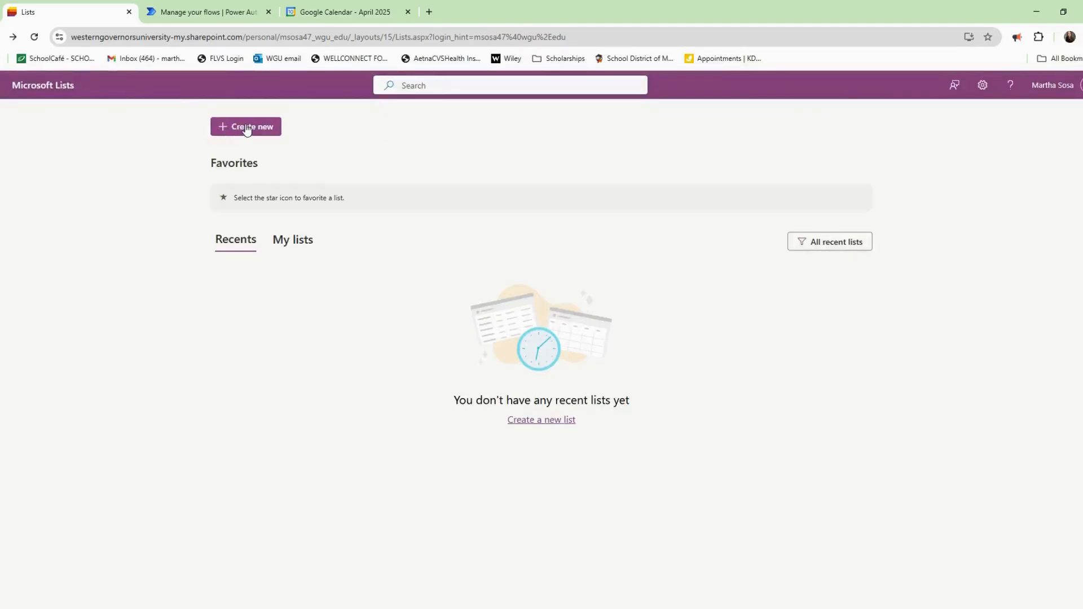
Create a new blank list titled '[Monthly Template] On Call Schedule - 28 days'.
left_click(246, 127)
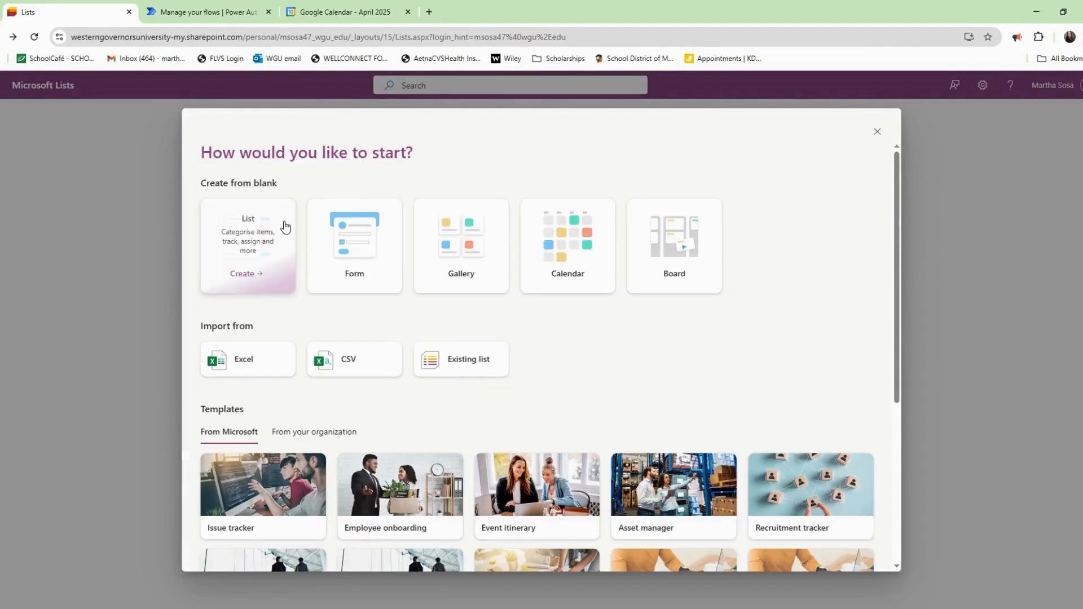
left_click(280, 223)
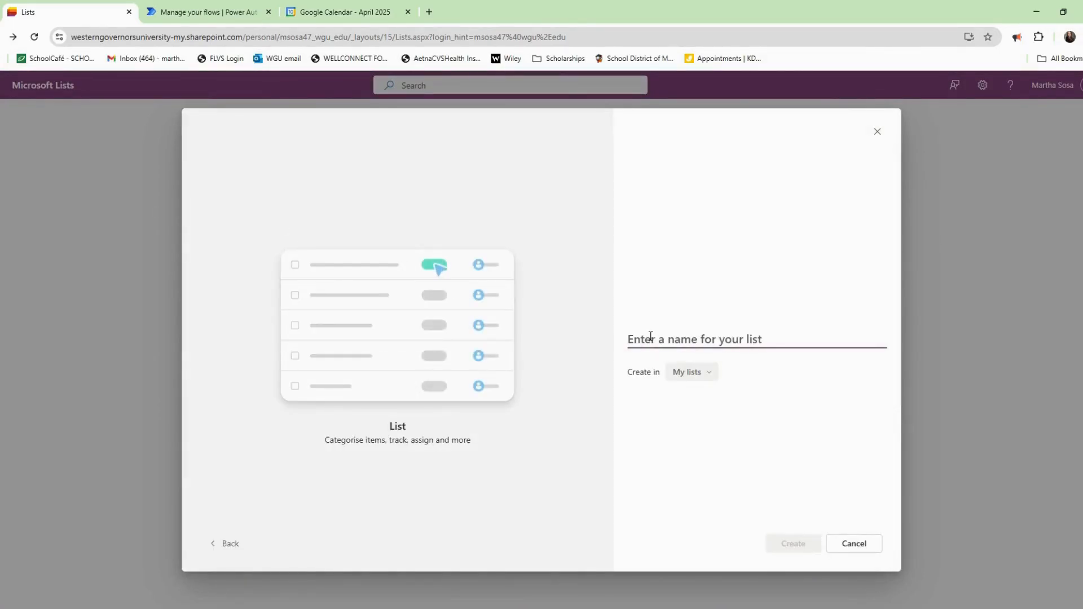
type("Monthly")
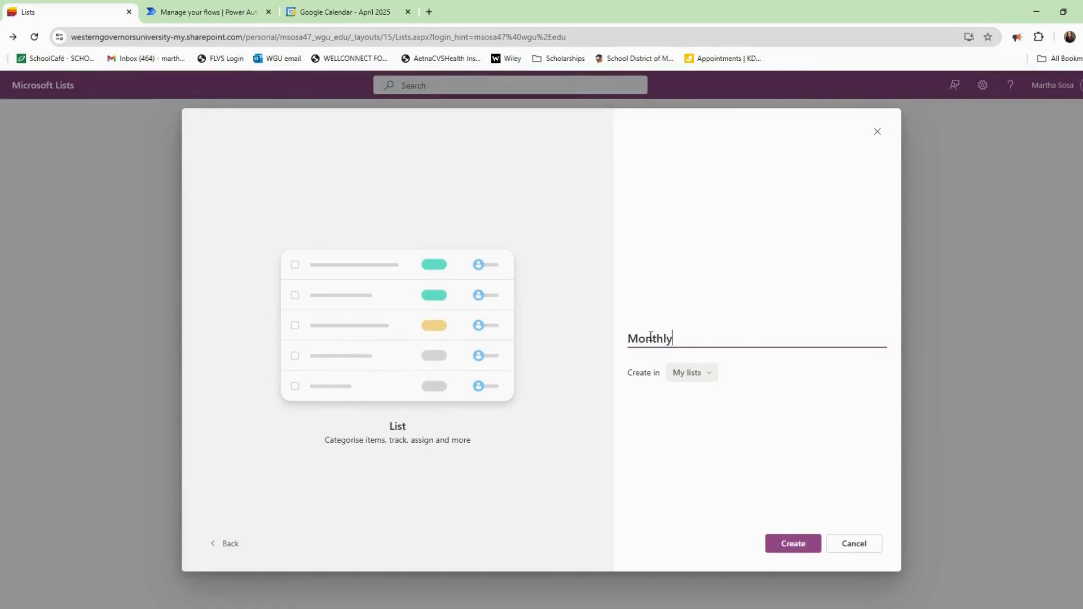
type(" Template]")
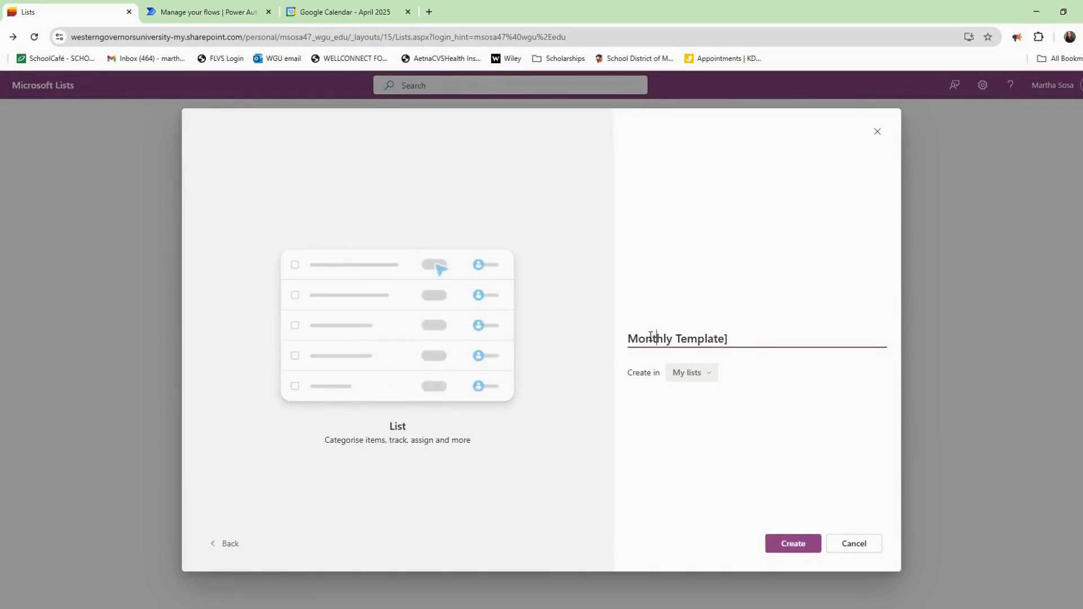
key("Home")
type("[")
key("Right")
key("Right")
key("Right")
key("Right")
key("Right")
key("Right")
key("Right")
key("Right")
key("Right")
key("Right")
key("Right")
key("Right")
key("Right")
key("Right")
key("Right")
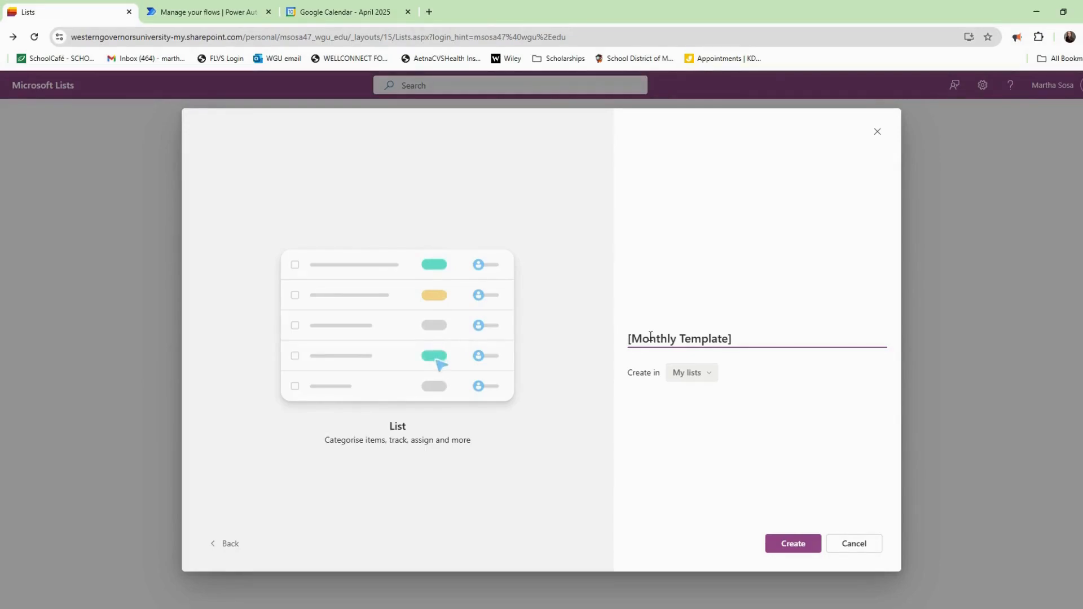
key("Right")
key("Right")
type("On Call Schedule")
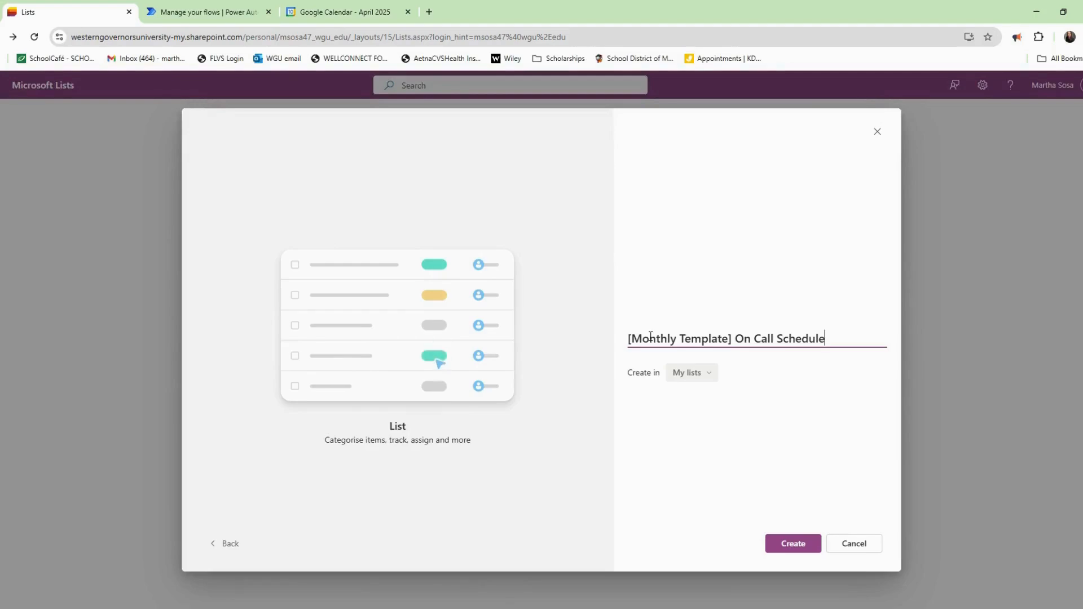
type(" - 28 days")
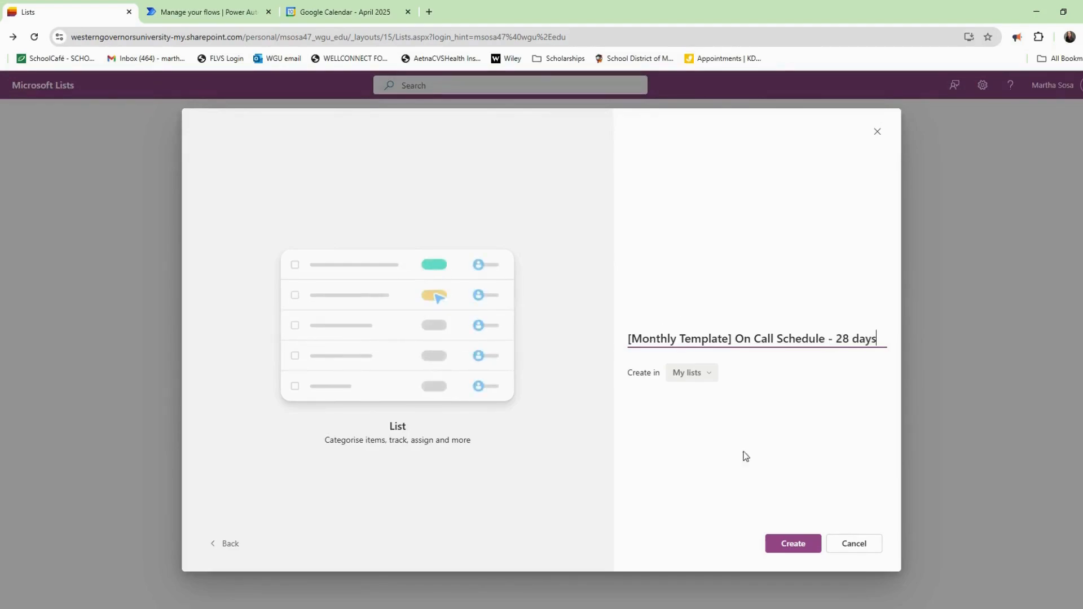
left_click(785, 542)
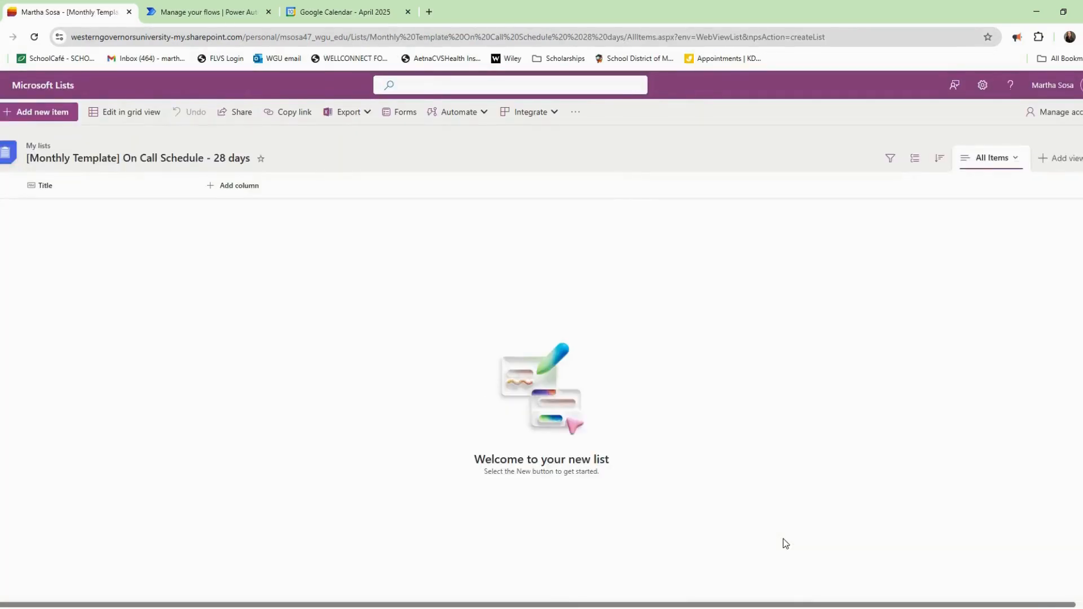
Add an Analyst text column described 'Name of analyst in the call schedule'.
left_click(271, 192)
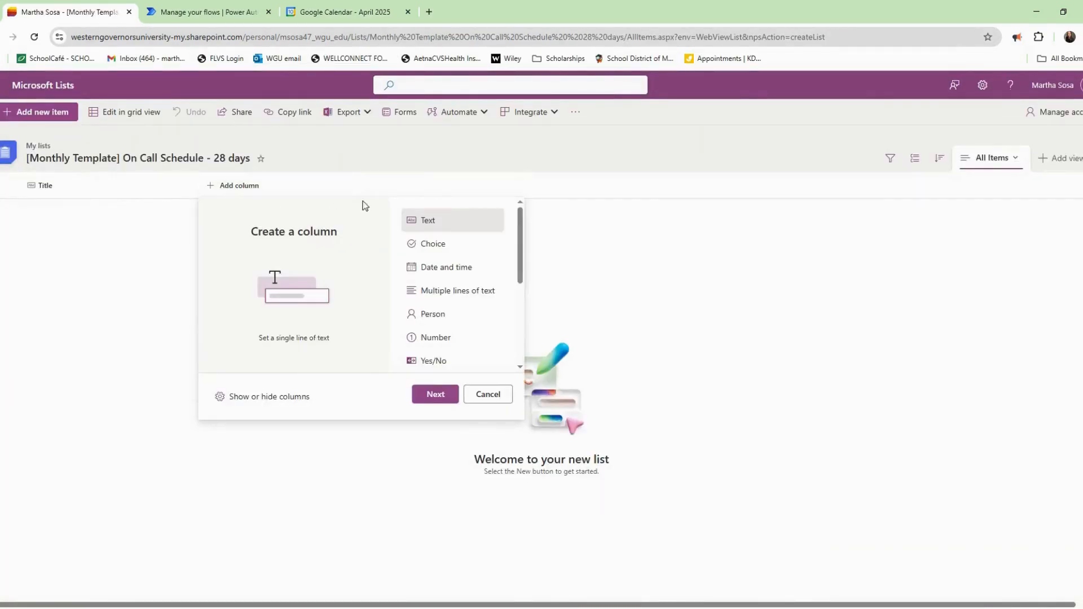
double_click(429, 227)
type("Analyst")
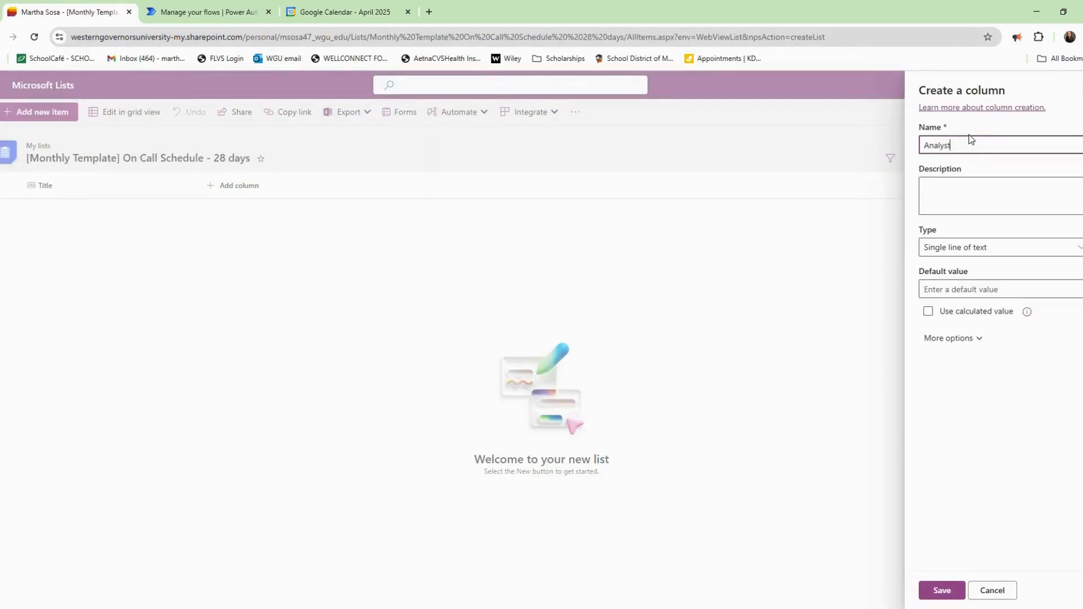
left_click(1062, 186)
type("Na")
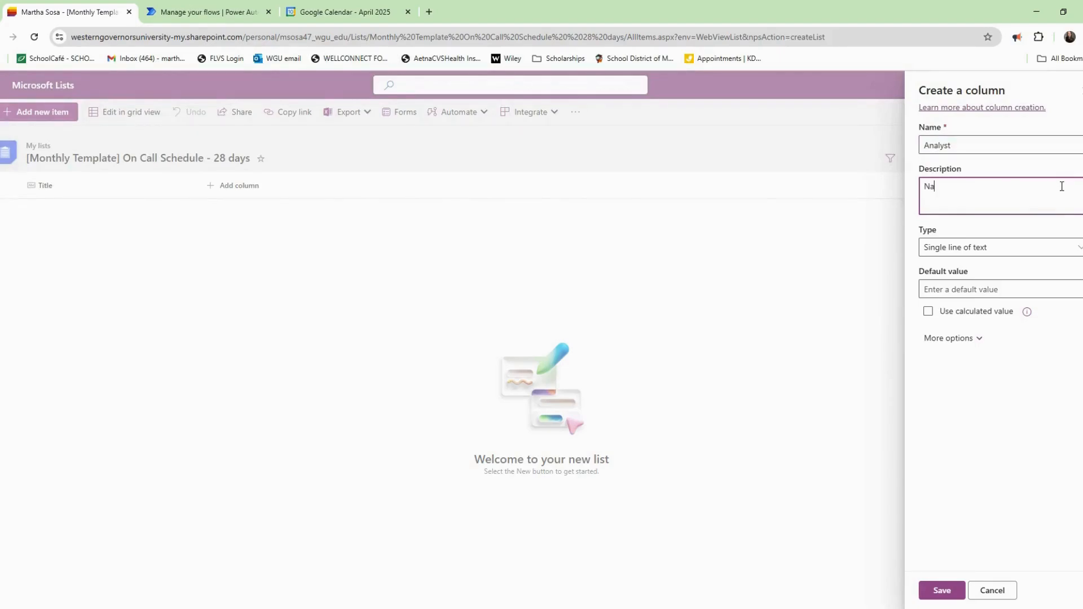
type("me of analyst in the call schedule")
left_click(941, 590)
Begin an Interval number column with a description, then discard the unfinished column.
left_click(315, 190)
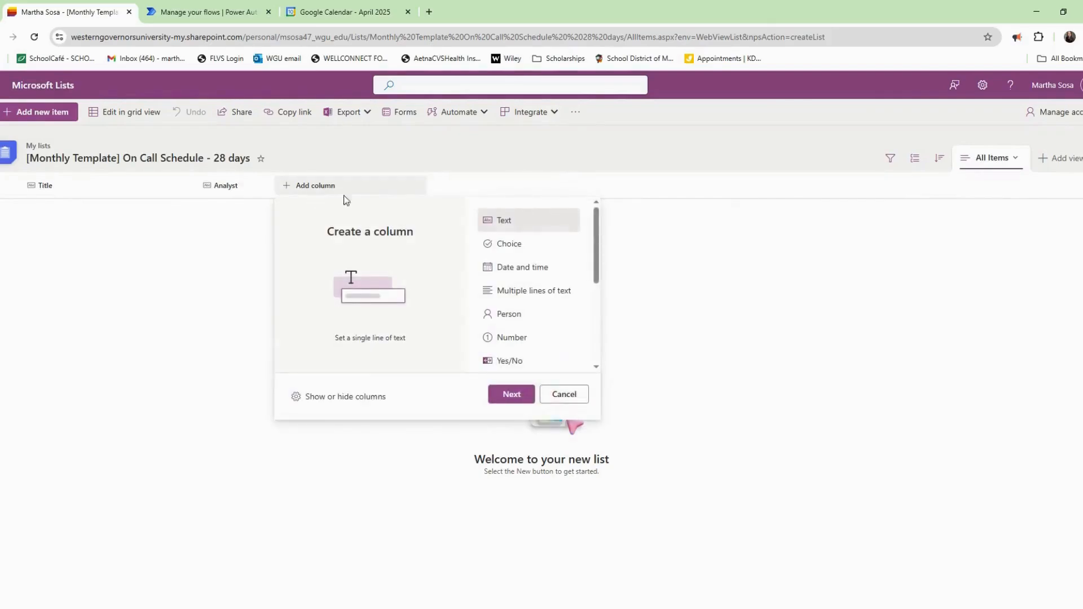
left_click(533, 336)
left_click(511, 394)
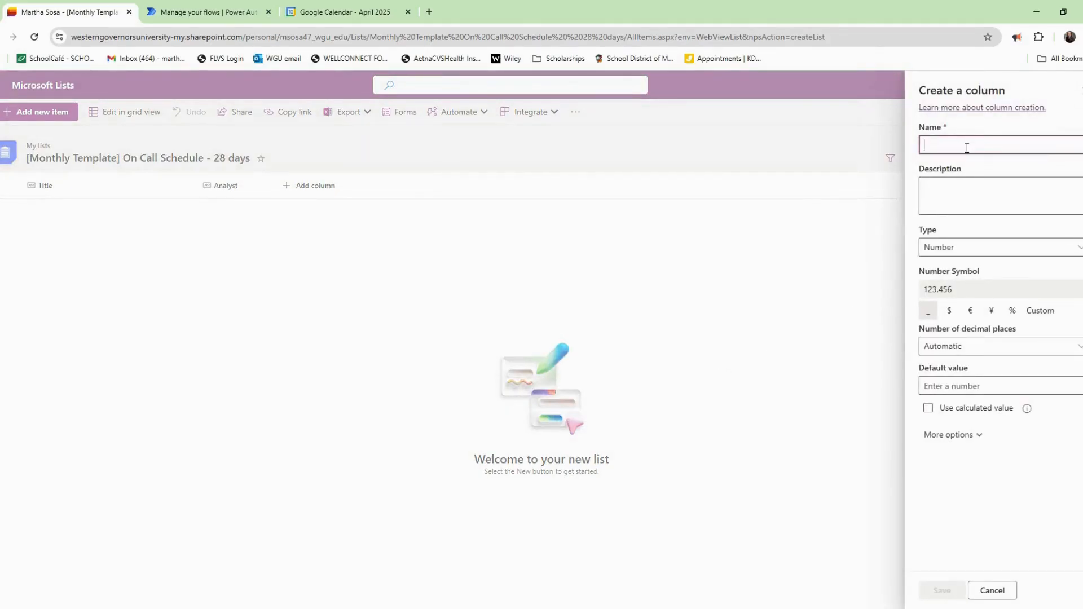
type("Interval")
key("Tab")
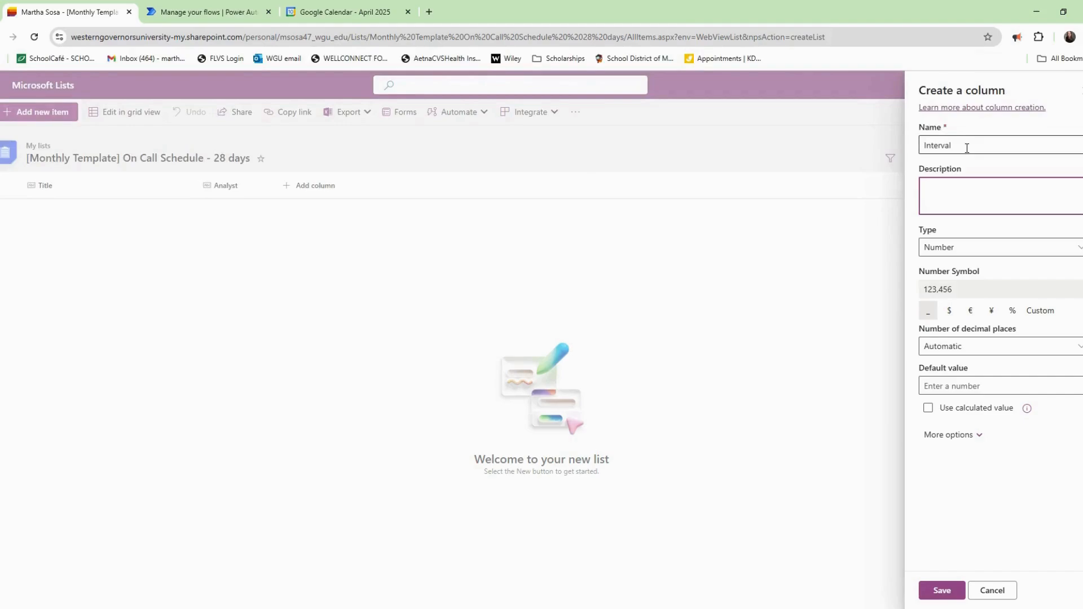
type("The number of days between this item's")
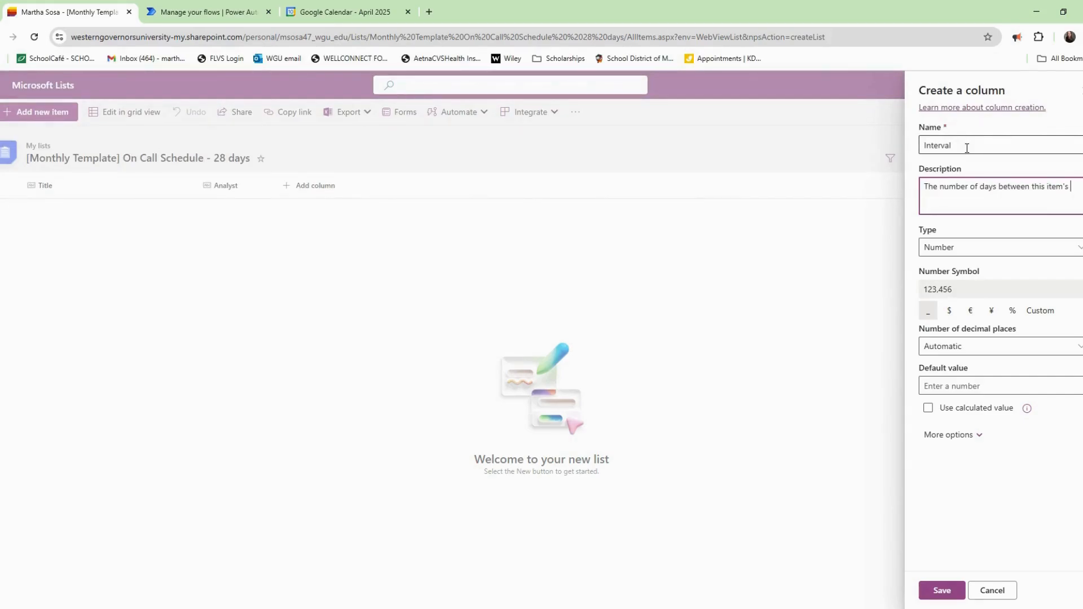
type(" oc")
key("BackSpace")
key("BackSpace")
type("recu")
left_click(942, 591)
Add an Interval number column described 'The number of days between this item's recurence'.
left_click(316, 189)
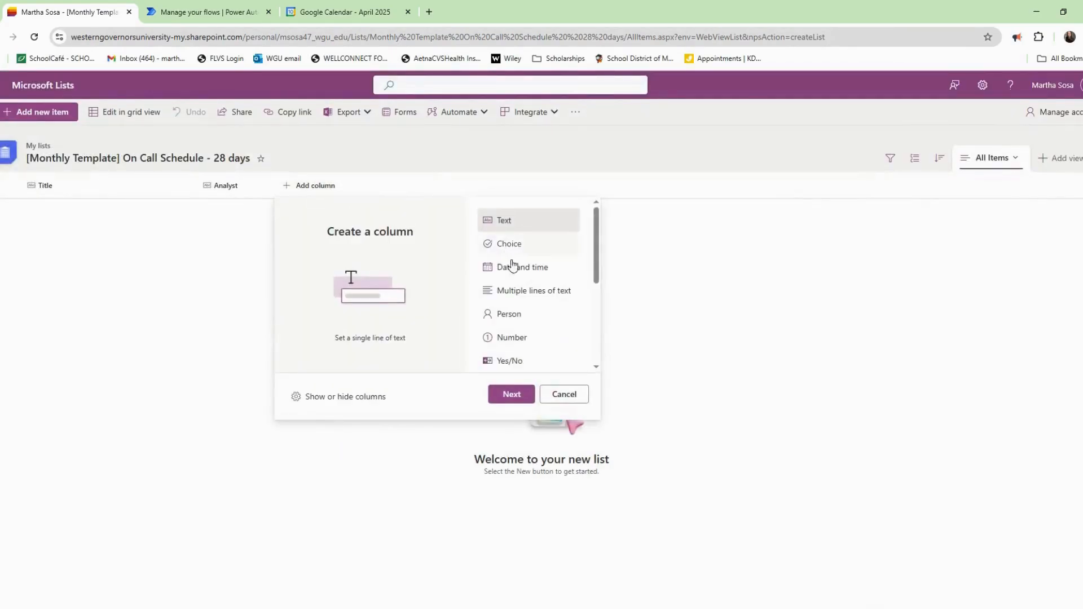
left_click(534, 337)
left_click(516, 395)
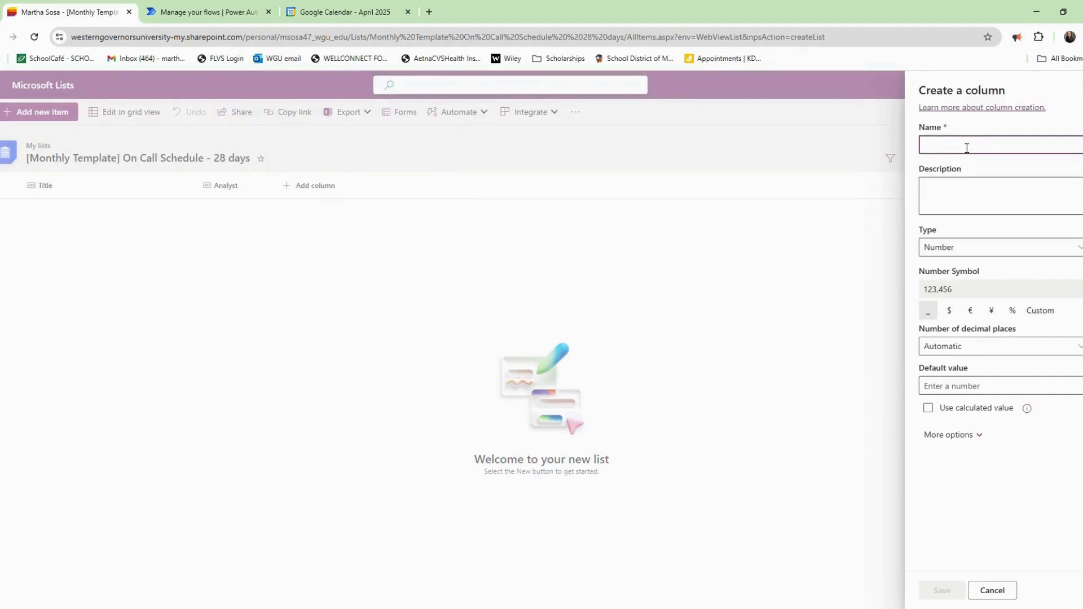
type("Interval")
key("Tab")
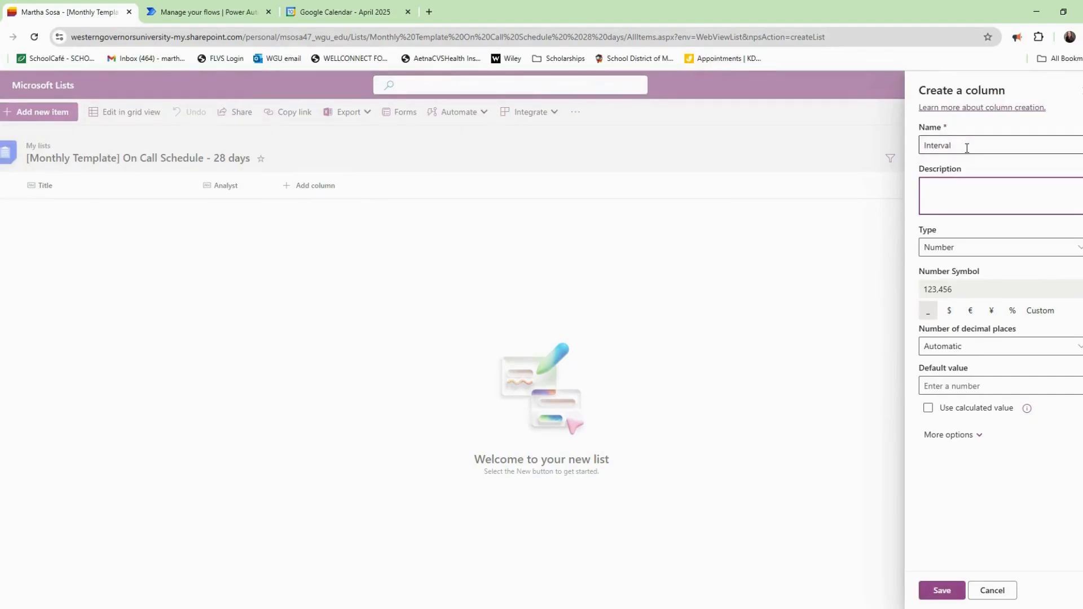
type("The number of days between this item")
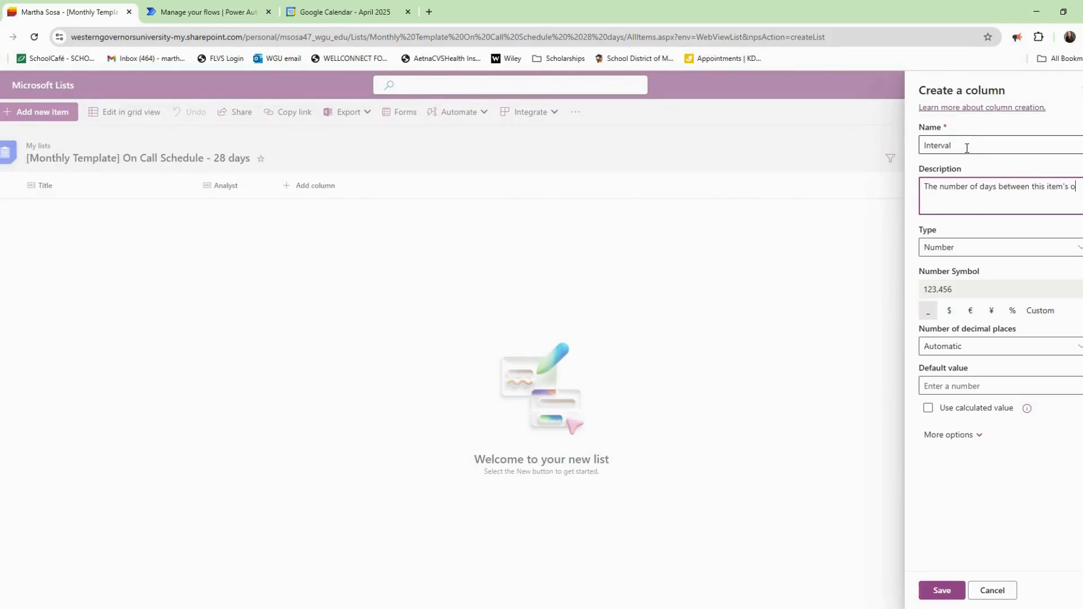
type("'s recur")
type("ence")
left_click(942, 590)
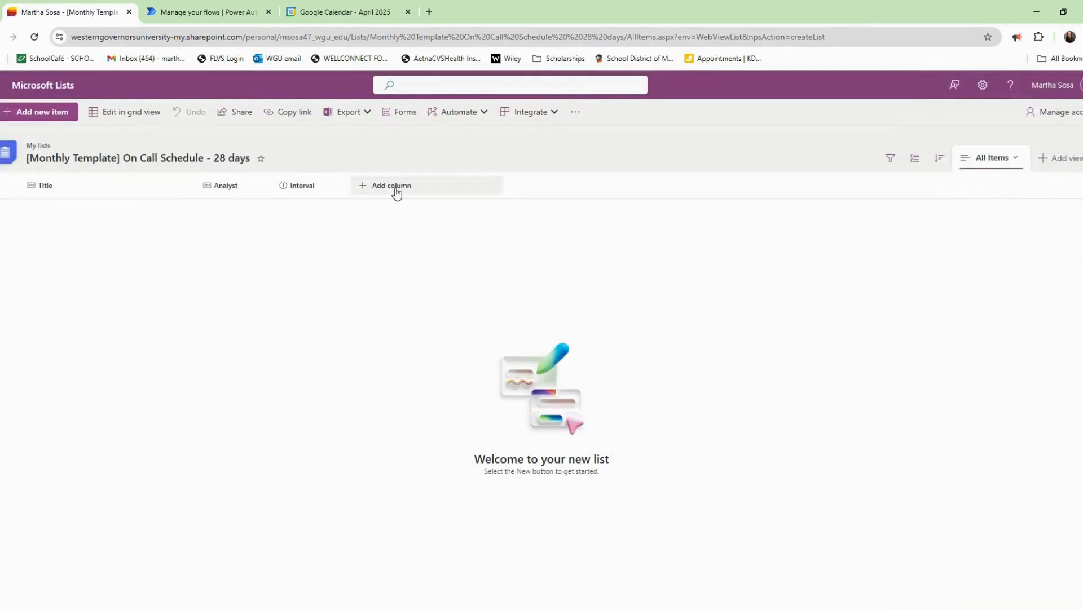
Add a NextDate date column described as automatically moving to a date 28 days later.
left_click(397, 192)
left_click(598, 267)
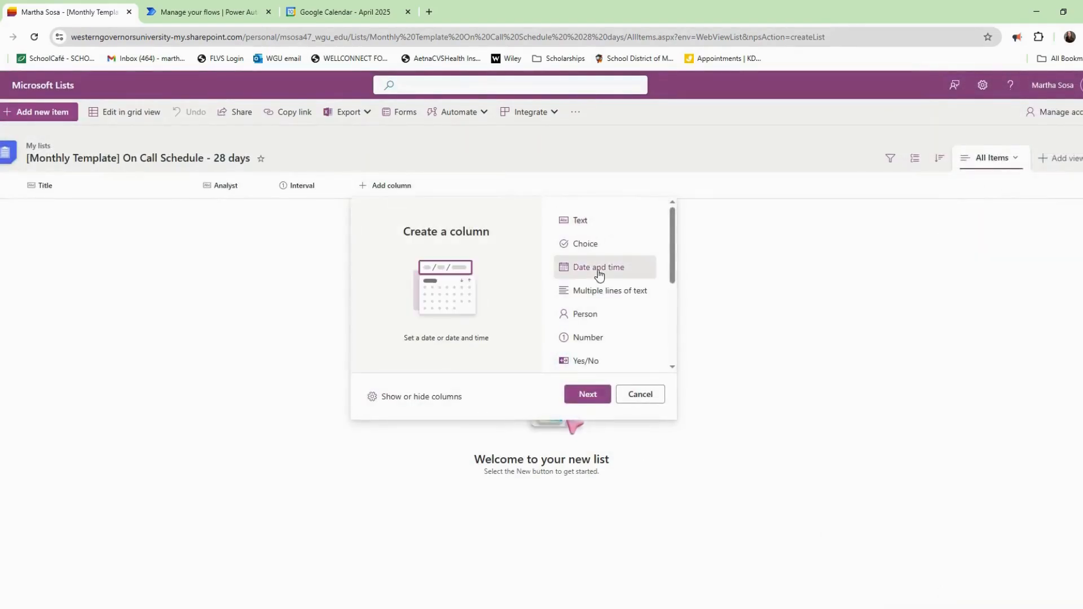
left_click(587, 395)
type("NextDate")
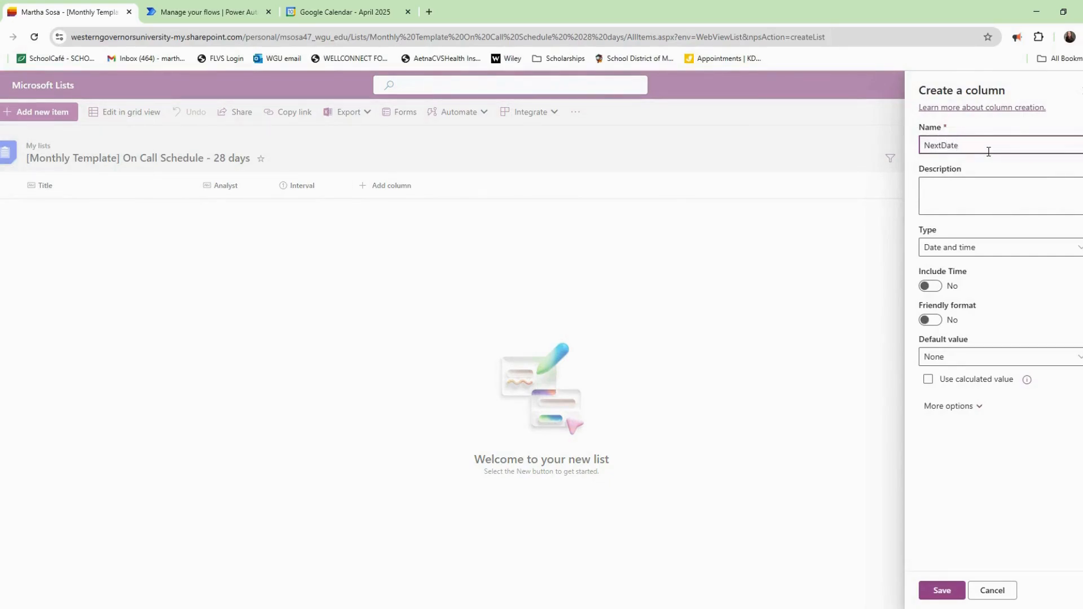
key("Tab")
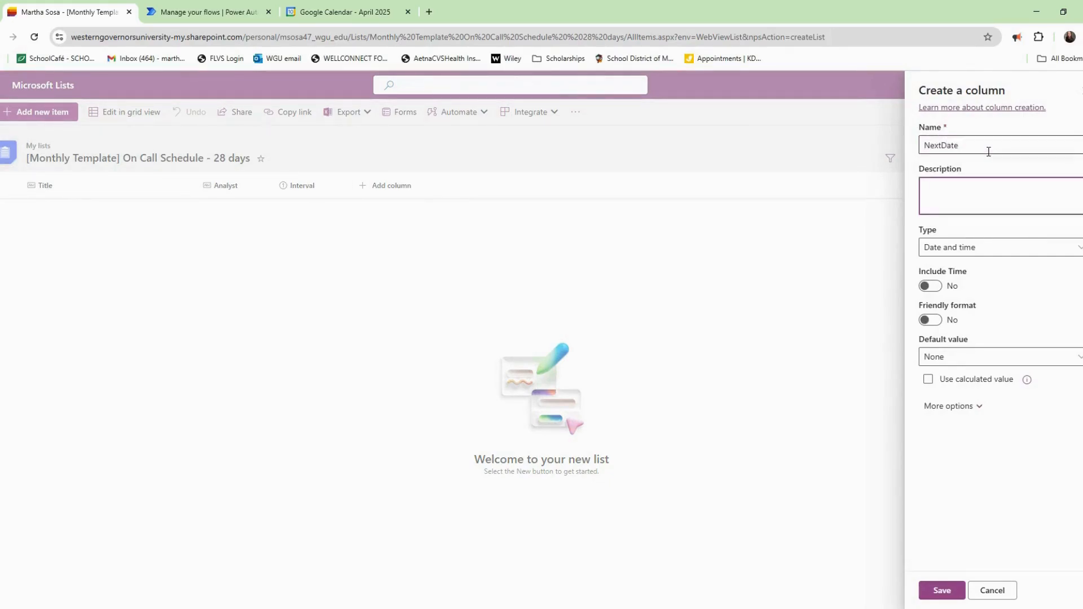
type("This is hte date that this schedule will automati")
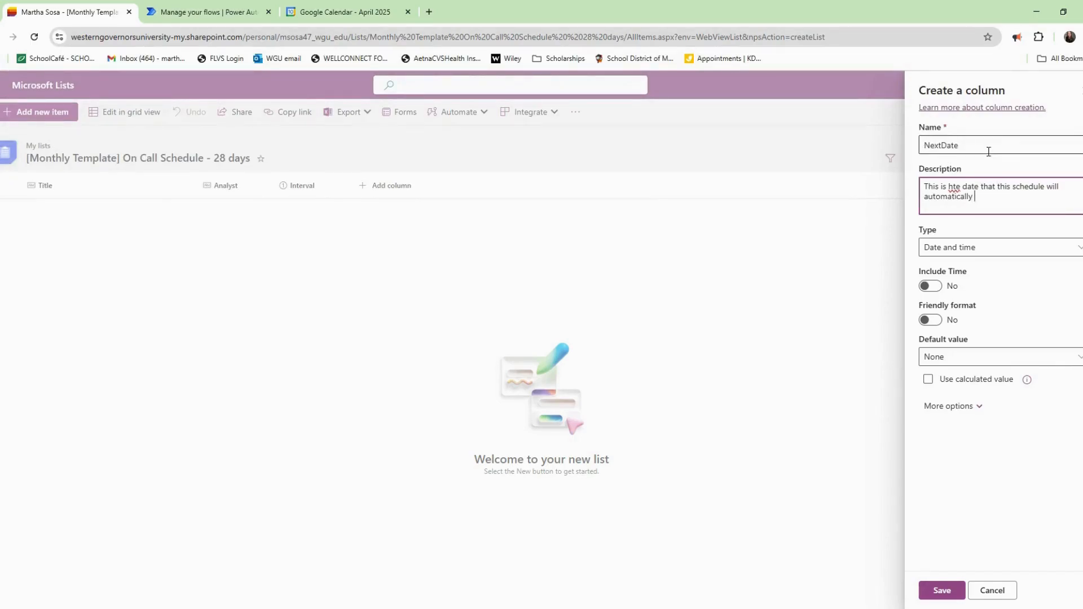
type("cally")
double_click(954, 186)
type("the")
type("update--replacing ")
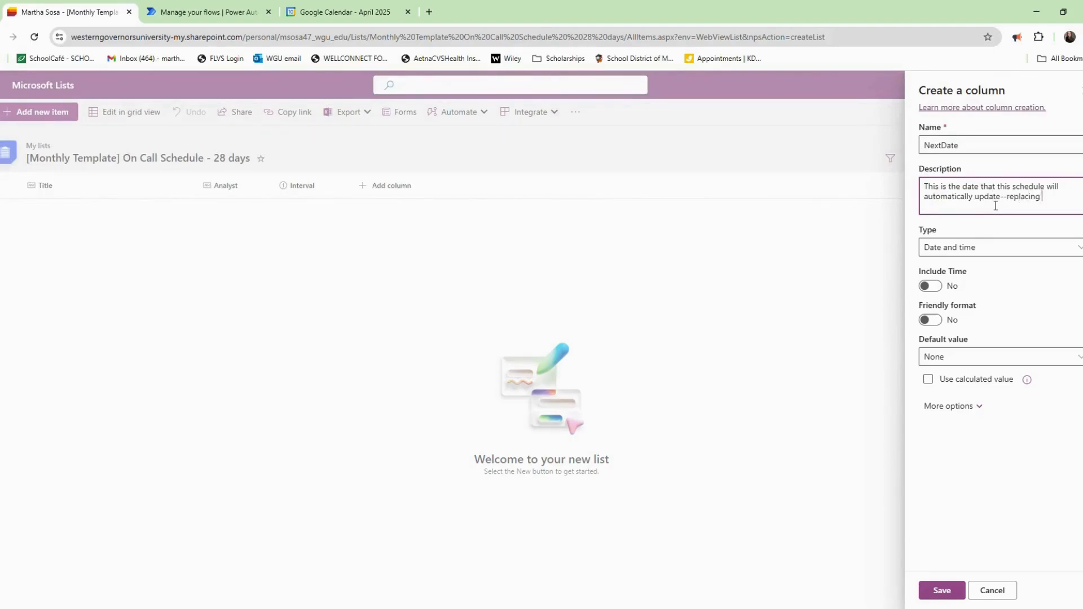
type("the current date with a date that is 28 days later. T")
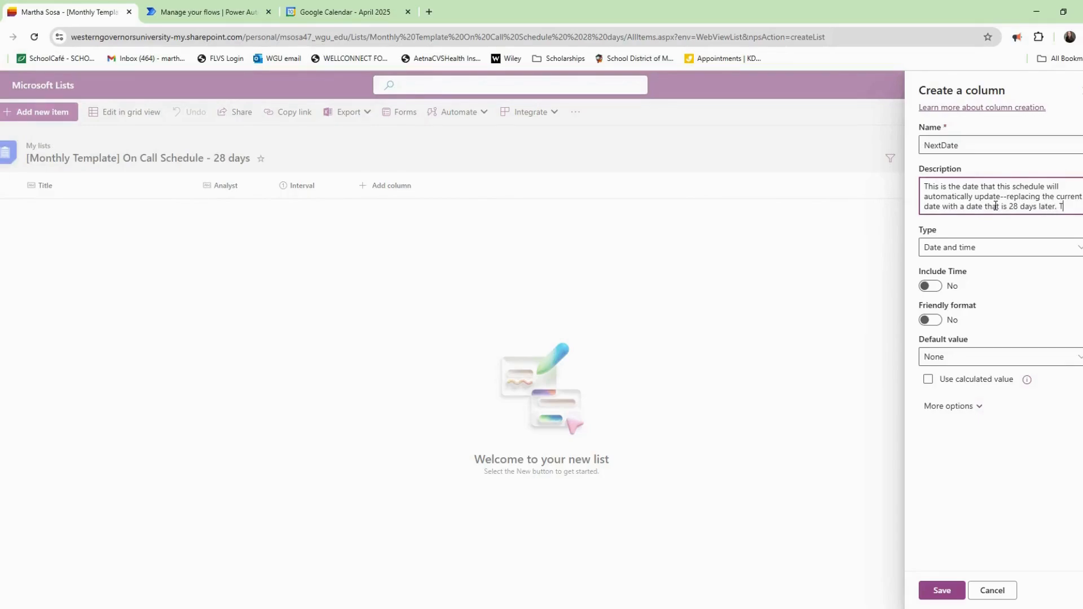
type("his ensures the list is upd")
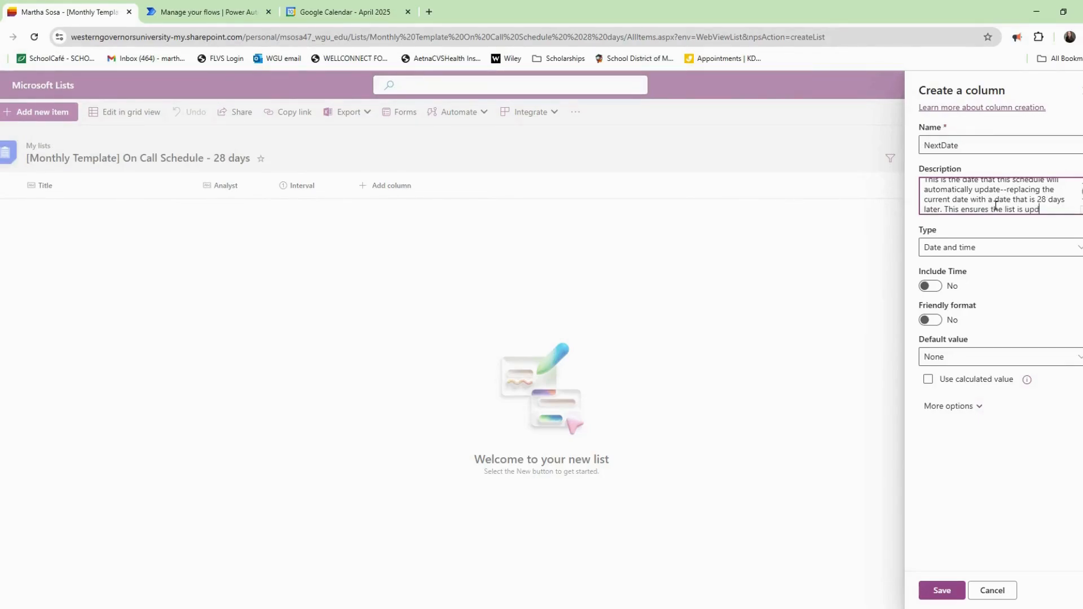
type("ated every 4 weeks.")
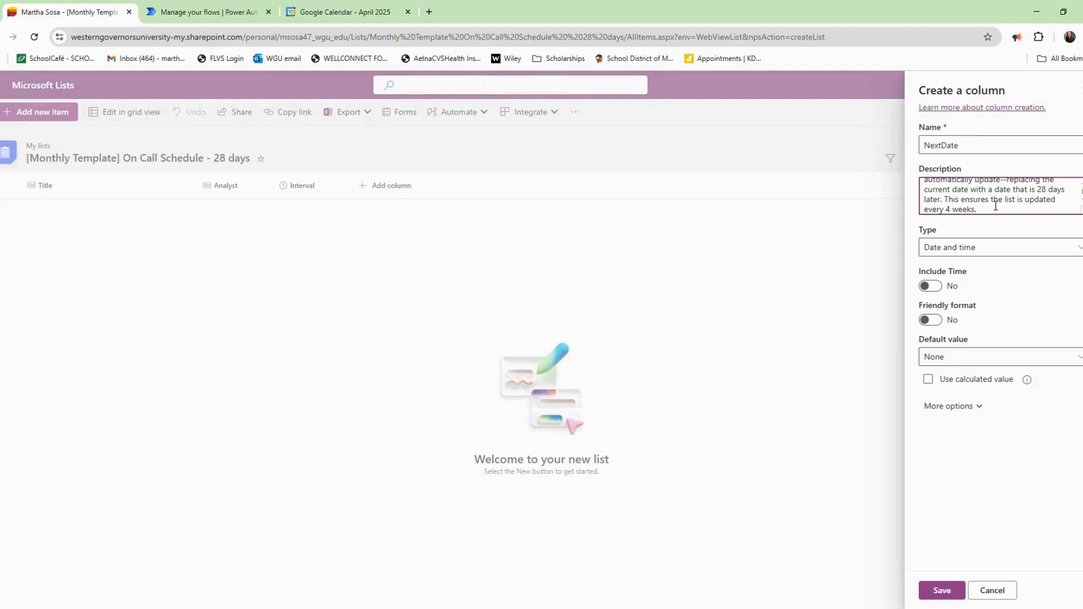
left_click(942, 590)
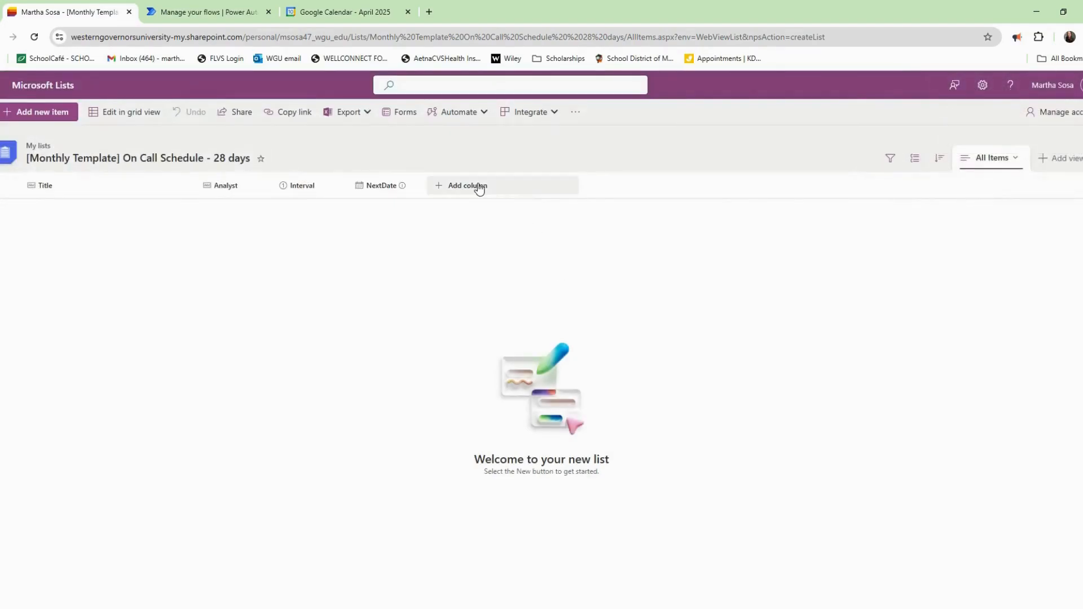
left_click(476, 186)
Add a multi-line OnCallDescription column described as text for the task list and email notification.
left_click(689, 290)
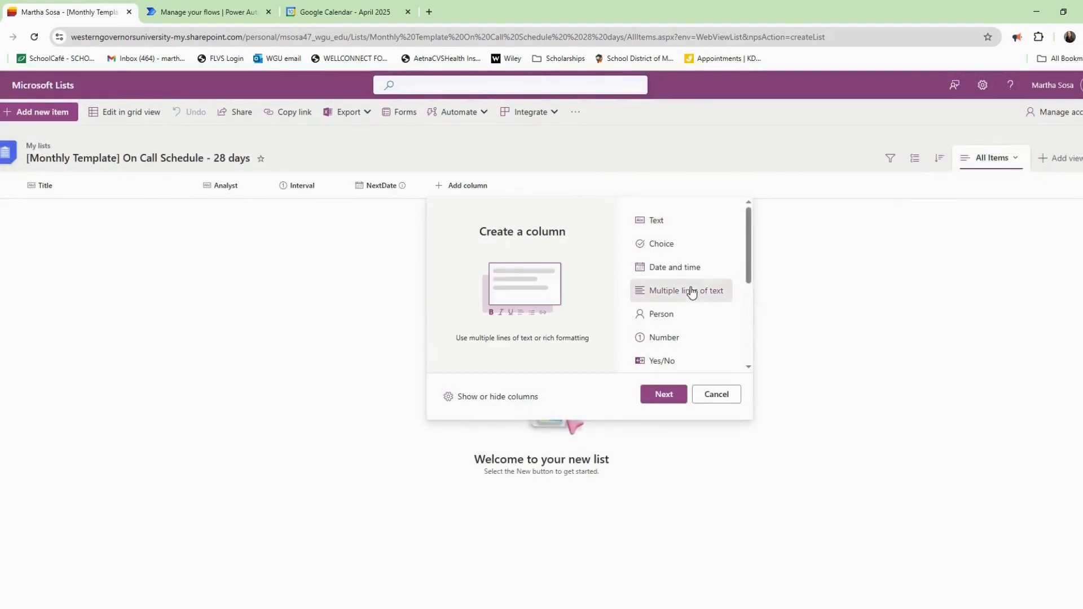
left_click(674, 394)
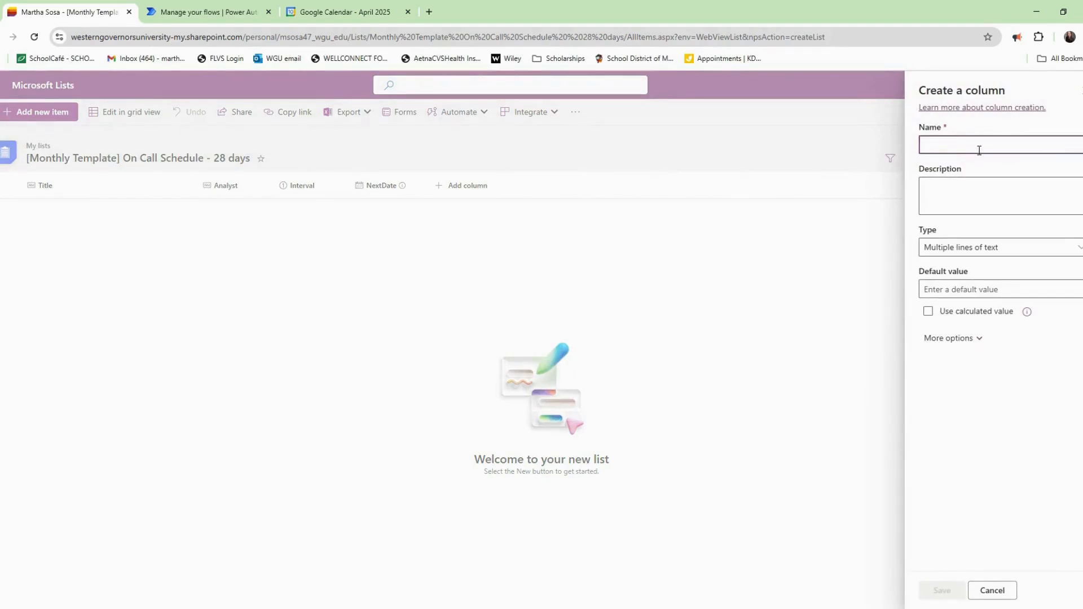
type("OnCallDescription")
key("Tab")
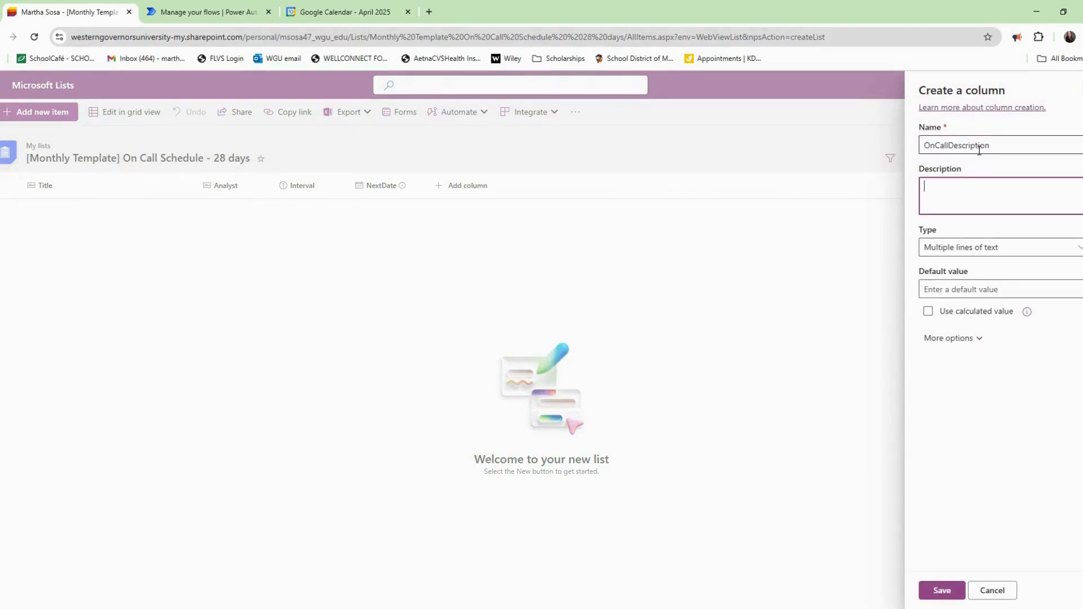
type("This is what will be shown in the task list ")
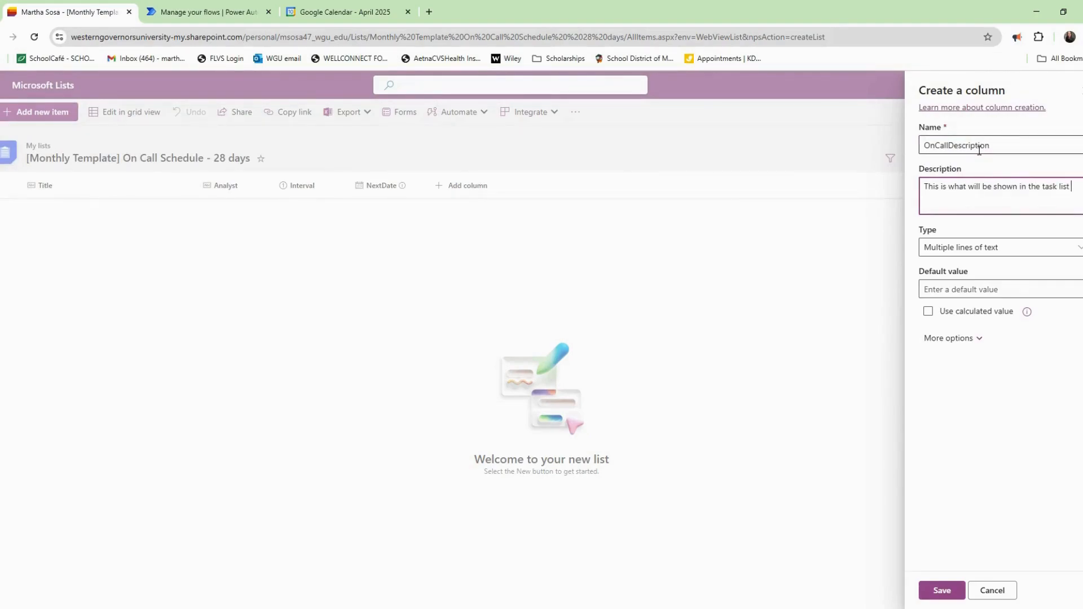
type("and outgoing email notification.")
left_click(941, 590)
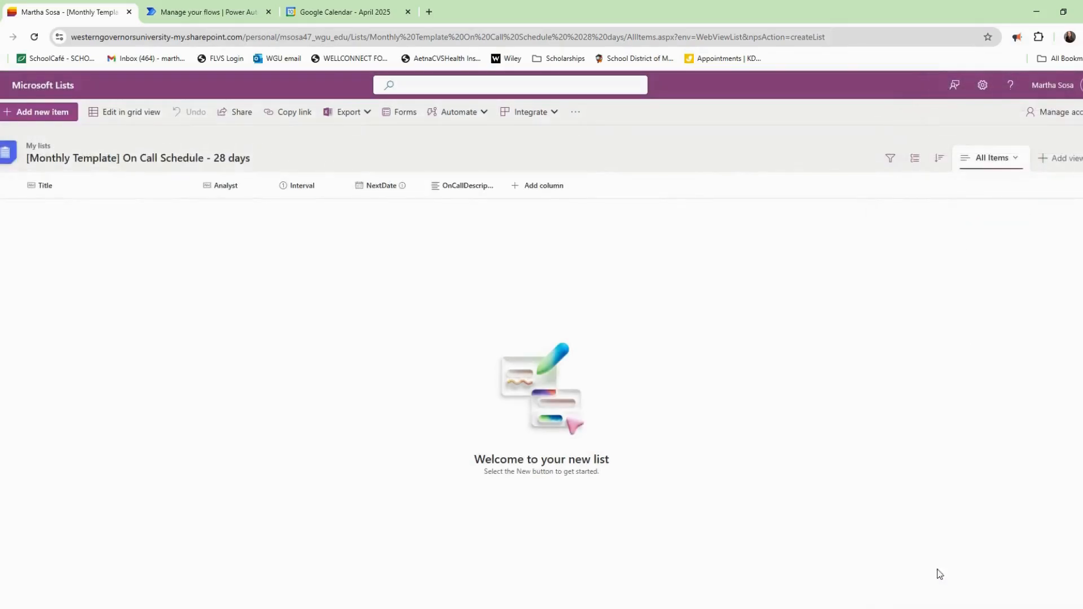
Add an OnCallDate date column with a short description.
left_click(542, 185)
left_click(581, 267)
left_click(569, 393)
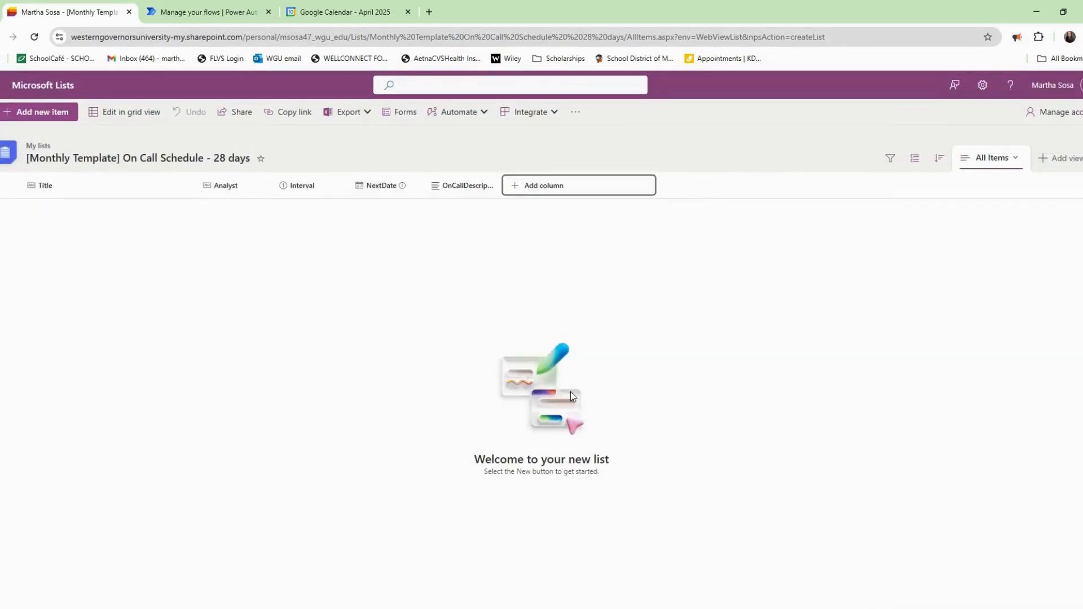
type("OnCallDate")
key("Tab")
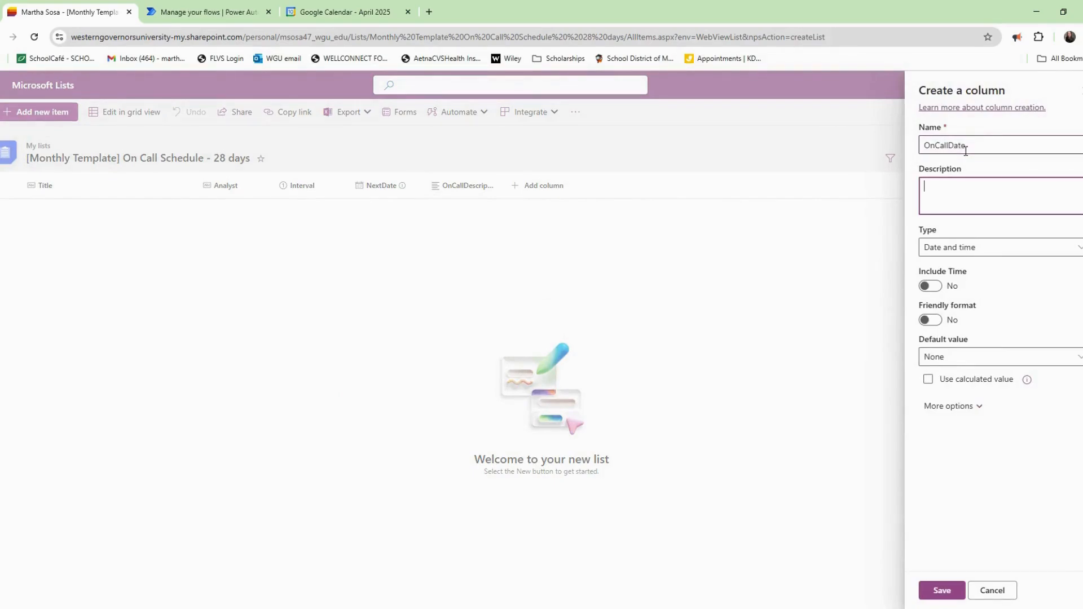
type("This is the date the analyst will be on call.")
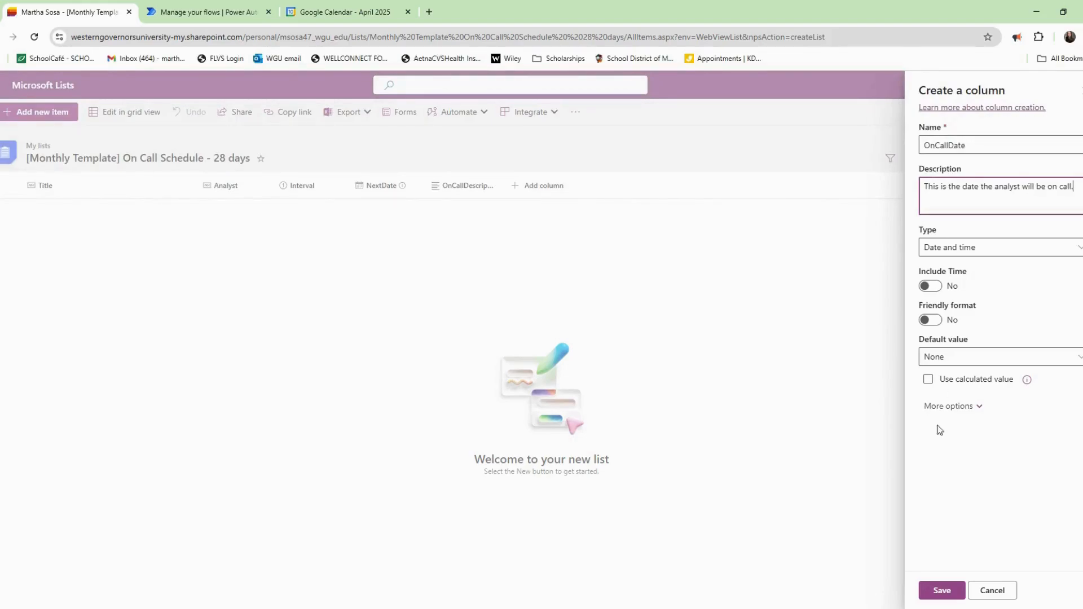
left_click(946, 589)
left_click(37, 112)
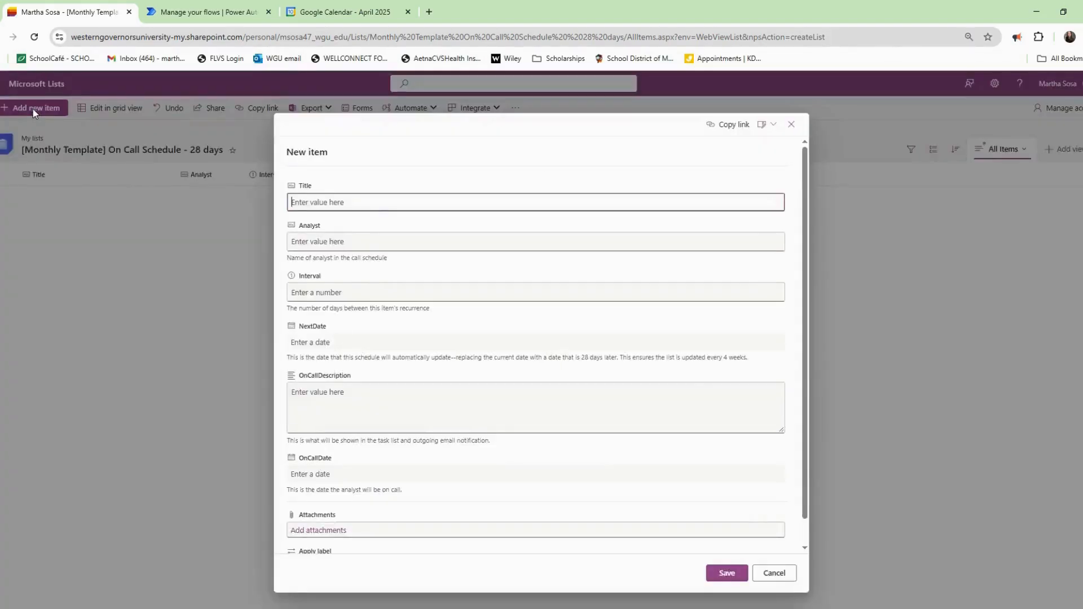
Start the first item with a Title, Analyst John, Interval 28 and a NextDate.
type("JohnWeek1Day1")
key("Tab")
type("John")
key("Tab")
type("28")
key("Tab")
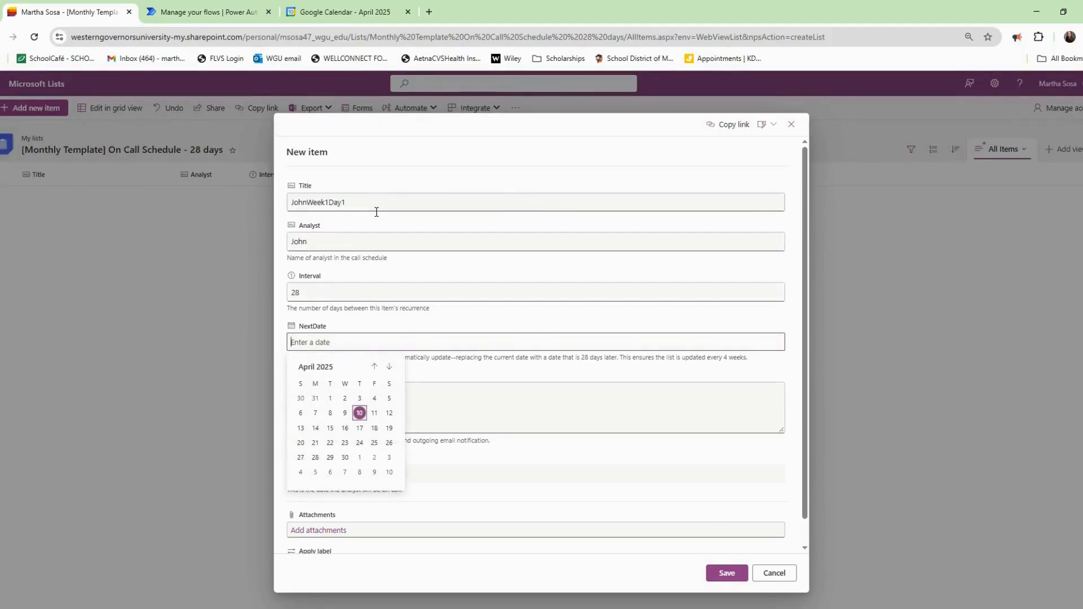
left_click(317, 429)
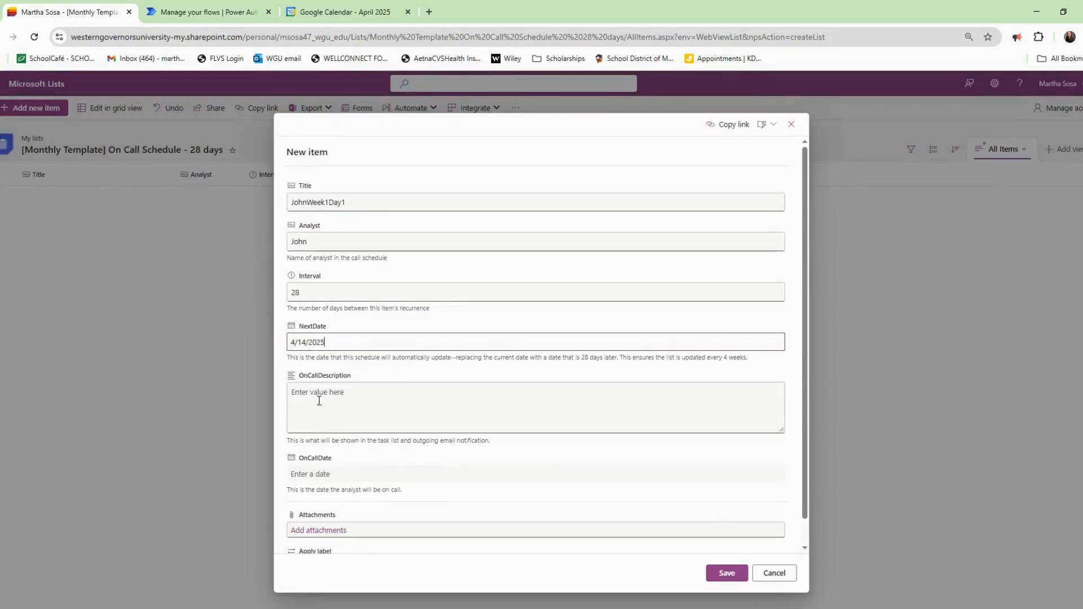
left_click(305, 462)
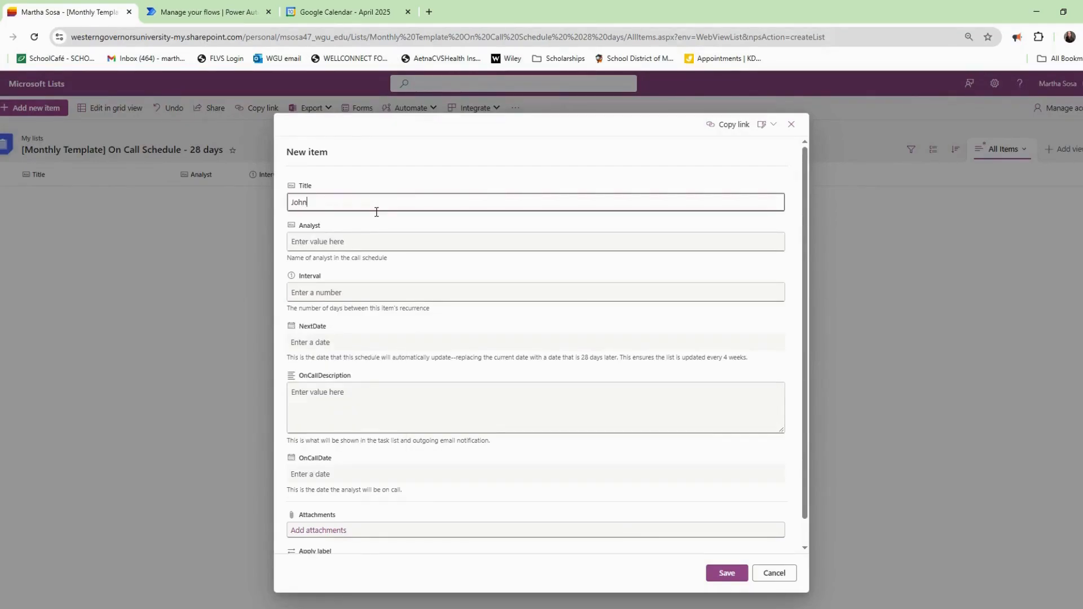
Refill Title, Analyst John, Interval 28, NextDate 5/12/2025 and OnCallDate 4/14/2025.
type("1Day")
key("Tab")
type("John")
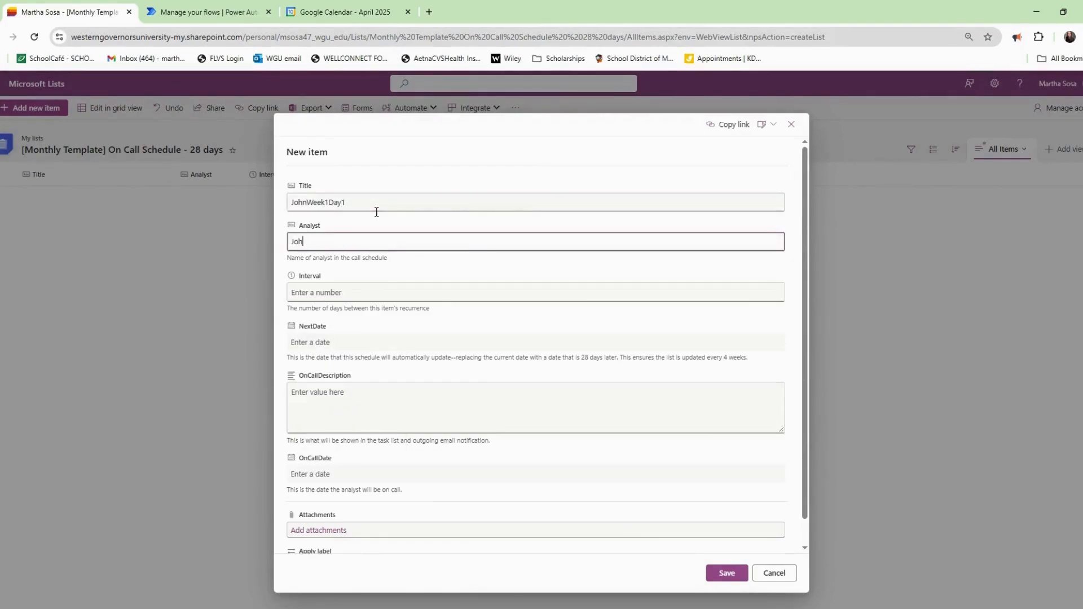
key("Tab")
type("28")
key("Tab")
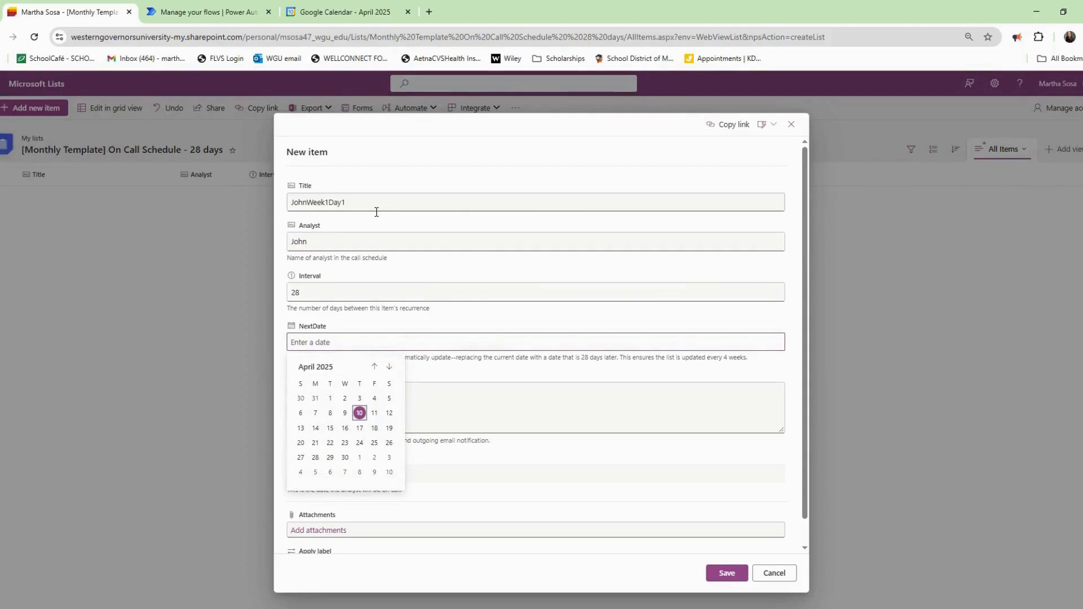
left_click(316, 429)
left_click(316, 477)
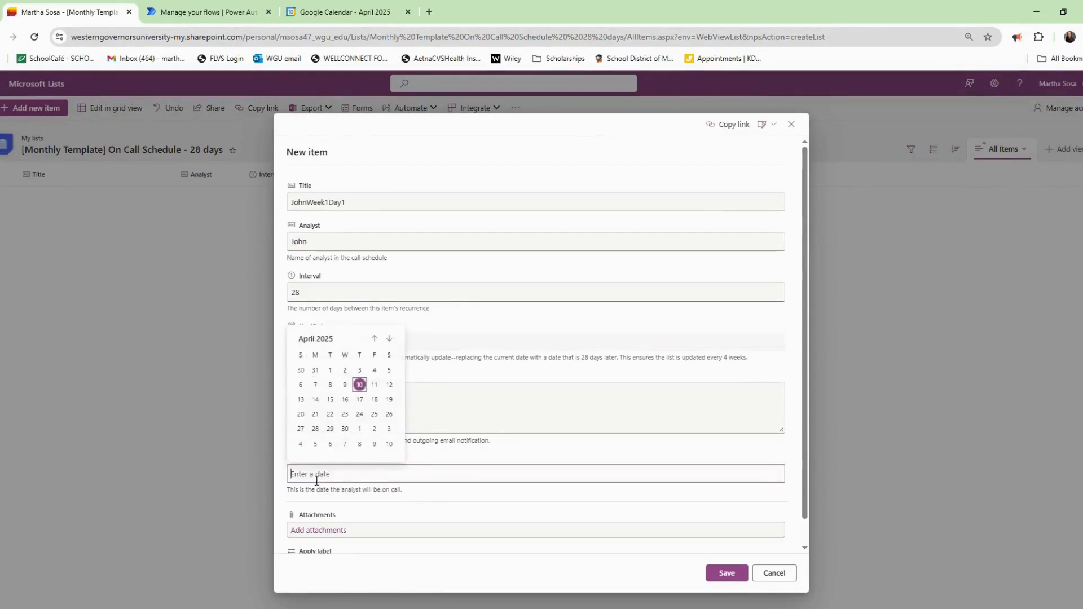
left_click(317, 402)
Describe John's 24-hour on-call shift starting at 12:00 AM and save the item.
left_click(336, 411)
type("John is on")
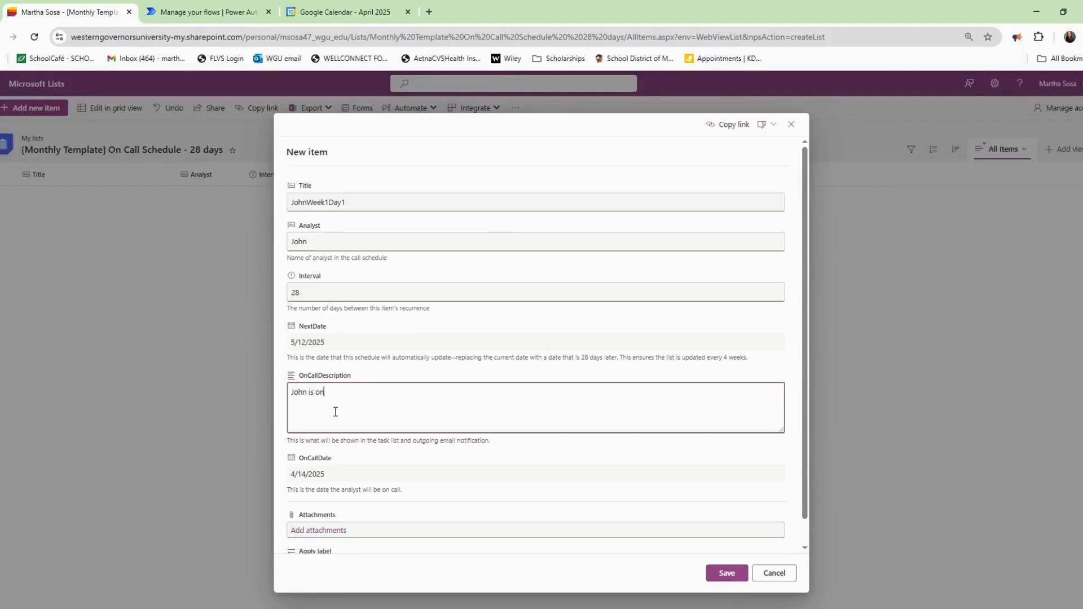
type("-call beginning at midnight")
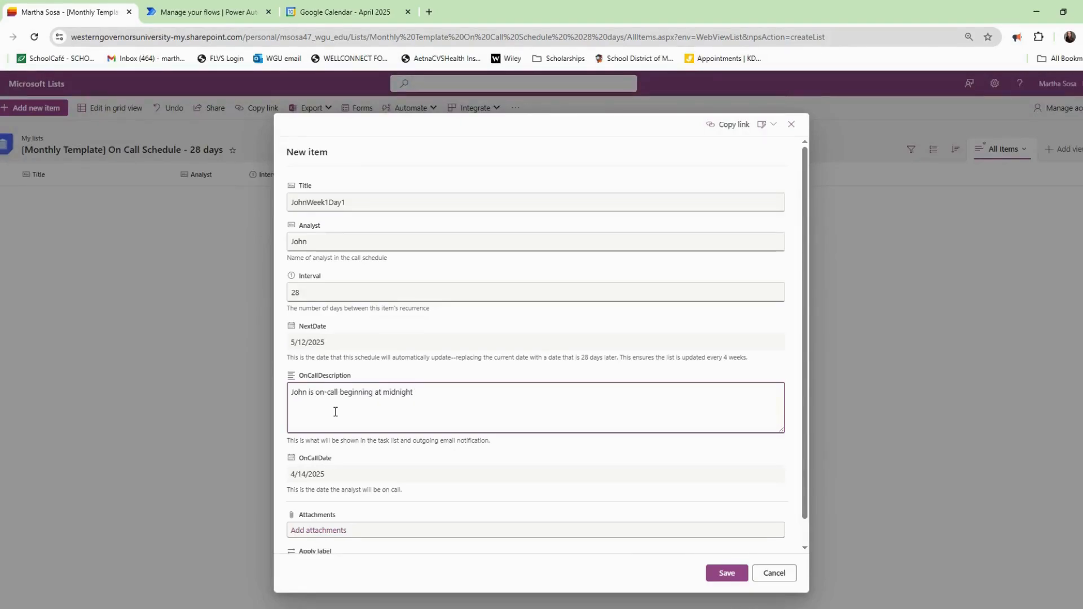
type(" 12:00 AM for the next 24 ho")
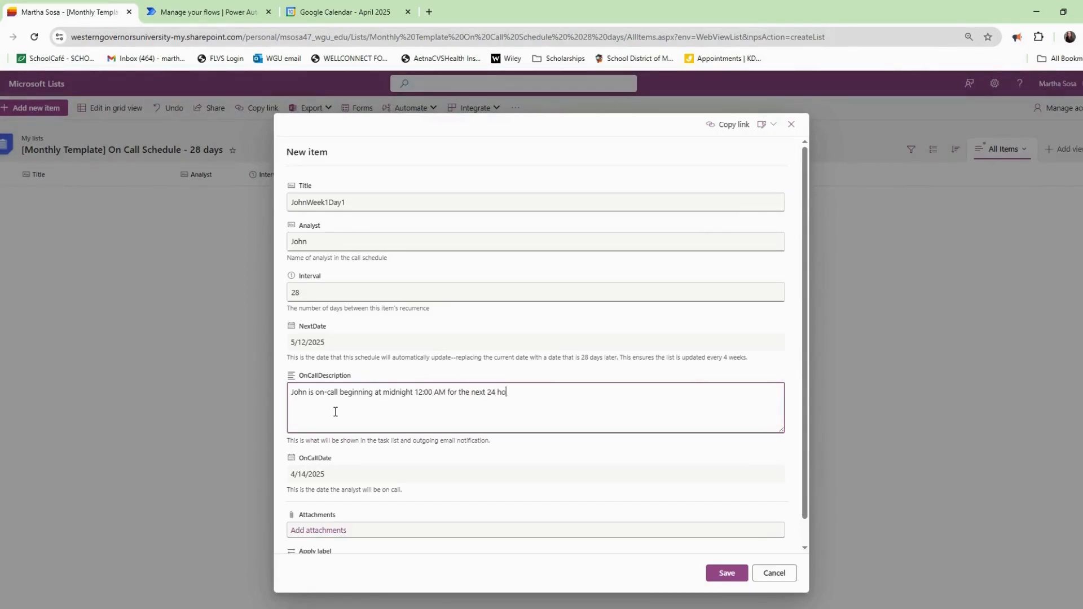
type("urs. Please contact him at XXX-XXX-XXXX")
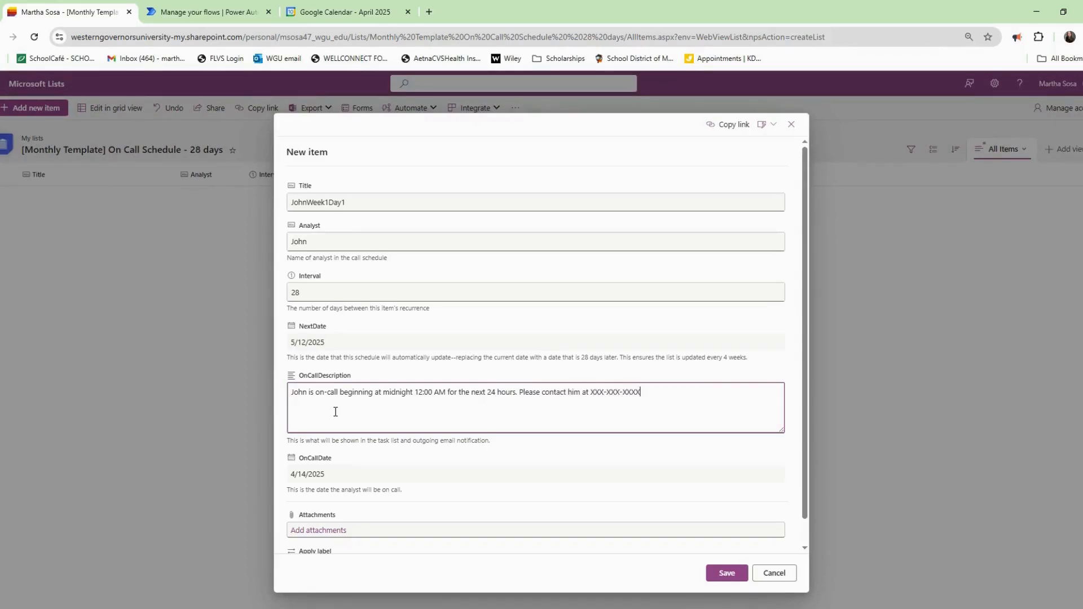
type(" for any escalations or concerns.")
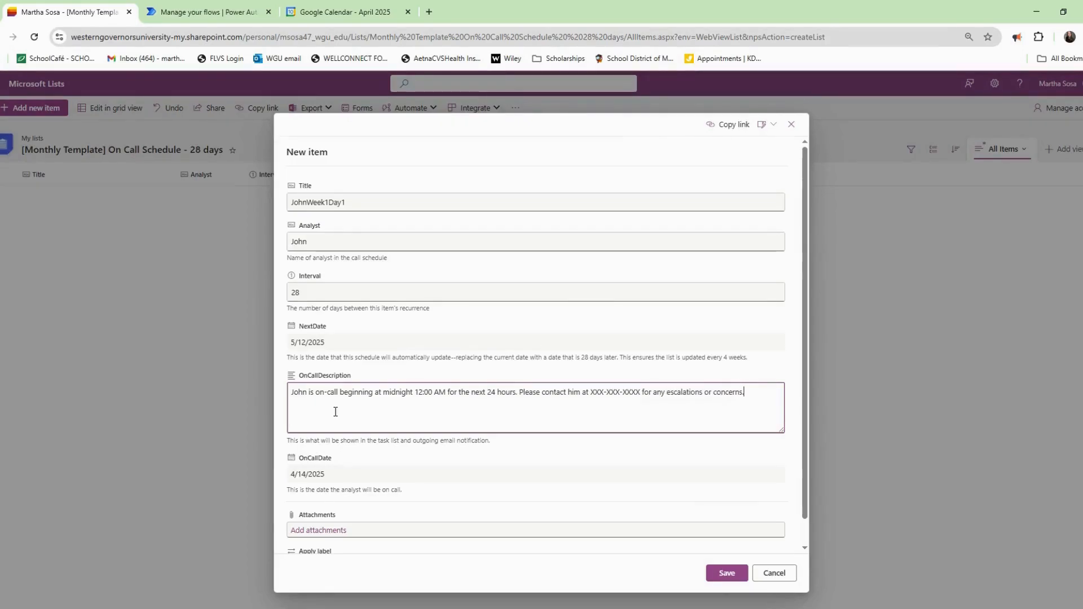
scroll(395, 366, "down", 1)
type("ns.")
left_click(734, 572)
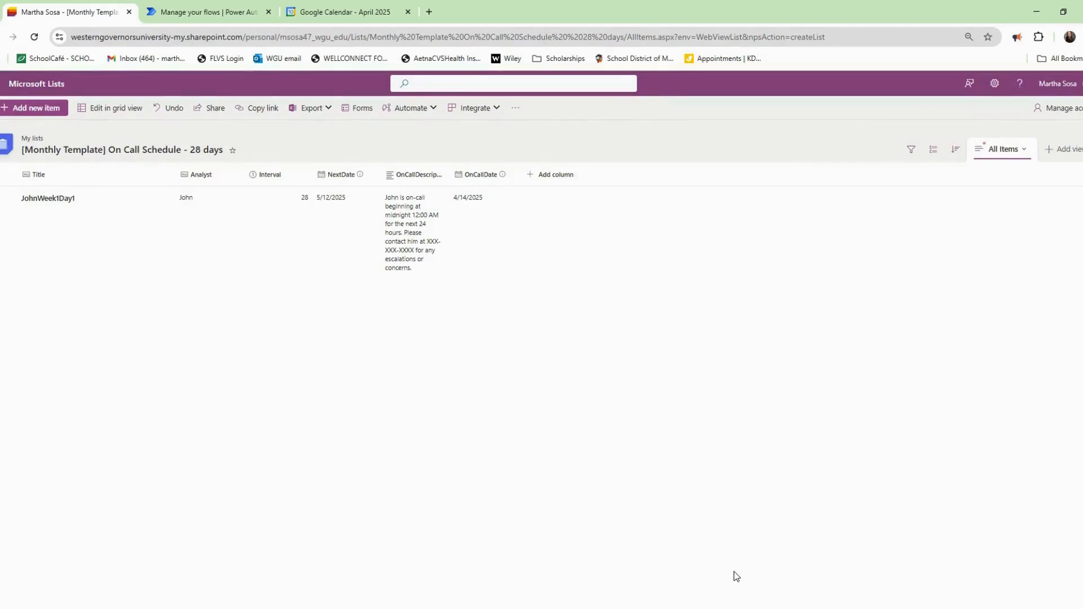
In grid view, add three new rows and enter analyst names Bob, Sue and Deb.
left_click(7, 198)
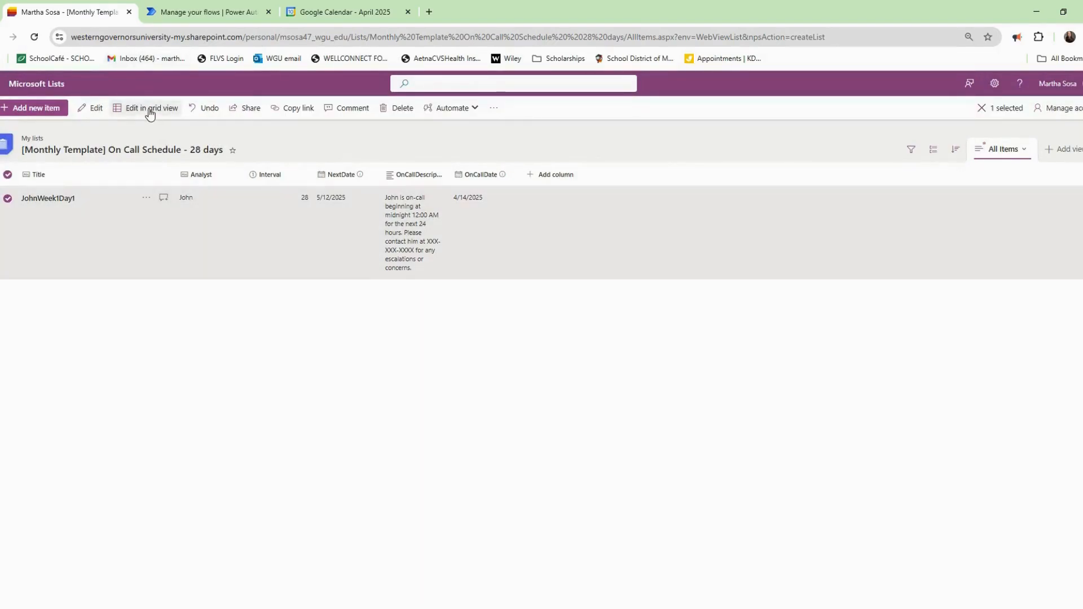
left_click(149, 110)
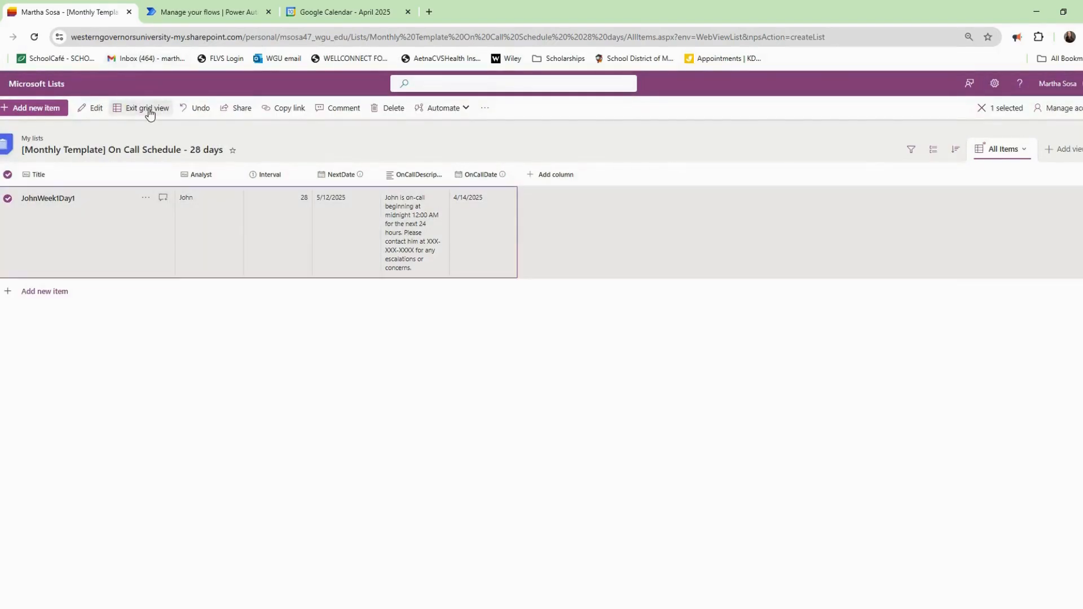
left_click(57, 296)
left_click(201, 291)
left_click(203, 293)
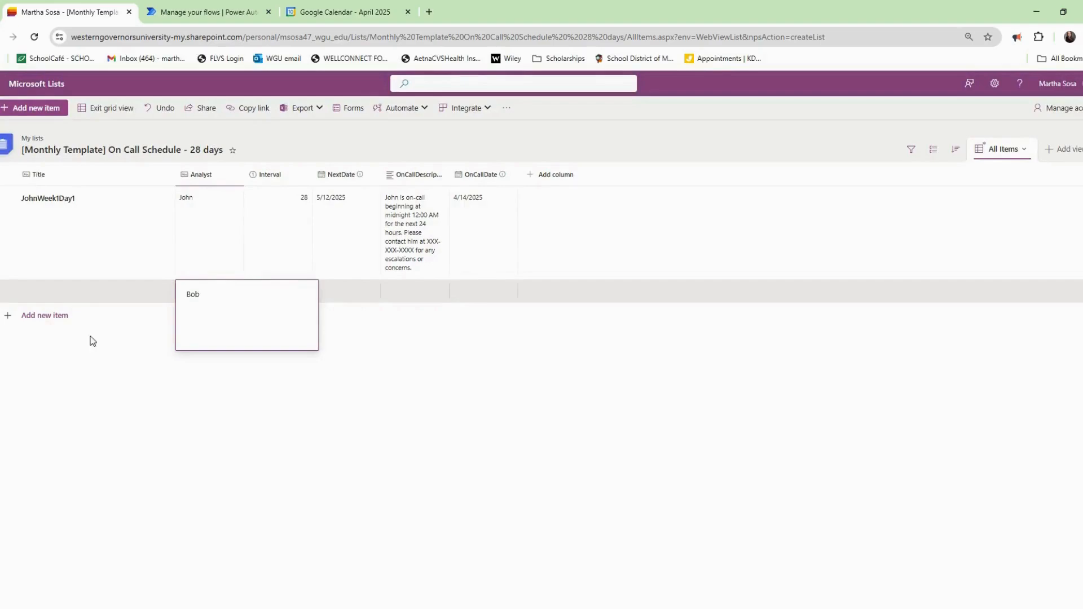
left_click(56, 315)
left_click(198, 316)
left_click(203, 319)
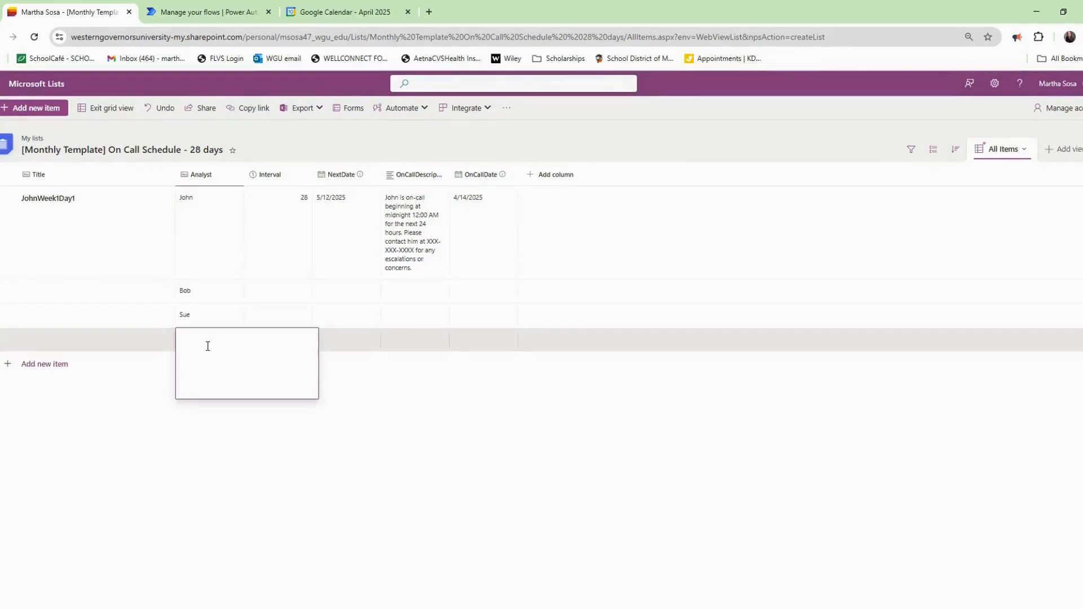
type("b")
key("Return")
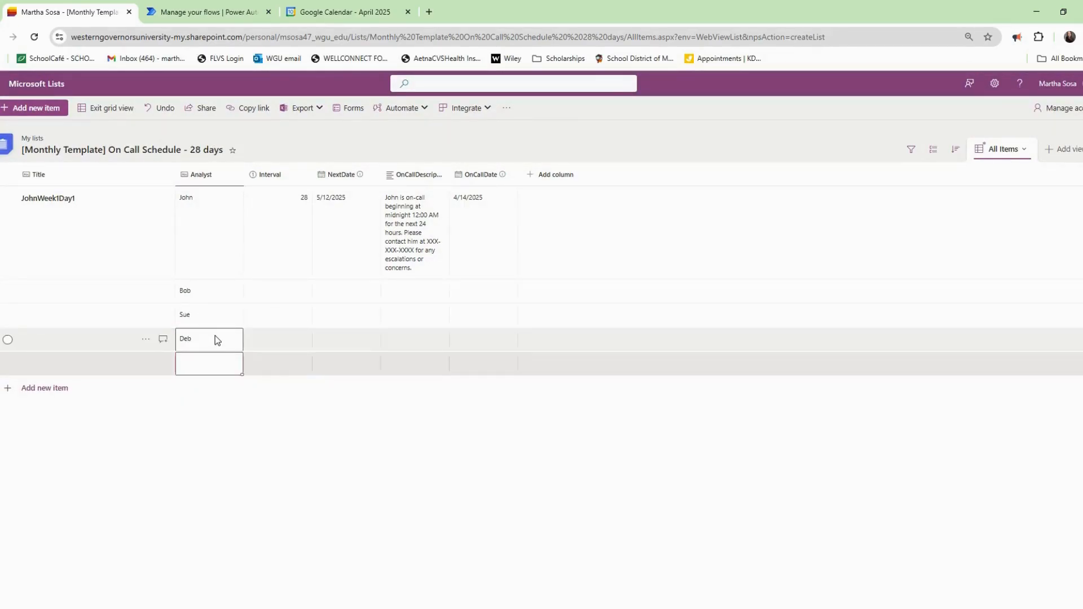
Enter an Interval of 28 for each of the three new rows.
left_click(289, 301)
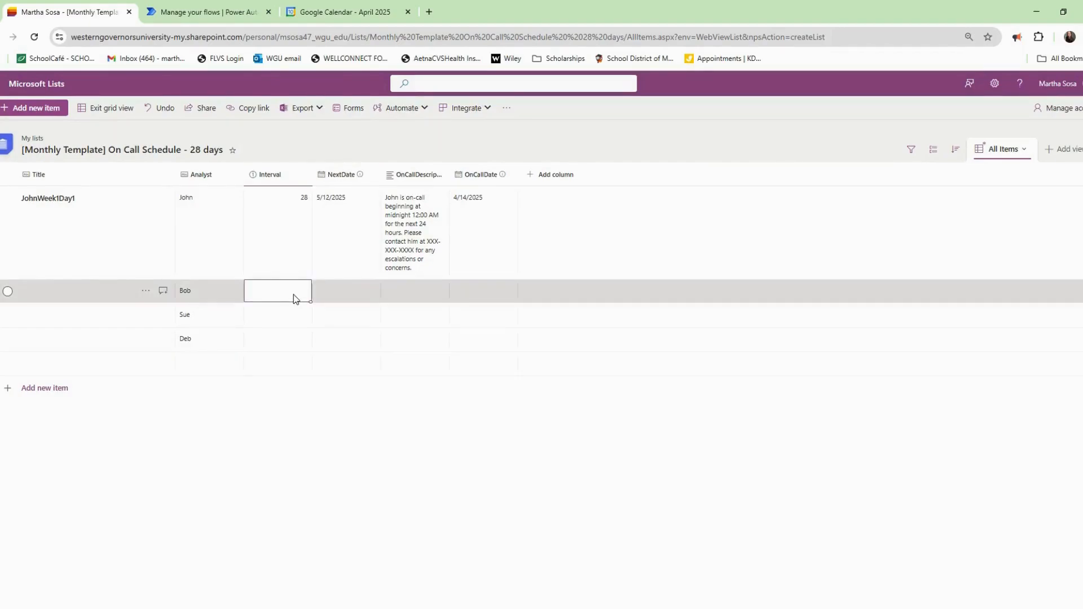
type("28")
left_click(293, 310)
type("28")
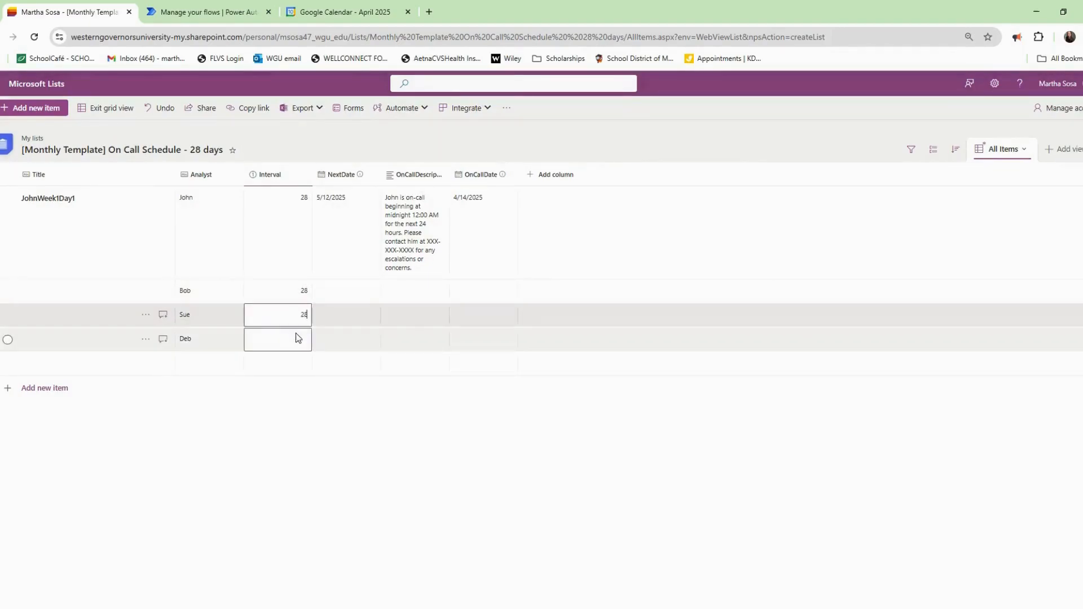
left_click(296, 340)
type("28")
left_click(347, 293)
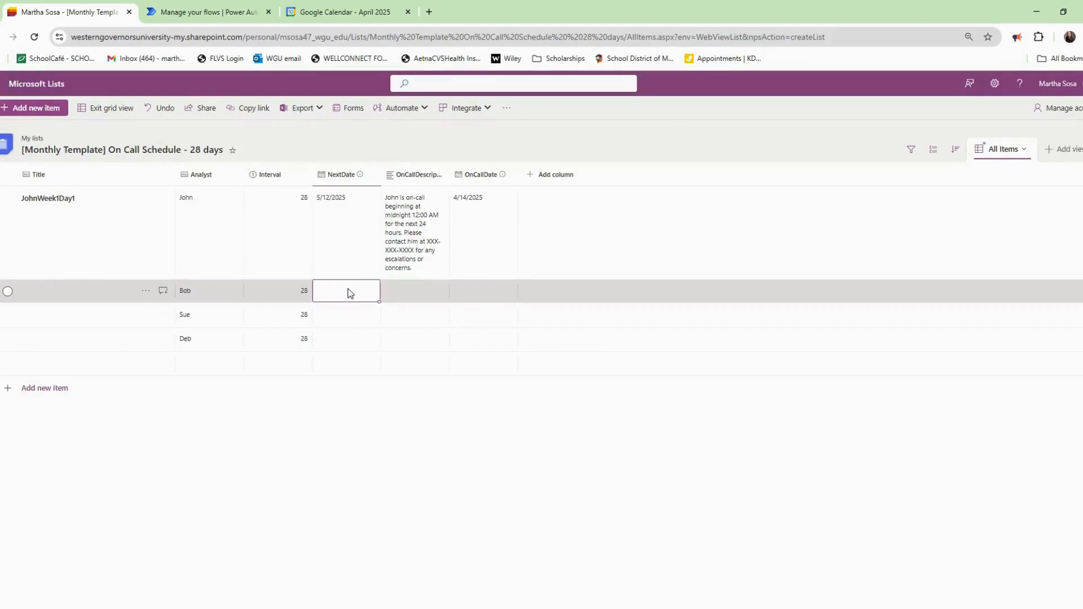
Set NextDate to May 12, 2025 for the Bob, Sue and Deb rows.
left_click(347, 292)
left_click(416, 319)
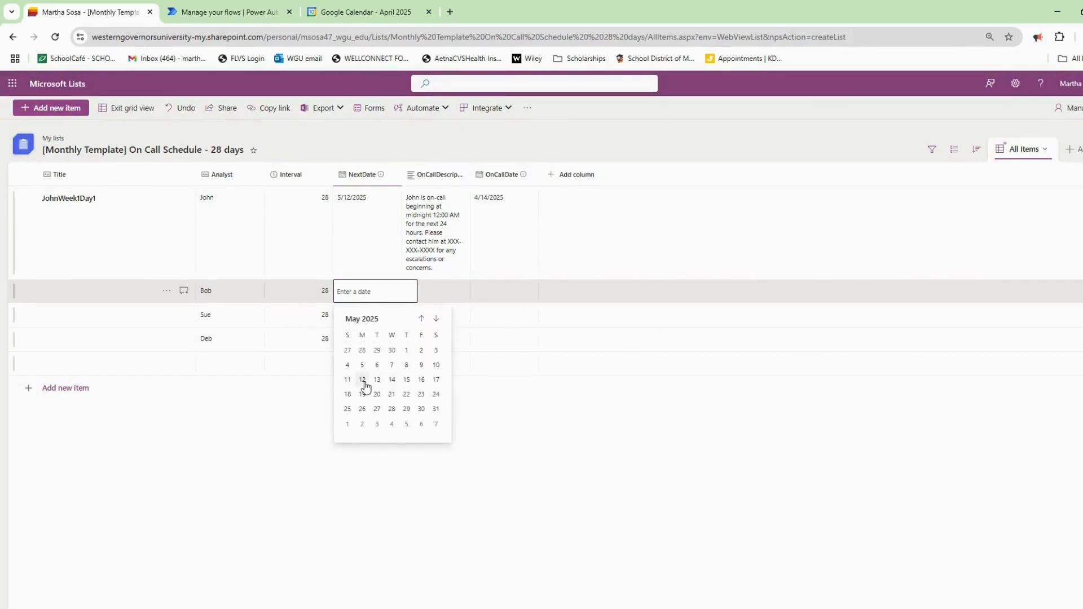
left_click(362, 380)
left_click(376, 320)
left_click(436, 344)
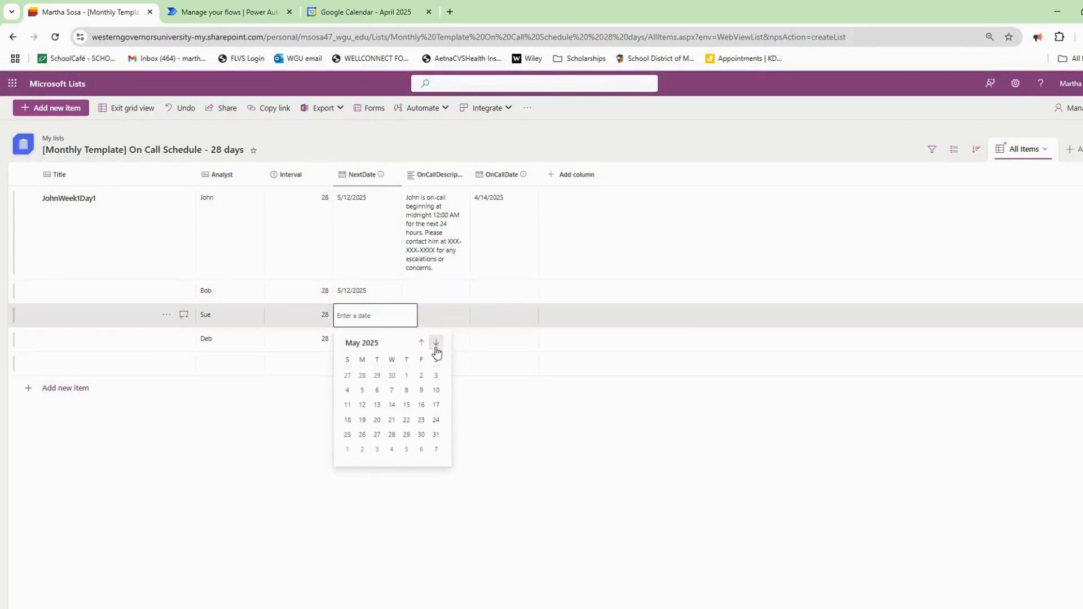
left_click(362, 405)
left_click(371, 341)
left_click(436, 367)
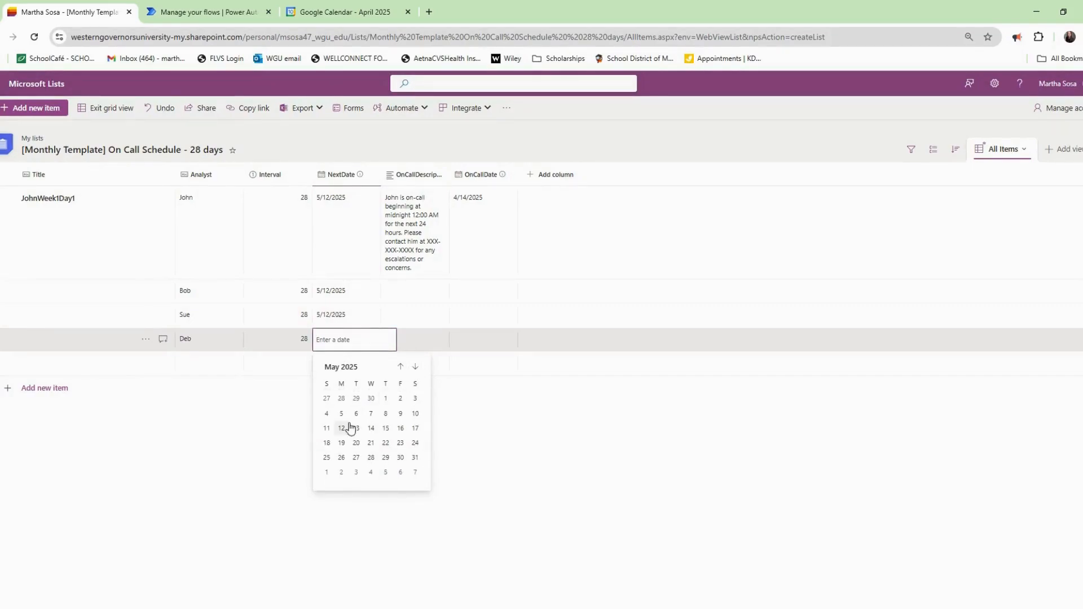
left_click(349, 428)
Copy John's OnCallDescription into Bob's row and replace John with Bob.
left_click(423, 216)
left_click(440, 234)
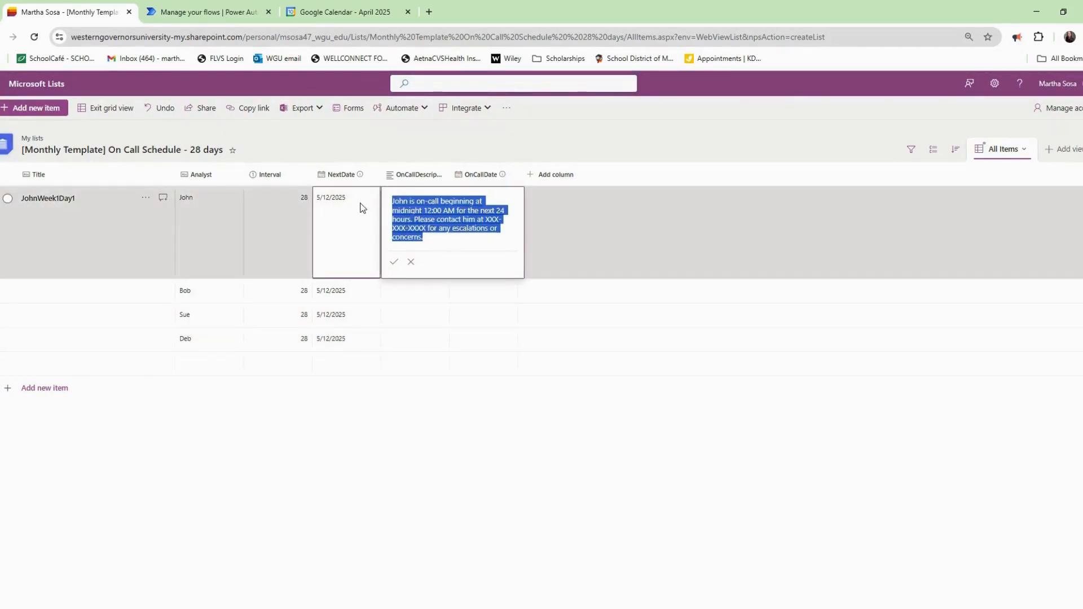
key("ctrl+c")
left_click(405, 295)
left_click(405, 294)
key("ctrl+v")
left_click_drag(408, 295, 394, 293)
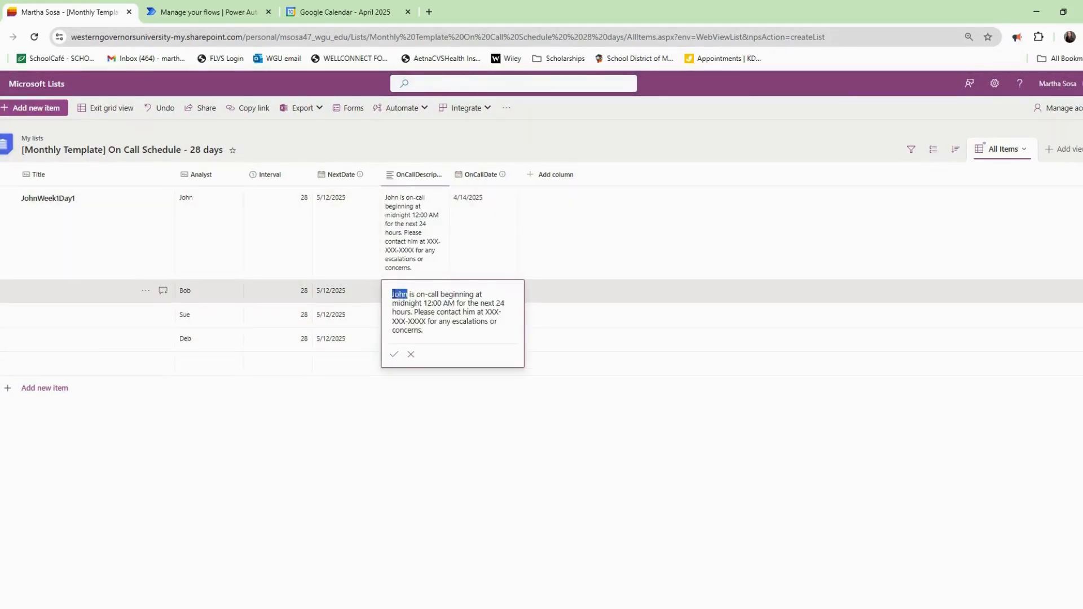
type("Bob")
left_click(394, 354)
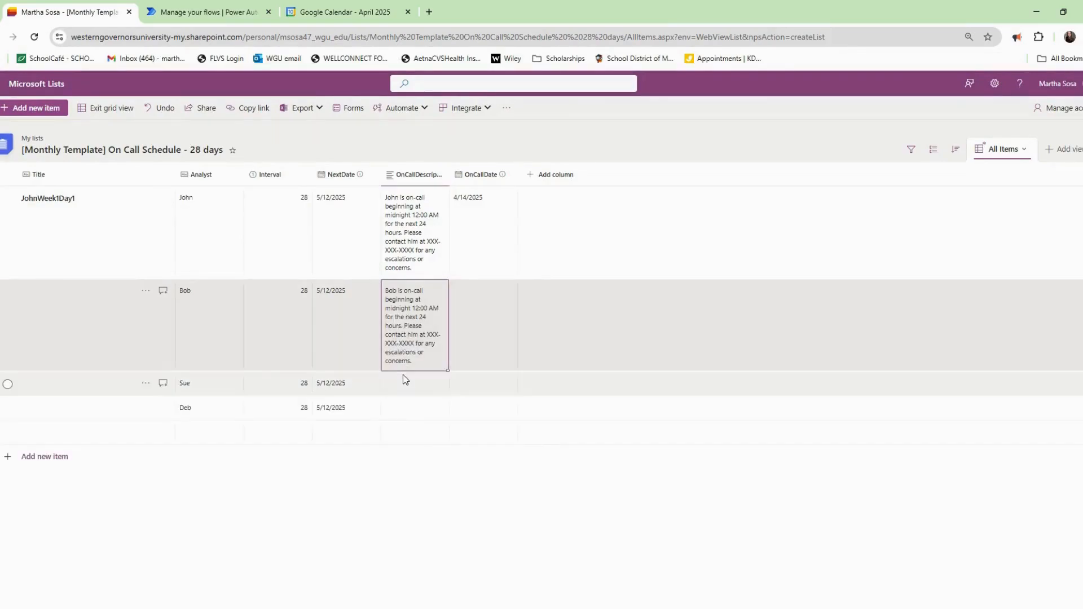
Paste the copied description into Sue's row and select the name to replace.
double_click(405, 380)
key("ctrl+v")
left_click_drag(412, 393, 387, 396)
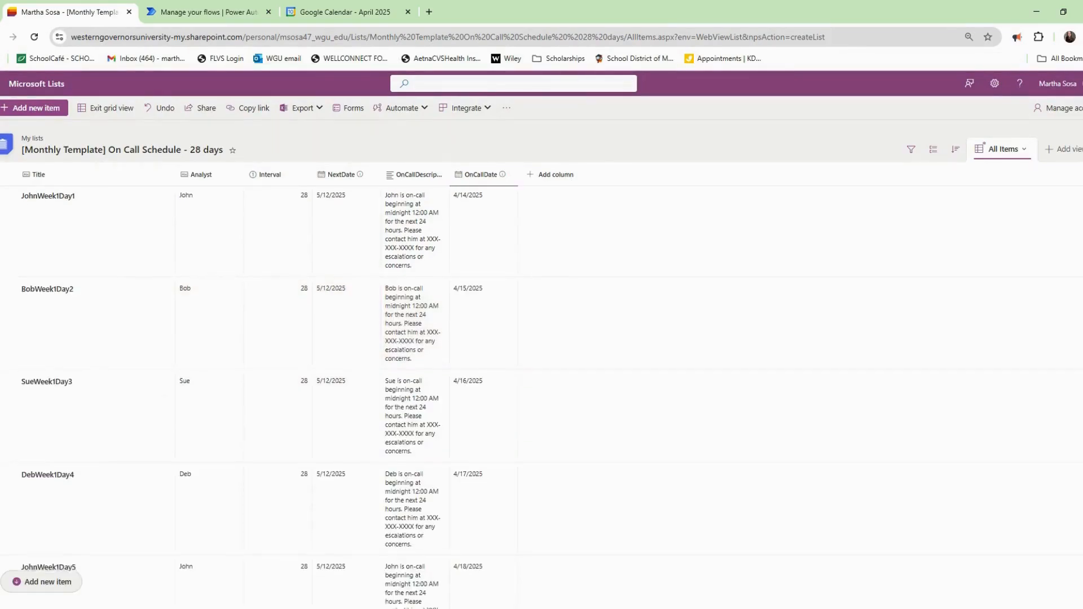
scroll(542, 383, "down", 4)
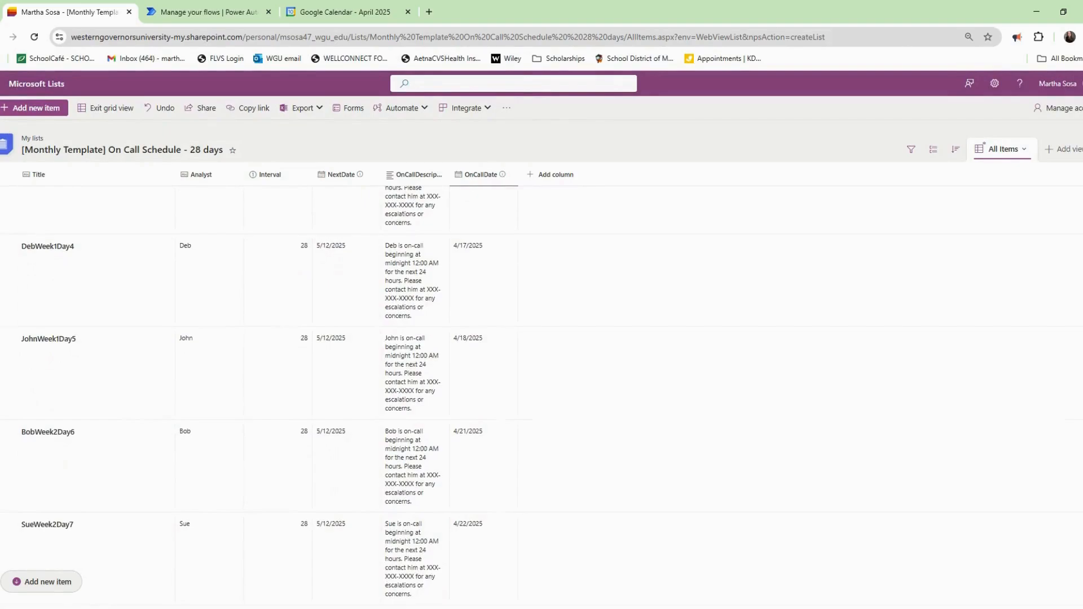
Open Lists from the app launcher and create the '[Daily] On-Call Email Notifications' list.
scroll(260, 395, "down", 5)
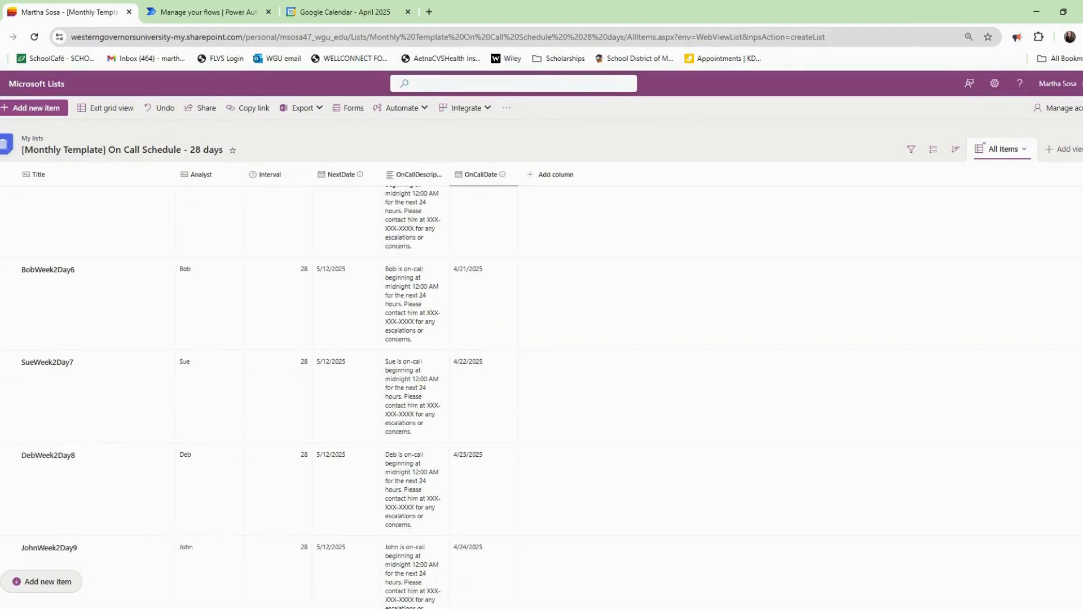
scroll(1064, 428, "down", 15)
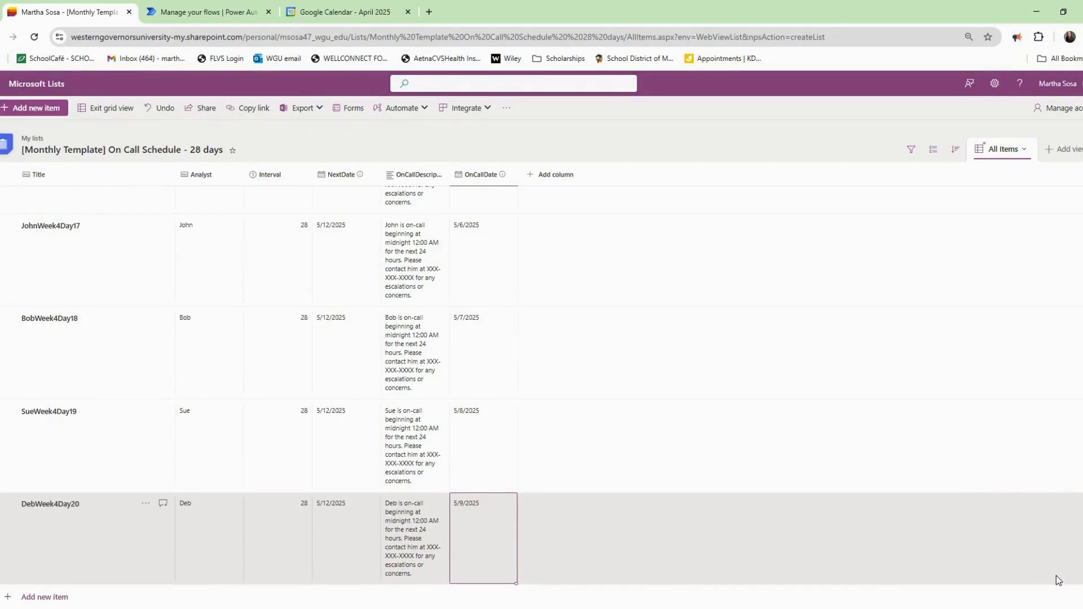
scroll(1057, 248, "up", 20)
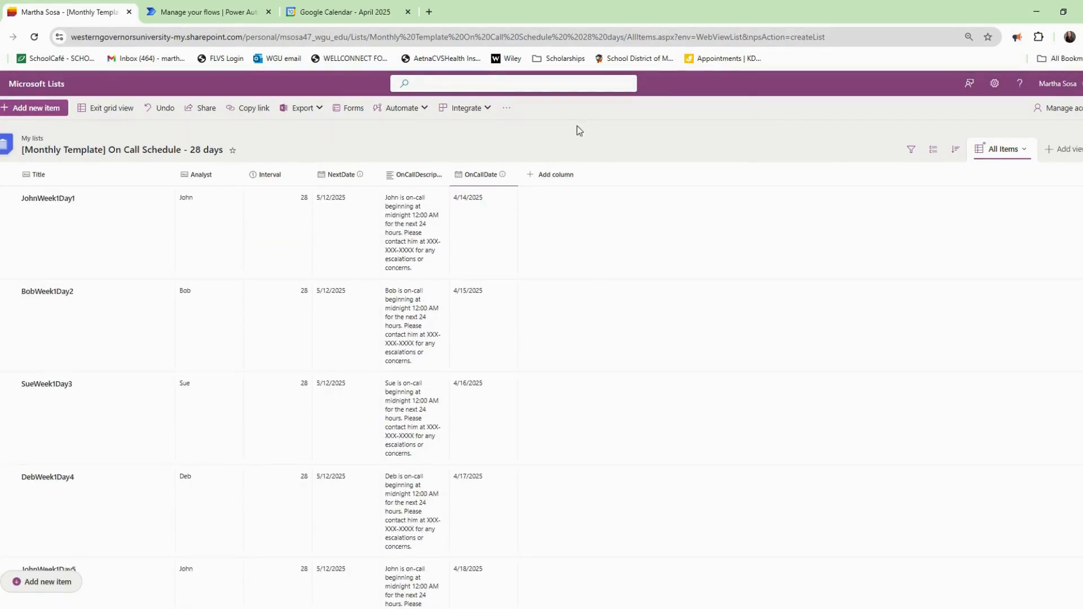
left_click(3, 84)
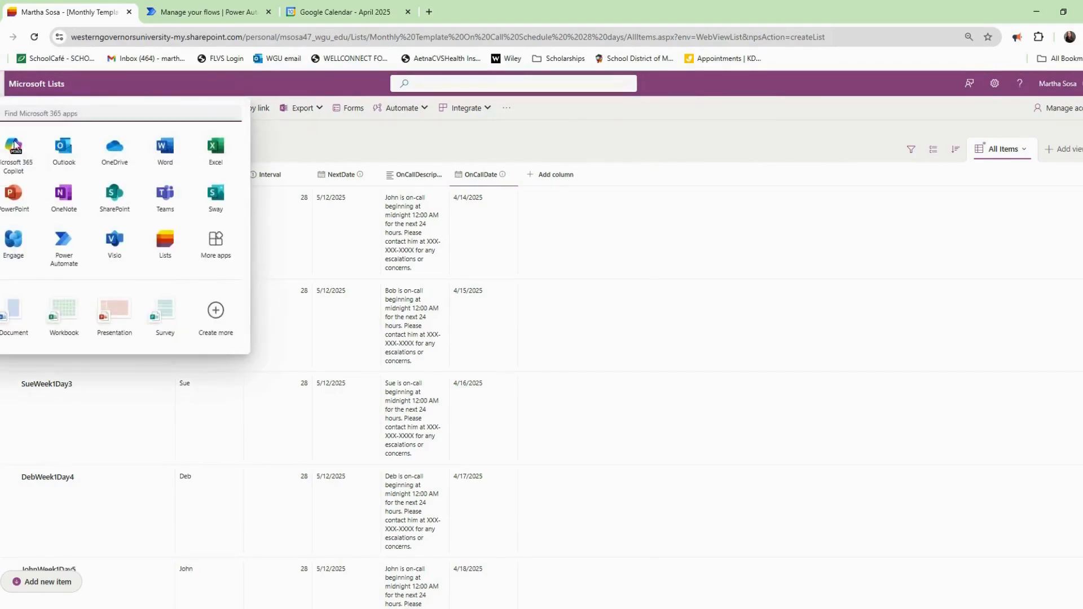
left_click(180, 244)
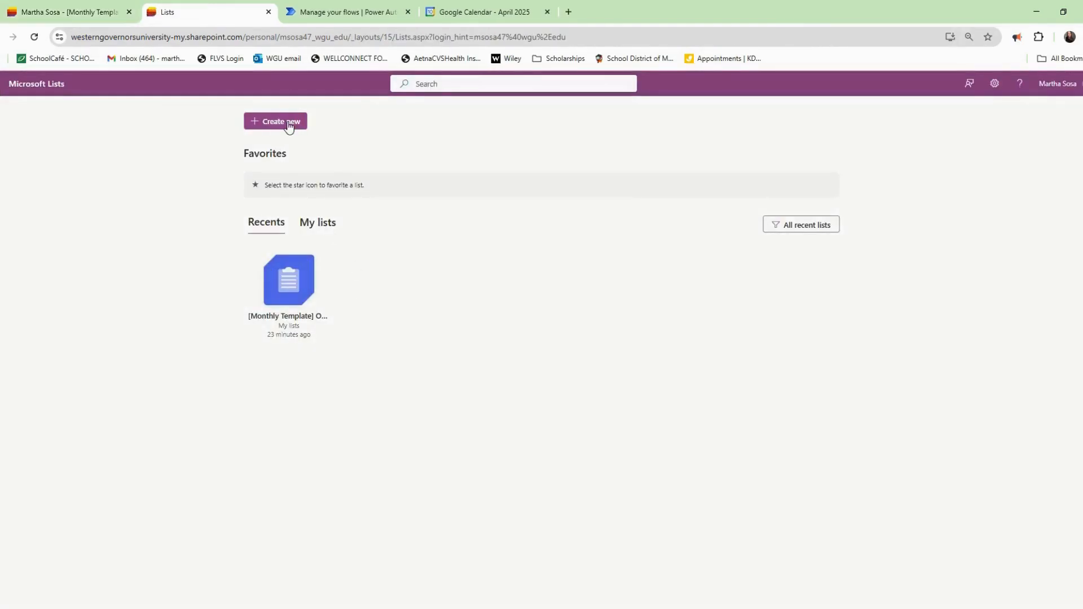
left_click(284, 123)
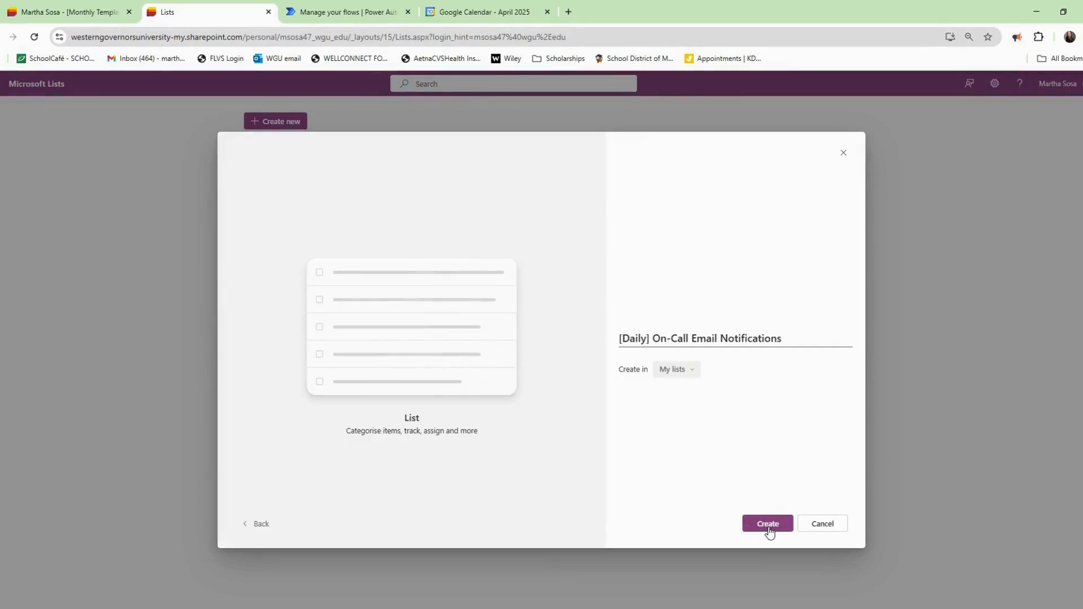
left_click(769, 532)
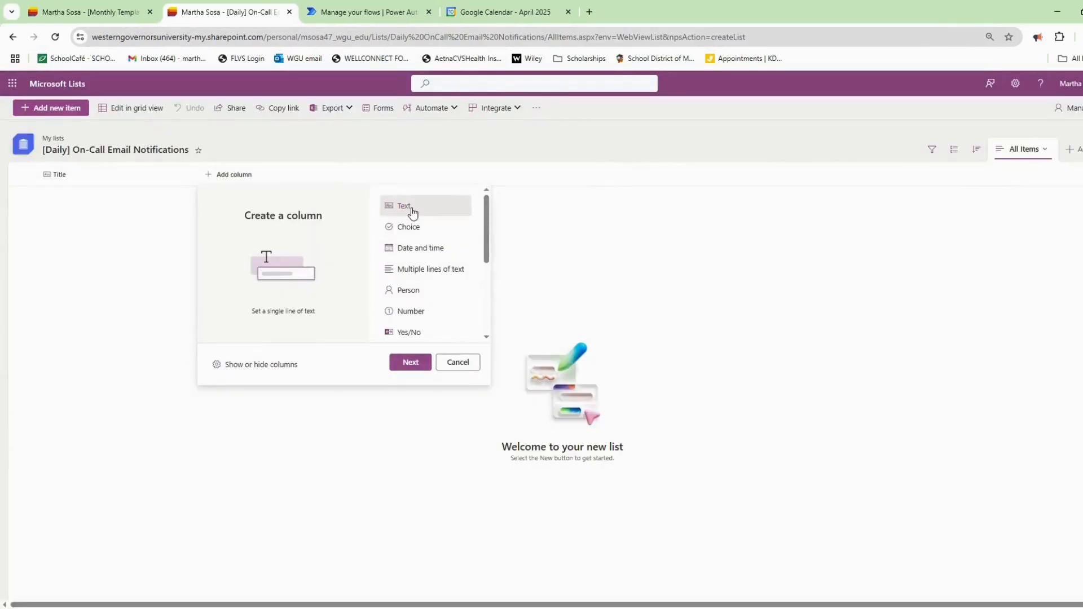
Choose single line of text as the type for a new column.
left_click(422, 369)
Create an Analyst text column described as the analyst on call from 12:01 AM.
type("Analyst")
key("Tab")
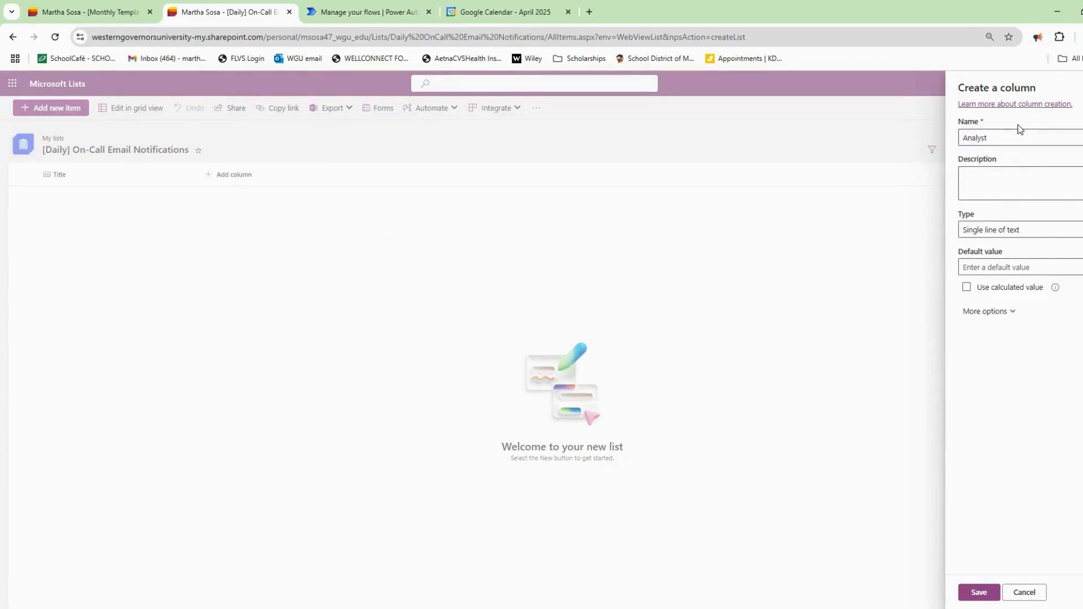
type("The name ")
type("of the analyst ")
type("that will be on call at the beginning")
type(" at 12:01 AM")
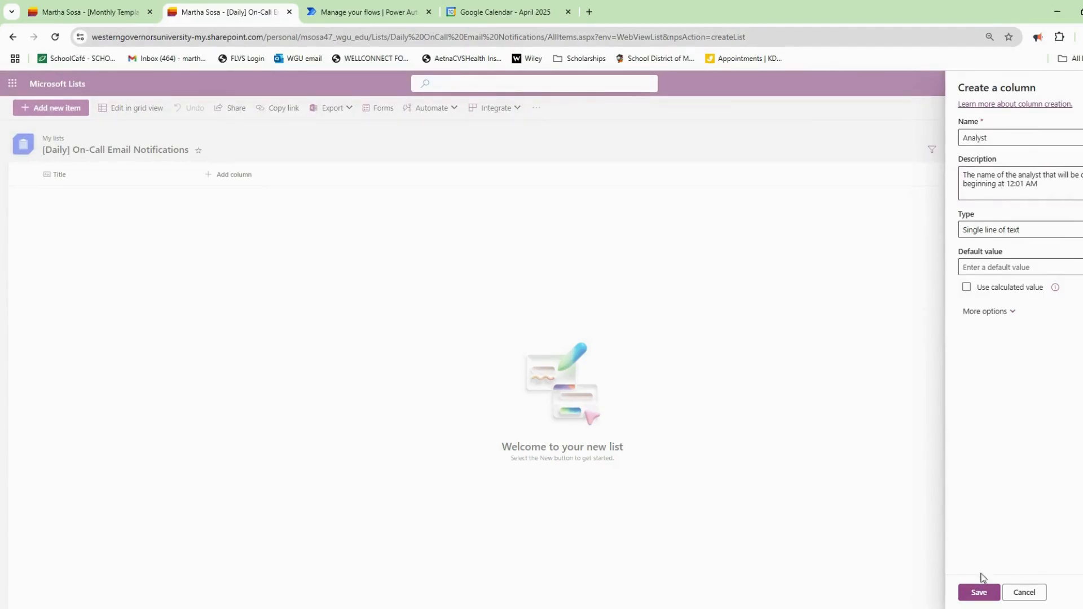
Save Analyst, then add an OnCallDate date-and-time column with its on-call date description.
left_click(979, 592)
left_click(293, 175)
left_click(479, 252)
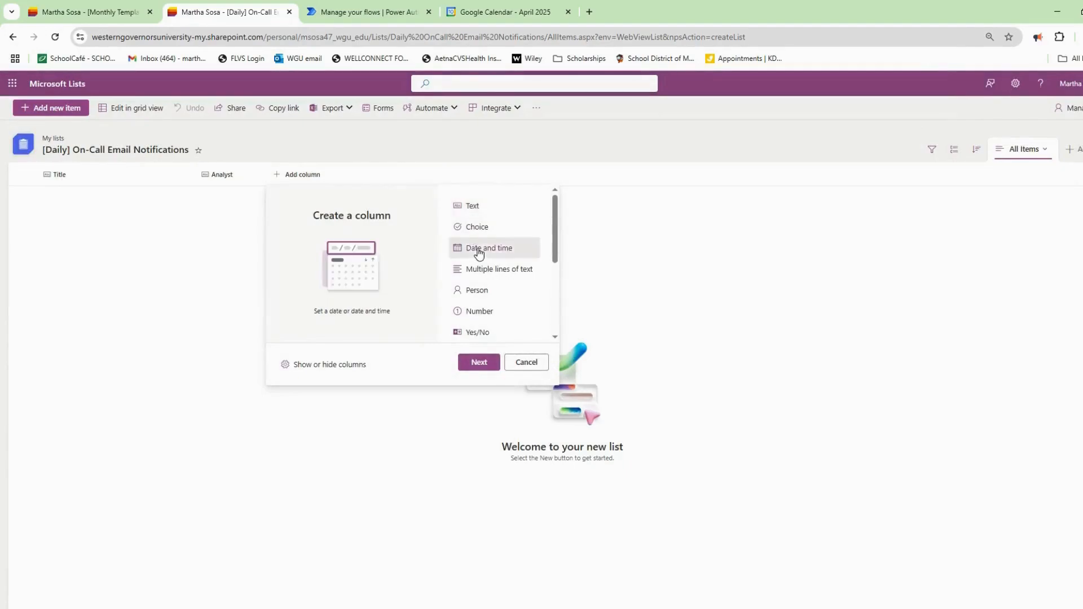
left_click(486, 364)
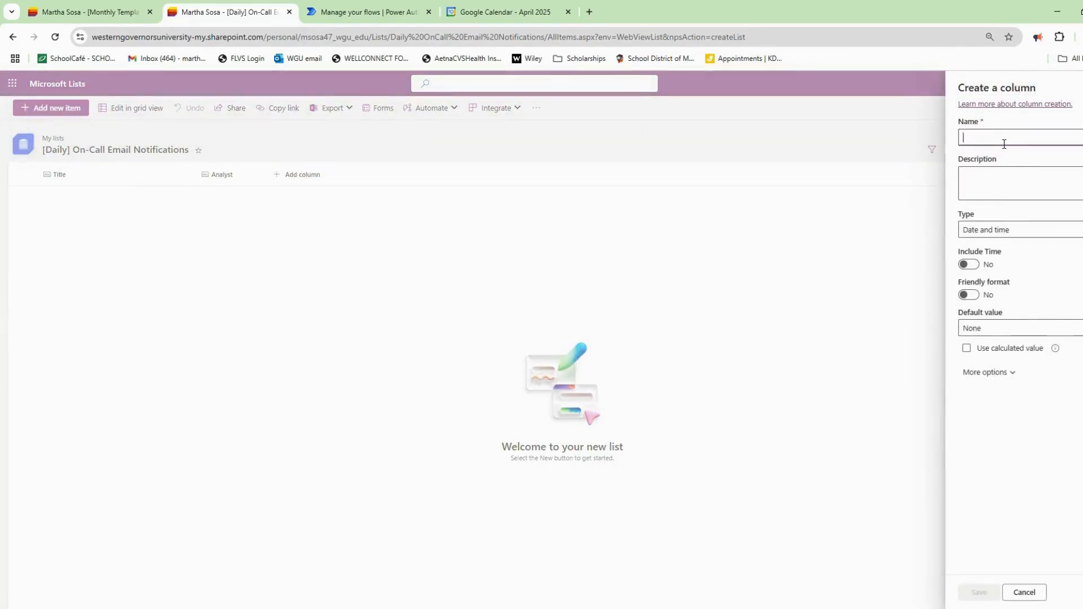
type("OnCallDate")
key("Tab")
type("The date")
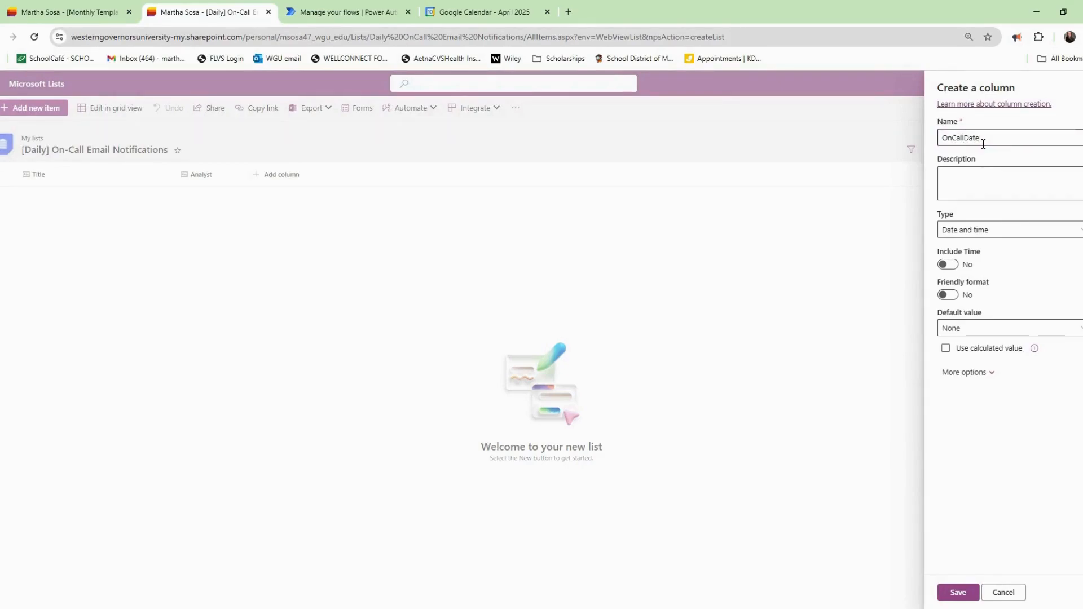
type(" the analyst will be on call beginning at 12:01 AM.")
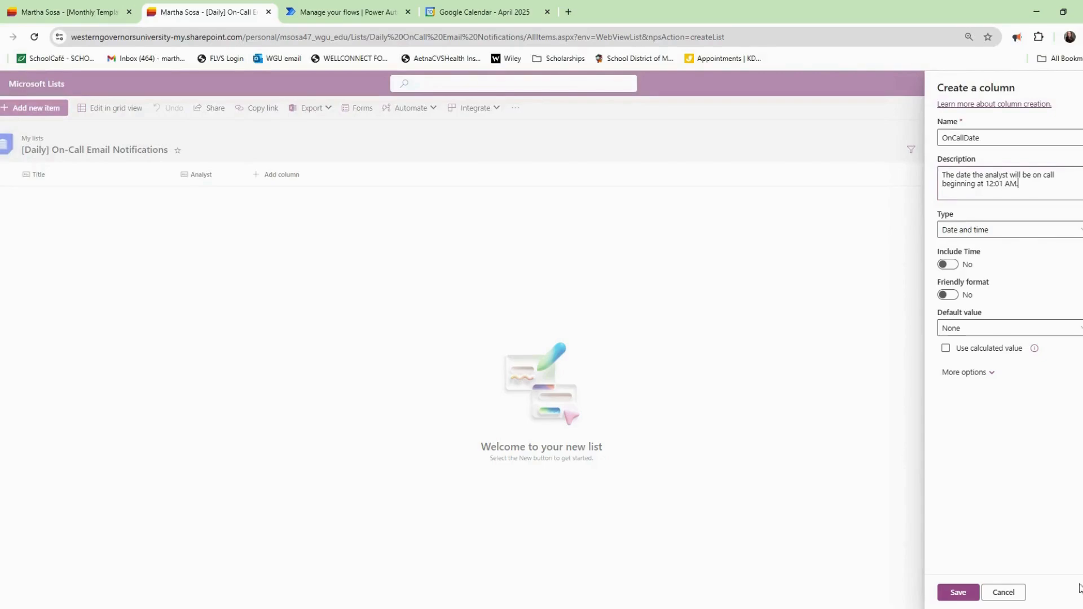
Save OnCallDate, then add a described OnCallDescription multiple-lines-of-text column and save it.
left_click(958, 593)
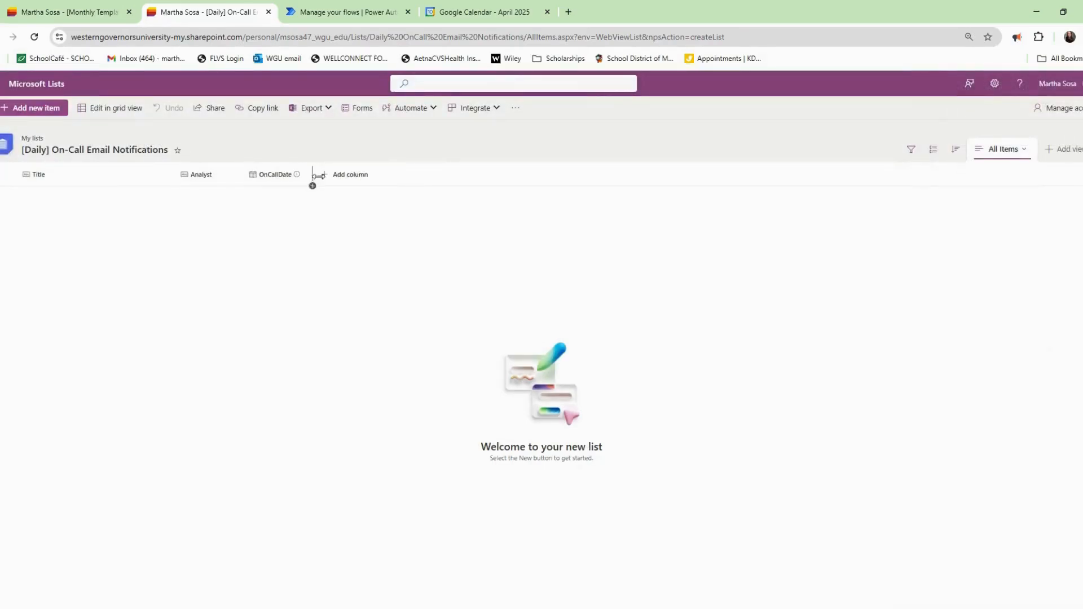
left_click(352, 178)
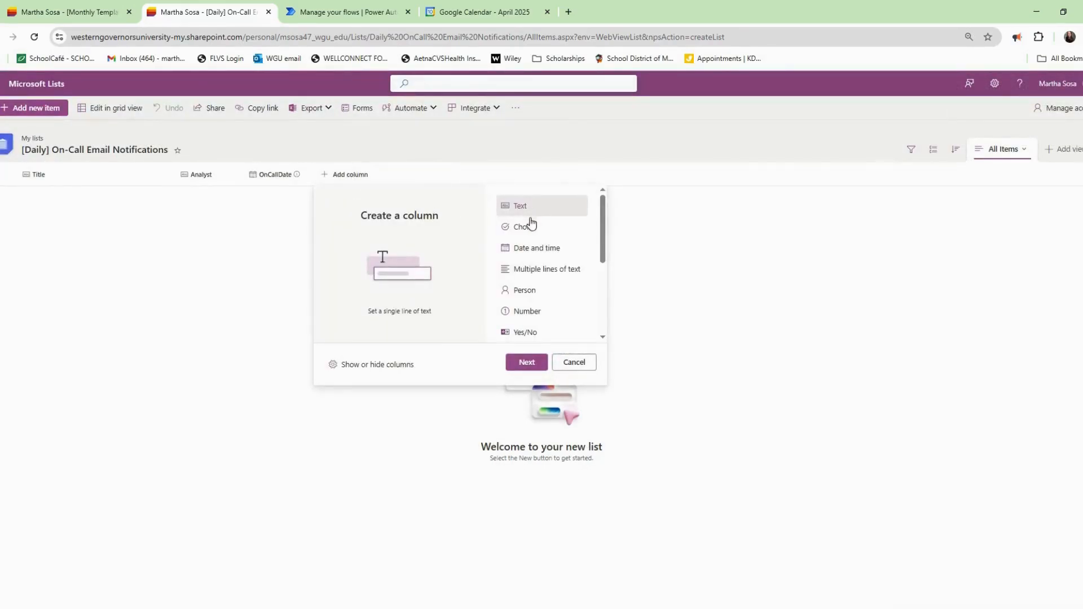
double_click(547, 269)
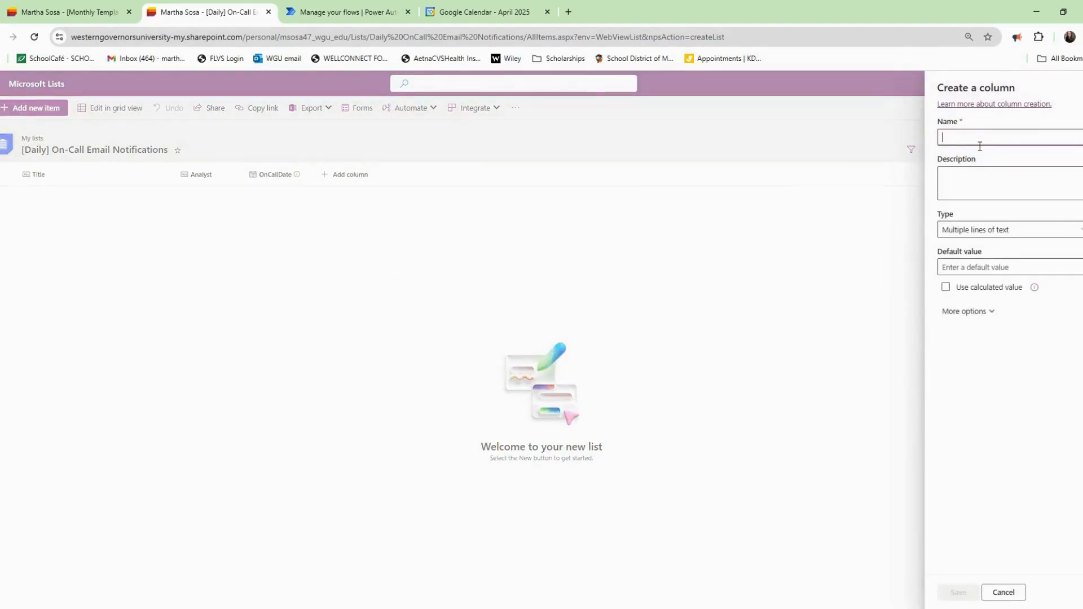
type("OnCallDescription")
key("Tab")
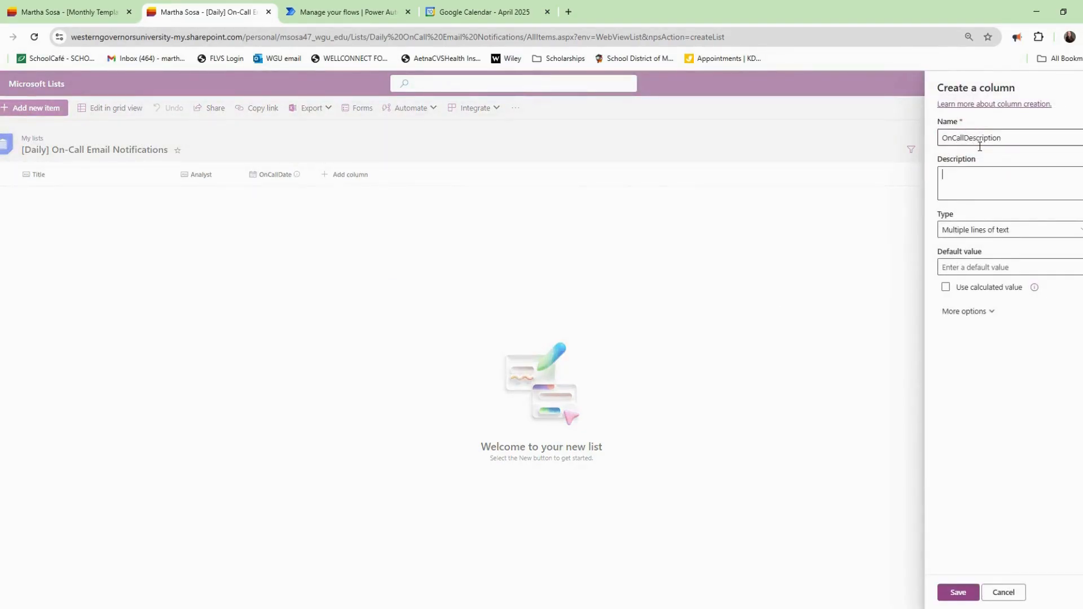
type("Provides the name and contact information for the analyst on call.")
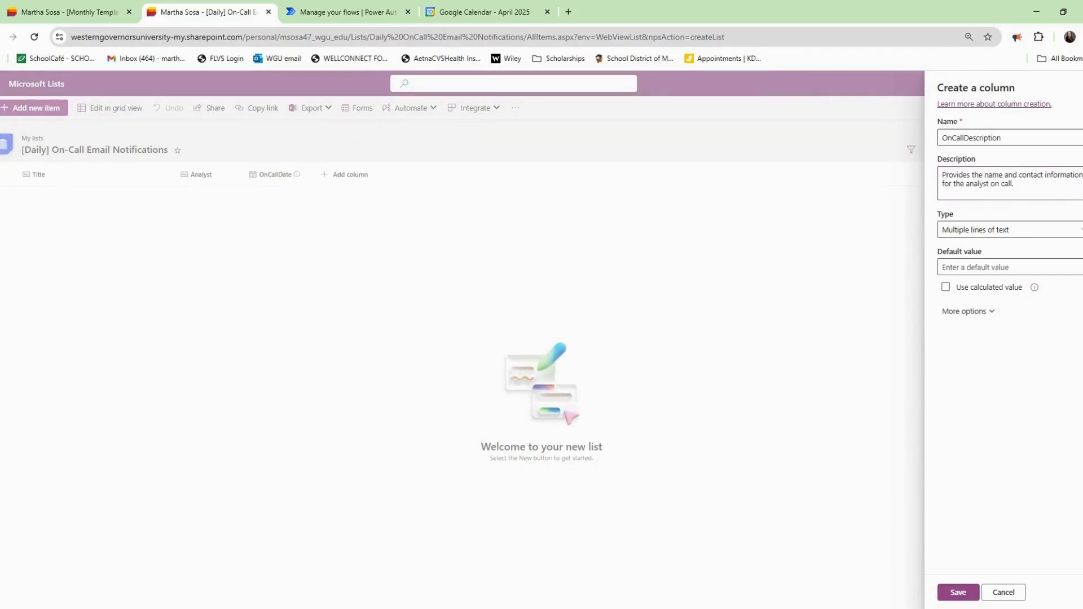
left_click(952, 593)
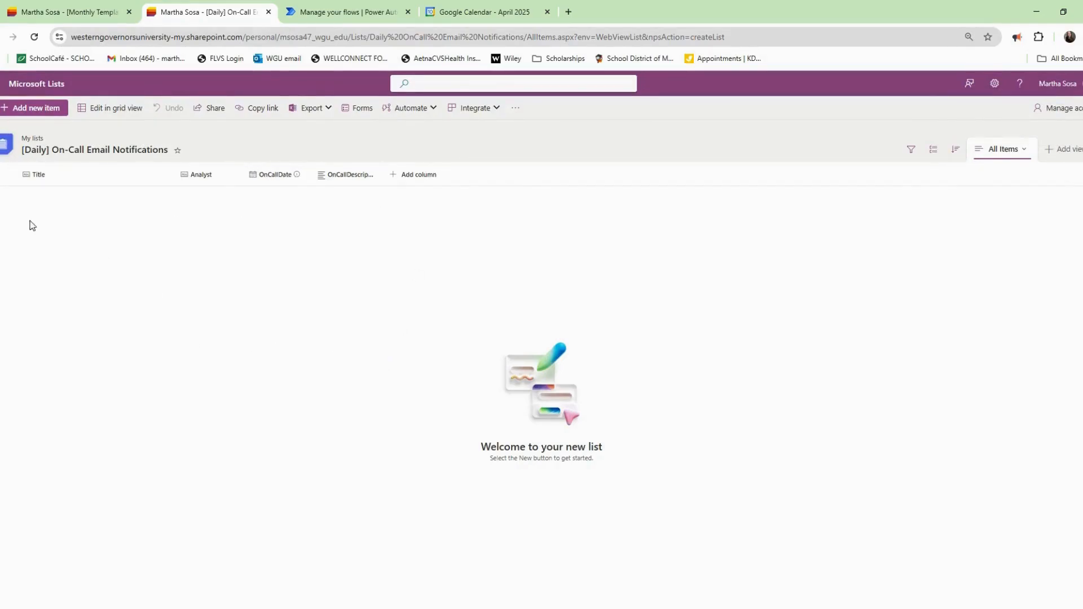
left_click(359, 13)
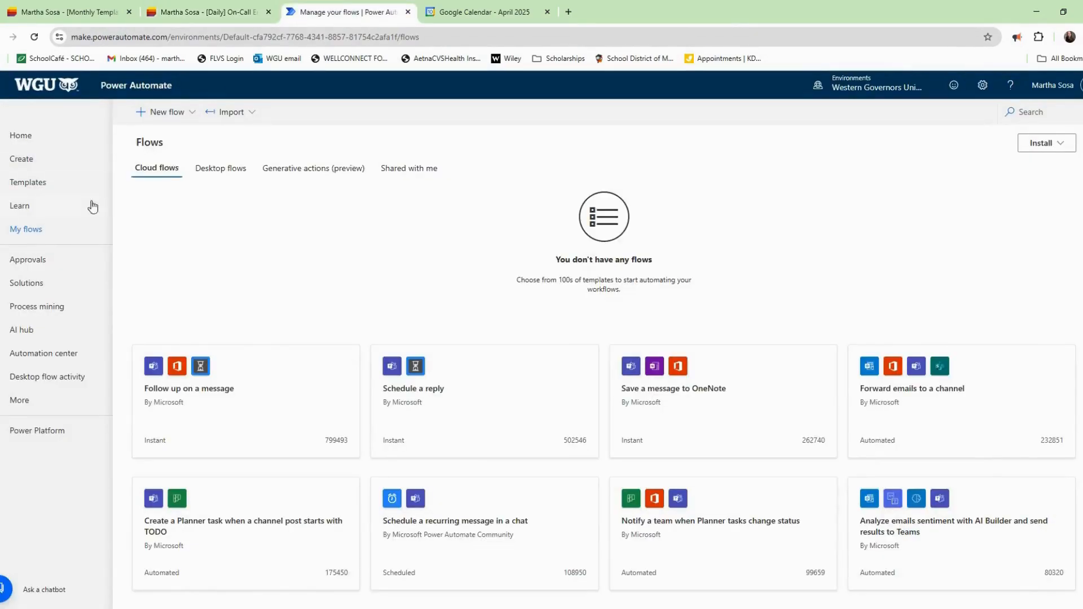
Create a blank automated cloud flow with a schedule Recurrence trigger.
left_click(186, 112)
left_click(195, 219)
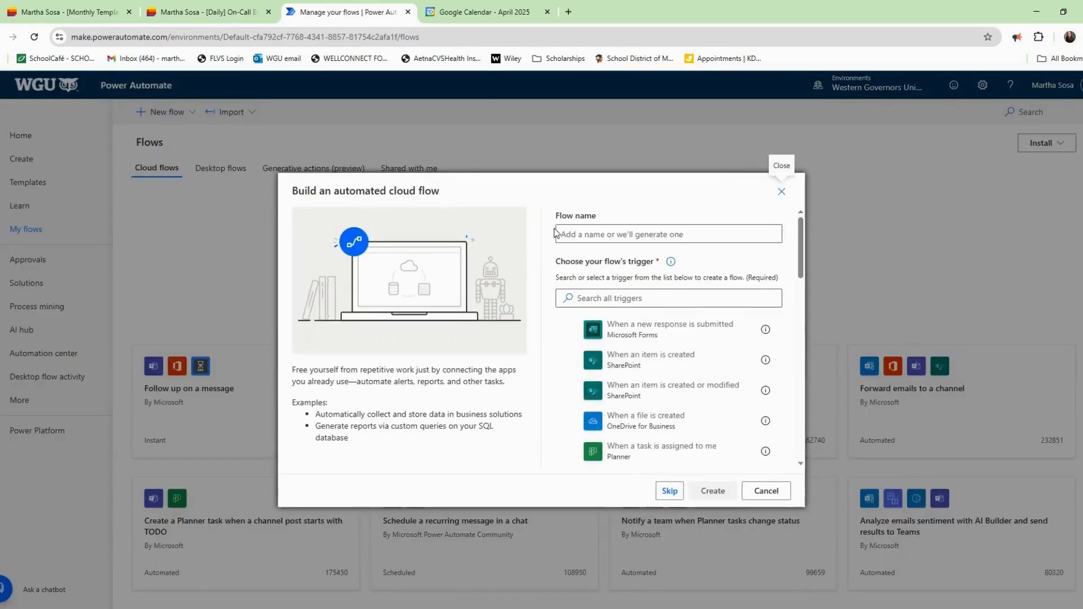
left_click(670, 490)
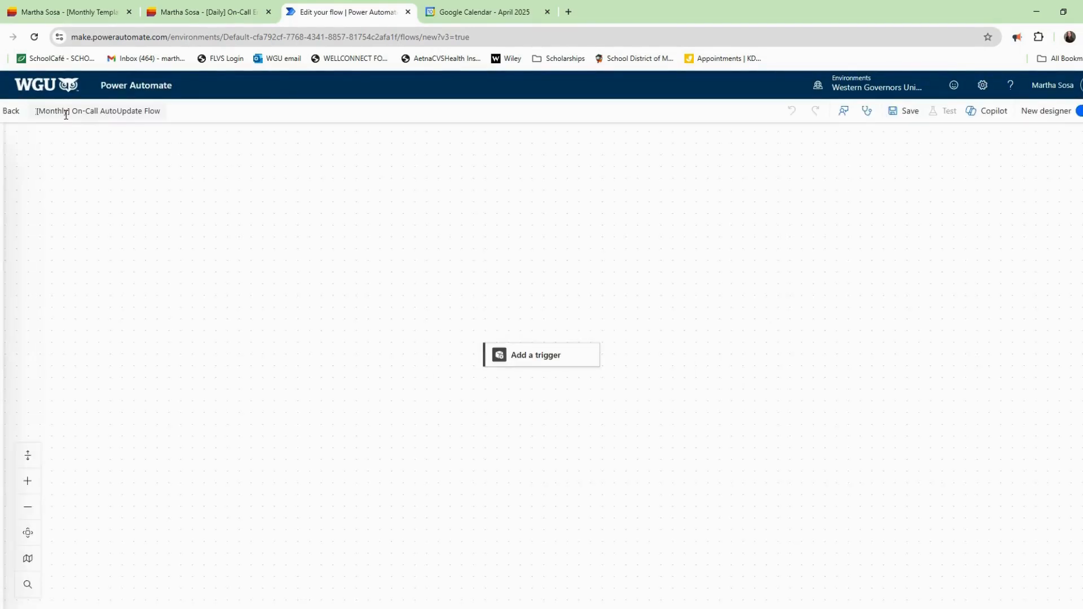
type("Schedule")
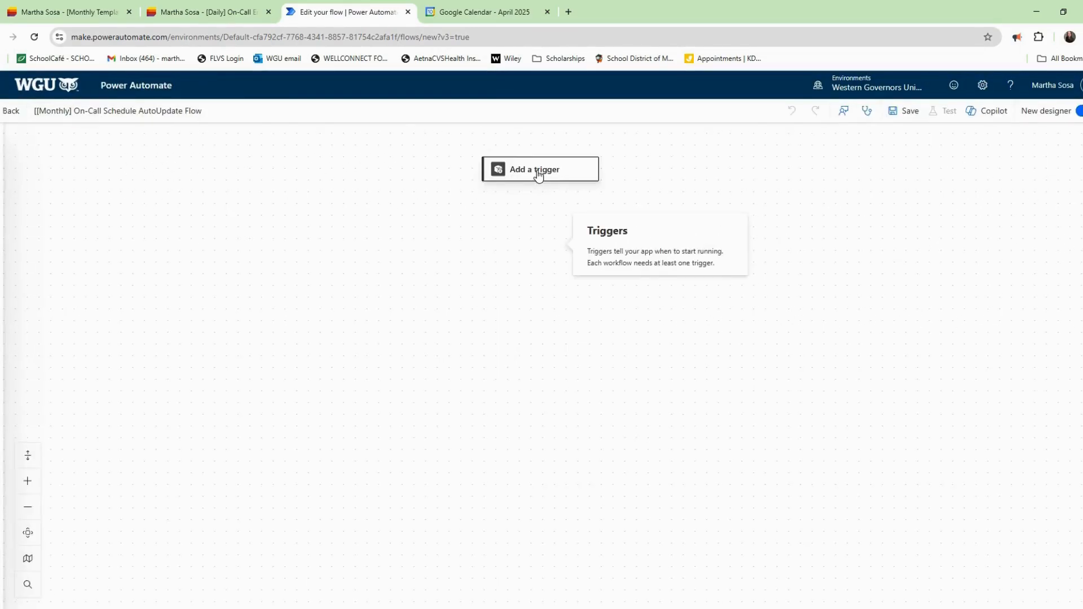
left_click(537, 173)
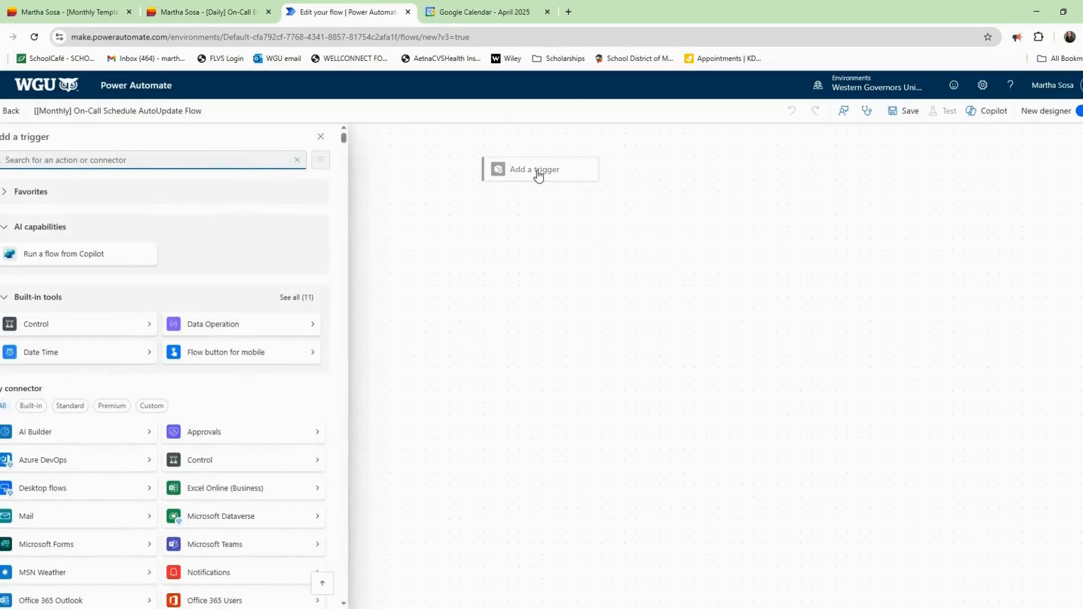
type("schedule")
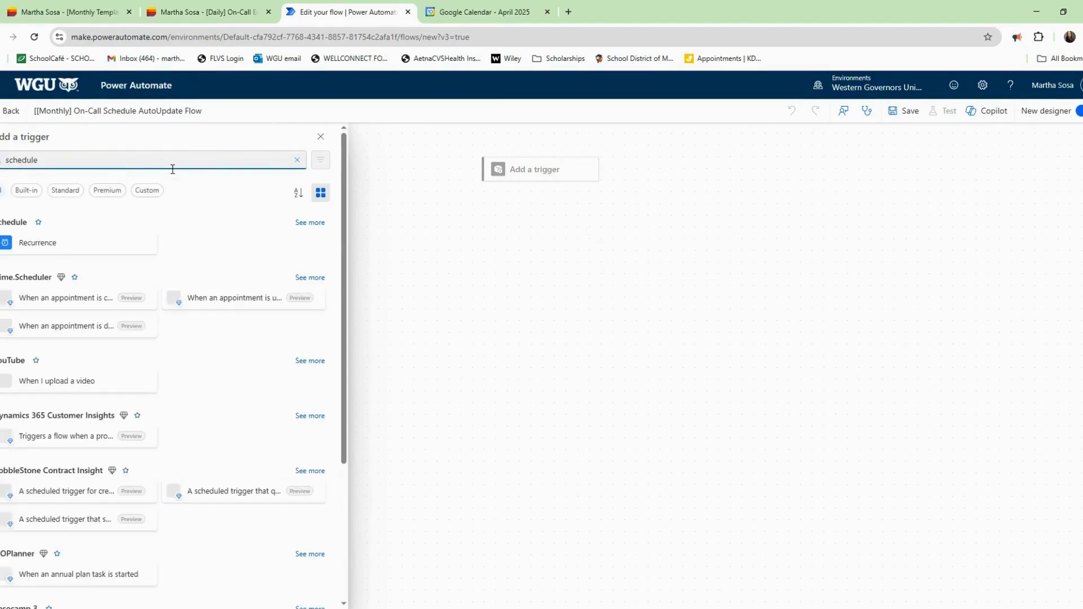
left_click(62, 243)
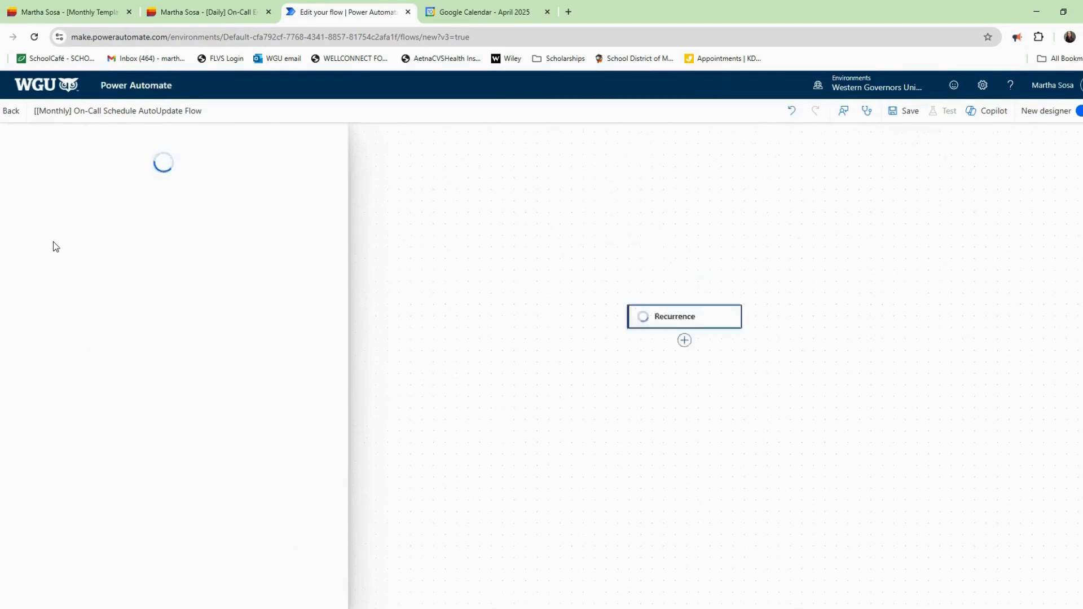
left_click(657, 334)
Make the trigger repeat every 28 days and rename it 'Recurrence 28 Days'.
left_click(717, 357)
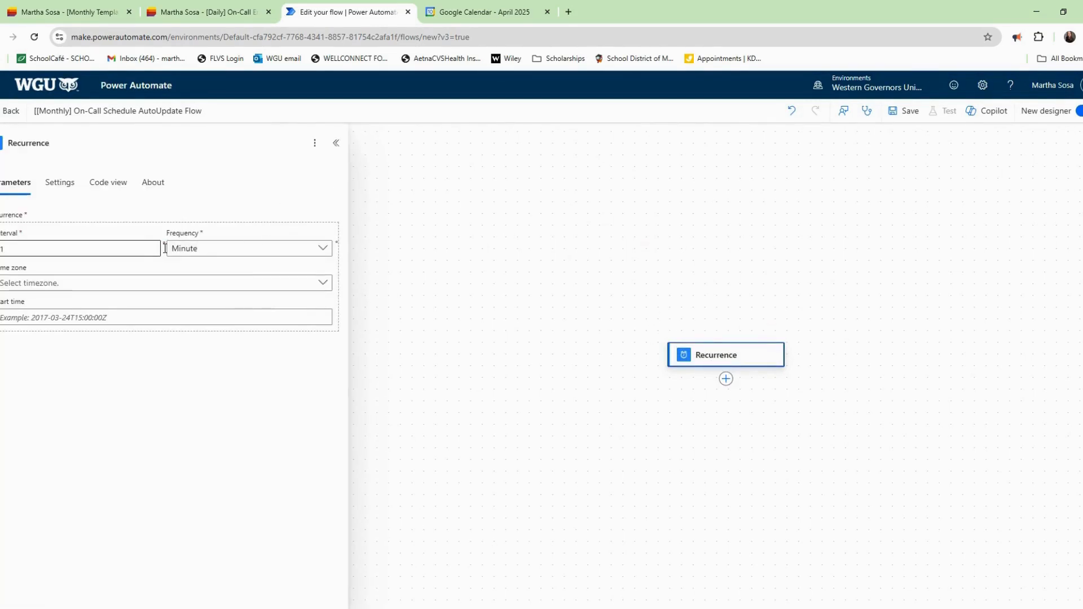
left_click(69, 251)
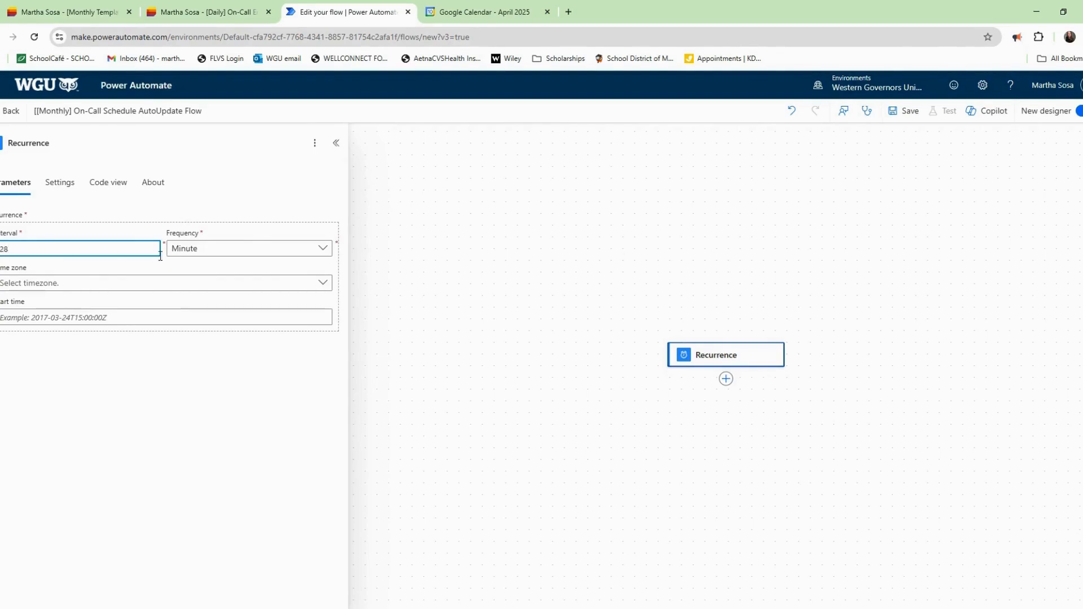
left_click(237, 249)
left_click(225, 310)
left_click(80, 148)
type("28 ")
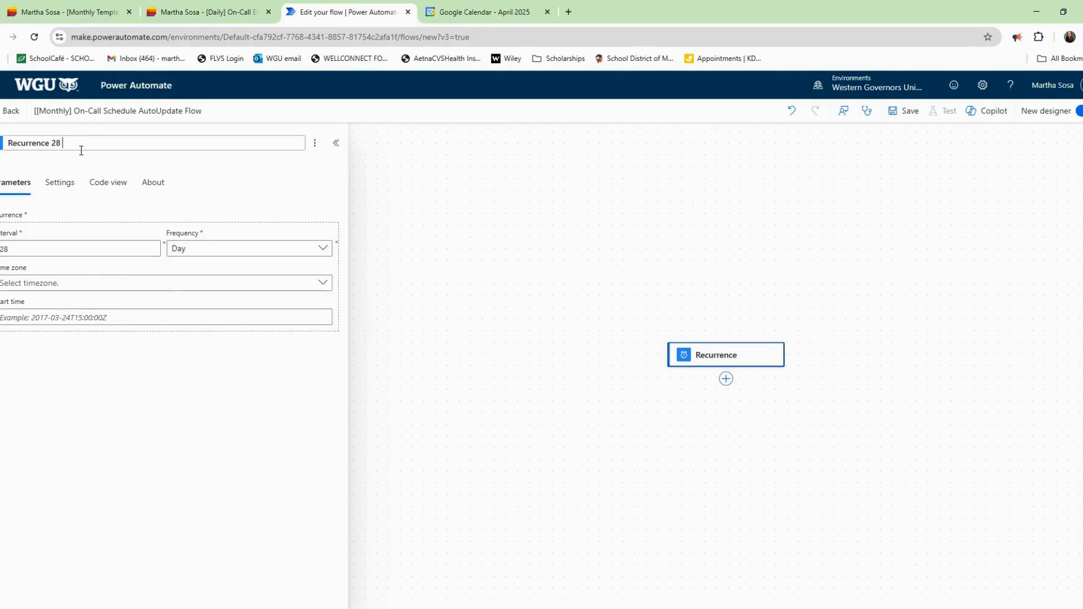
type("Days")
left_click(218, 184)
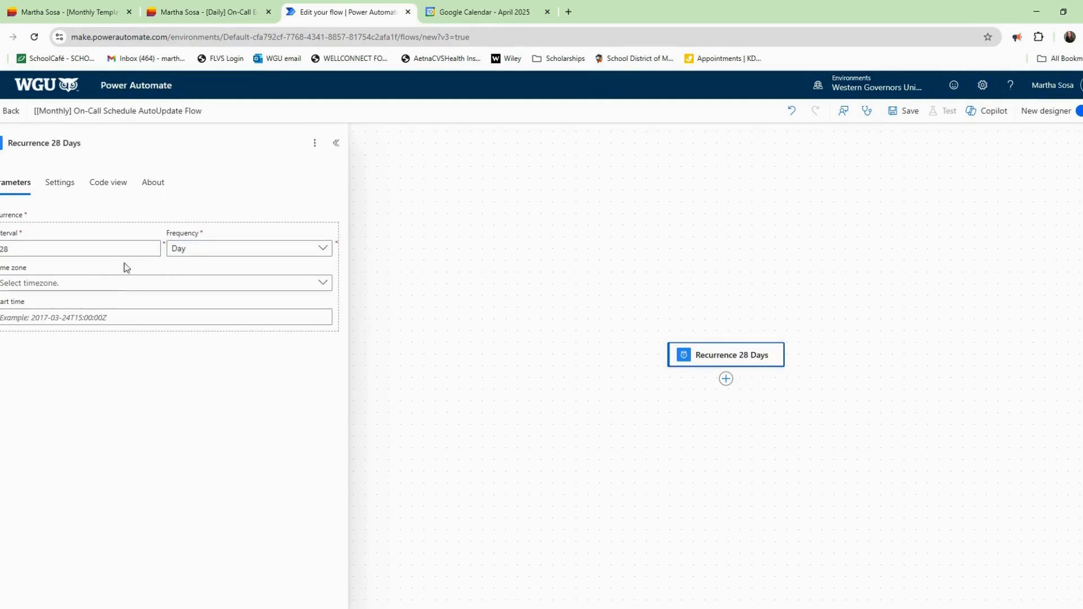
Set the trigger's time zone to Eastern Time and begin entering the 2025-04-14 start time.
left_click(126, 282)
scroll(435, 372, "down", 4)
left_click(457, 338)
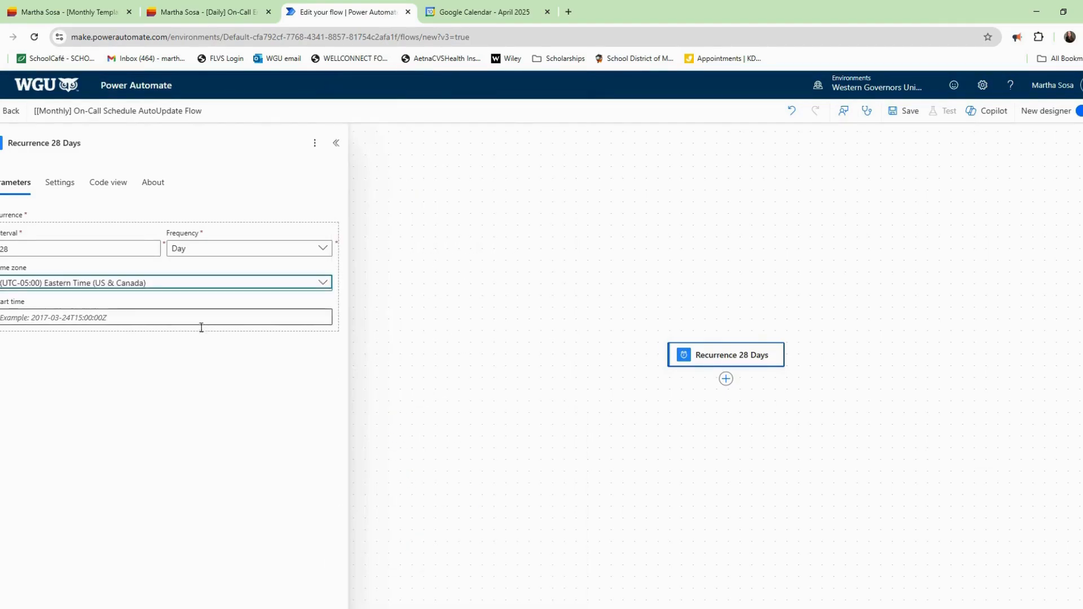
left_click(145, 322)
type("2025-04-14T00:01:00Z")
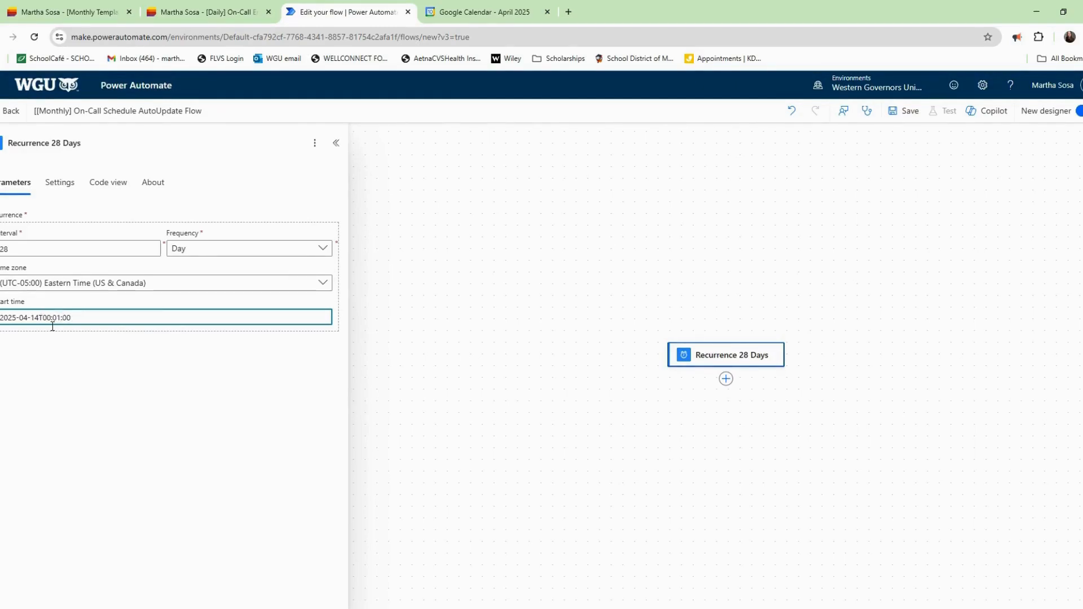
Add an Initialize variable step named CurrentTemplateNextDate with type String.
left_click(726, 379)
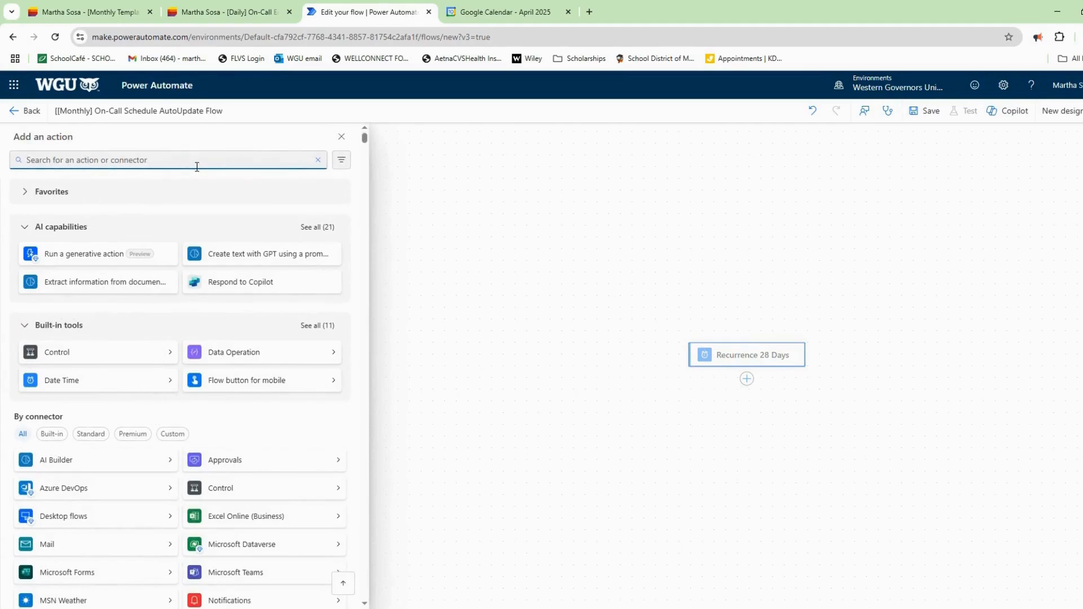
type("initialize")
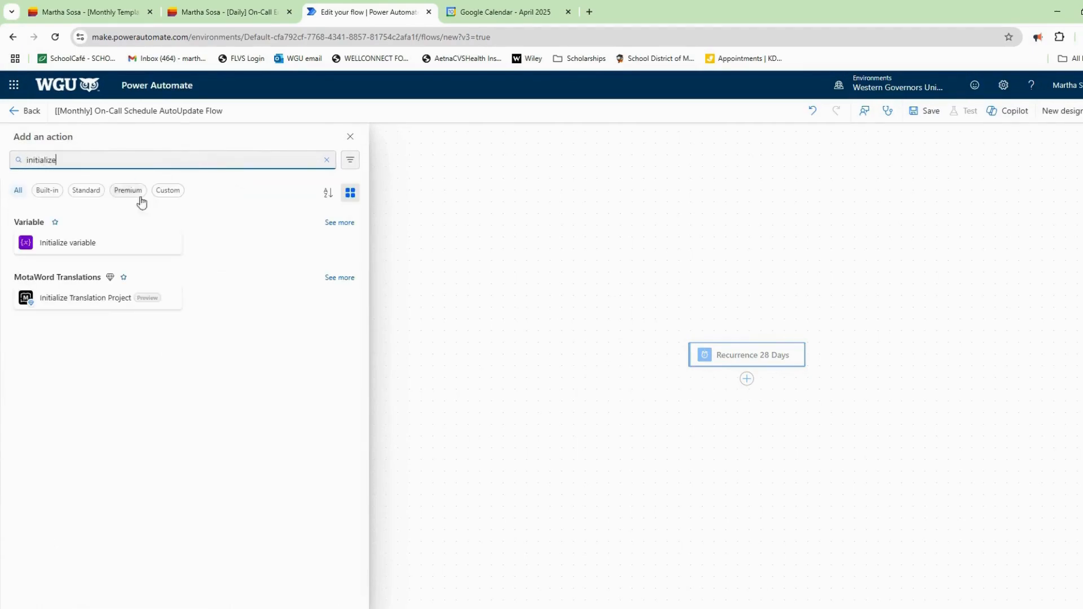
left_click(107, 240)
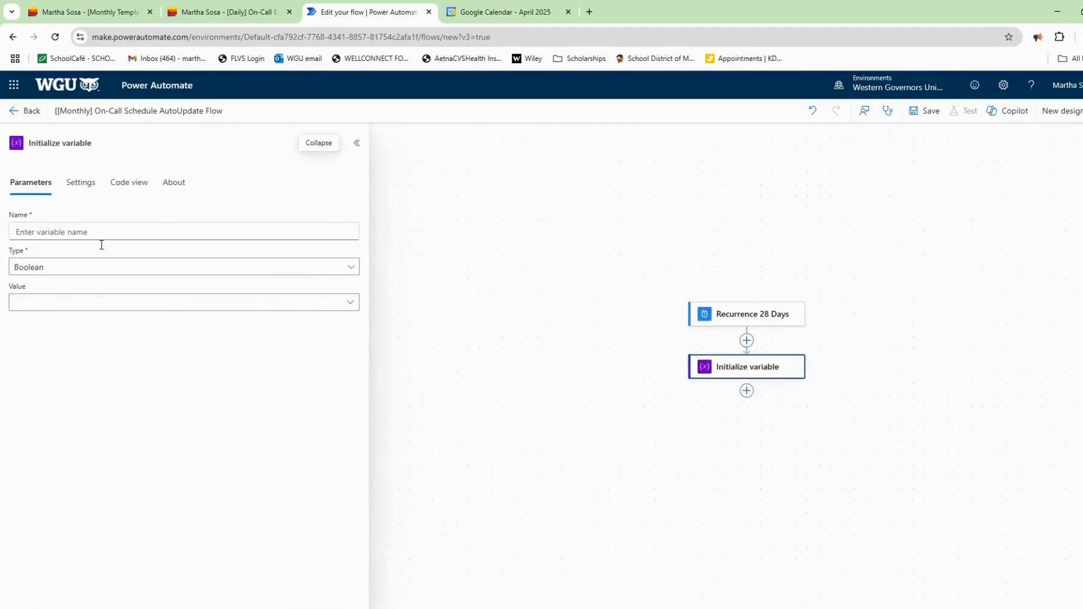
type("Curr")
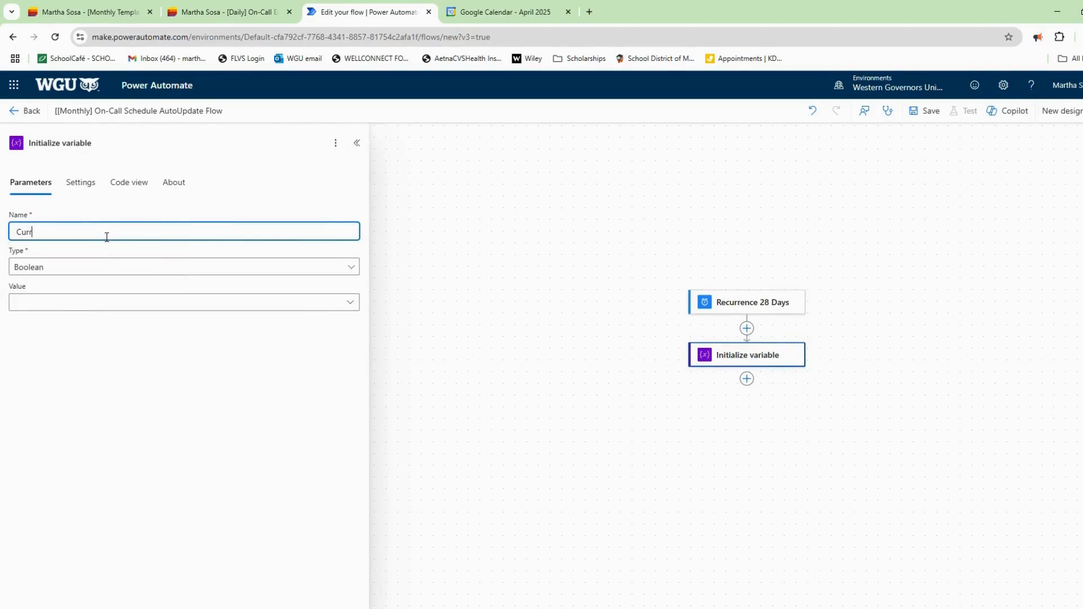
type("entTemplateNextDate")
left_click(100, 148)
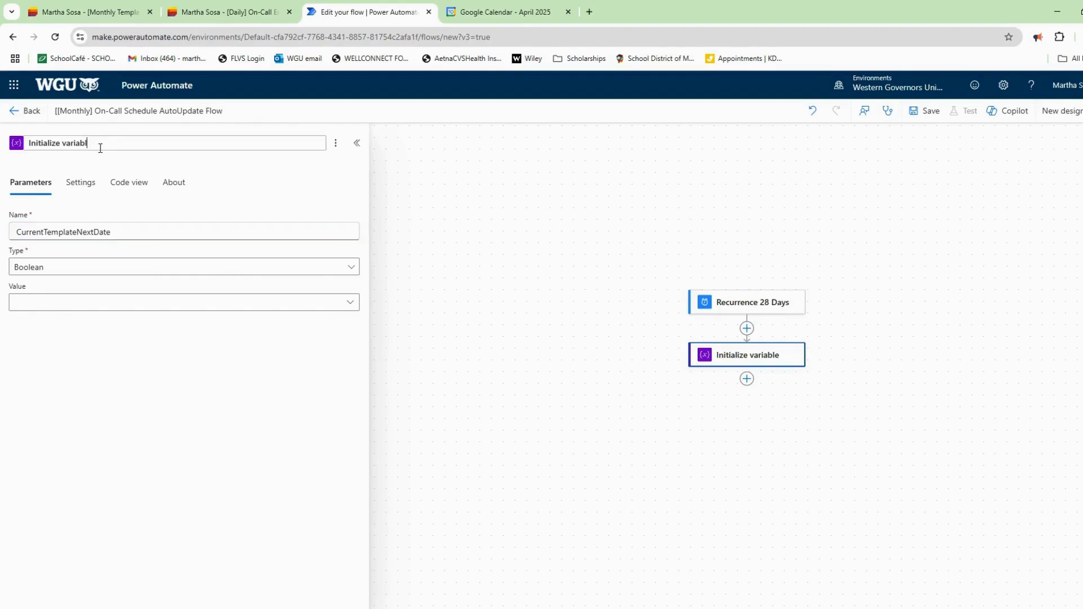
key("BackSpace")
key("BackSpace")
key("BackSpace")
key("BackSpace")
key("BackSpace")
key("BackSpace")
key("BackSpace")
type("CurrentTemplateNextDate")
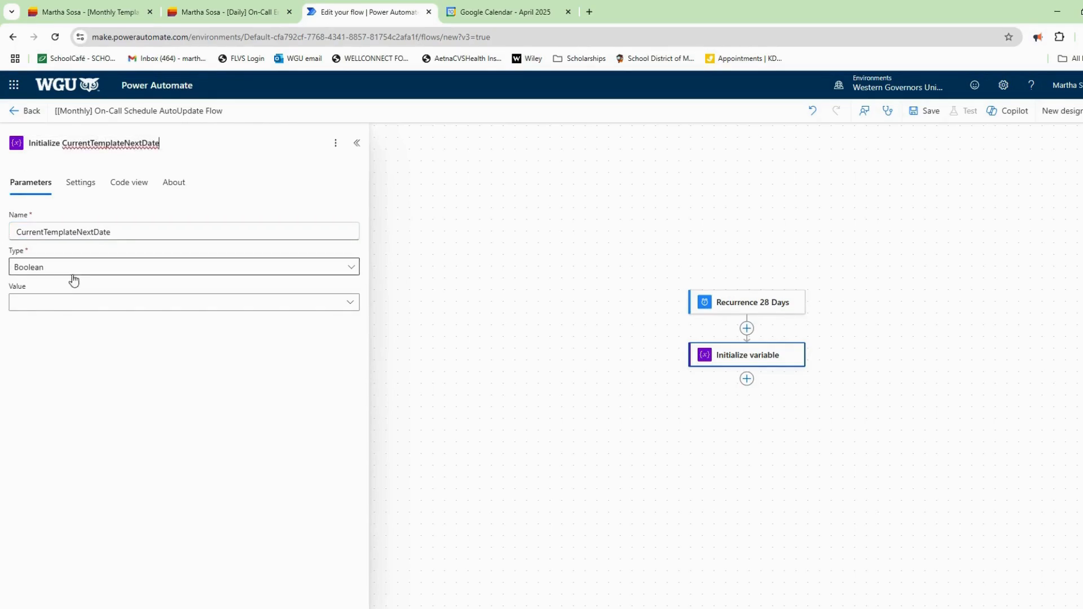
left_click(73, 273)
left_click(70, 349)
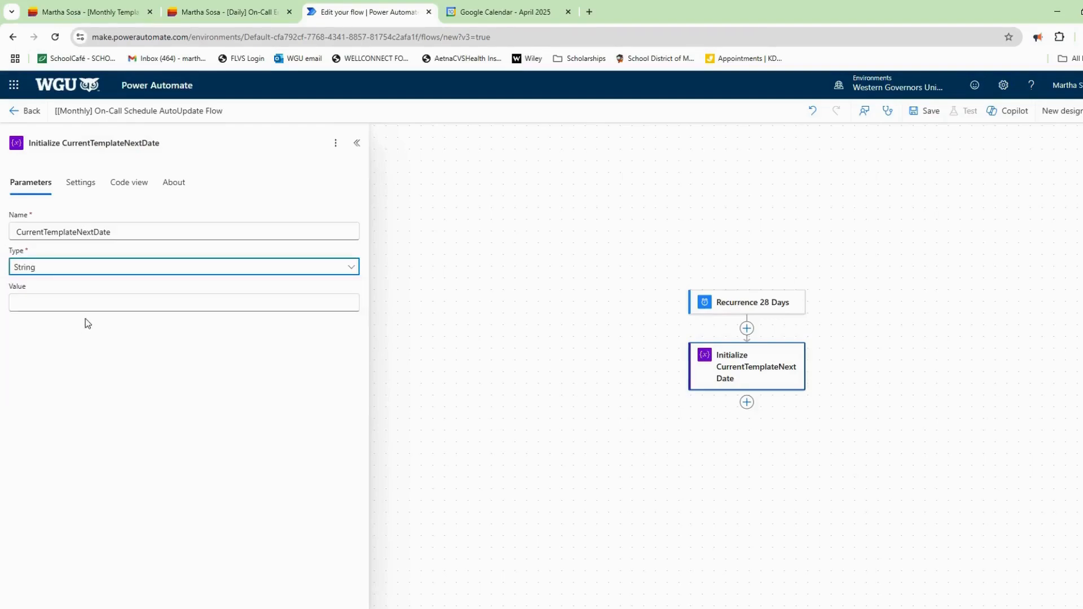
Give the variable the value substring(utcNow(),0,10) and save the flow.
left_click(120, 309)
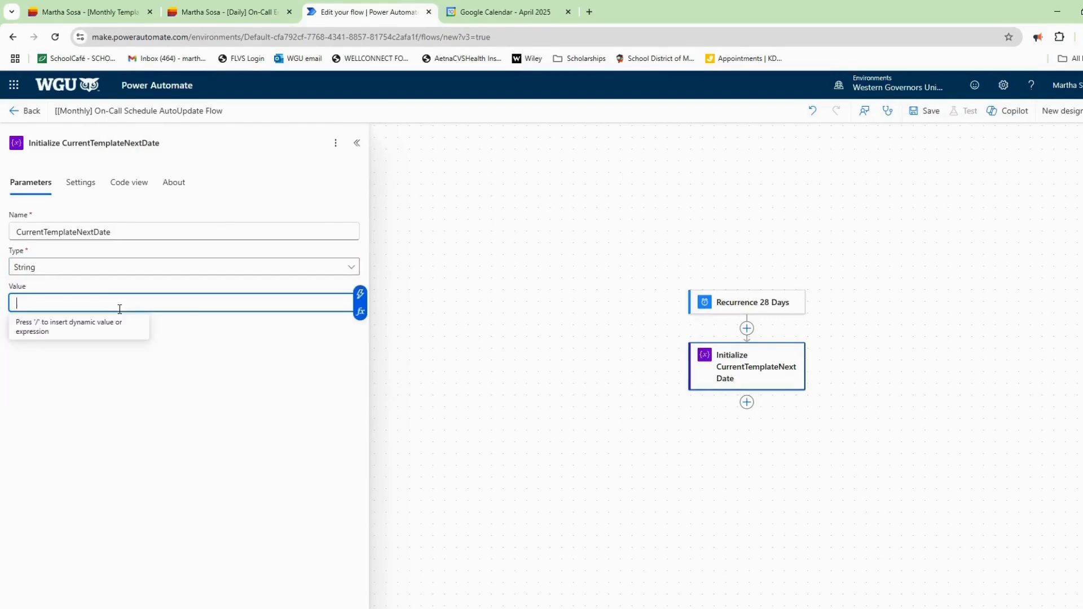
left_click(361, 312)
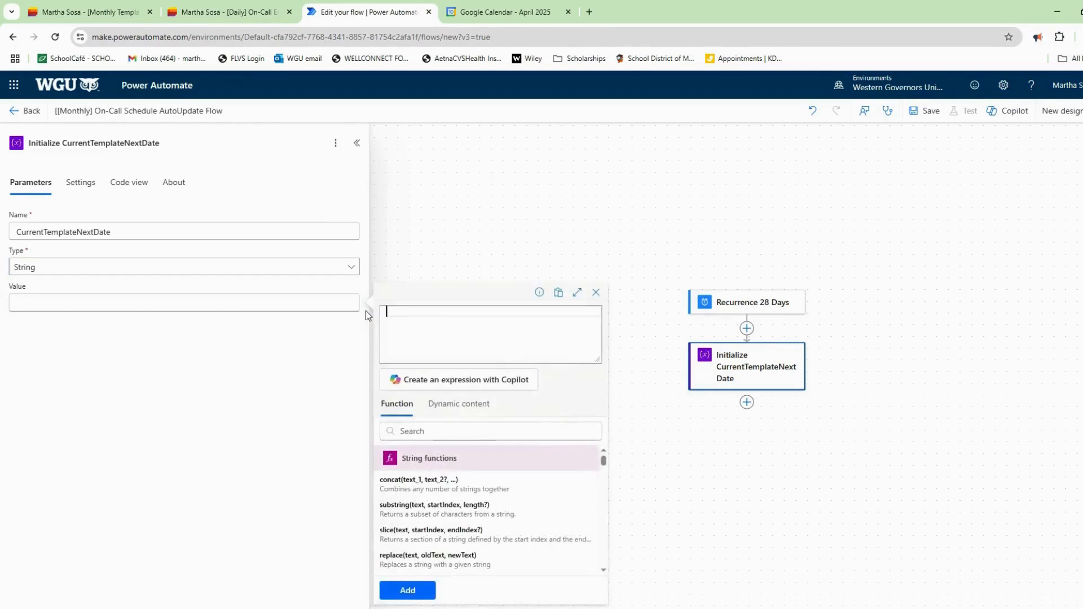
left_click(415, 433)
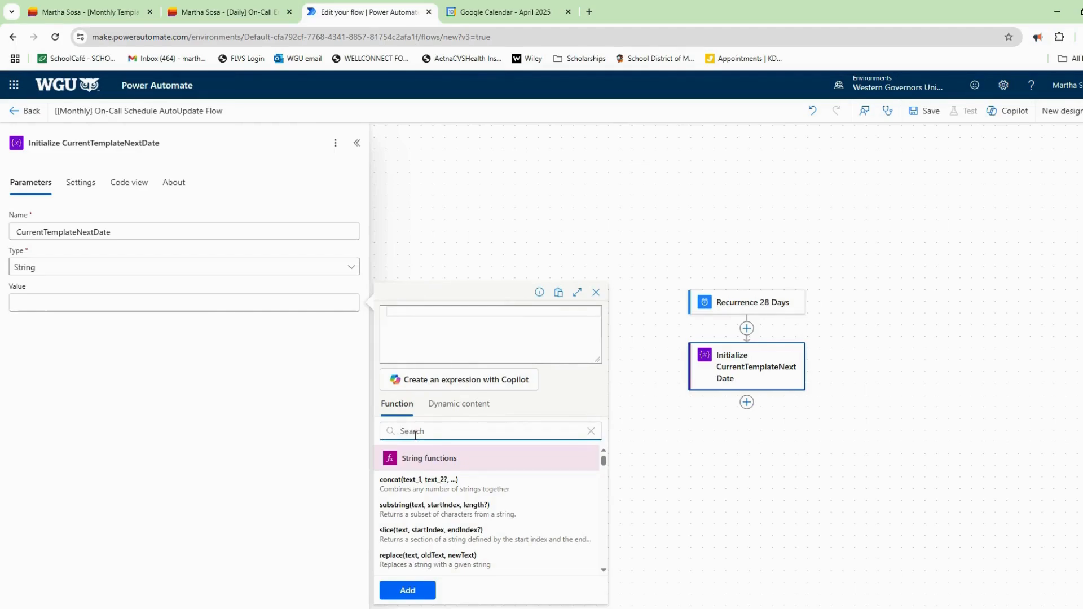
type("substr")
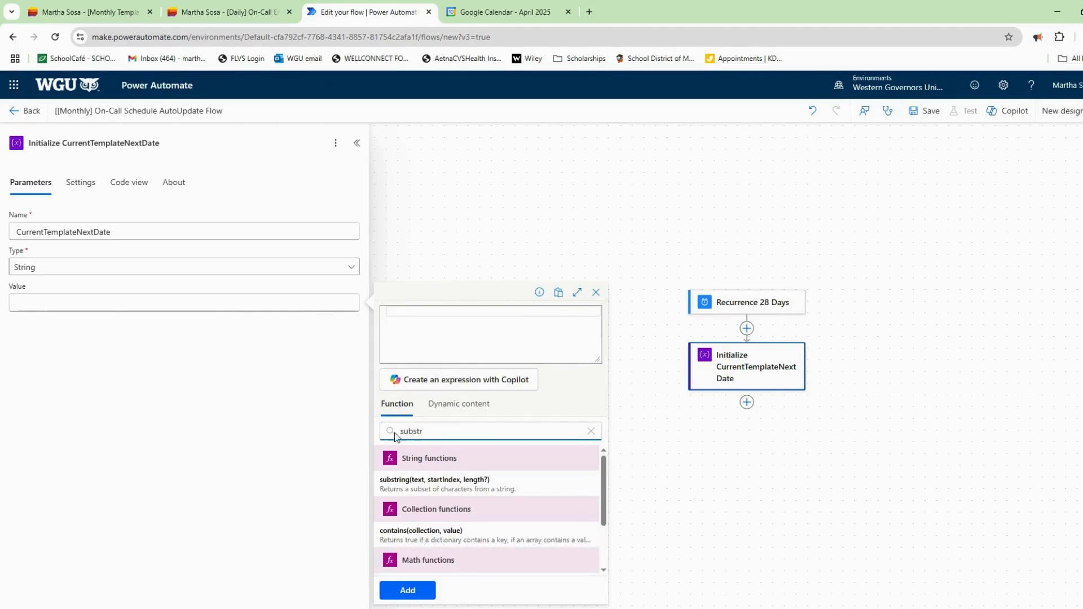
left_click(416, 491)
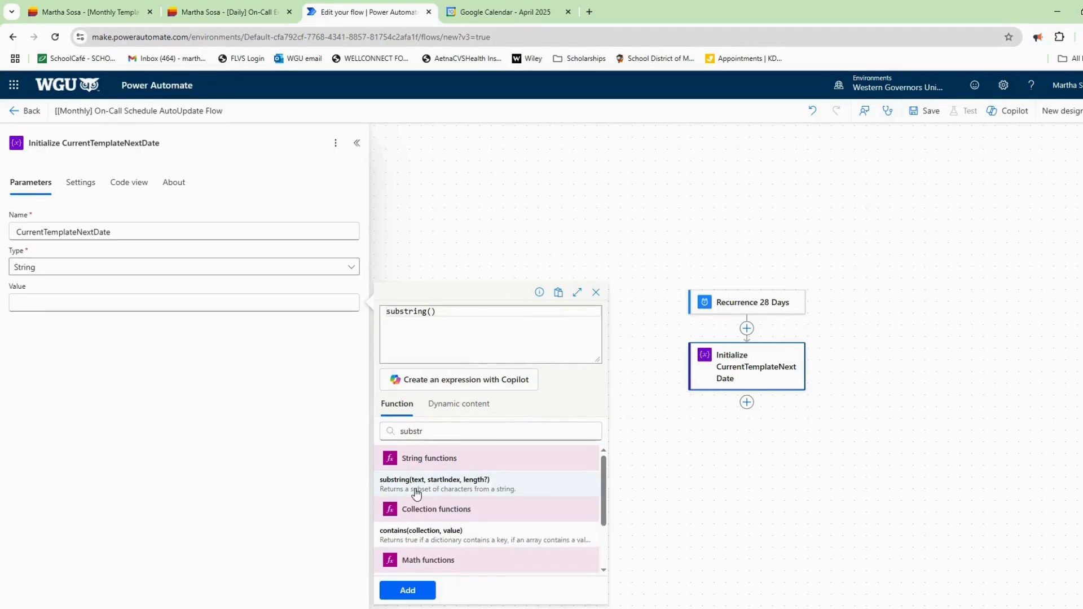
type("utc")
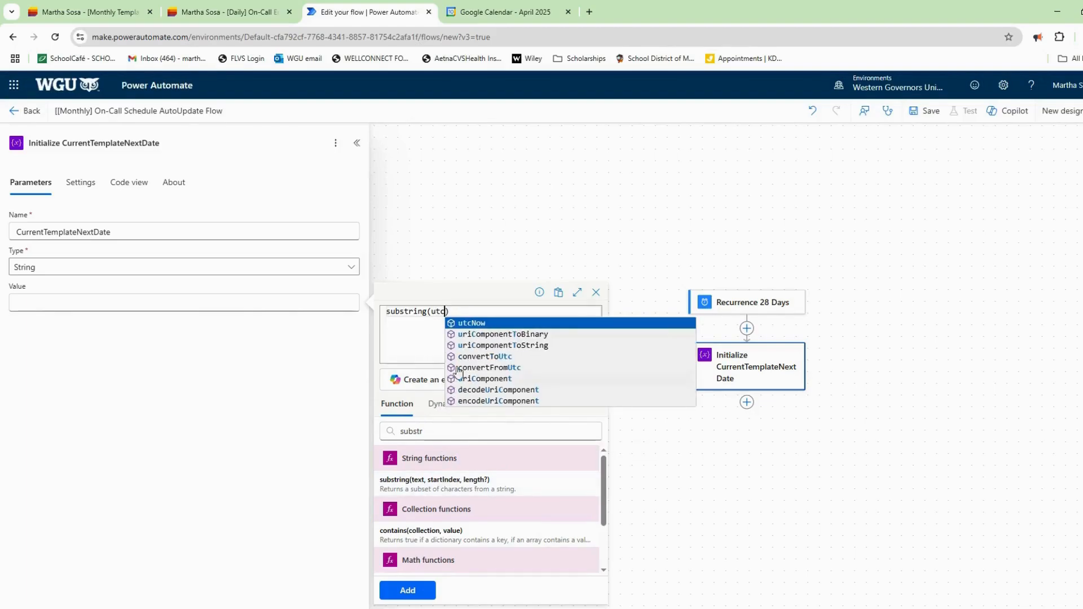
key("Return")
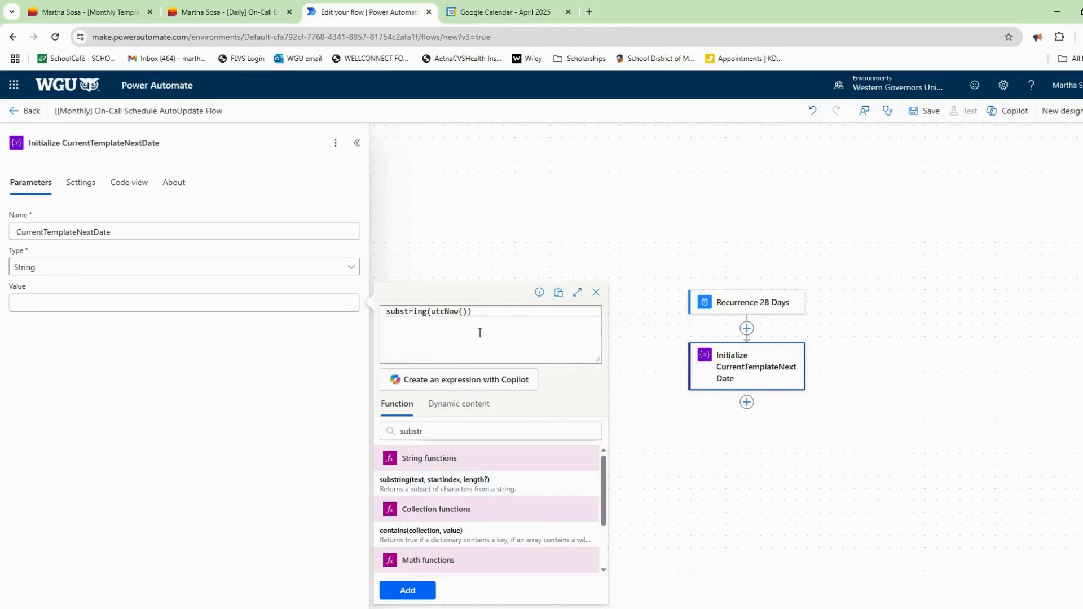
type(",0,10")
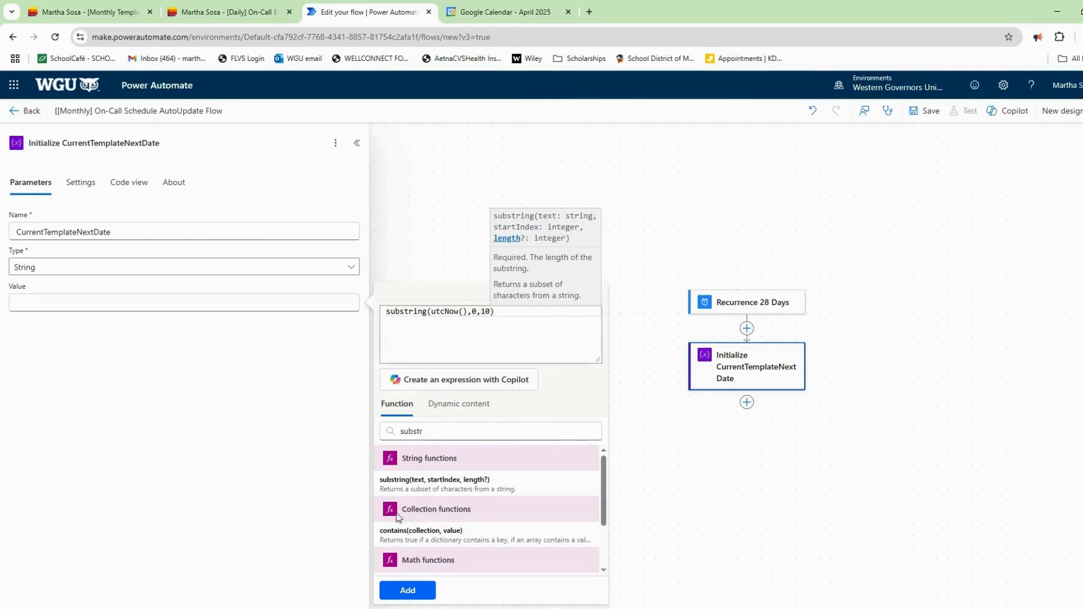
left_click(407, 590)
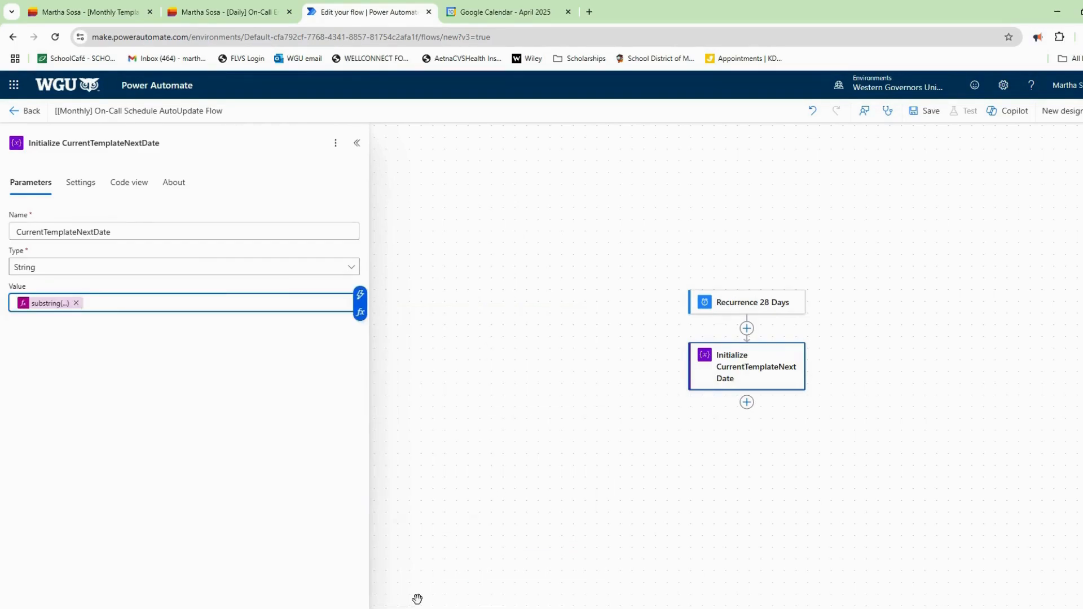
left_click(925, 116)
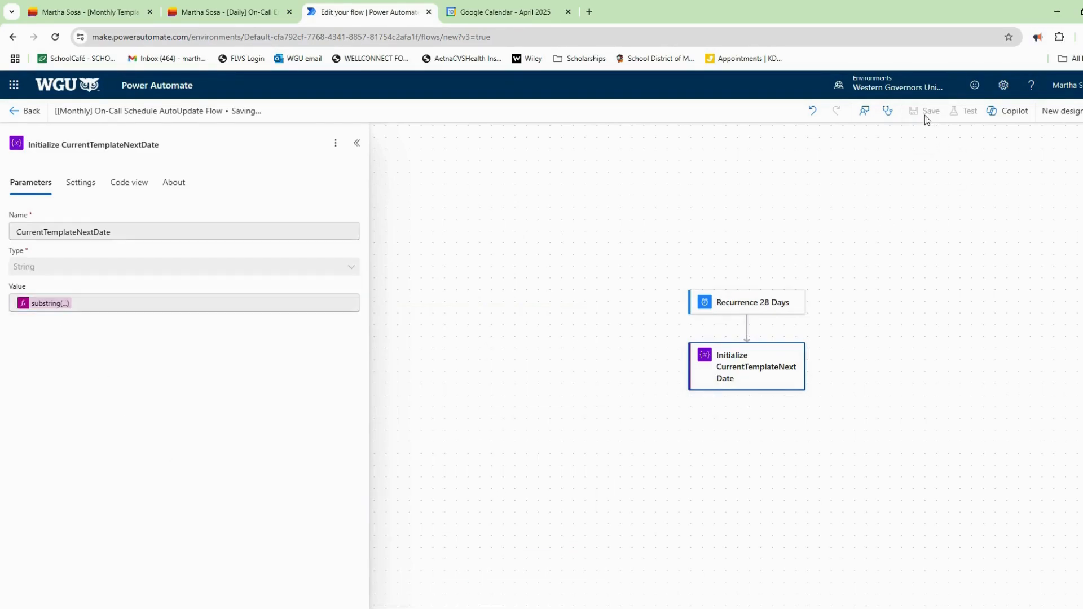
Add a SharePoint Get items action and copy the site address from the daily list.
left_click(669, 294)
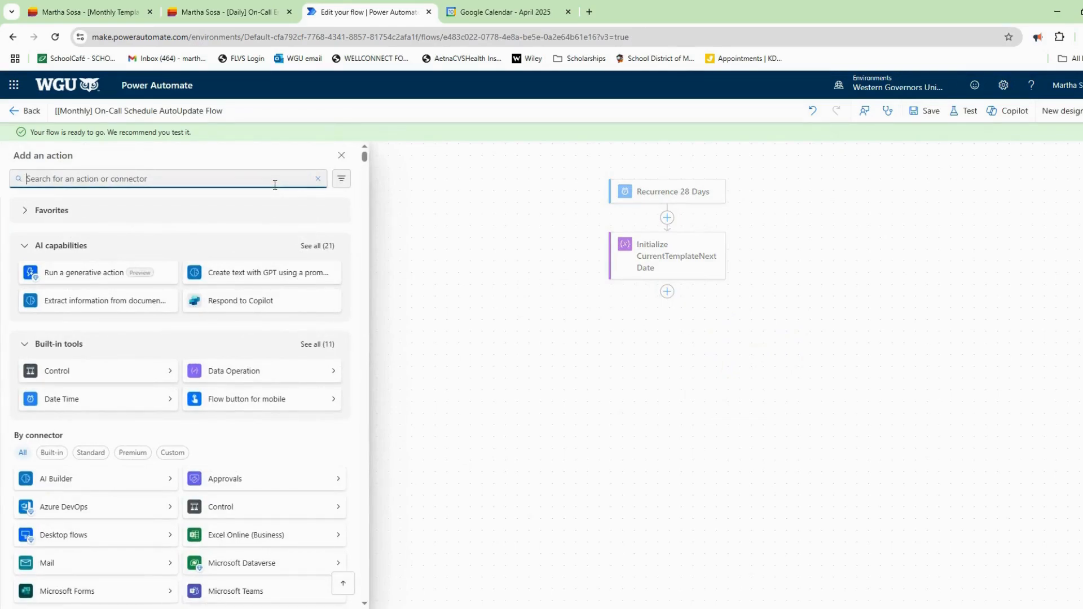
type("get items")
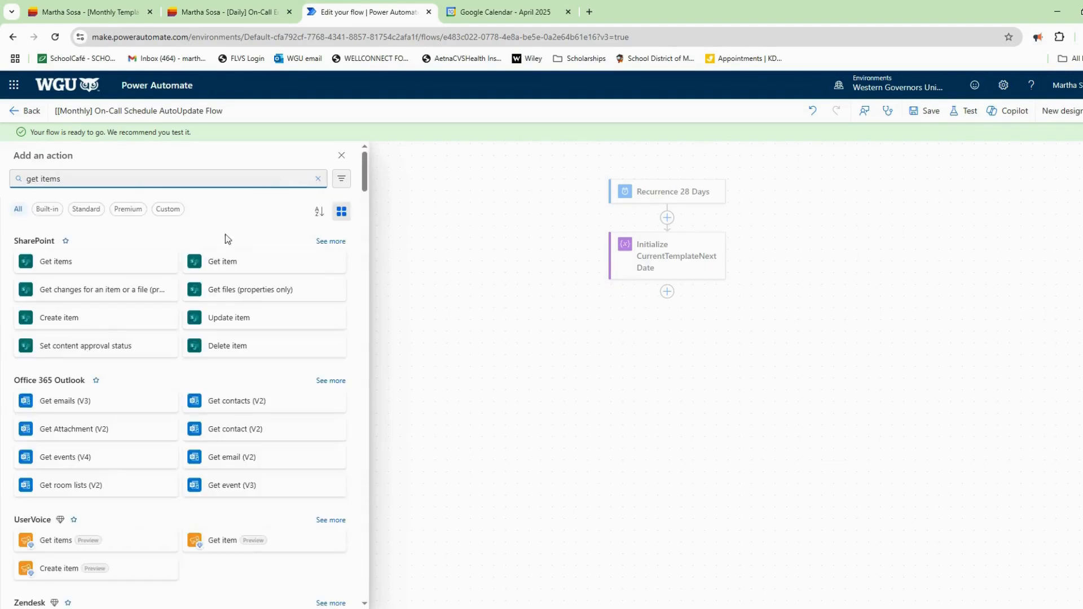
left_click(151, 261)
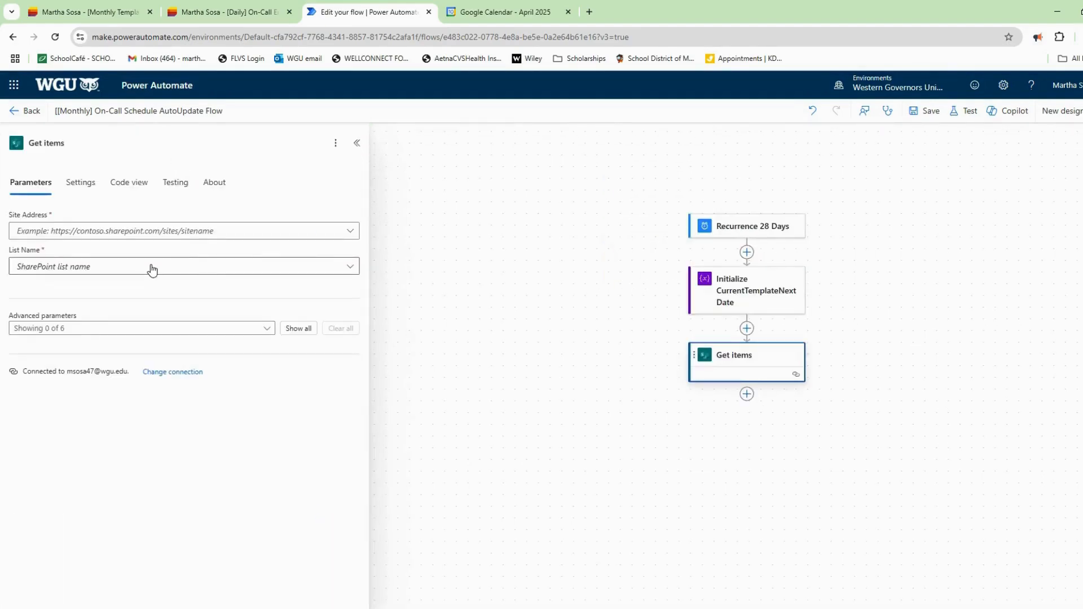
left_click(214, 17)
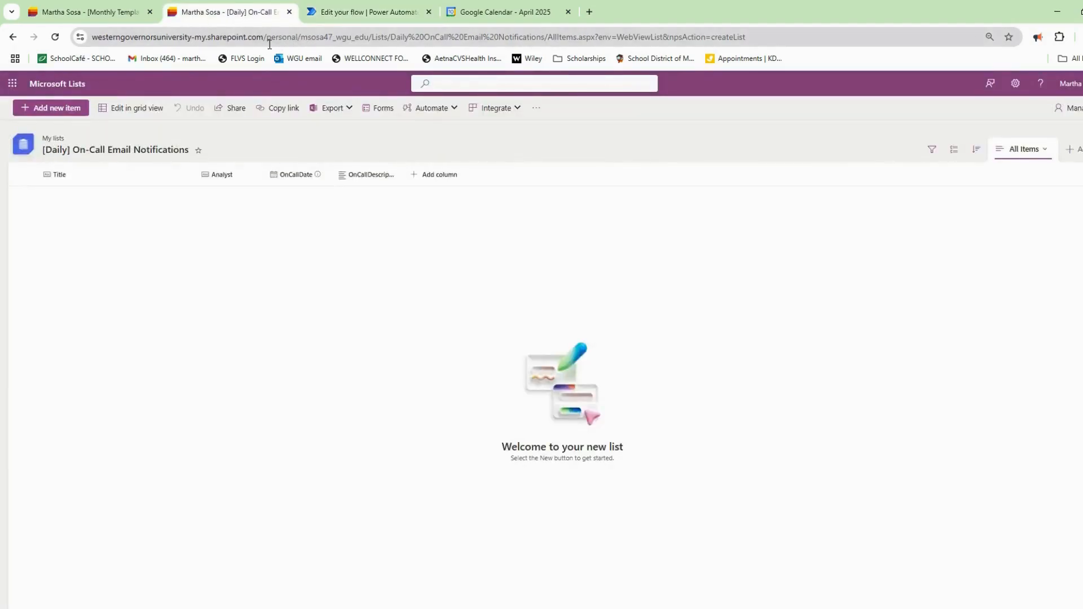
left_click(361, 15)
left_click(226, 12)
left_click_drag(397, 36, 96, 39)
key("ctrl+c")
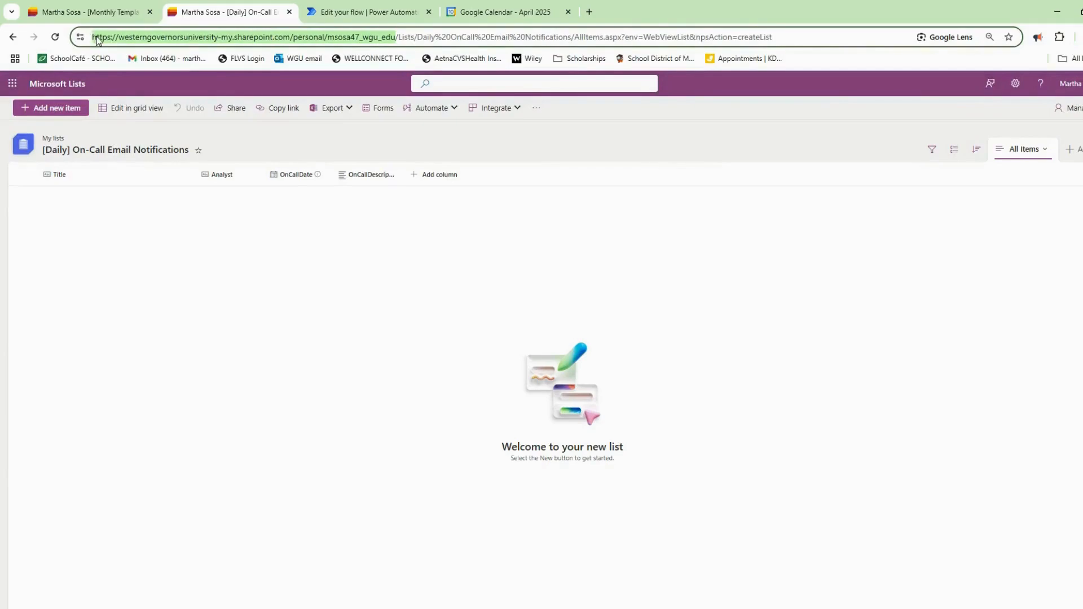
left_click(351, 12)
Point Get items at the pasted site and the [Monthly Template] On Call Schedule - 28 days list.
left_click(175, 232)
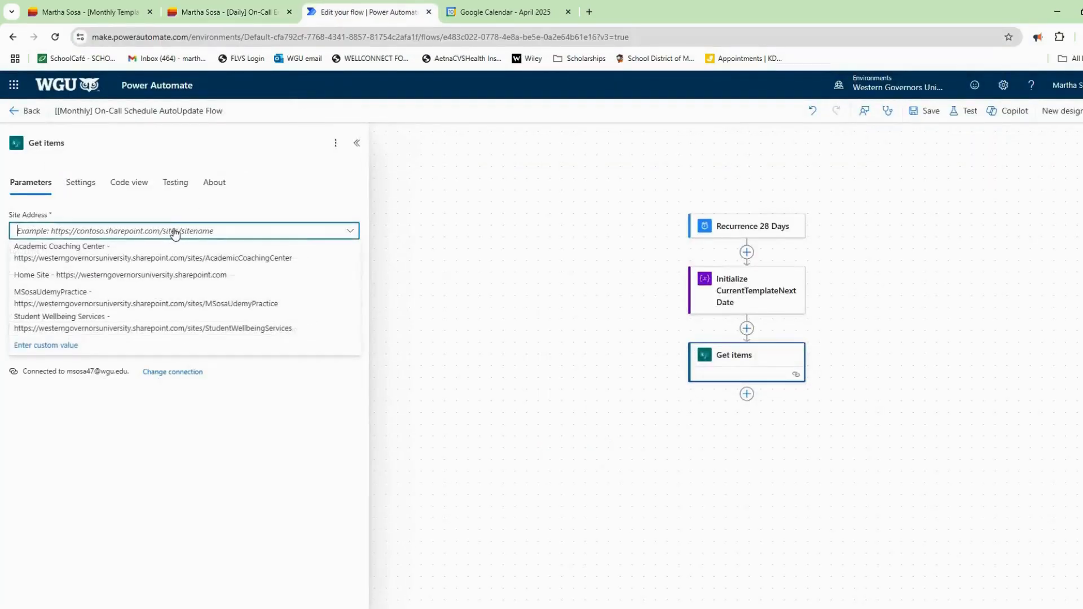
key("ctrl+v")
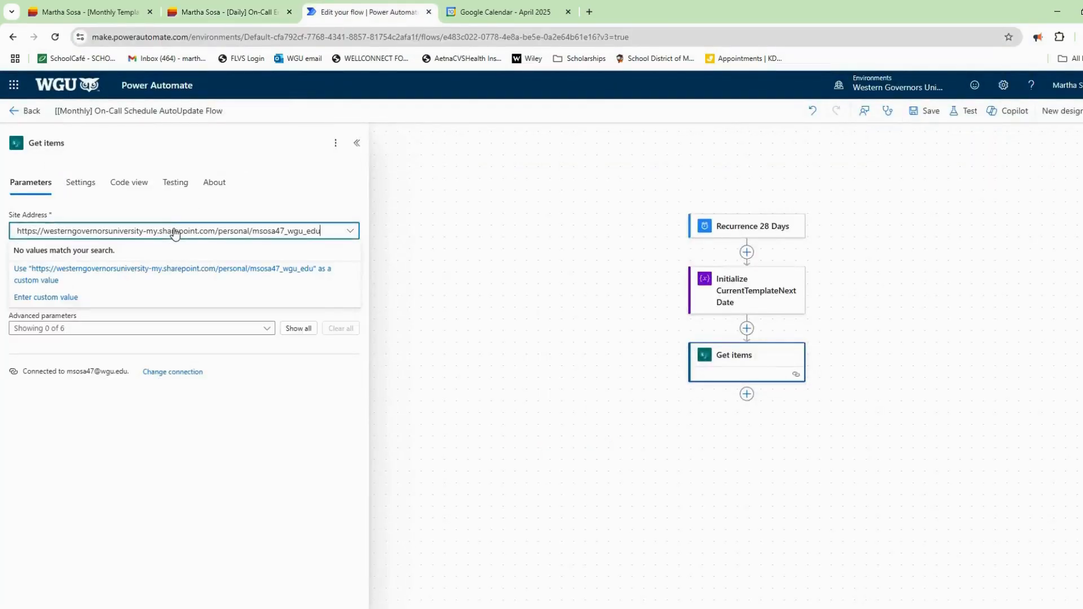
left_click(165, 272)
left_click(309, 269)
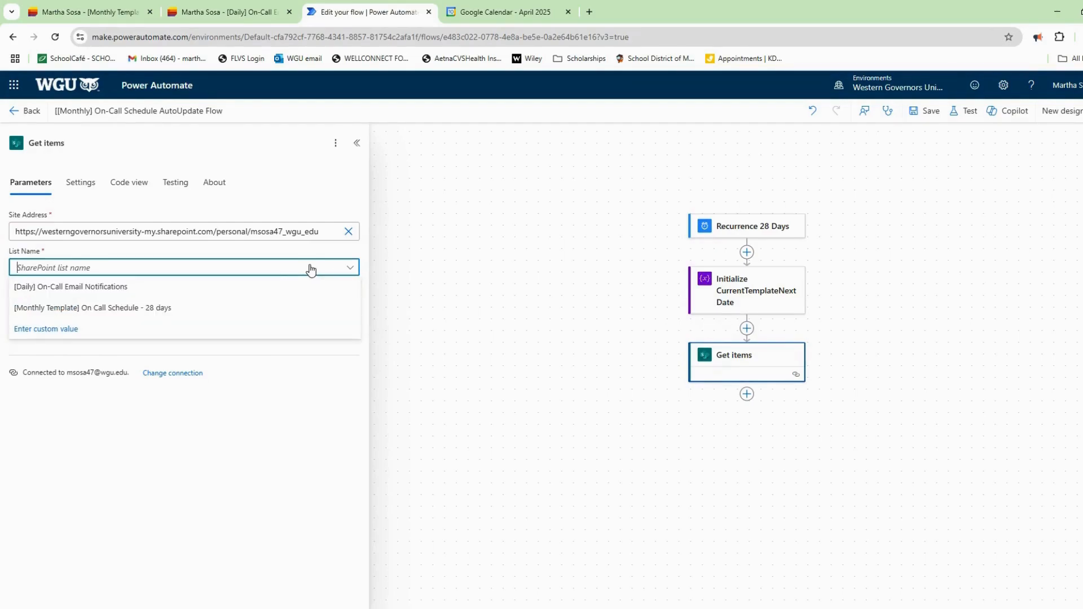
left_click(127, 309)
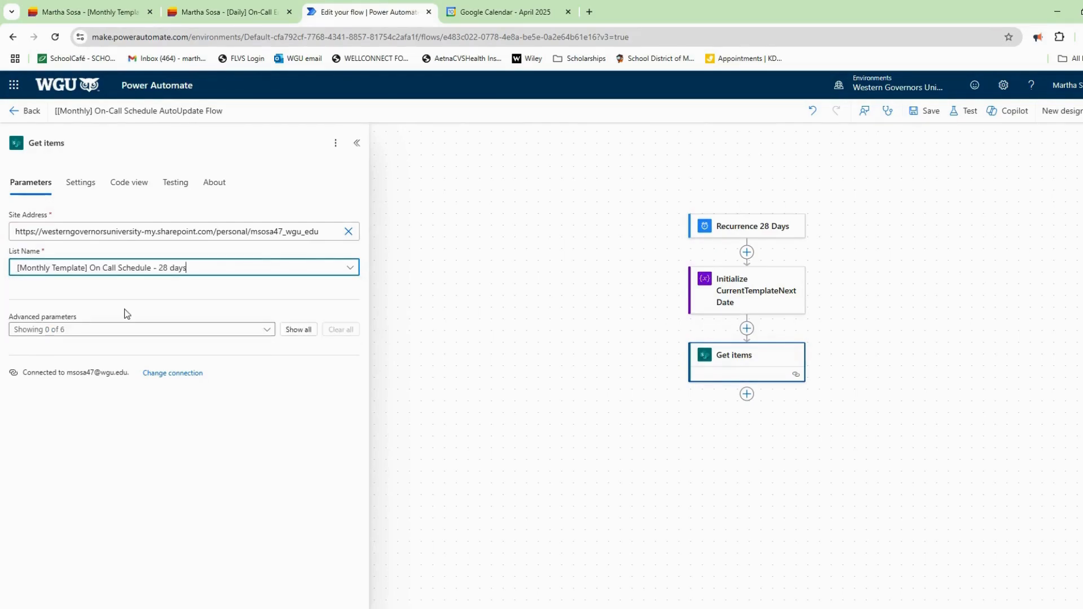
Add the Filter Query ID gt 0, rename the step Get Templates, and save.
left_click(126, 330)
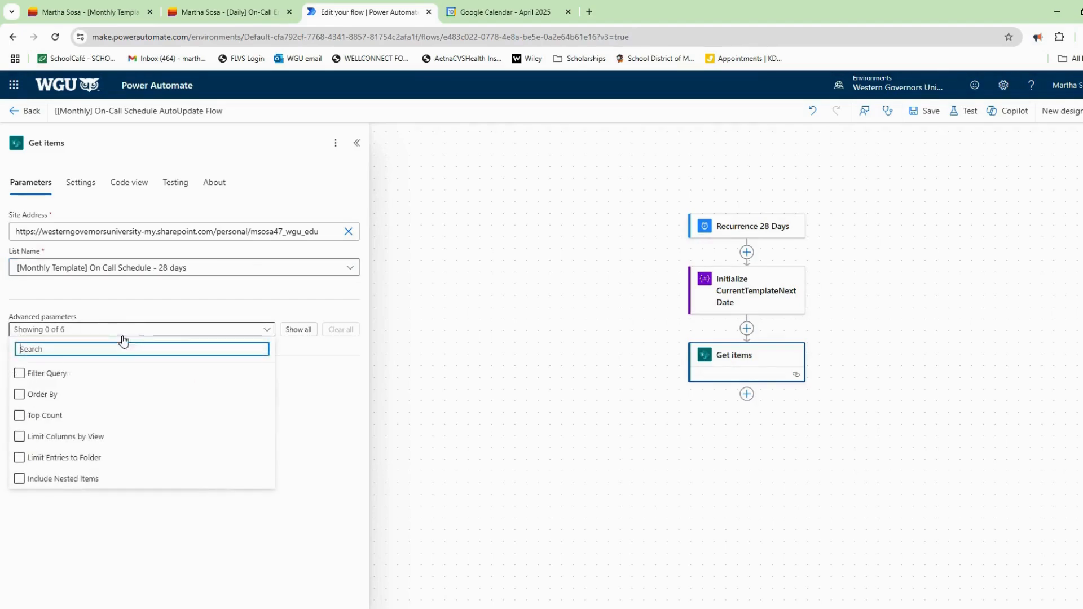
left_click(64, 380)
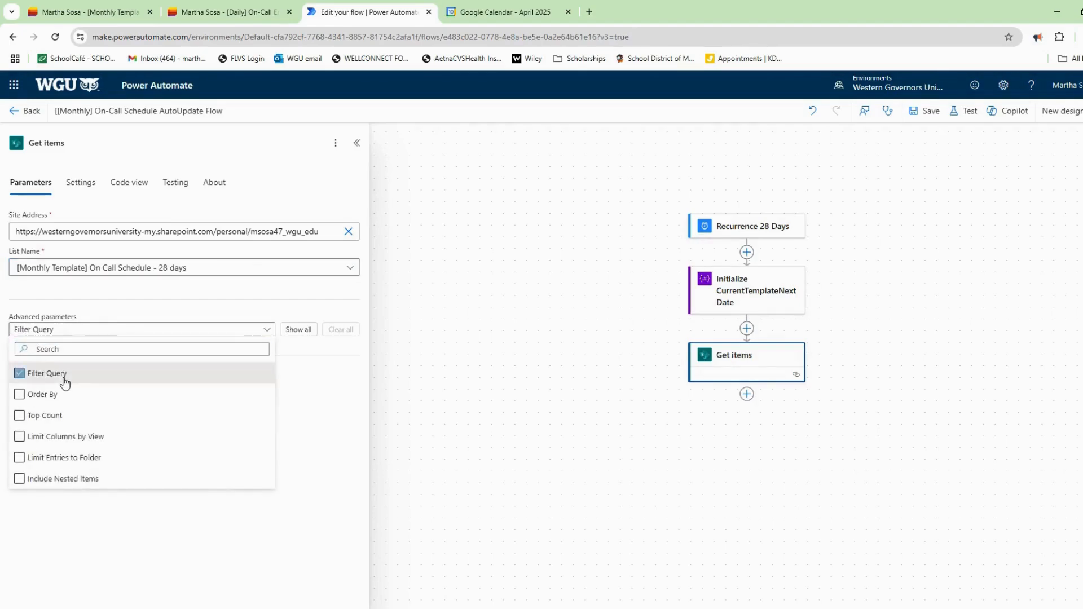
left_click(177, 317)
left_click(154, 375)
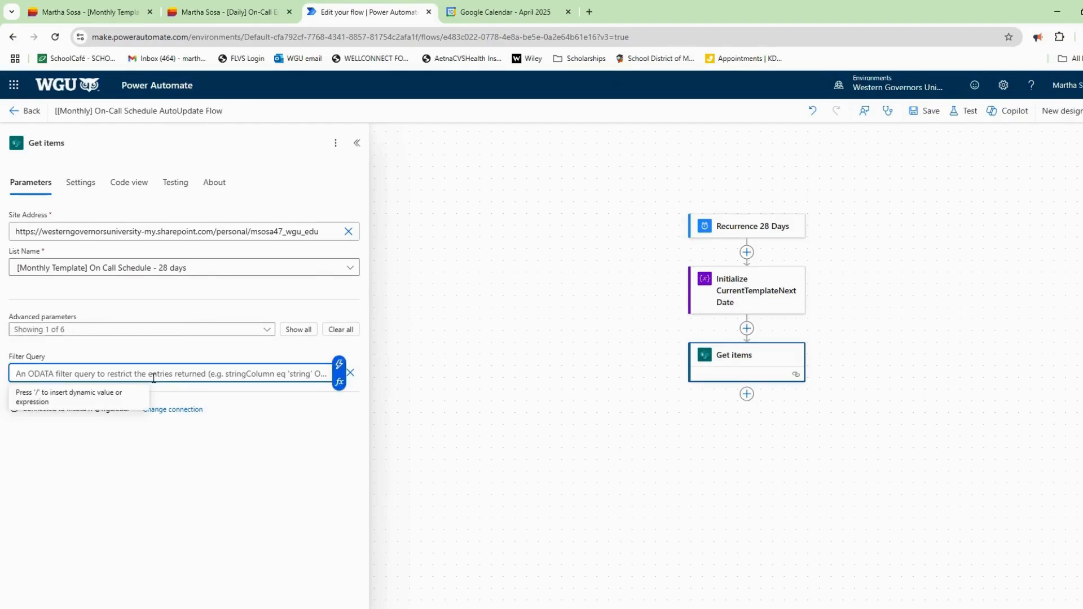
type("ID gt 0")
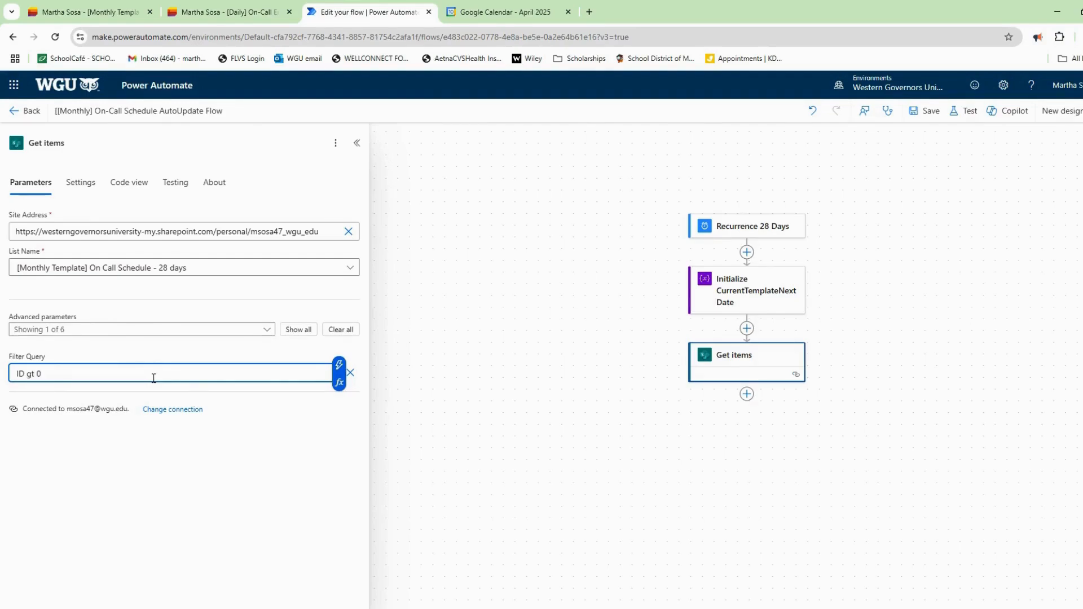
left_click(95, 162)
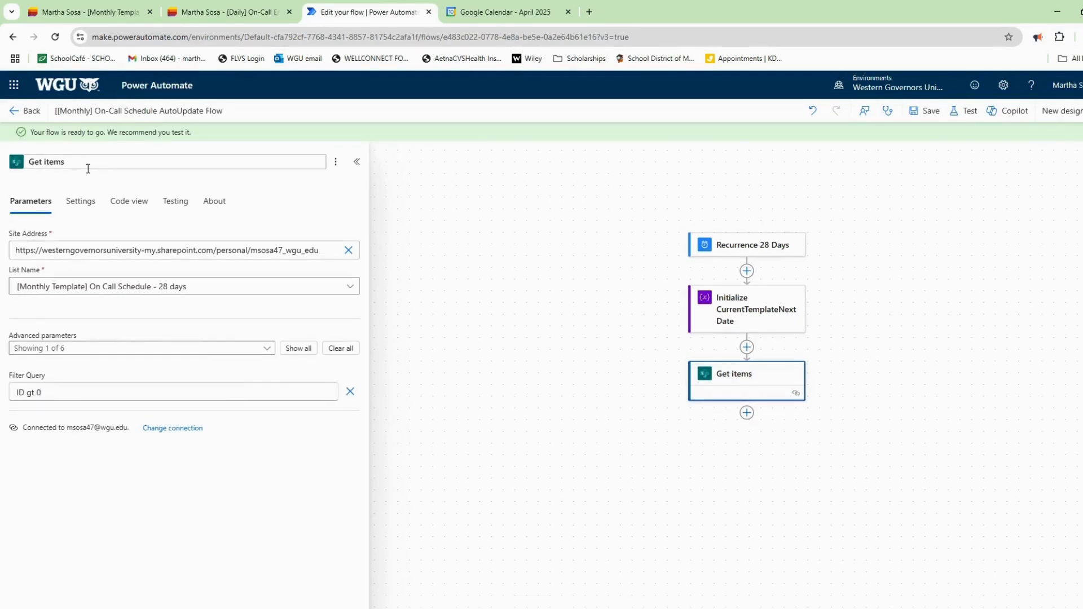
type("Templa")
left_click(928, 111)
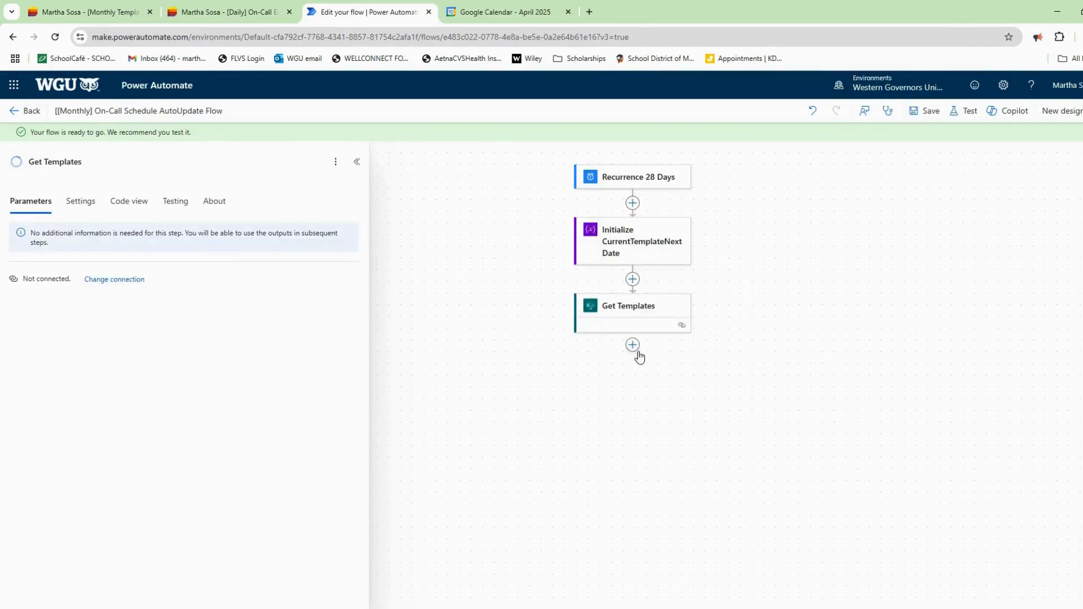
Add a Set variable step after Get Templates targeting CurrentTemplateNextDate.
left_click(633, 346)
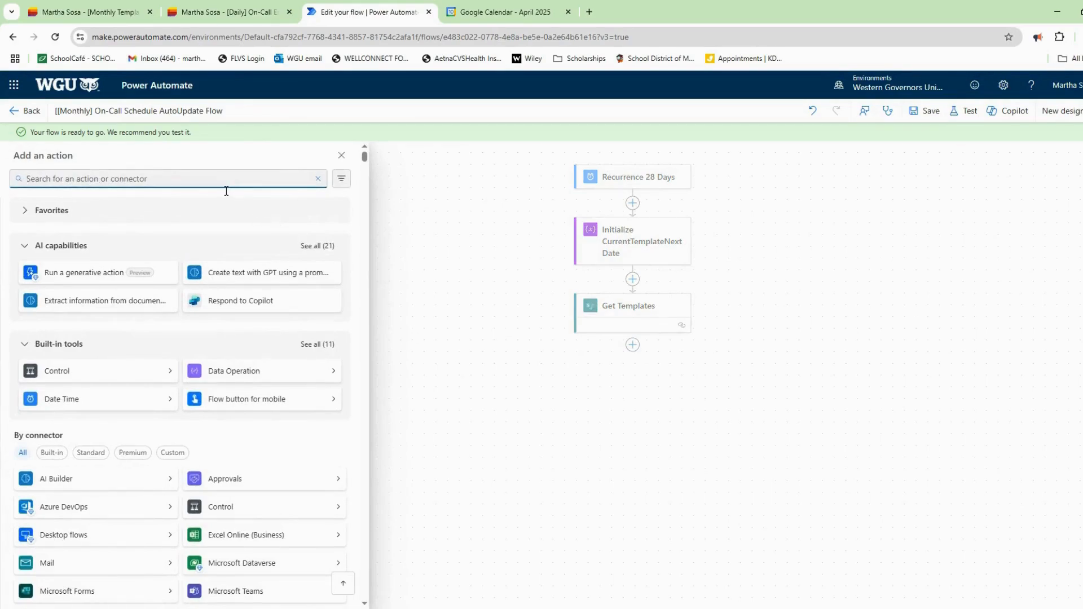
type("set var")
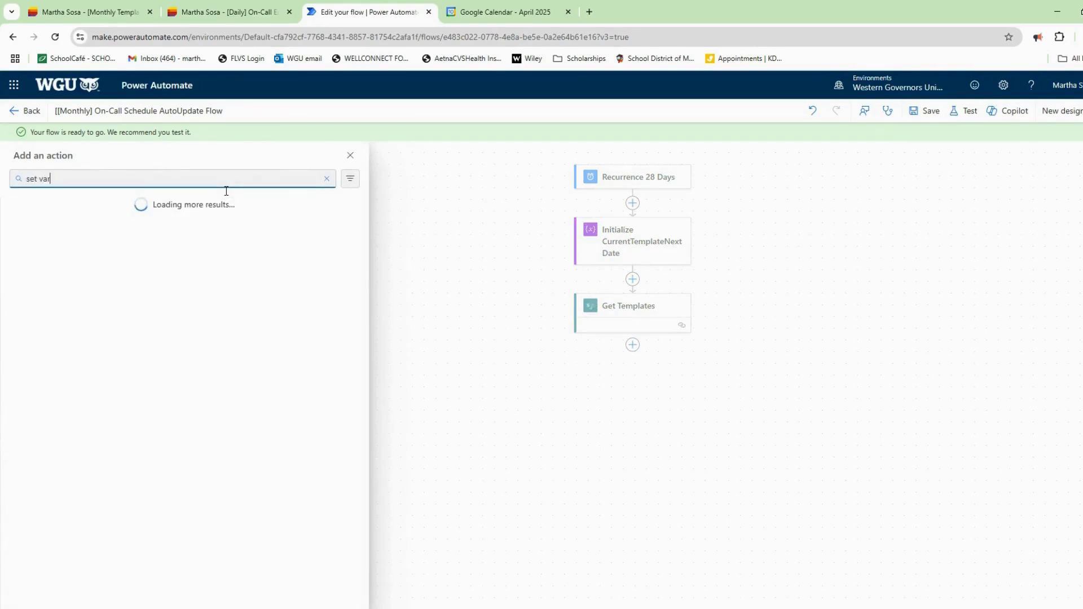
type("iable")
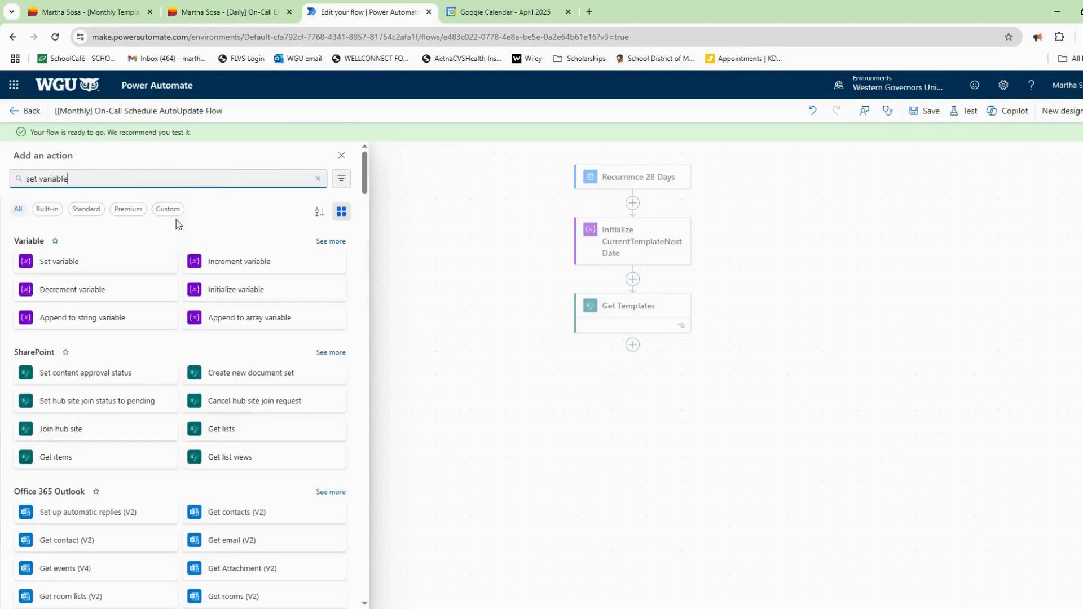
left_click(113, 266)
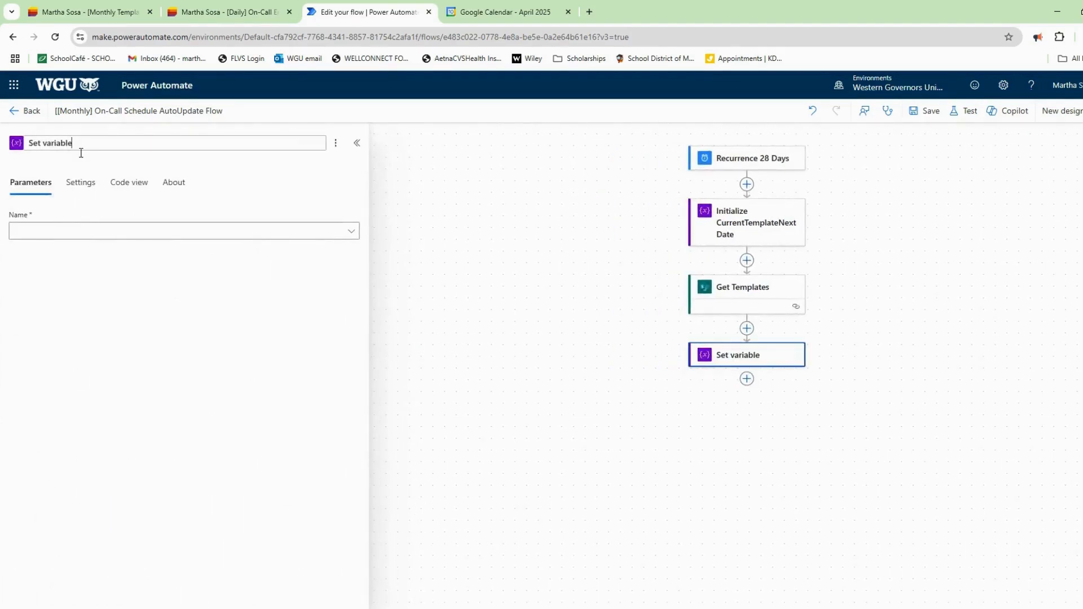
type("CurrentTemplateNextDate")
left_click(62, 233)
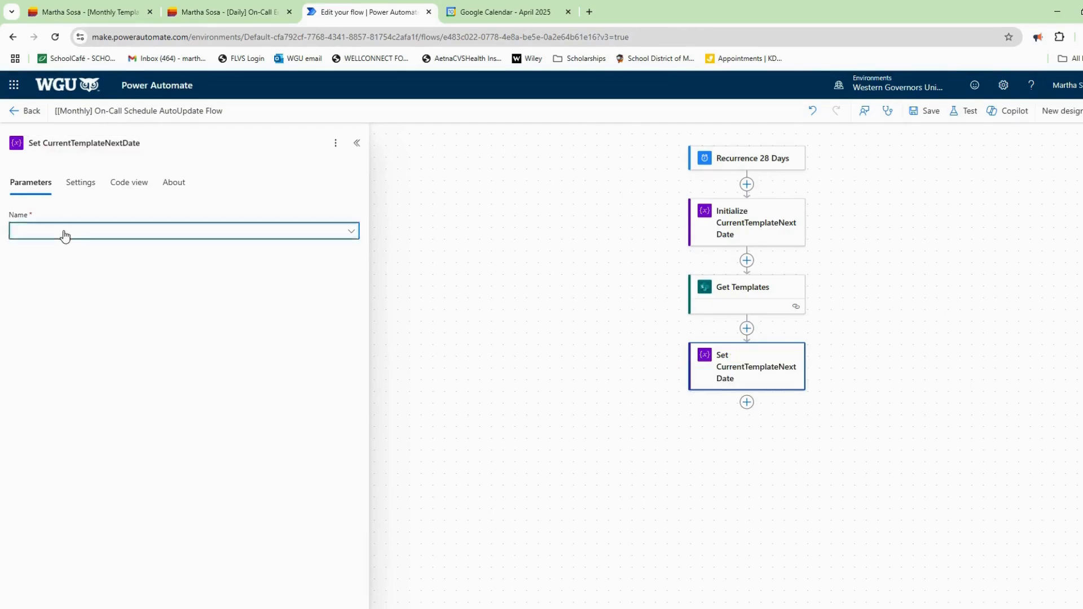
left_click(71, 255)
Set the variable to the template's NextDate from Get Templates and save the flow.
left_click(72, 270)
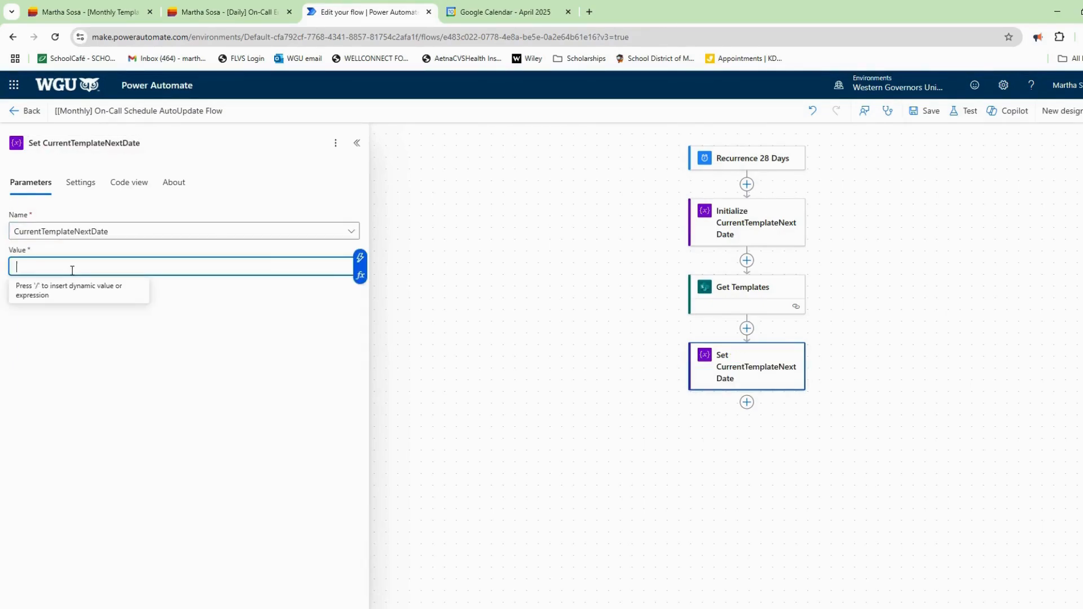
left_click(360, 276)
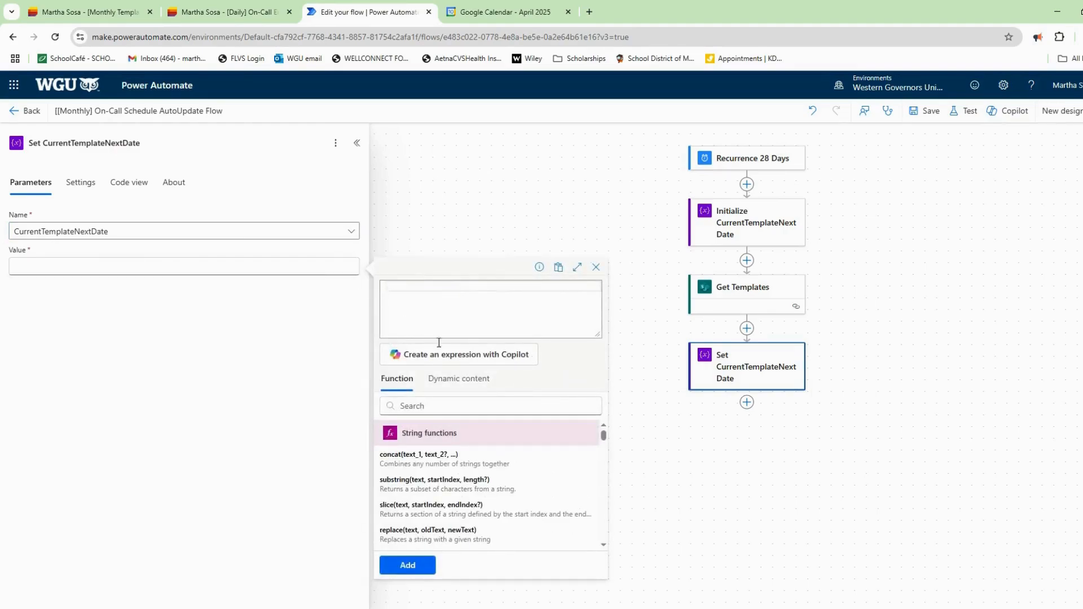
left_click(466, 383)
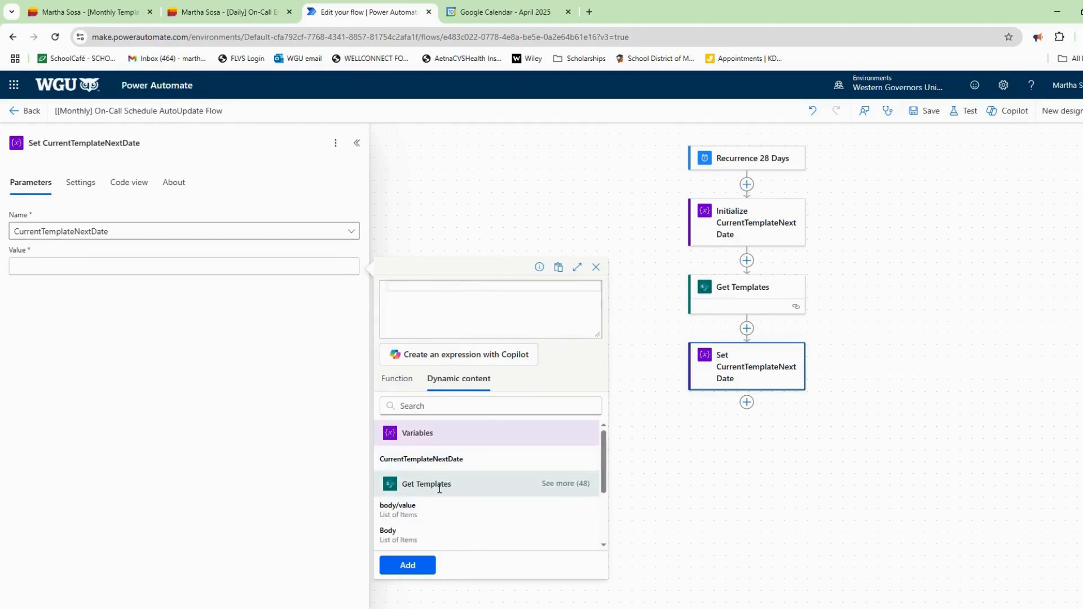
left_click(580, 485)
scroll(477, 503, "down", 5)
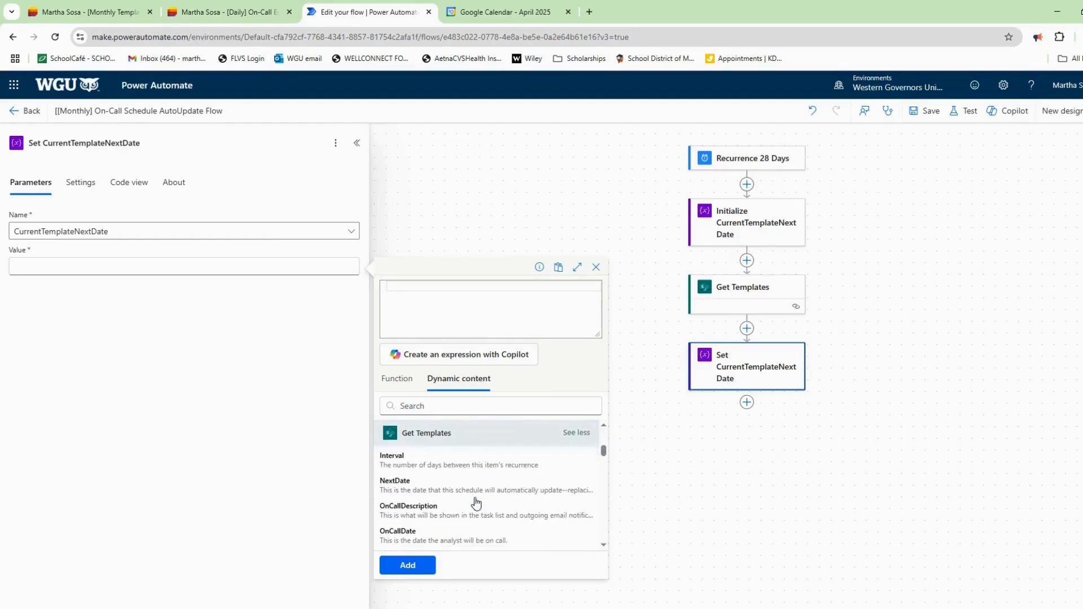
left_click(418, 495)
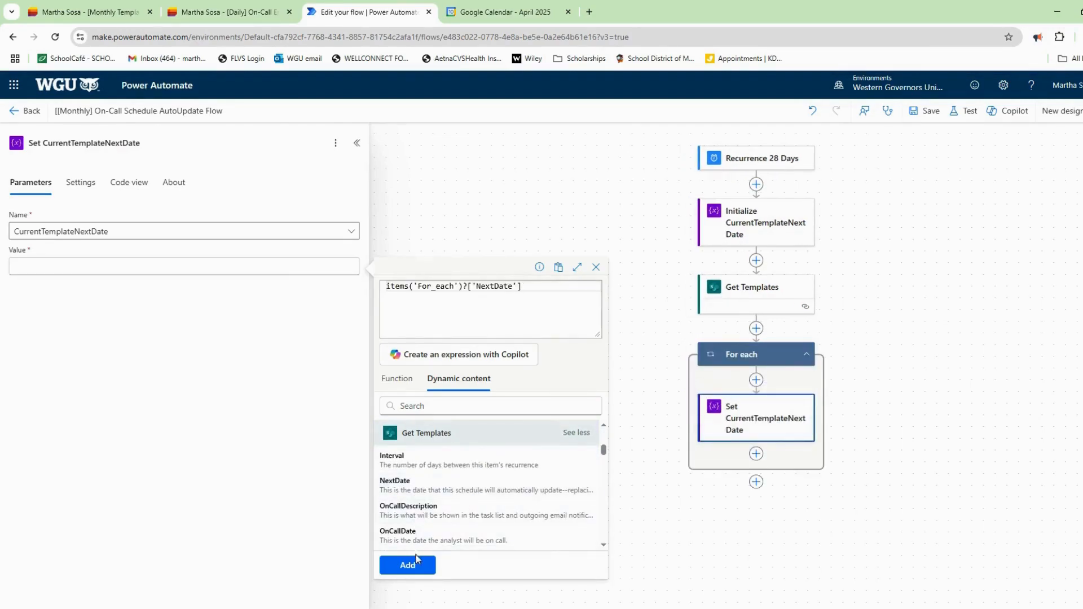
left_click(421, 567)
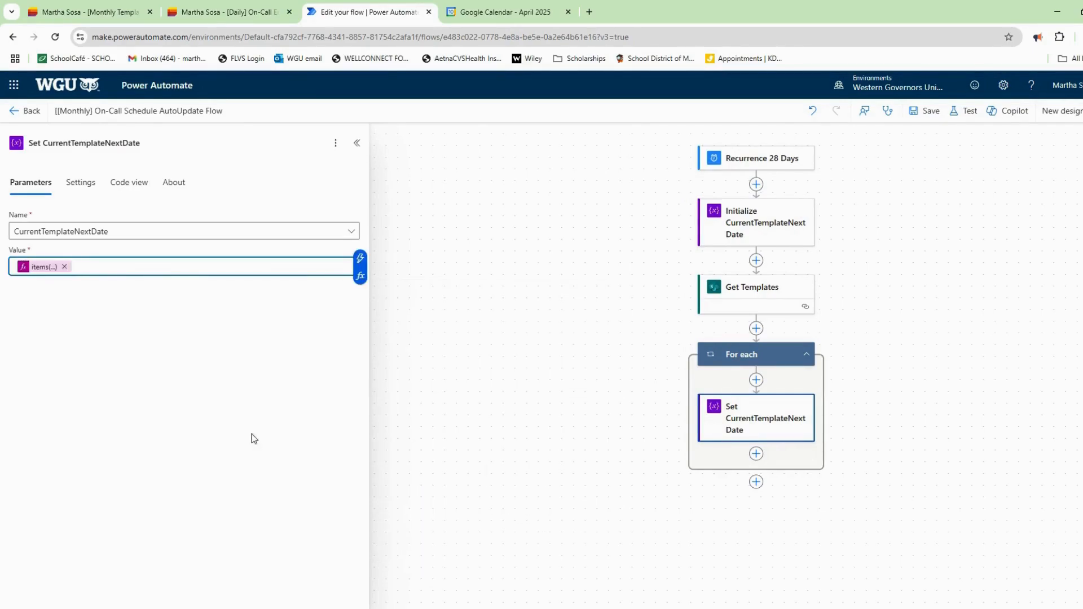
left_click(929, 117)
Rename the resulting For each loop to LoopTemplates.
left_click(755, 367)
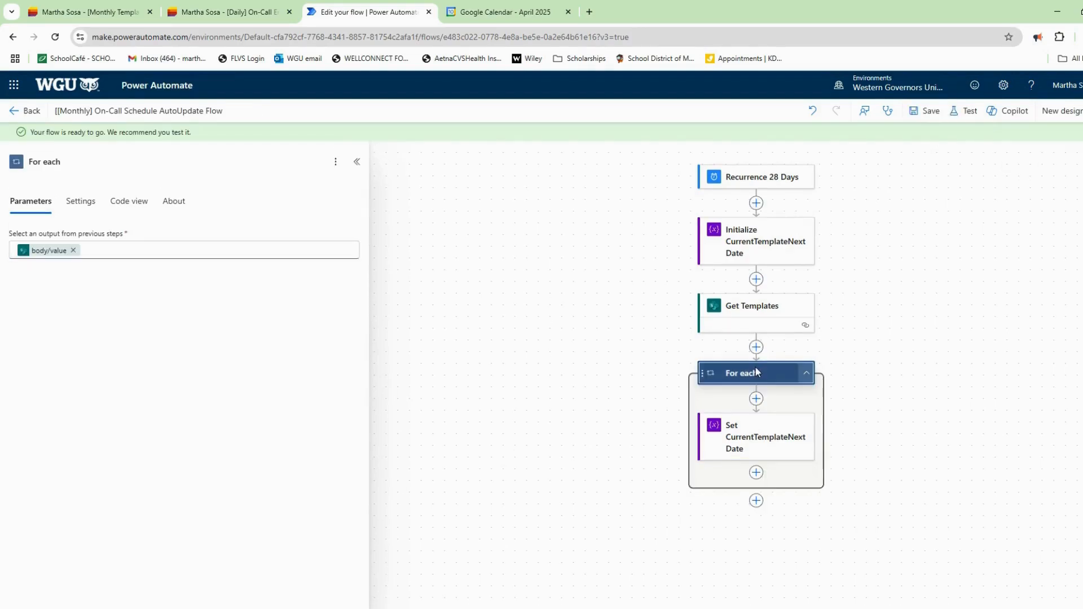
left_click(70, 168)
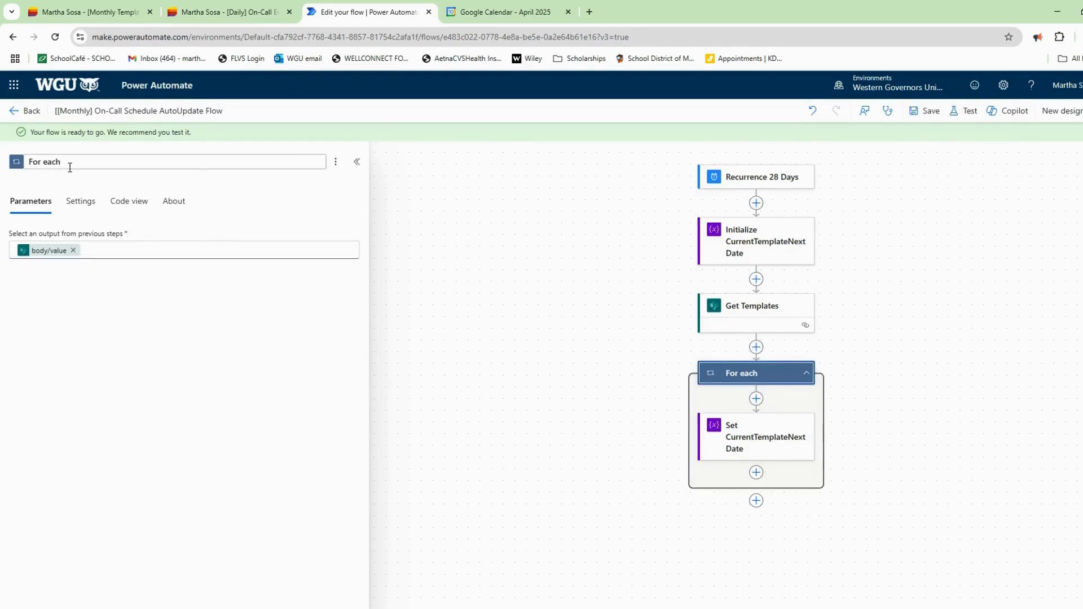
key("BackSpace")
key("BackSpace")
key("BackSpace")
key("BackSpace")
key("BackSpace")
key("BackSpace")
key("BackSpace")
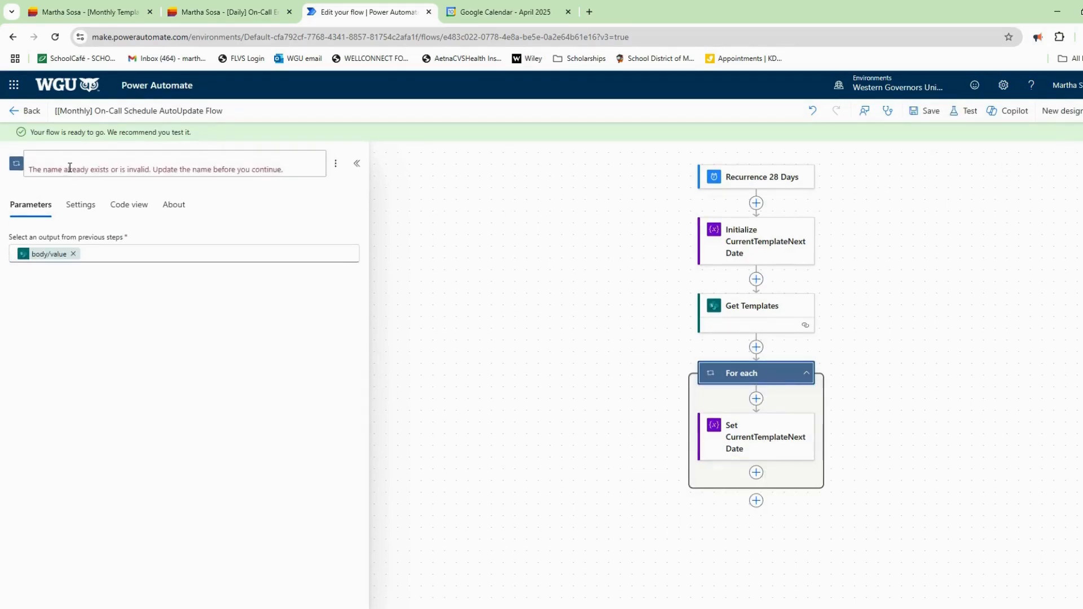
type("LoopTemplates")
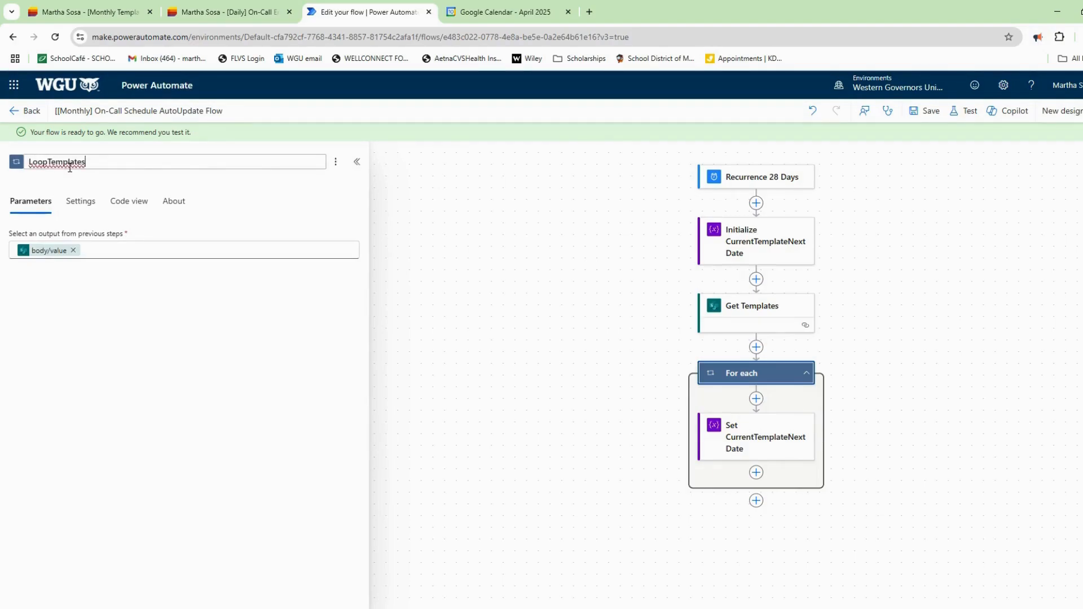
key("Return")
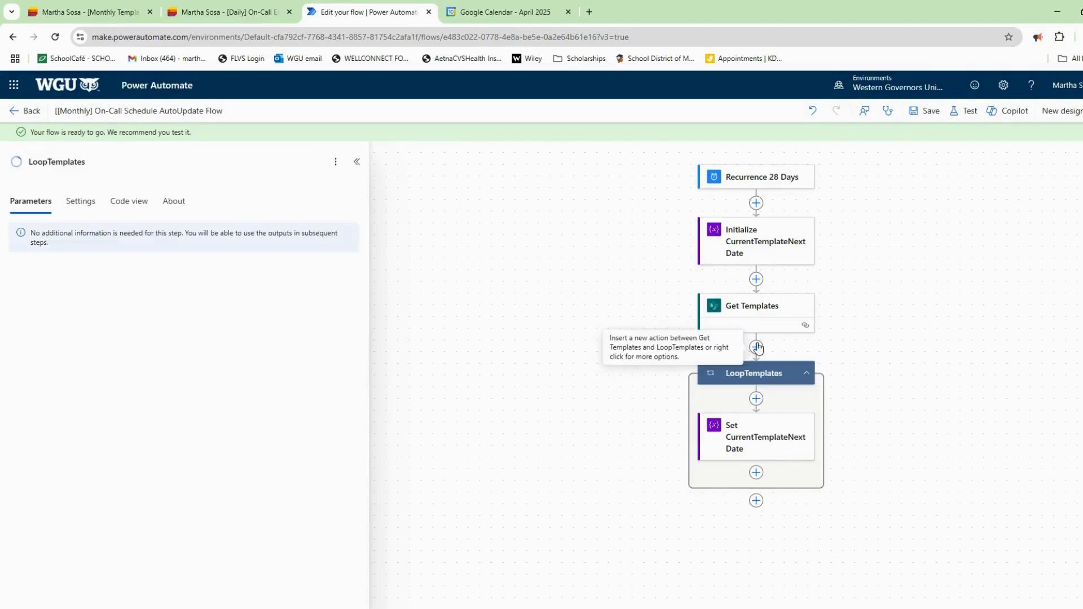
left_click(759, 475)
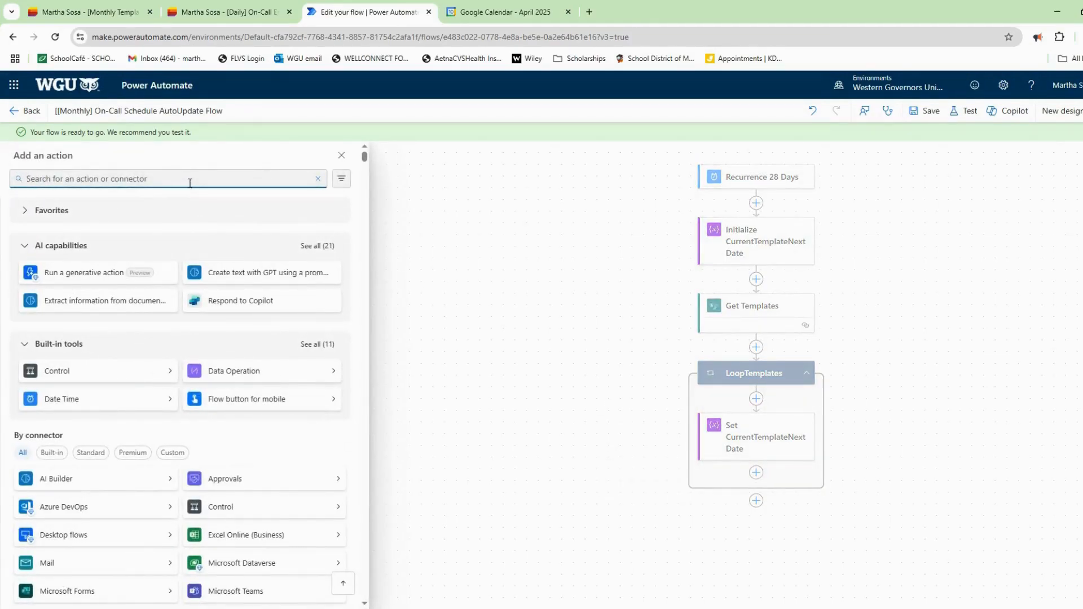
Add a Condition inside the loop named [If today's date].
type("condition")
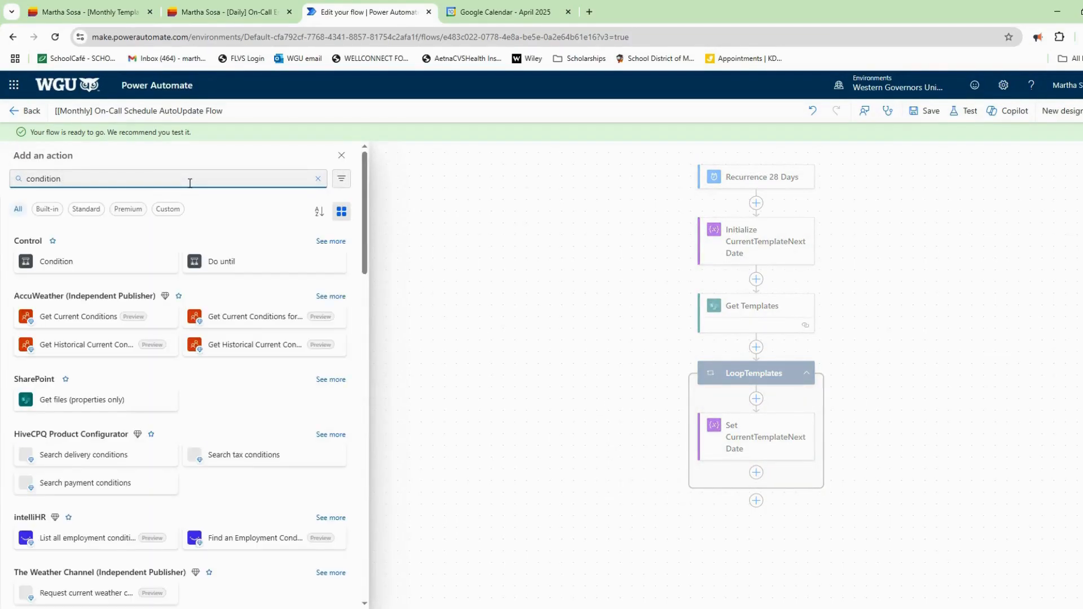
left_click(102, 262)
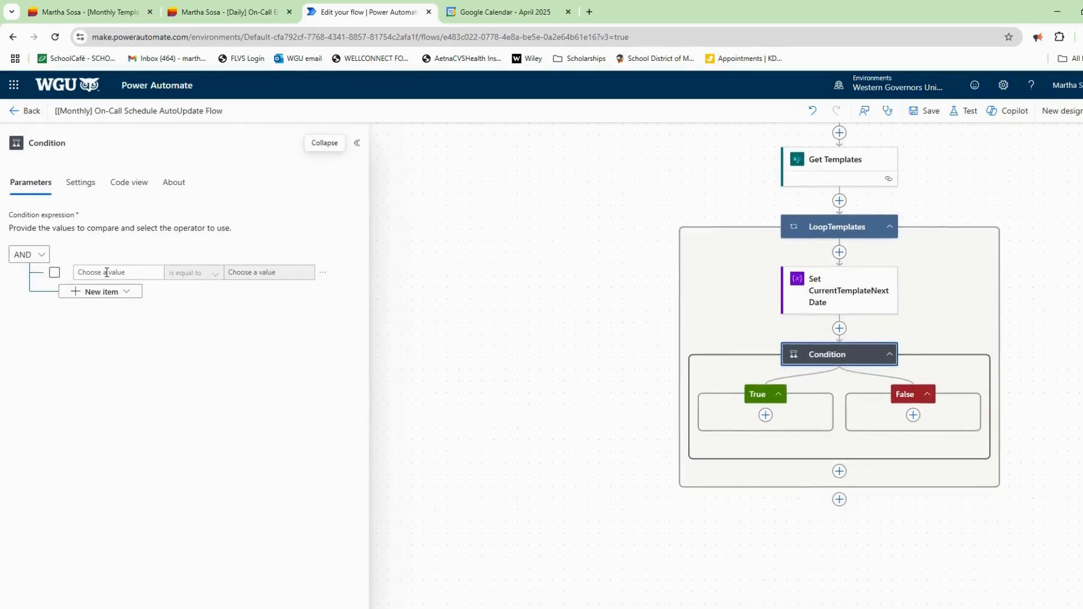
left_click(113, 147)
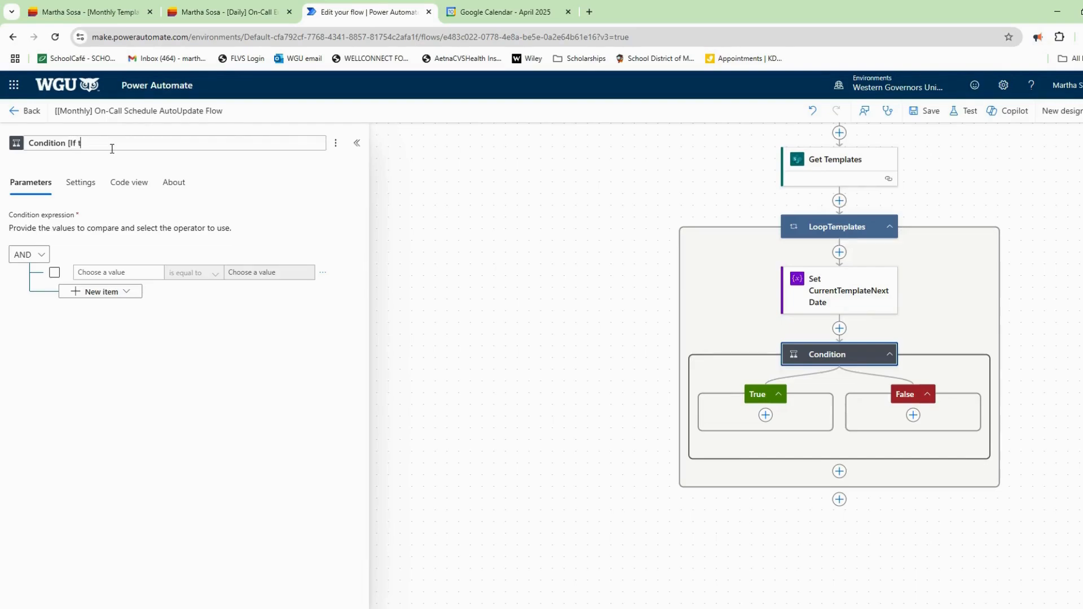
type("[If today's date")
left_click(117, 273)
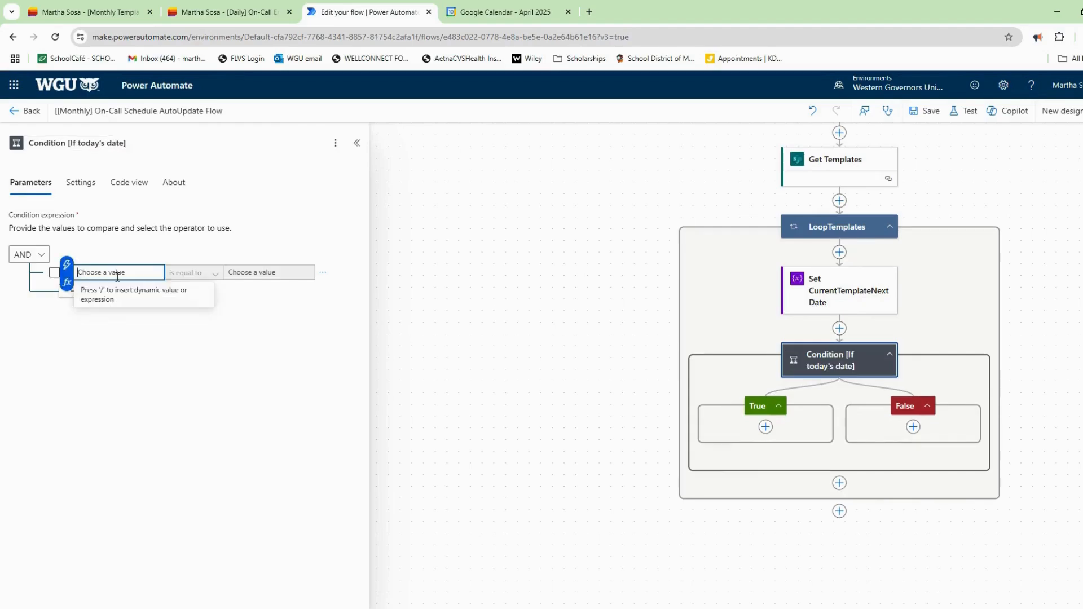
Use CurrentTemplateNextDate as the condition's first value with the contains operator.
left_click(67, 282)
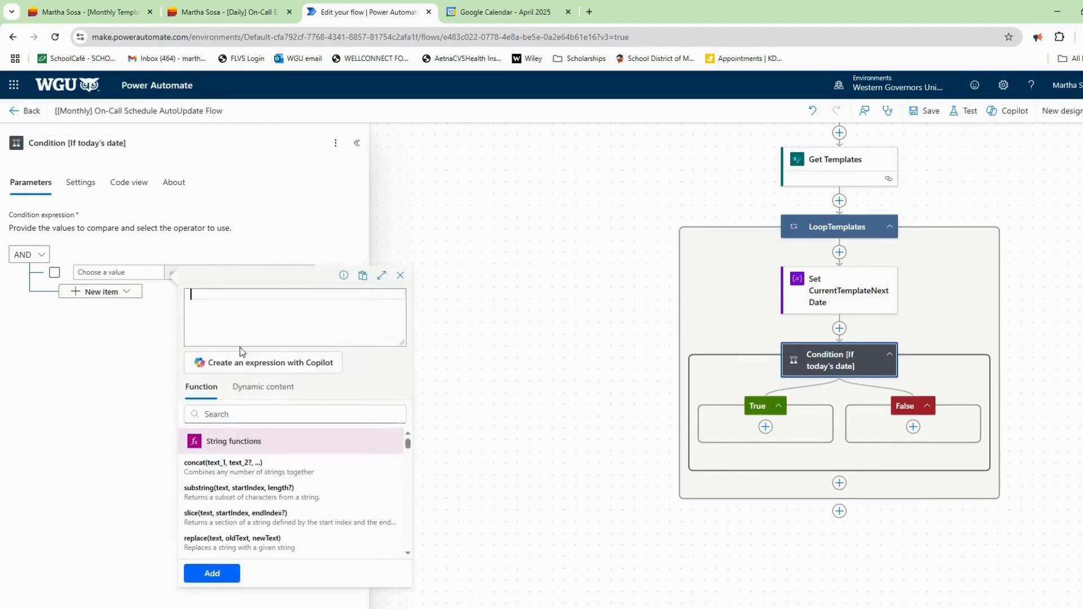
left_click(275, 395)
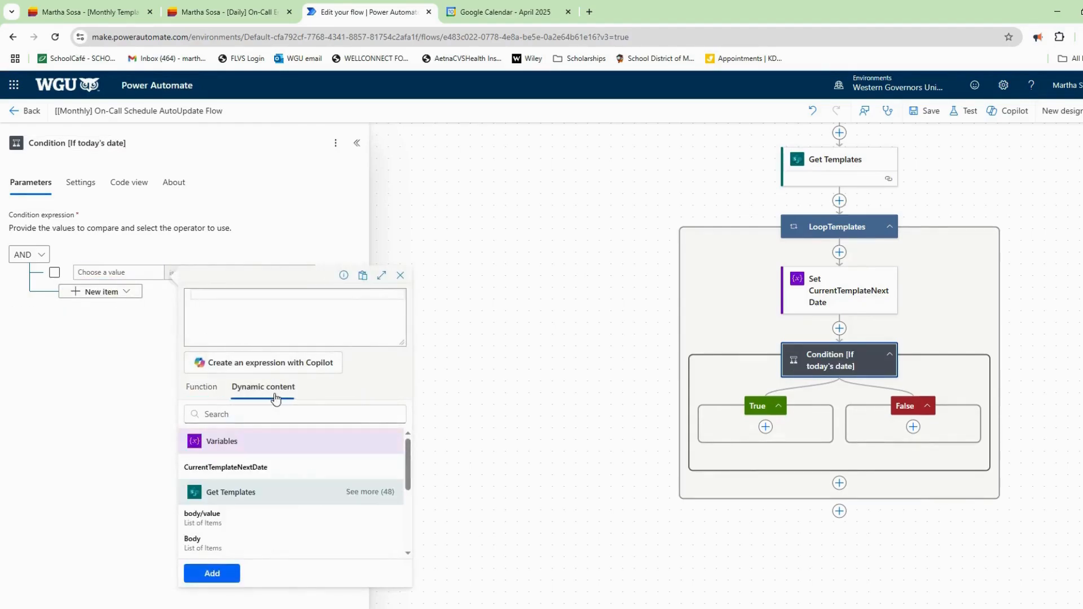
left_click(259, 472)
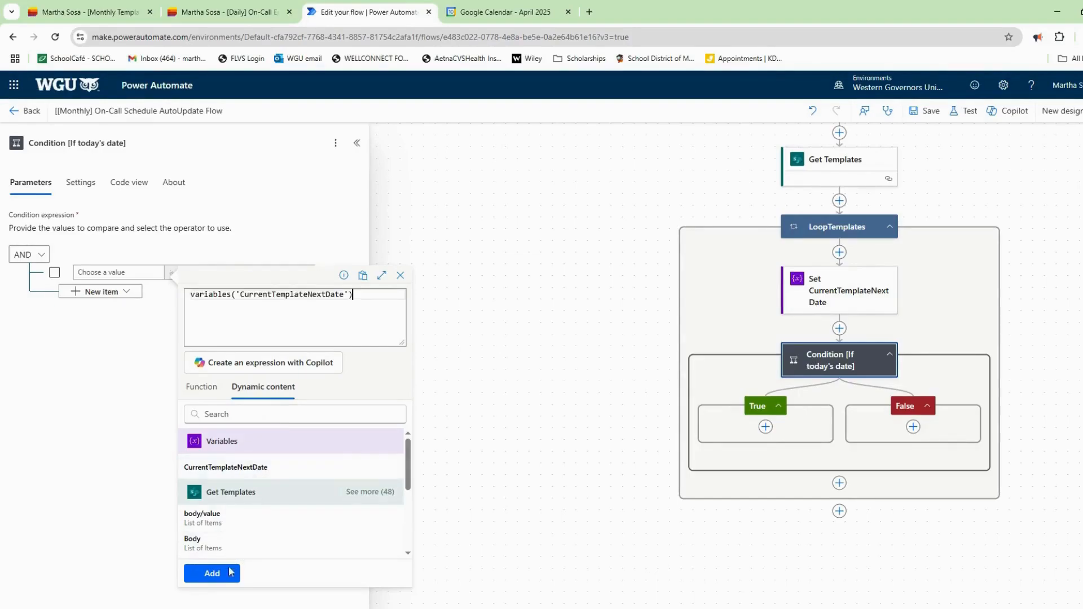
left_click(212, 573)
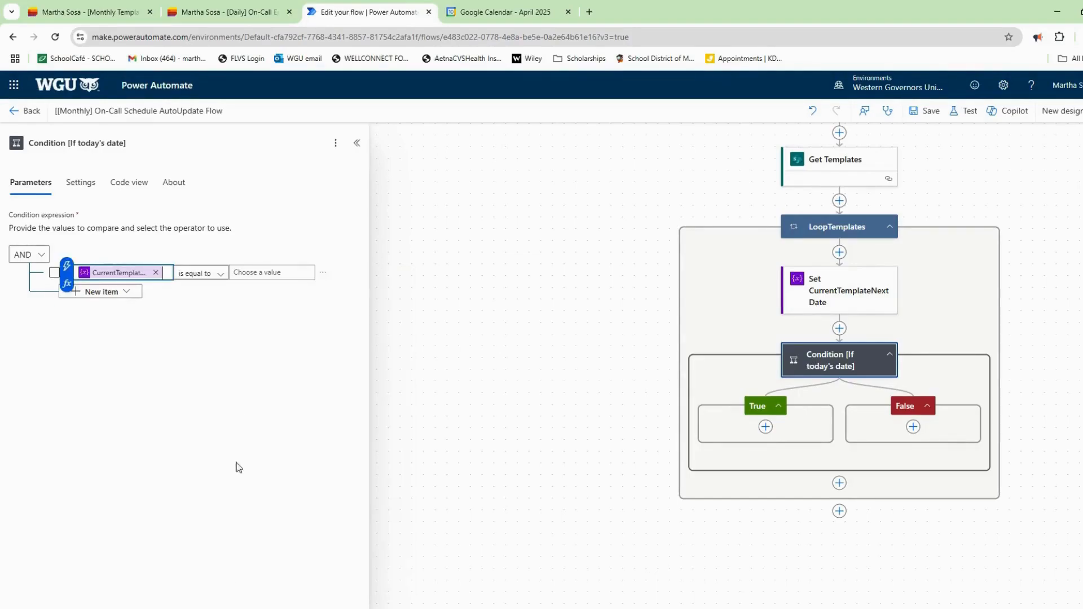
left_click(215, 279)
left_click(214, 279)
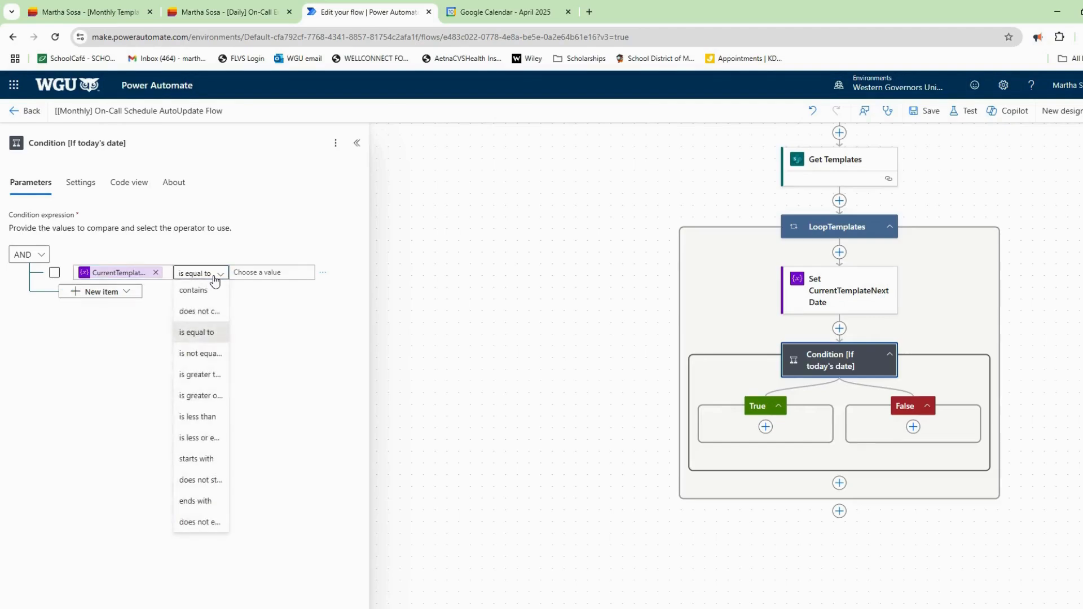
left_click(211, 291)
Set the second value to substring(utcNow(),0,10) and save the flow.
left_click(262, 277)
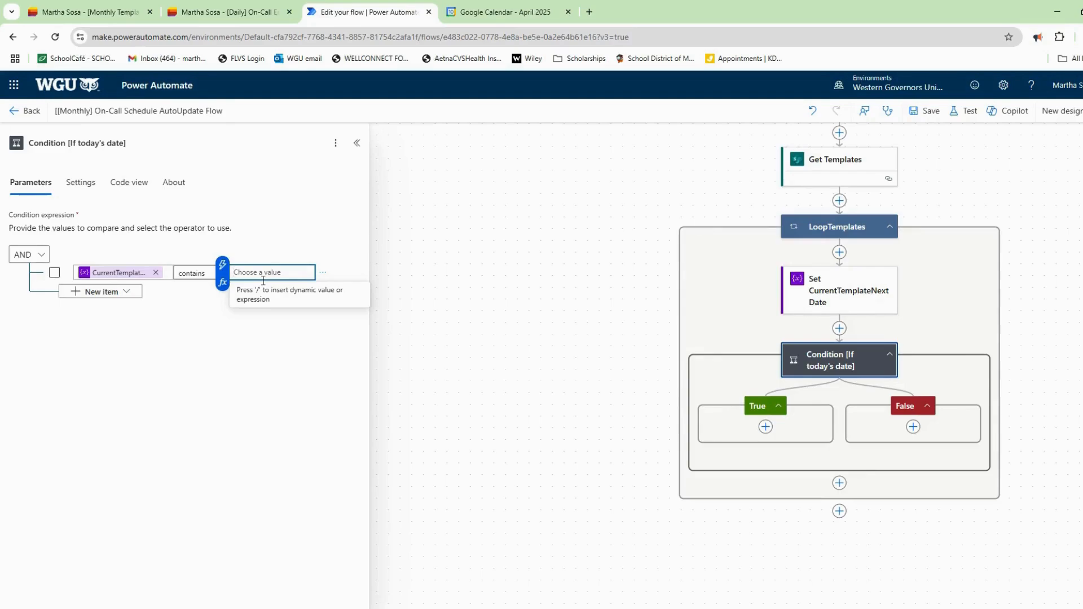
left_click(223, 282)
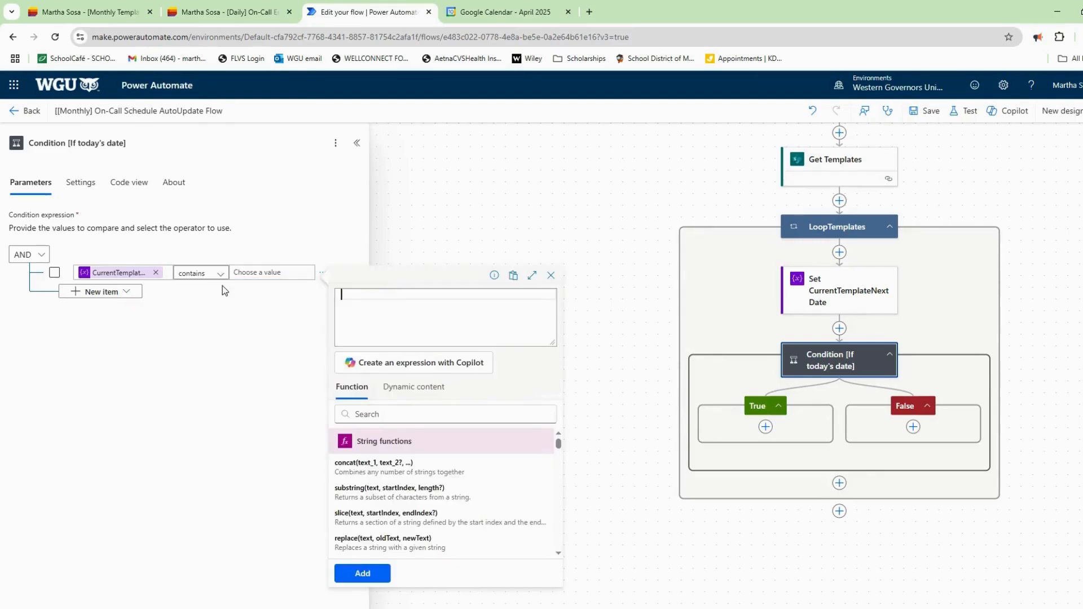
left_click(367, 420)
type("subs")
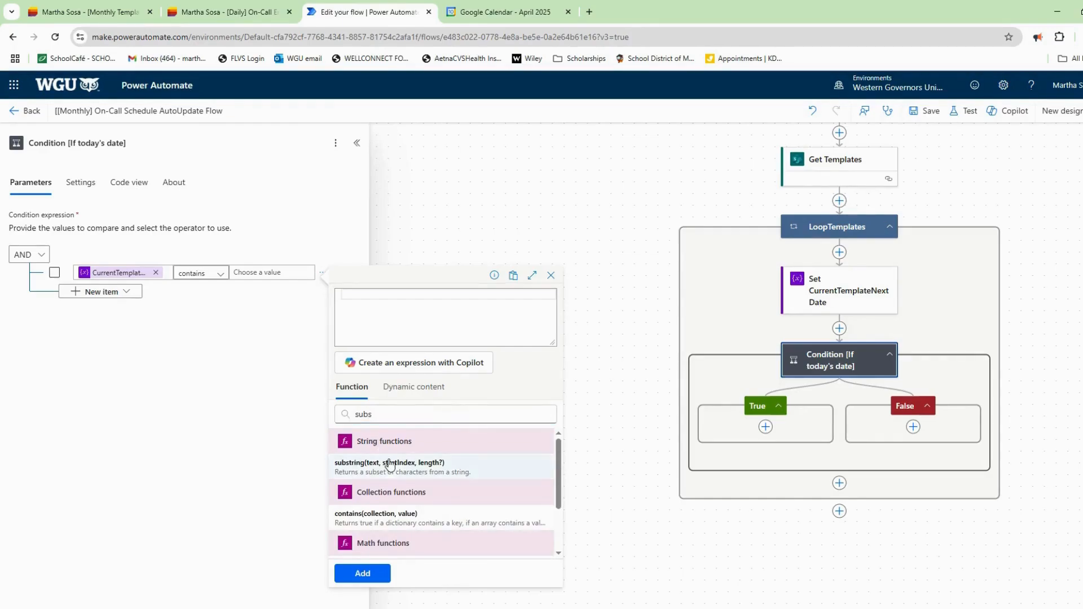
left_click(389, 463)
type("utcNow()")
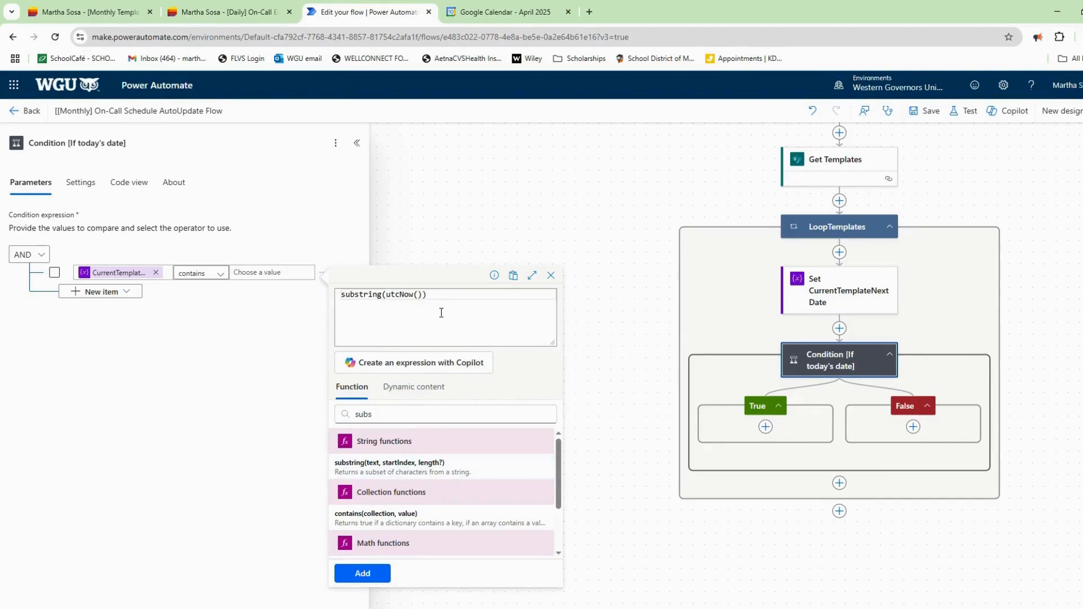
type(",0,10")
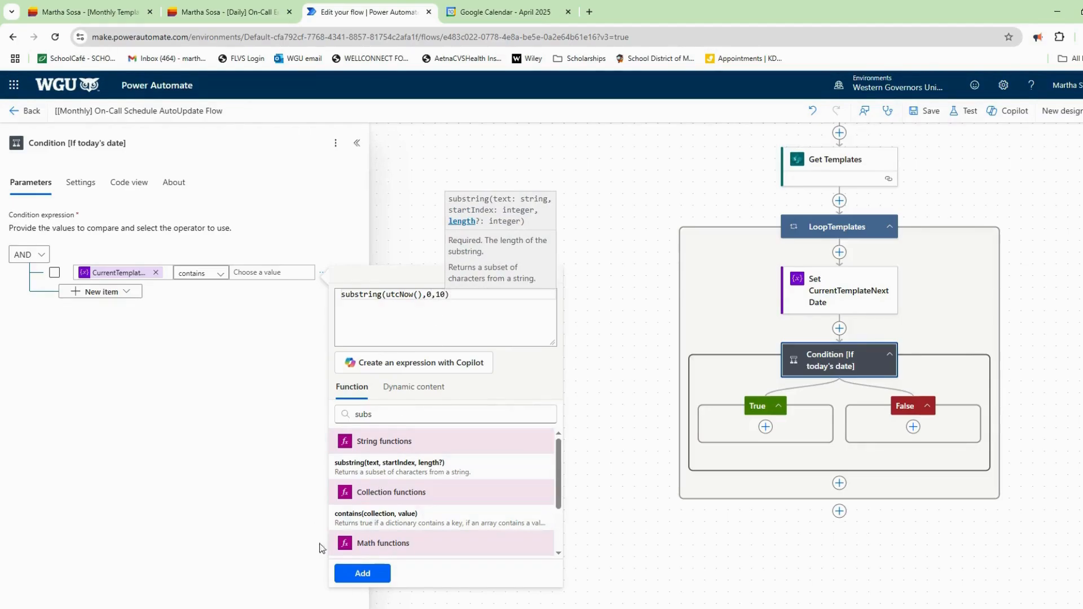
left_click(361, 572)
left_click(340, 373)
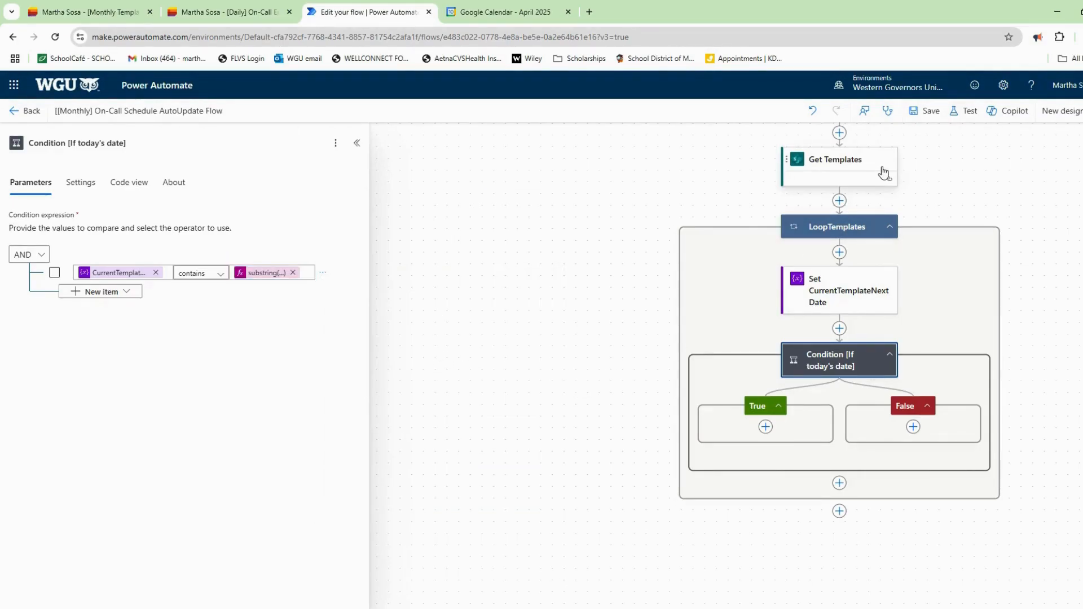
left_click(928, 113)
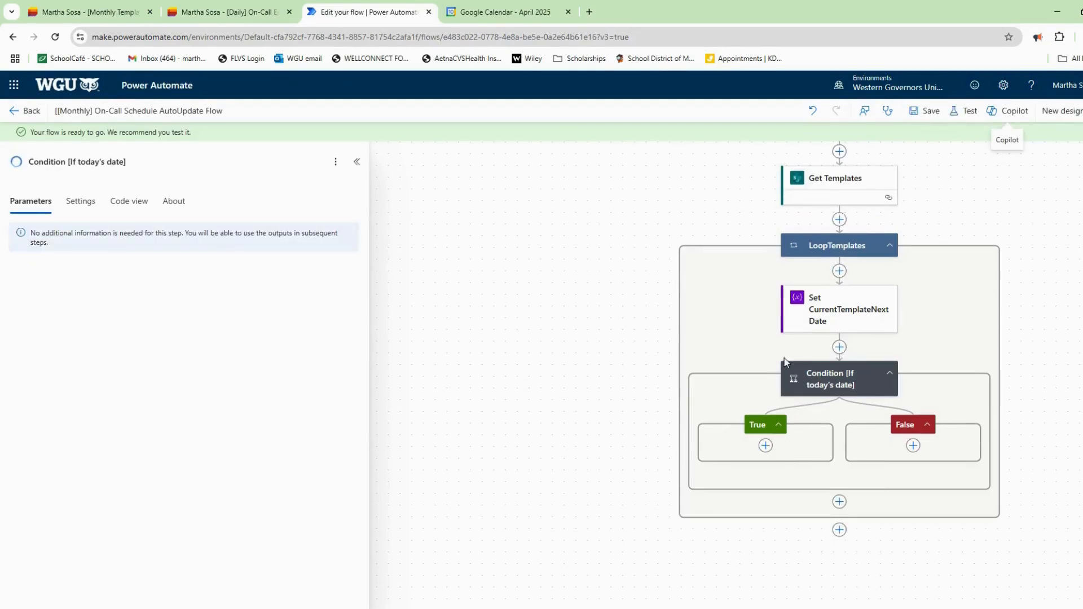
Add a SharePoint Create item step in the True branch named 'Create item [Add to email list]', copying the daily list's site URL.
left_click(767, 447)
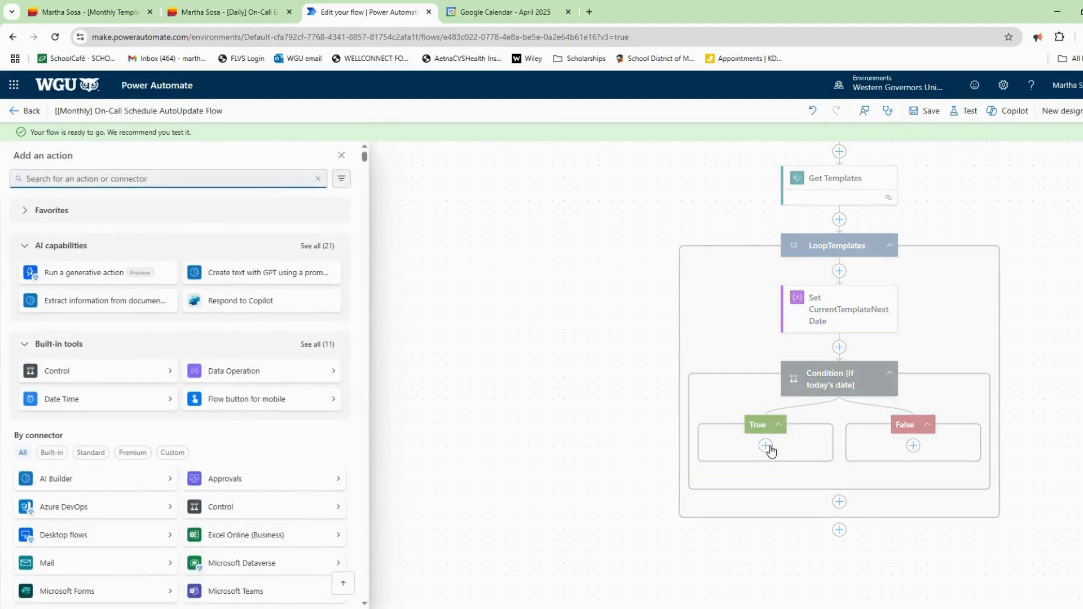
type("create item")
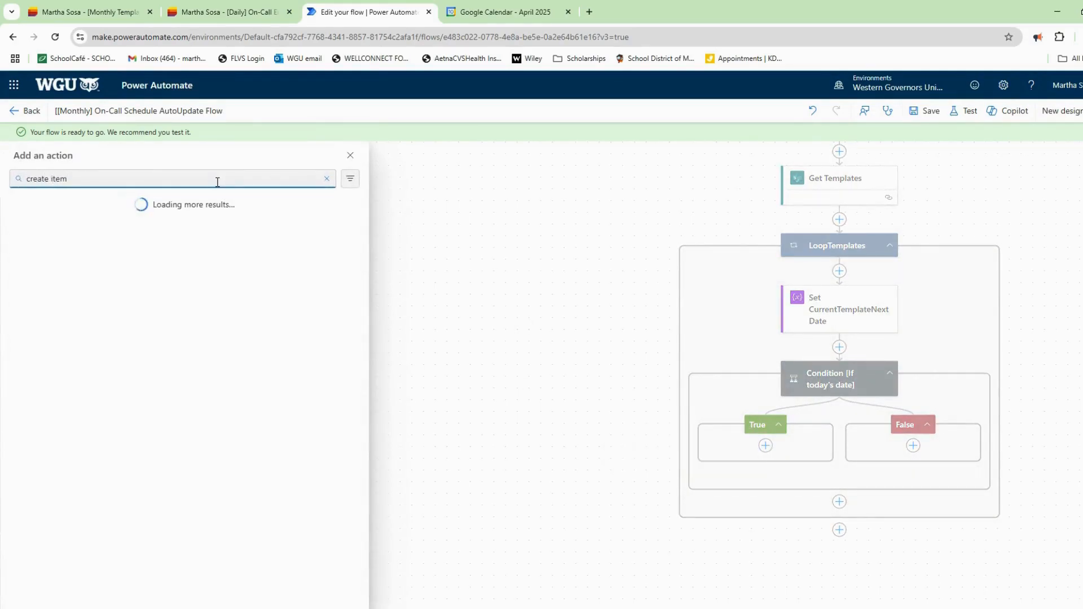
left_click(90, 257)
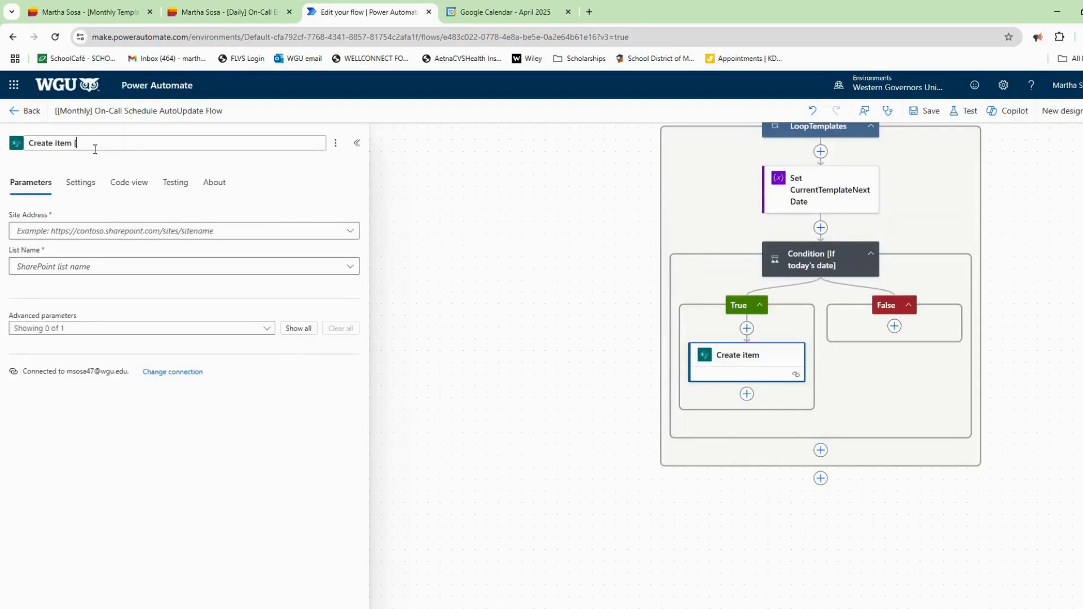
type("Add to email list")
left_click(221, 12)
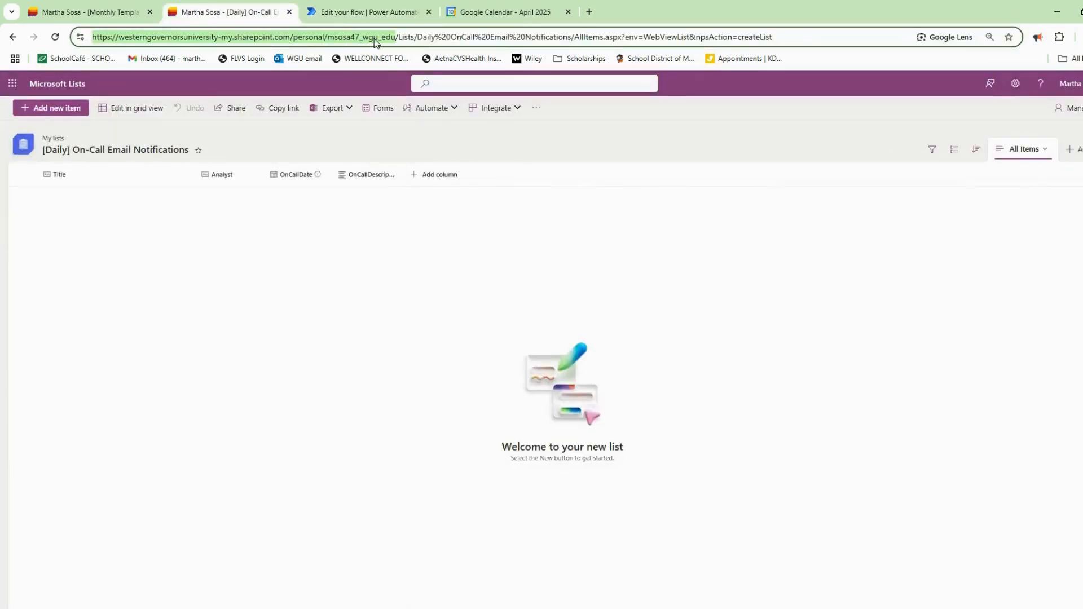
left_click(366, 12)
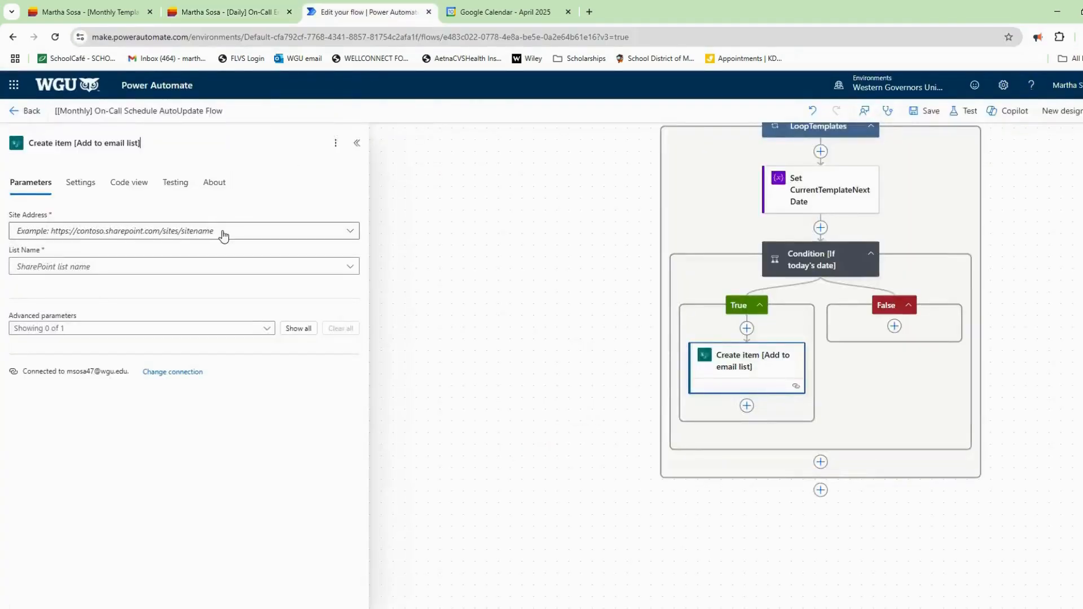
Point Create item at the pasted site URL and the [Daily] On-Call Email Notifications list.
left_click(225, 234)
left_click(204, 272)
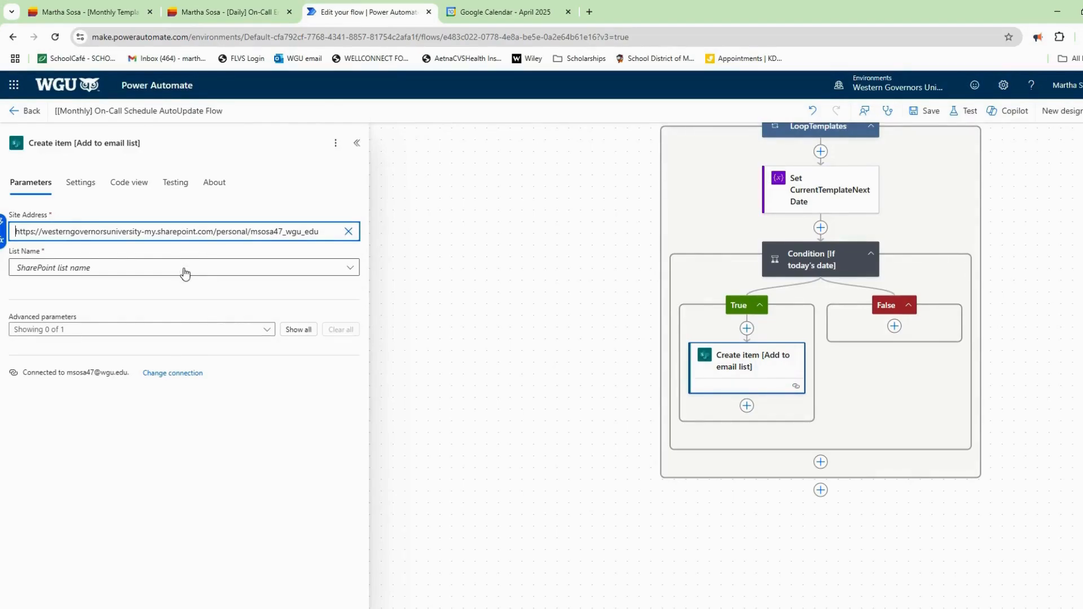
left_click(185, 269)
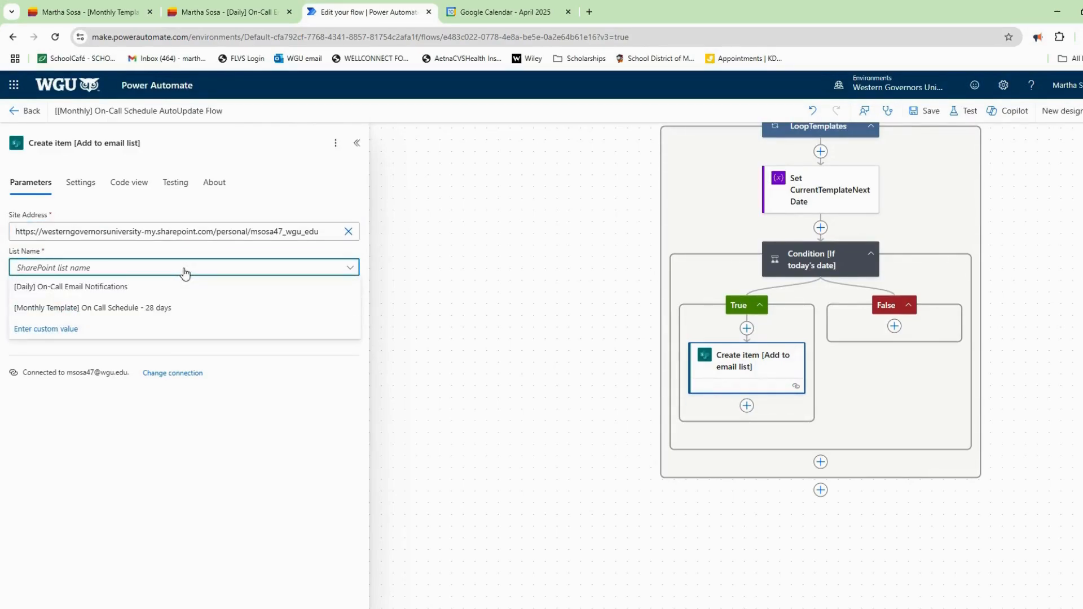
left_click(158, 289)
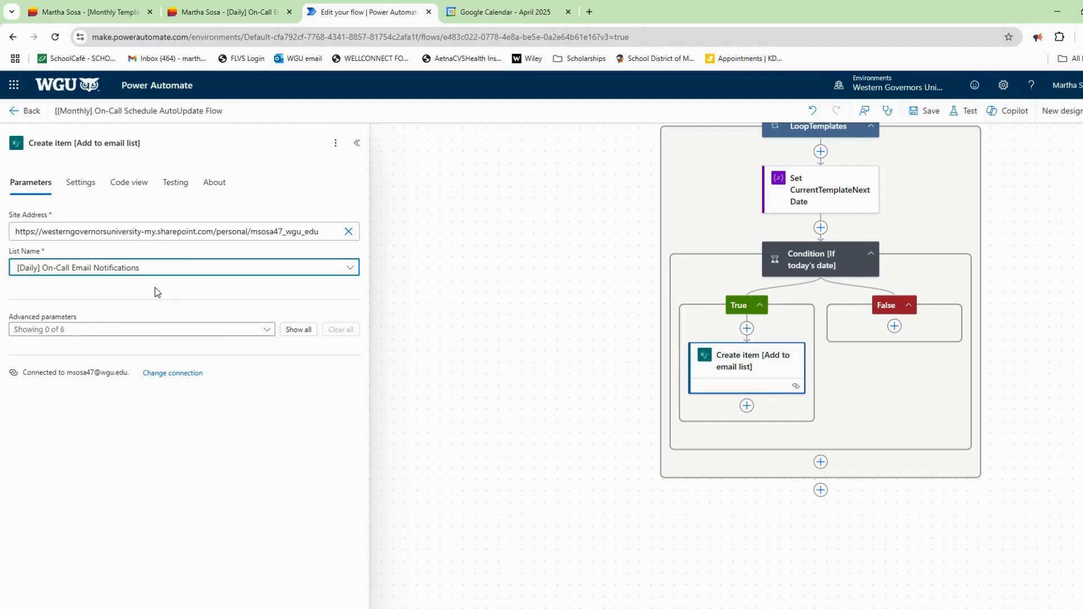
Show the Title, Analyst, OnCallDate and OnCallDescription fields on the step.
left_click(140, 331)
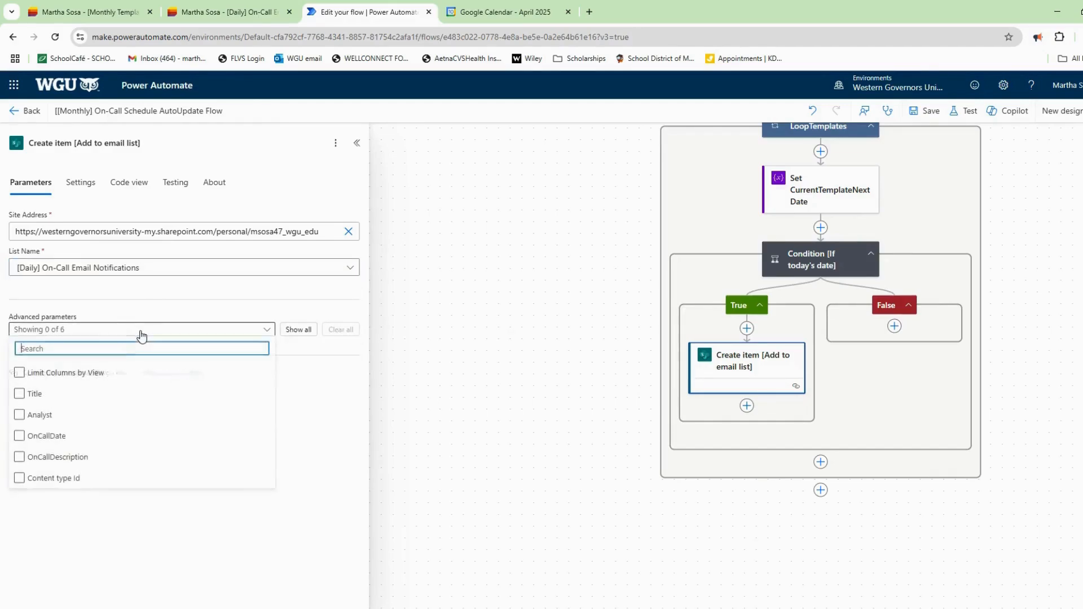
left_click(21, 396)
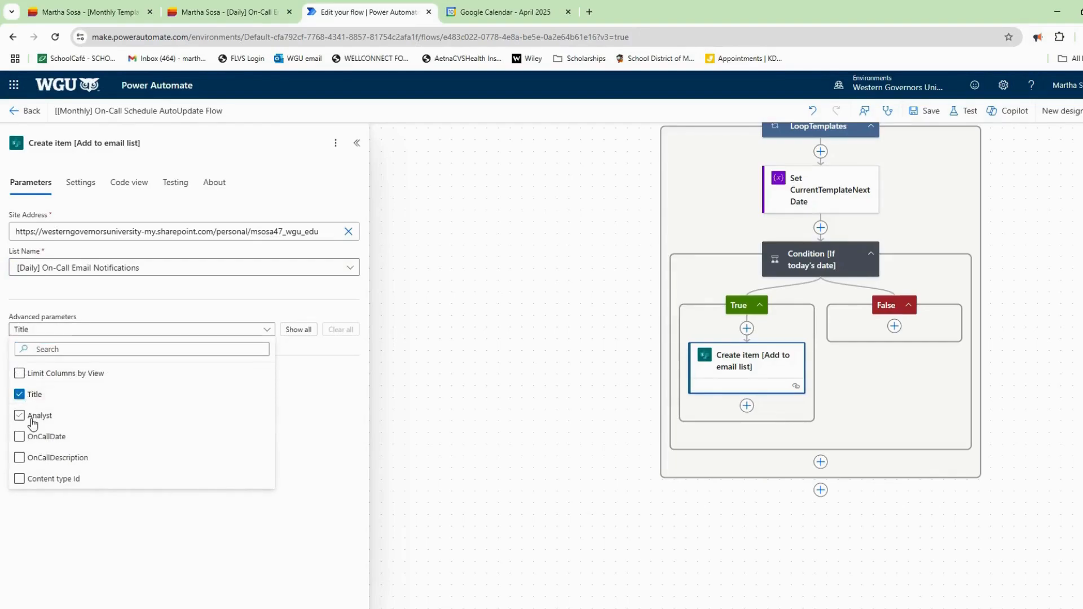
left_click(33, 421)
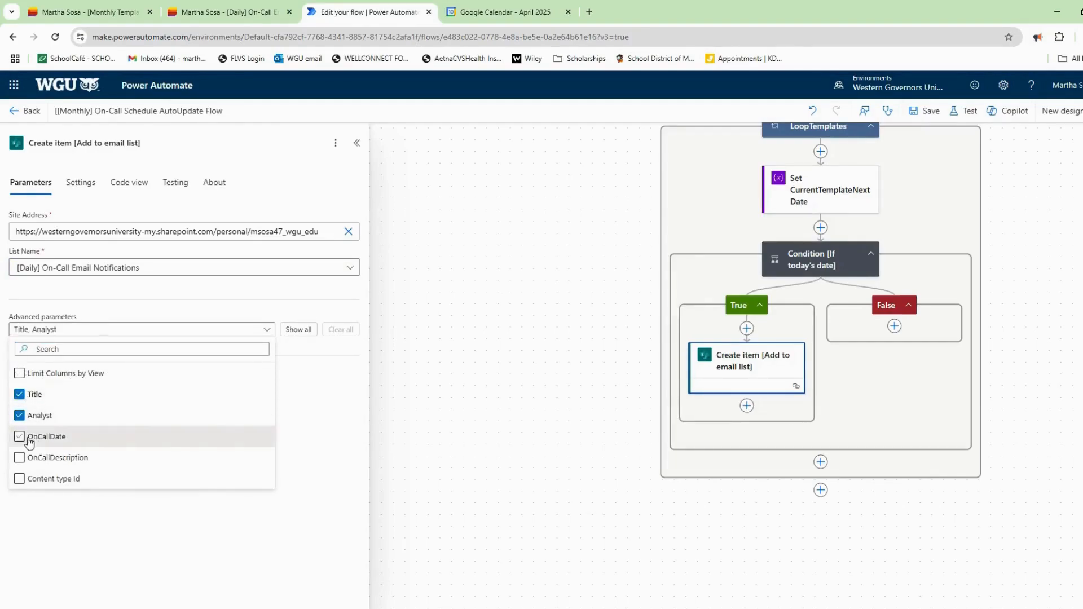
left_click(23, 438)
left_click(30, 466)
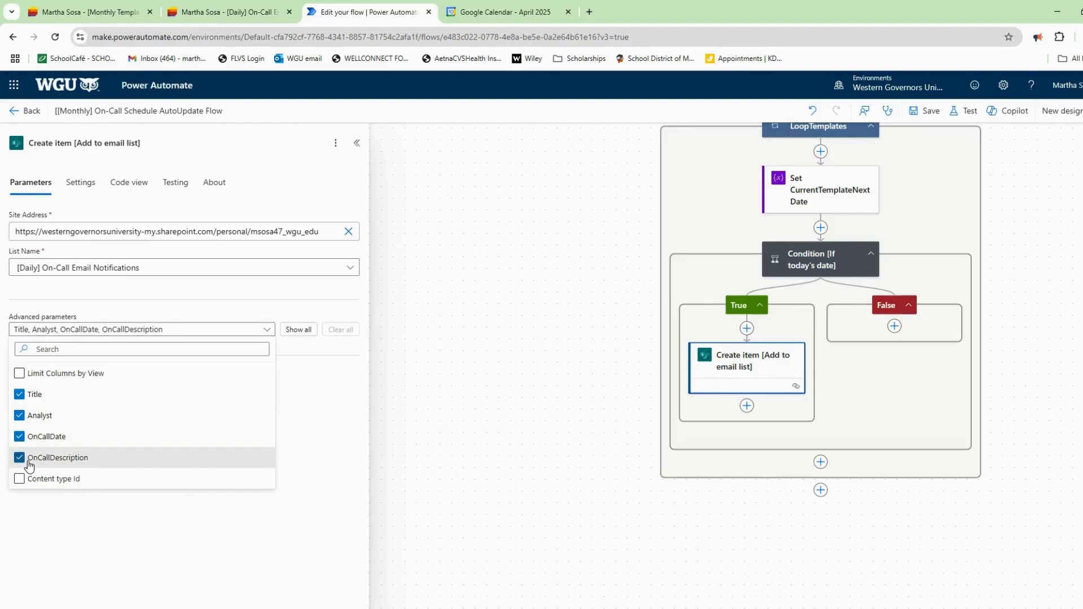
left_click(308, 352)
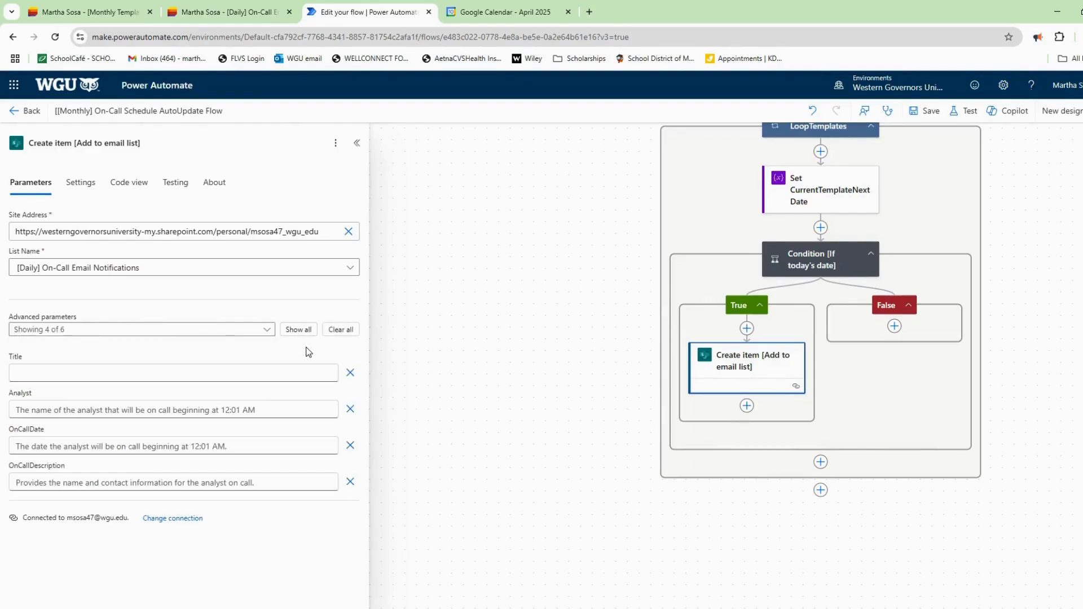
Fill the Create item Title field with the Get Templates Title value.
left_click(260, 376)
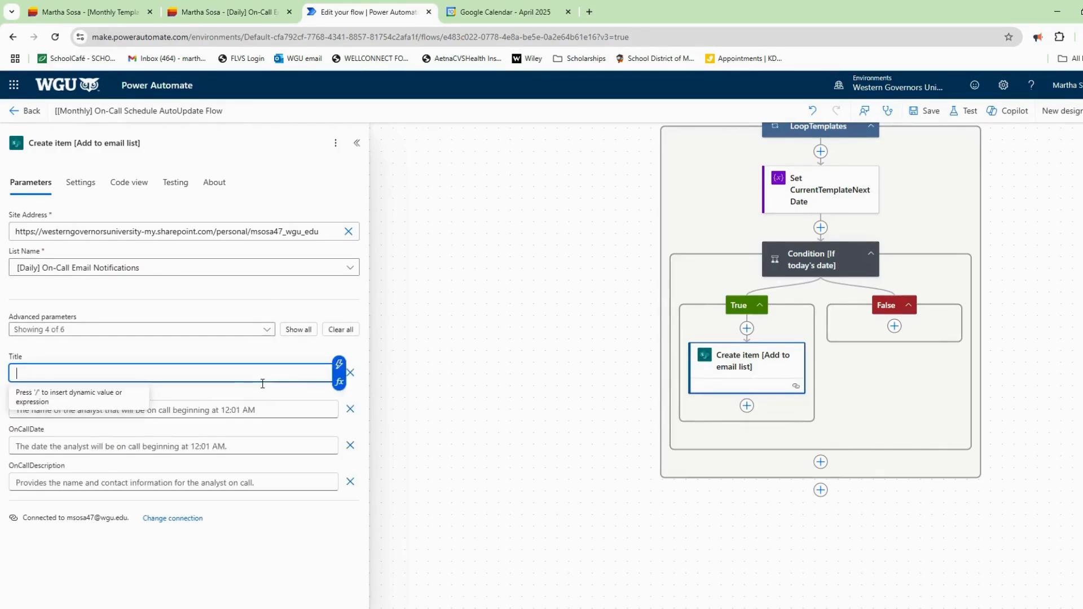
left_click(339, 381)
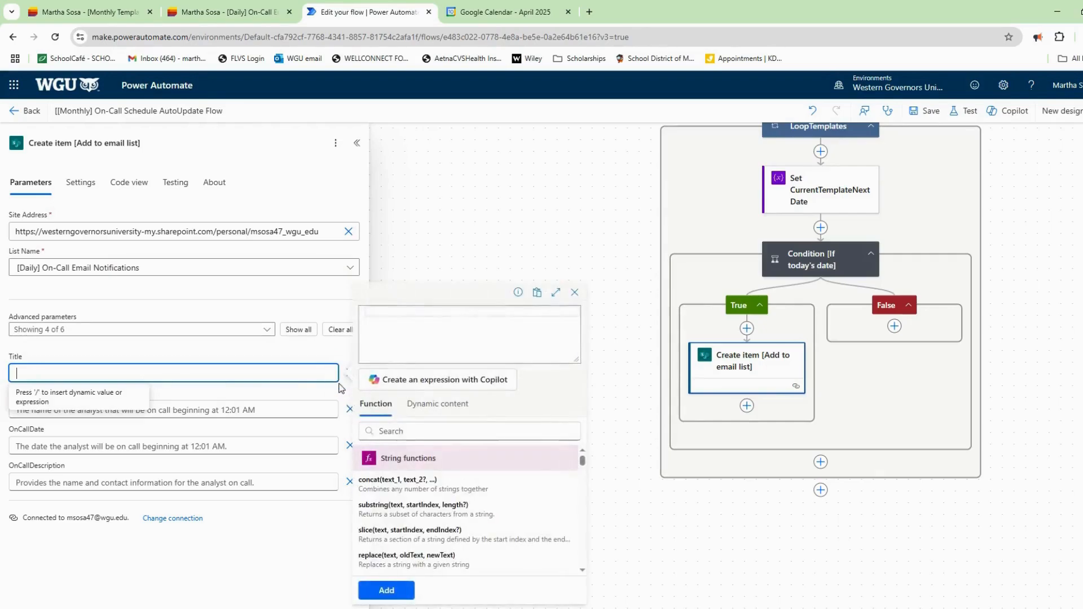
left_click(447, 411)
scroll(479, 497, "down", 3)
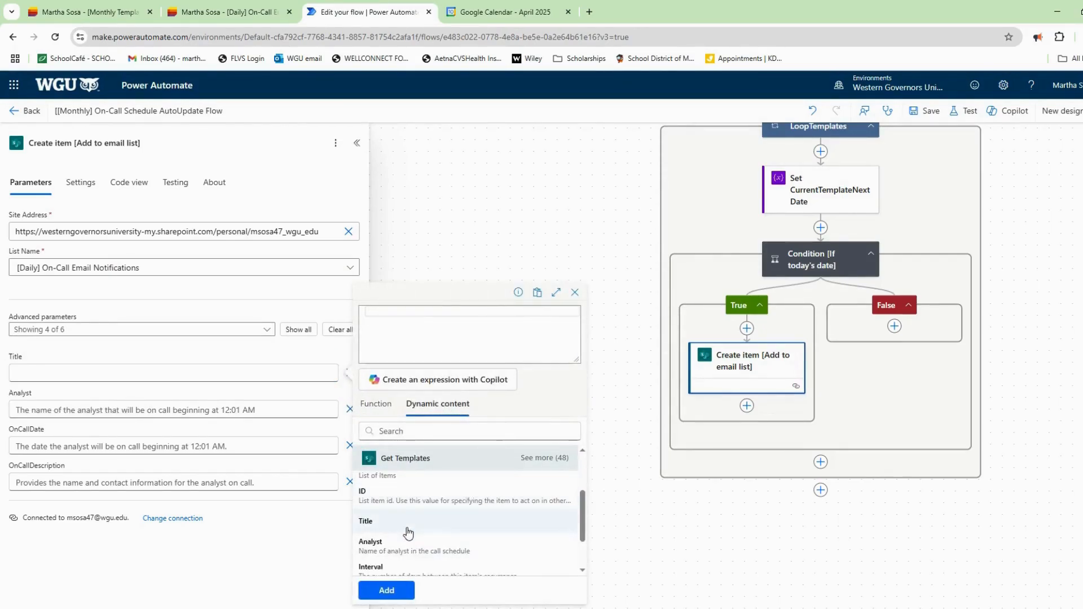
left_click(432, 522)
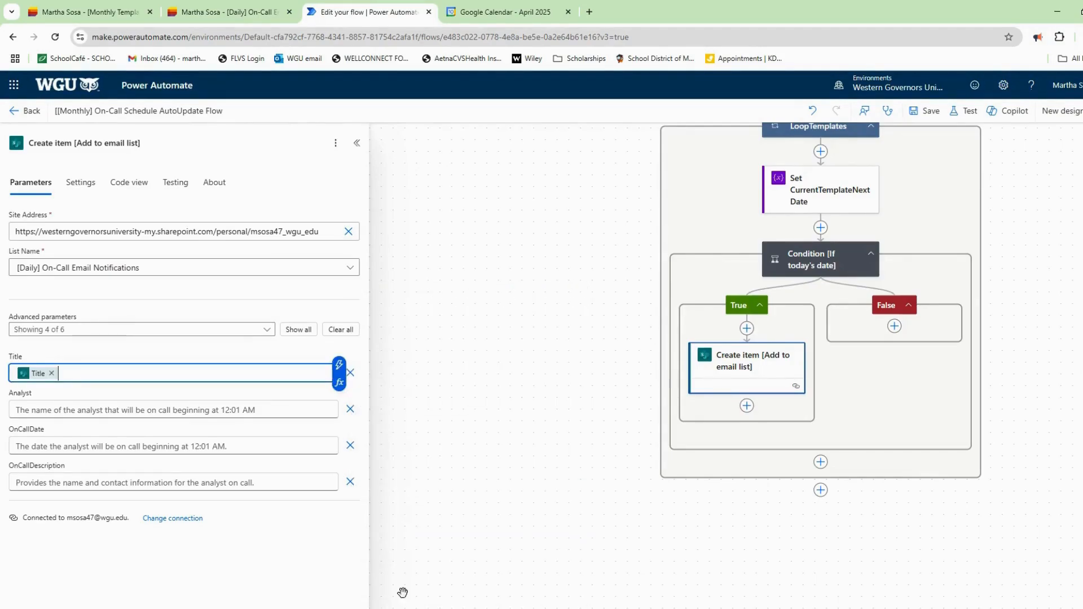
left_click(386, 590)
Fill the Analyst field with the Get Templates Analyst value.
left_click(181, 409)
left_click(339, 419)
left_click(437, 404)
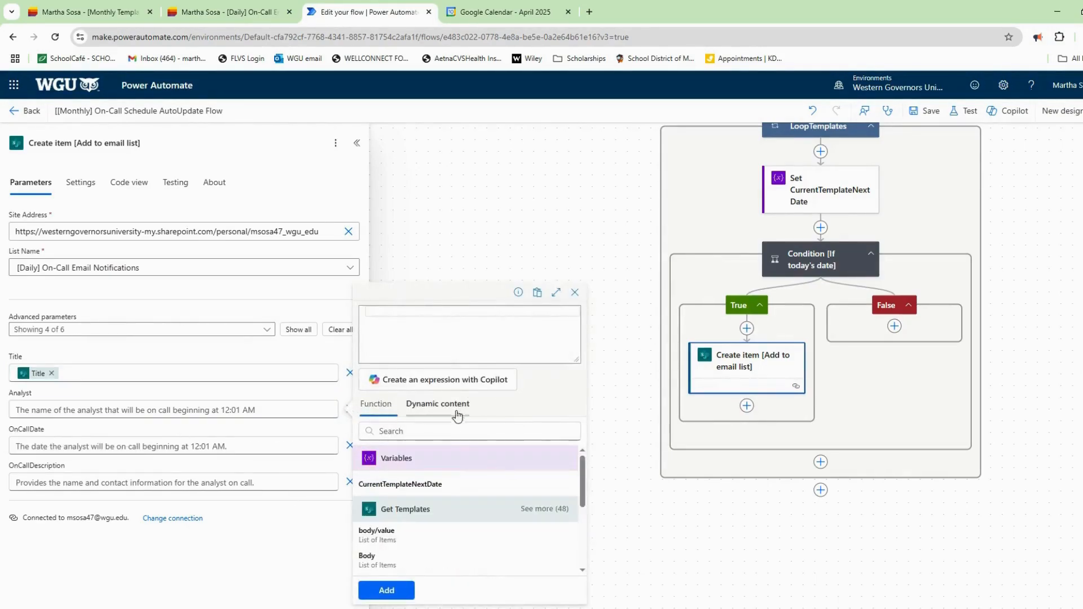
scroll(453, 508, "down", 3)
scroll(452, 530, "down", 1)
left_click(425, 520)
left_click(386, 590)
Fill the OnCallDate field with the Get Templates OnCallDate value.
left_click(203, 448)
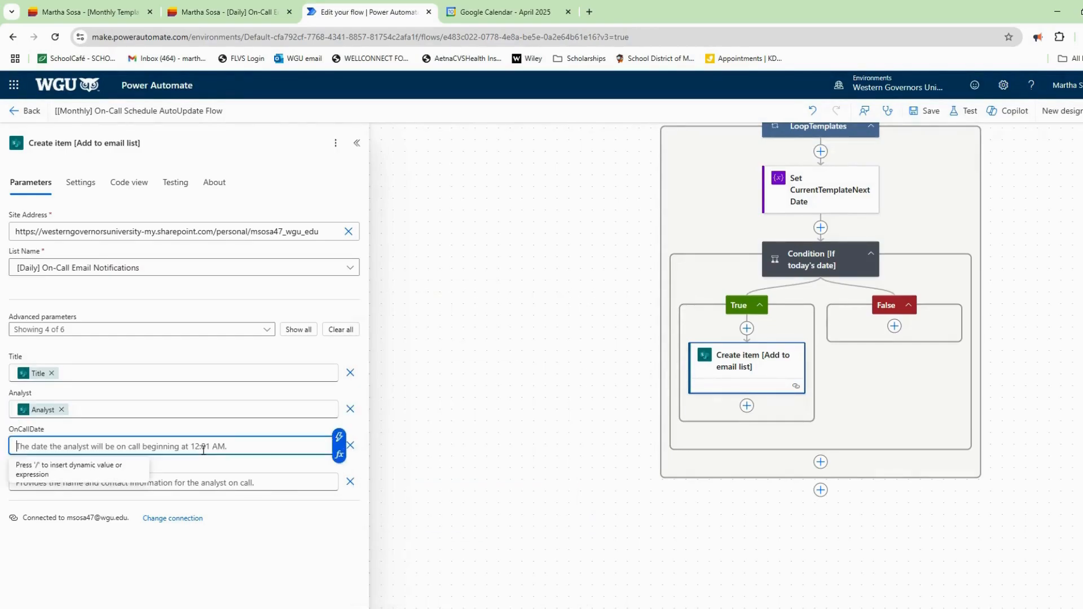
left_click(339, 455)
left_click(437, 404)
scroll(489, 510, "down", 3)
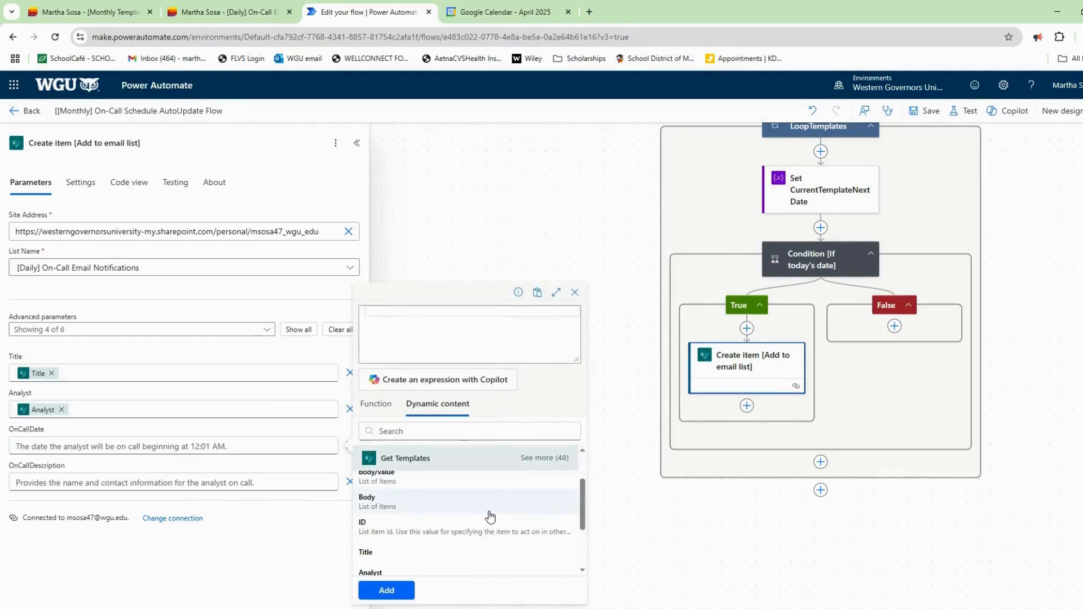
scroll(491, 517, "down", 3)
scroll(491, 508, "up", 2)
left_click(544, 458)
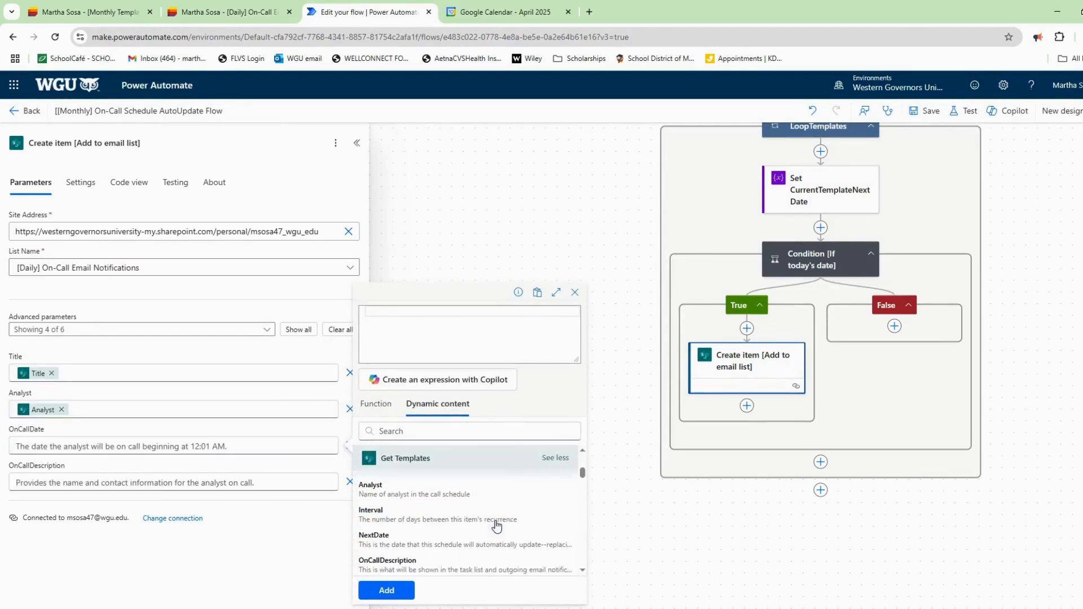
scroll(448, 559, "down", 1)
left_click(428, 531)
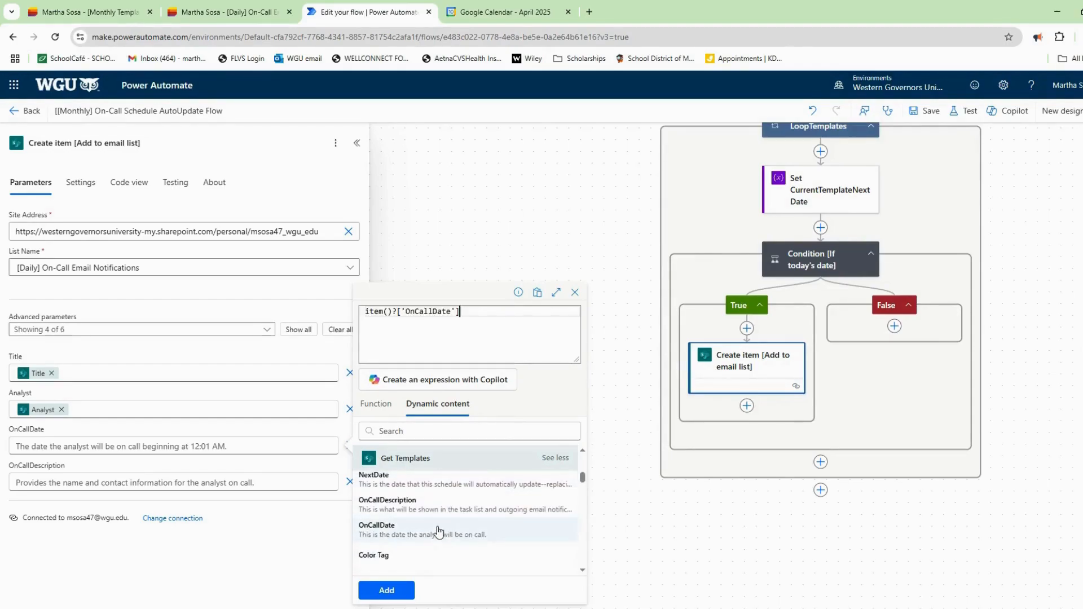
left_click(386, 590)
Fill OnCallDescription with the Get Templates OnCallDescription value and save the flow.
left_click(339, 455)
left_click(437, 404)
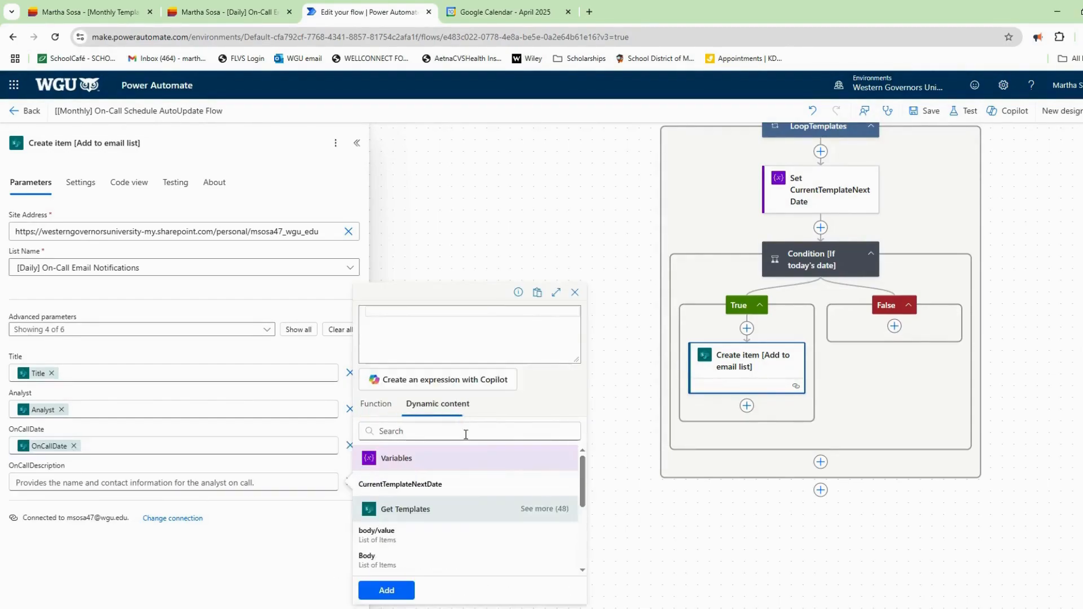
scroll(516, 503, "down", 2)
left_click(556, 458)
scroll(503, 510, "down", 3)
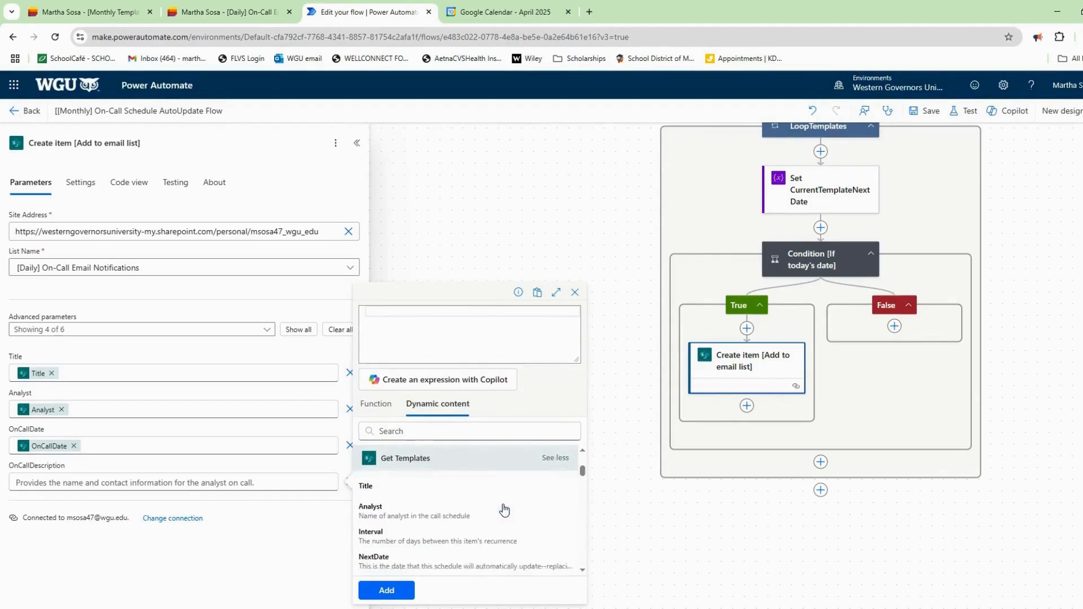
left_click(435, 535)
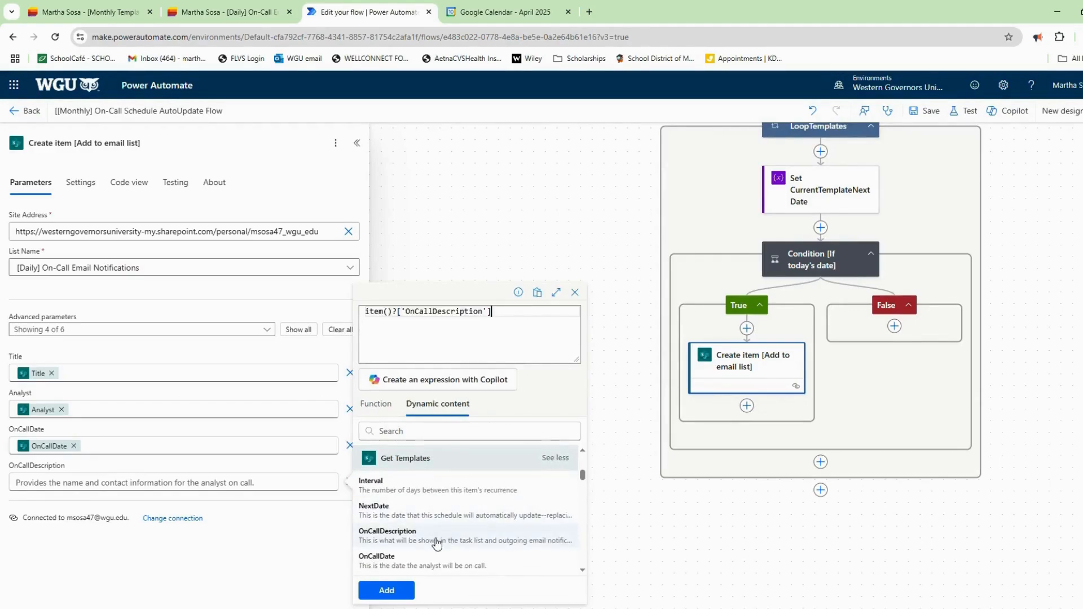
left_click(387, 591)
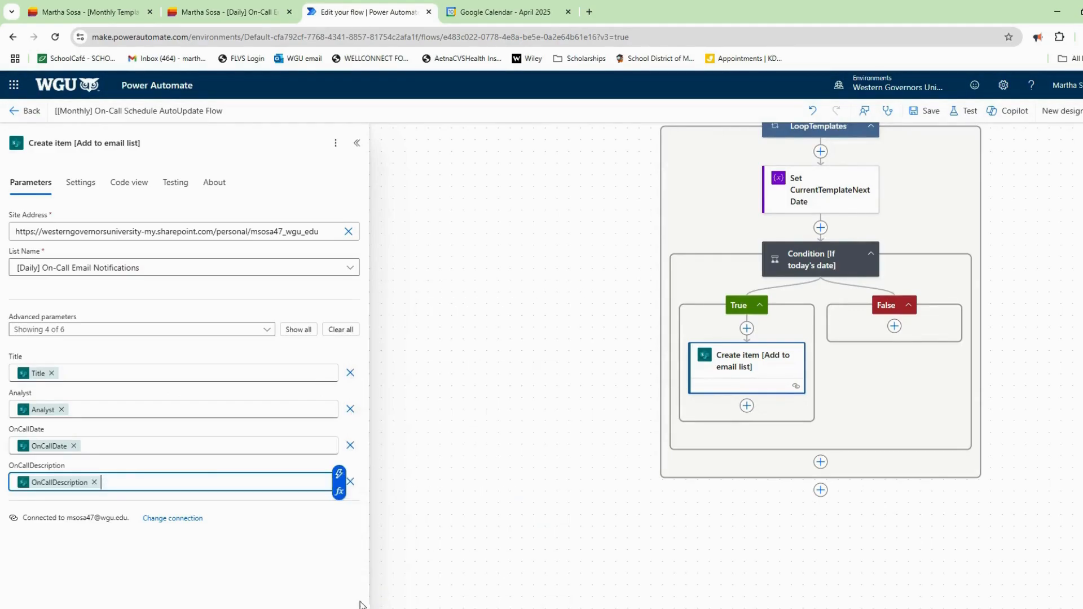
left_click(929, 112)
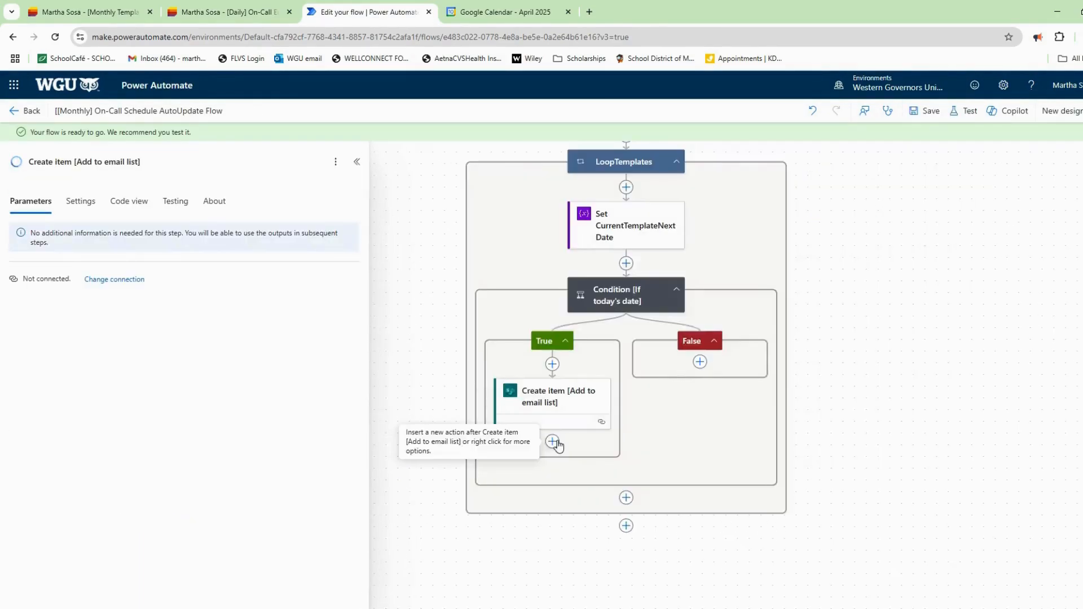
Add a SharePoint Update item step after Create item, renamed 'Update item (Auto Update Next Day)'.
left_click(553, 443)
type("up")
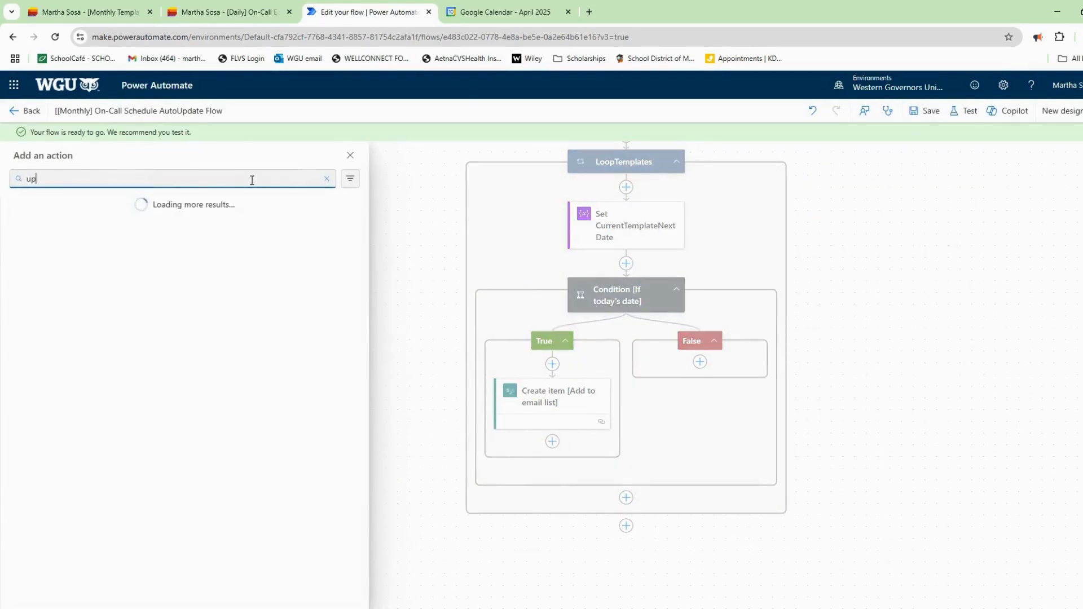
type("date item")
left_click(106, 264)
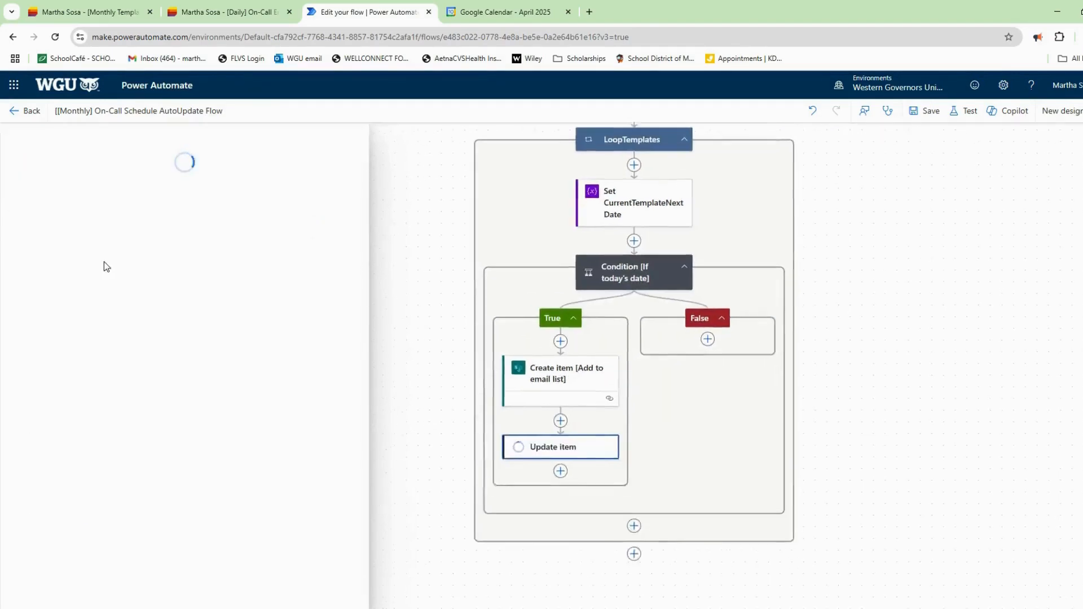
left_click(94, 147)
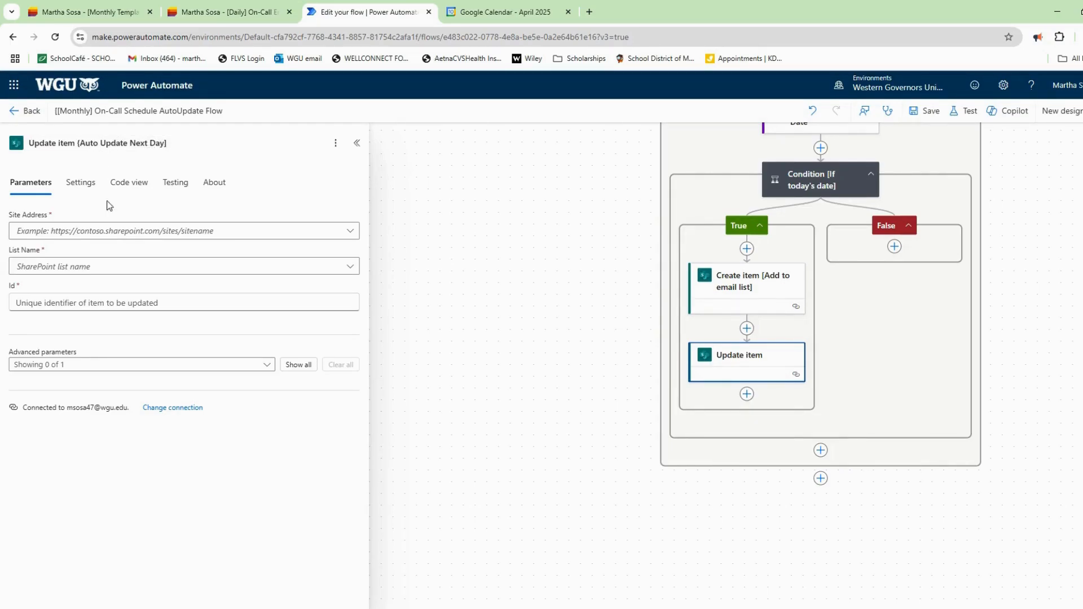
left_click(234, 14)
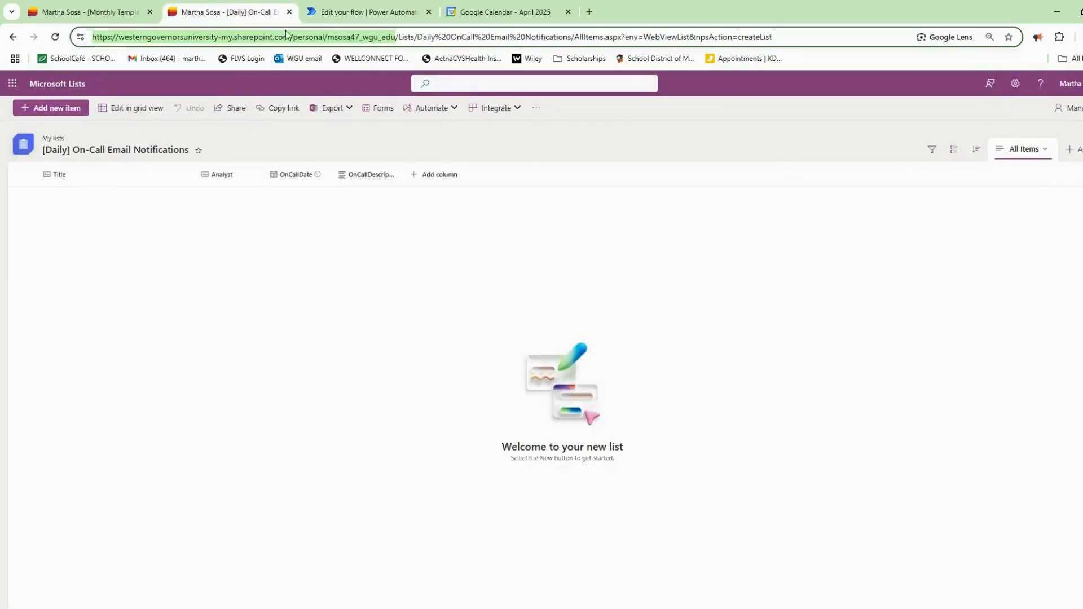
Point Update item at the pasted site and the [Monthly Template] On Call Schedule - 28 days list.
left_click(364, 12)
left_click(185, 232)
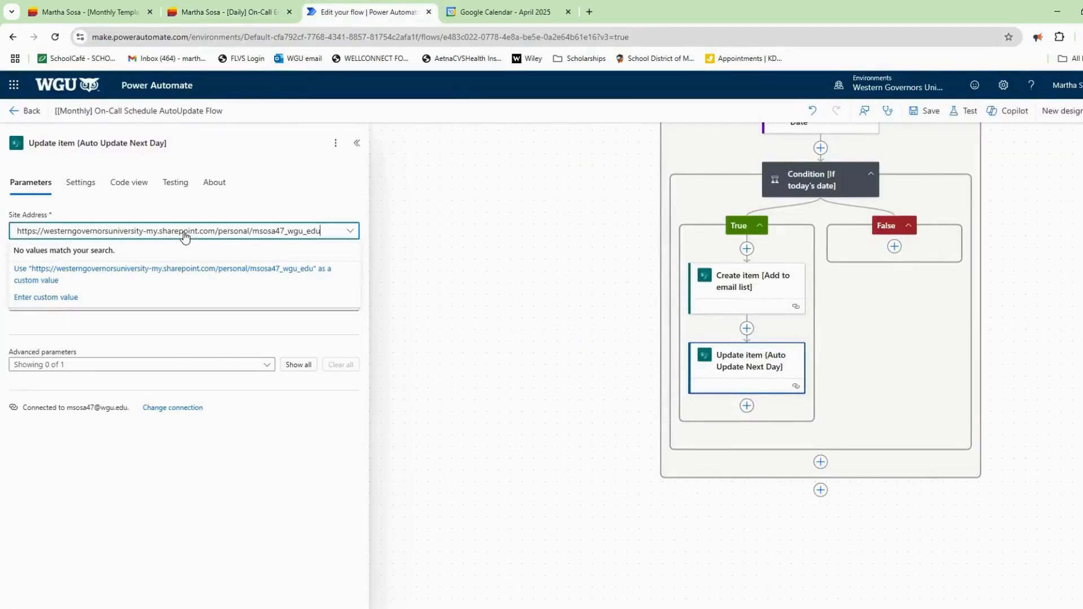
left_click(185, 270)
left_click(185, 272)
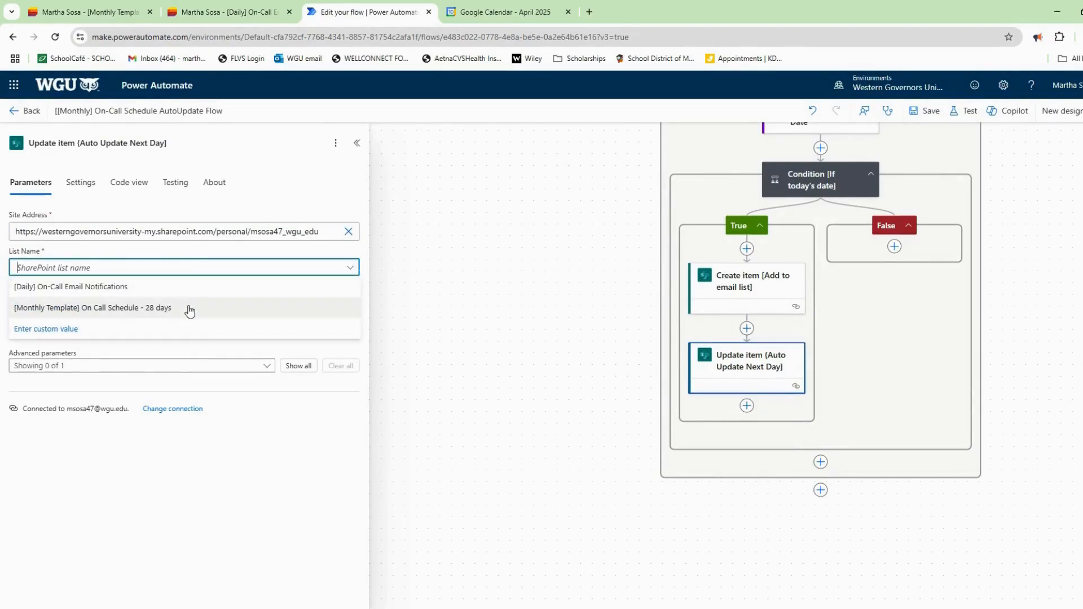
left_click(189, 308)
Set the Update item Id to the Get Templates item ID.
left_click(191, 310)
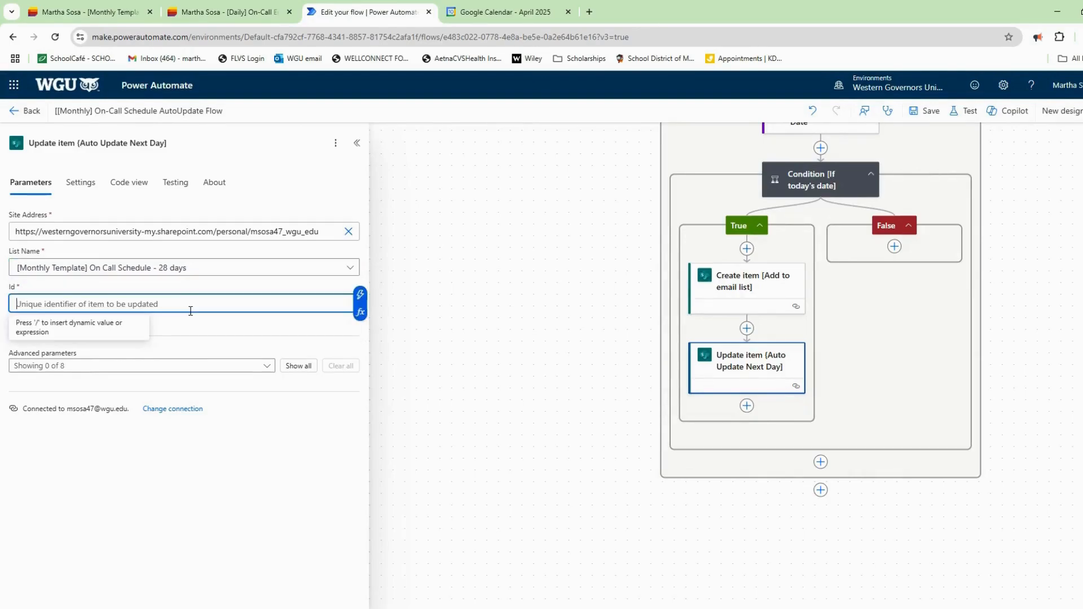
left_click(361, 312)
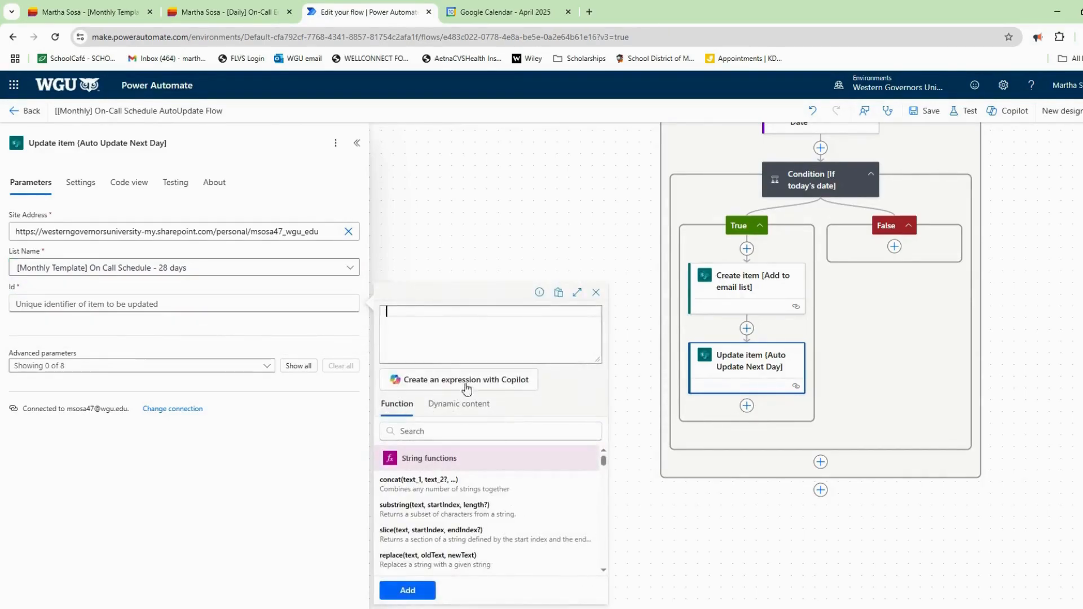
left_click(487, 414)
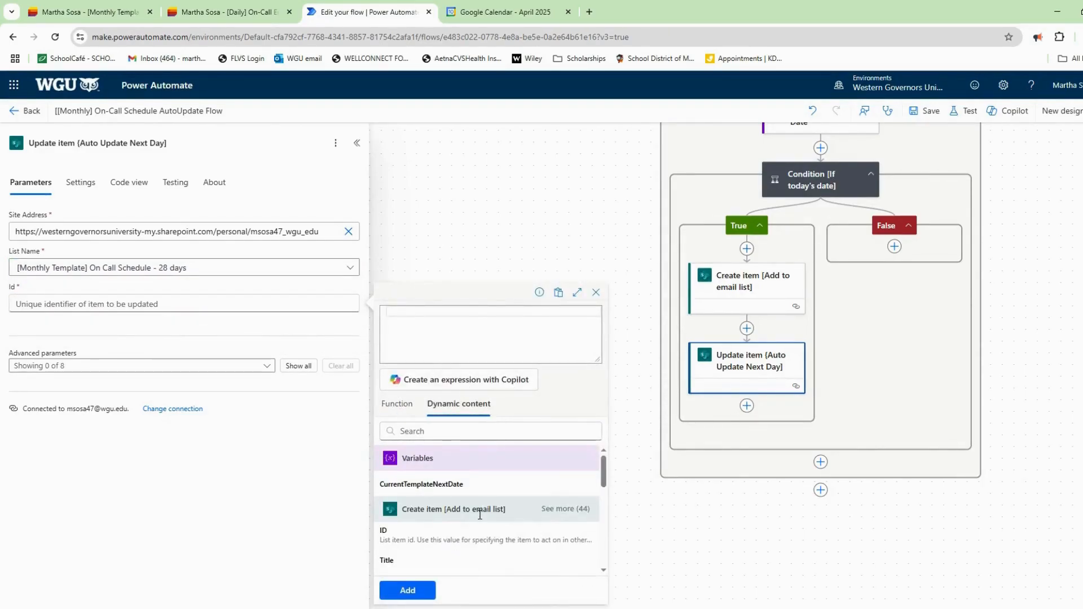
scroll(479, 515, "down", 2)
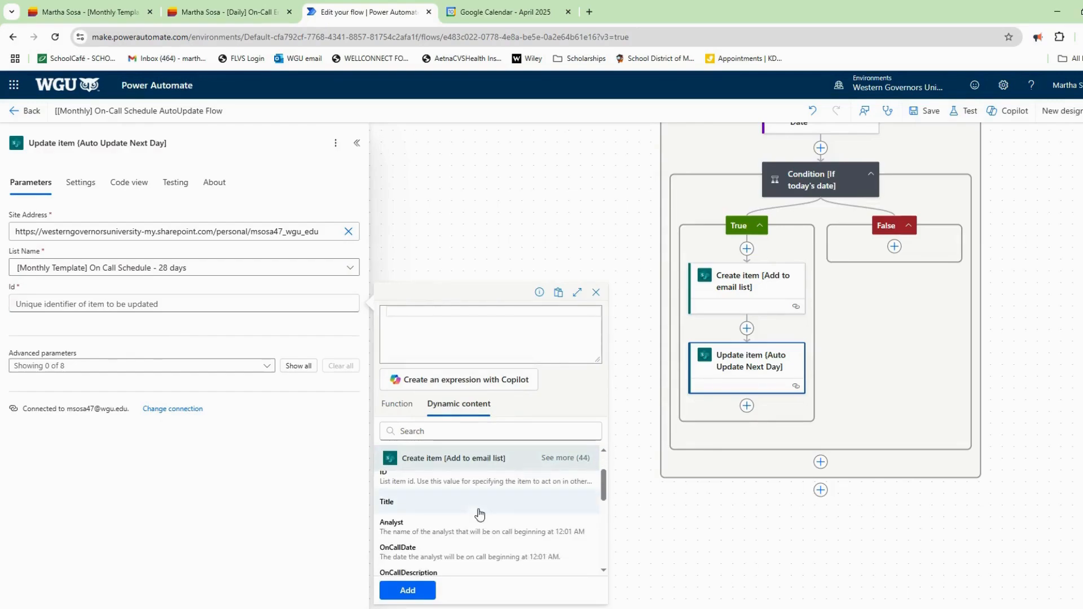
scroll(481, 515, "down", 2)
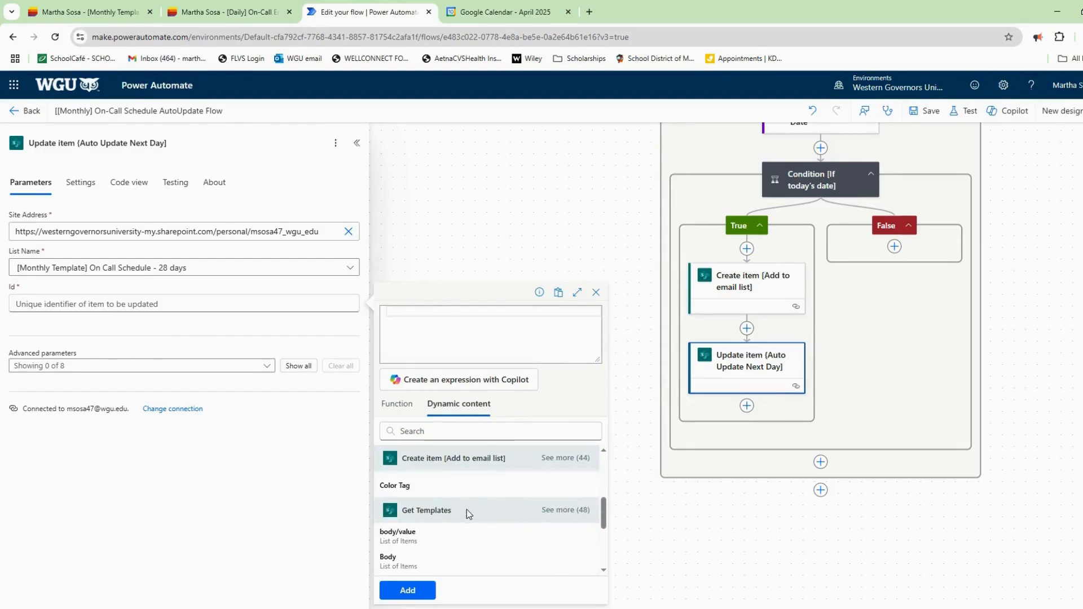
scroll(434, 540, "down", 1)
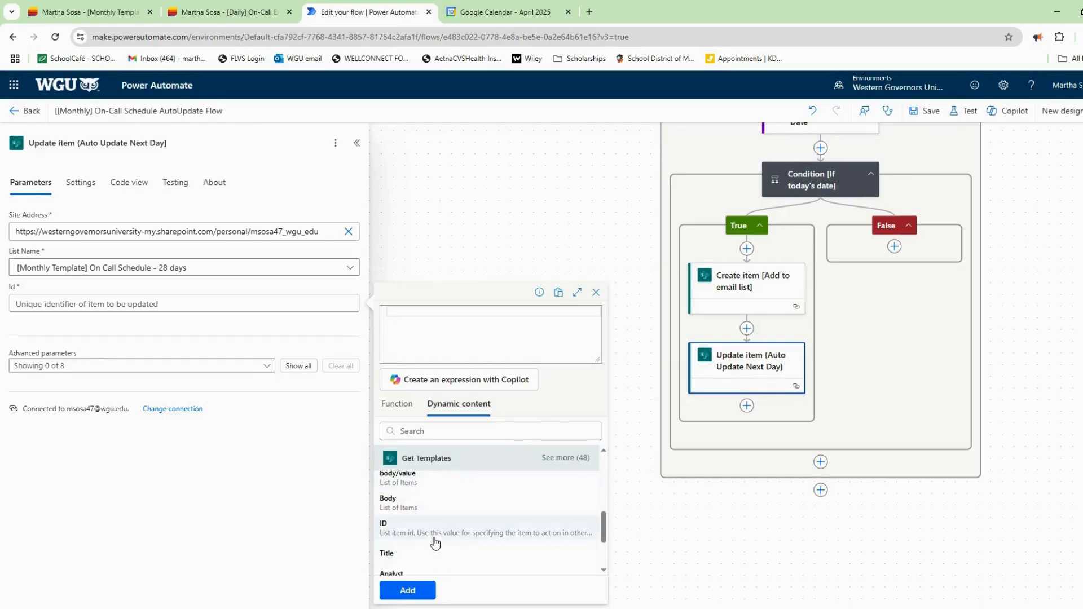
left_click(434, 539)
left_click(408, 590)
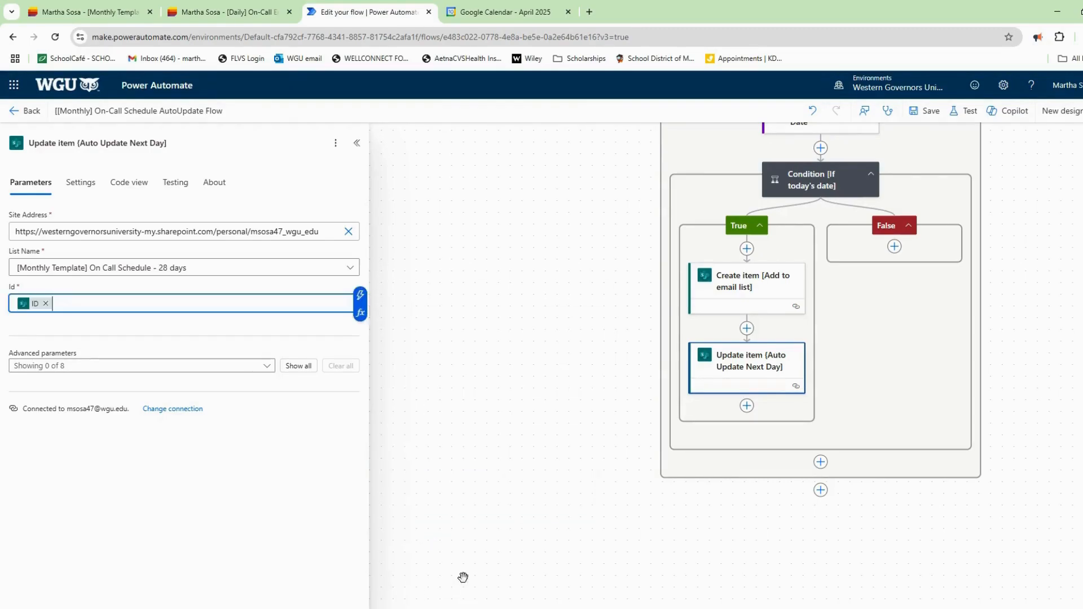
Add the NextDate column to the fields to update and begin its expression.
left_click(191, 368)
left_click(35, 494)
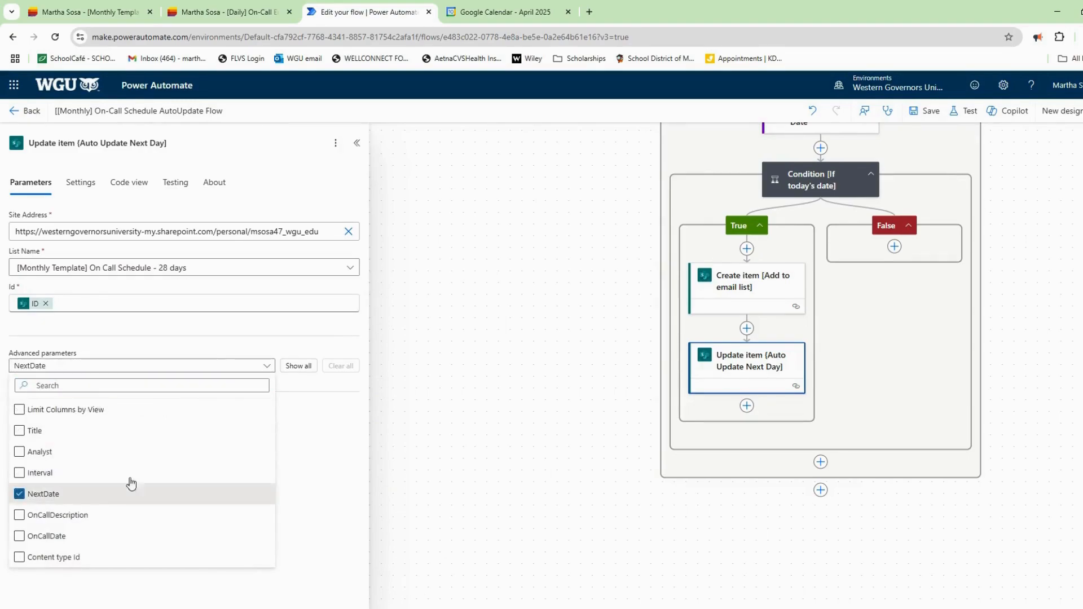
left_click(327, 378)
left_click(307, 416)
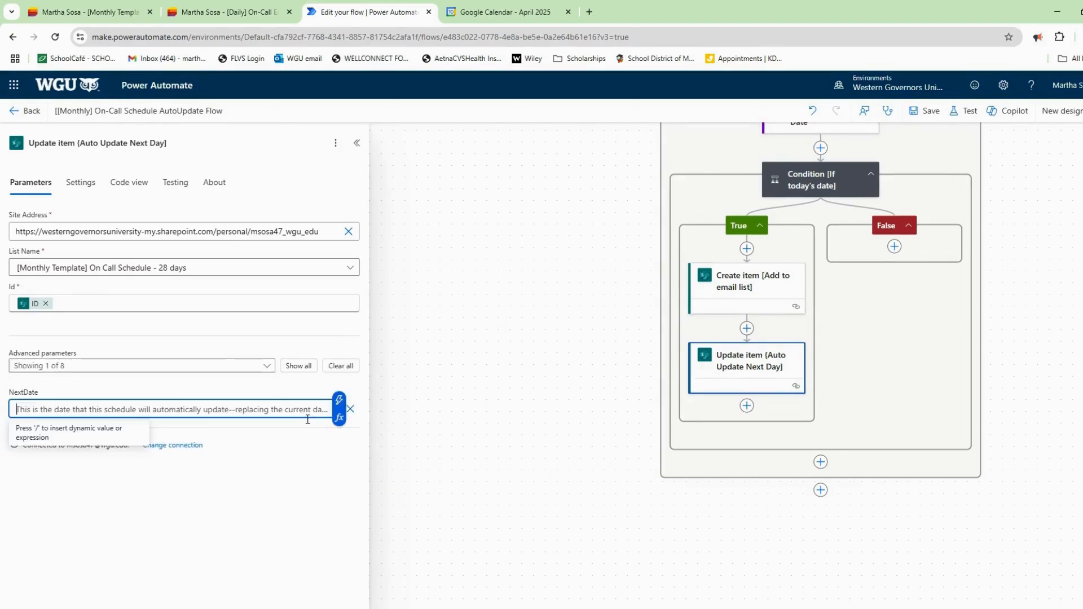
left_click(339, 418)
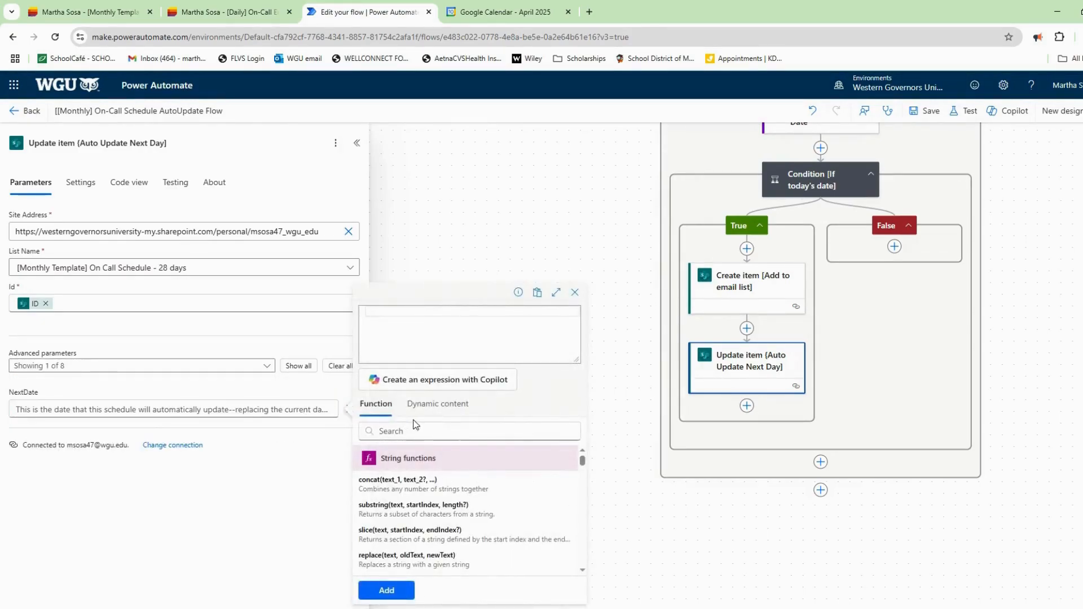
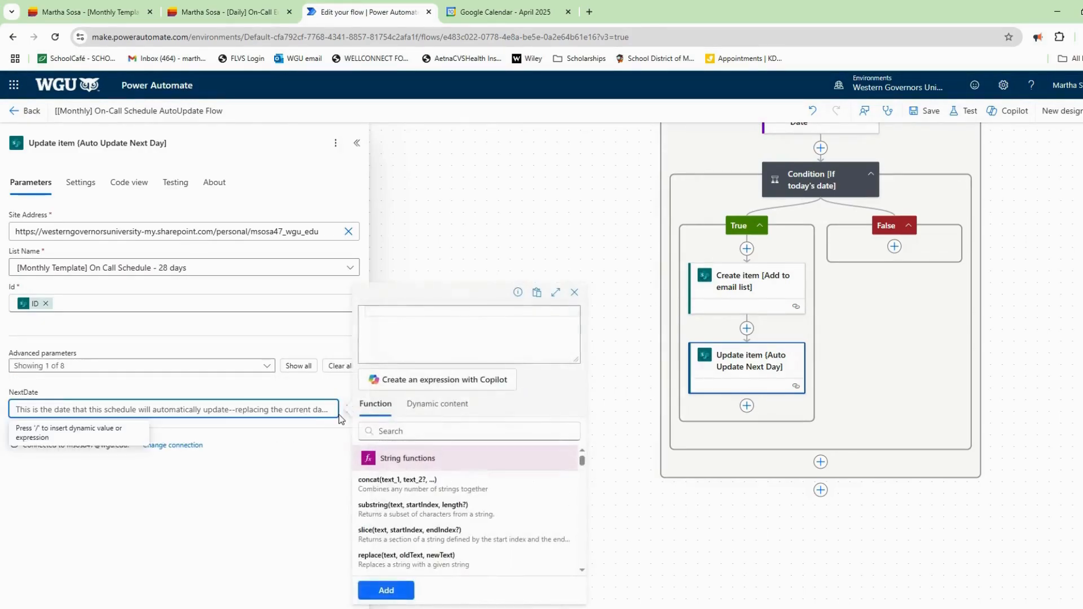
Enter addDays(items('LoopTemplates')?['NextDate'], int(items('LoopTemplates')?['Interval'])) as the NextDate expression.
left_click(418, 432)
type("add")
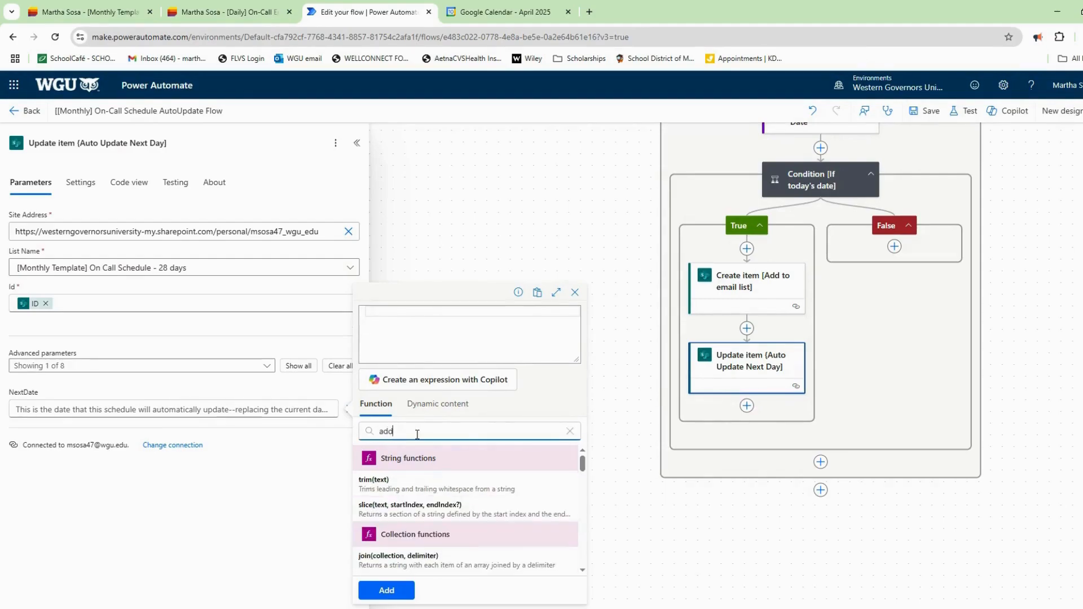
type("Day")
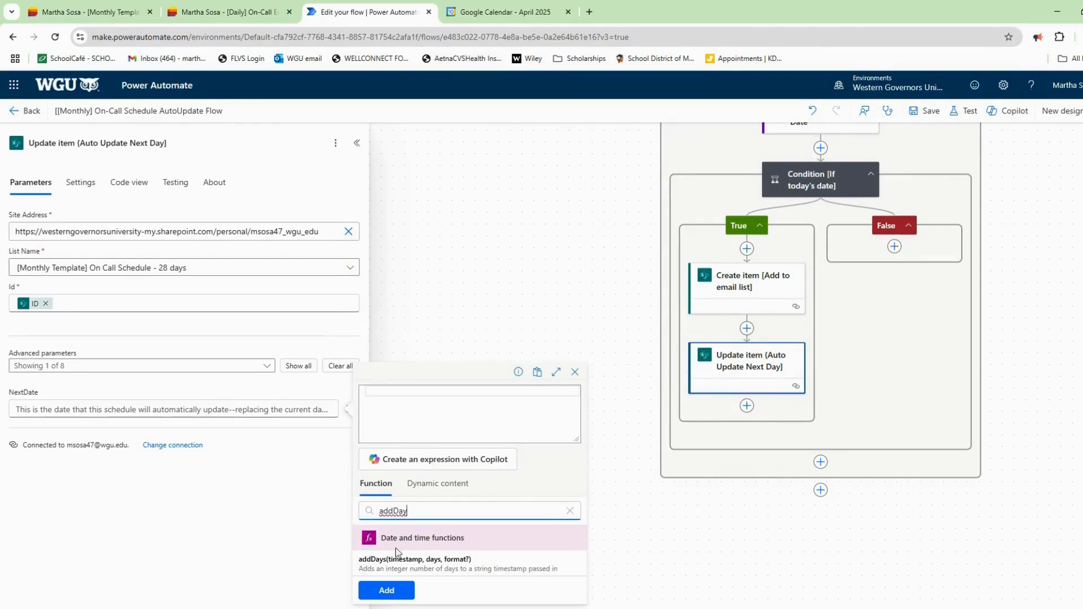
left_click(407, 562)
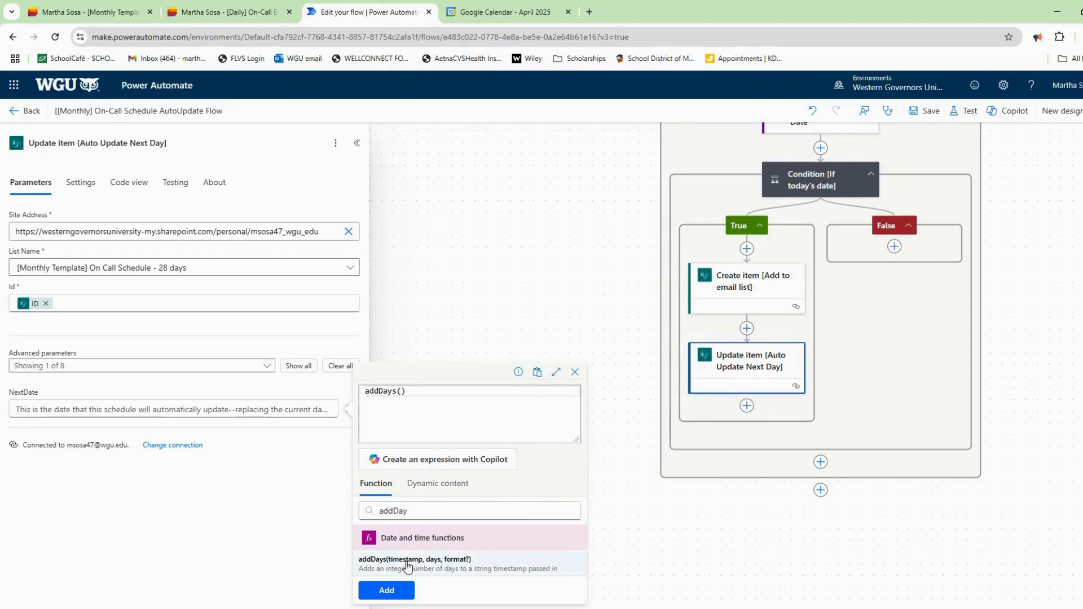
type("item")
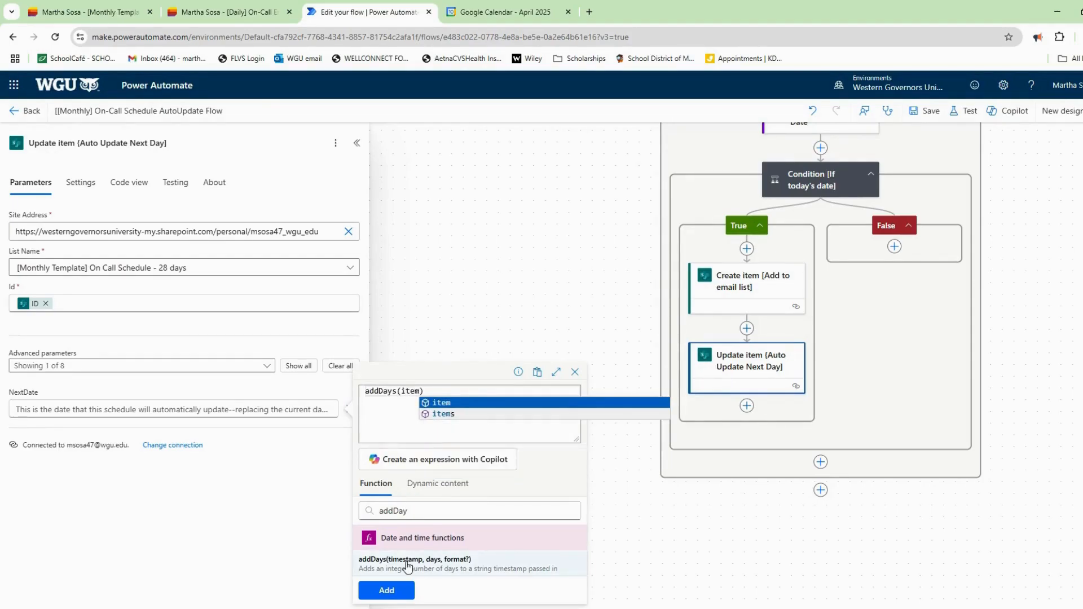
left_click(443, 414)
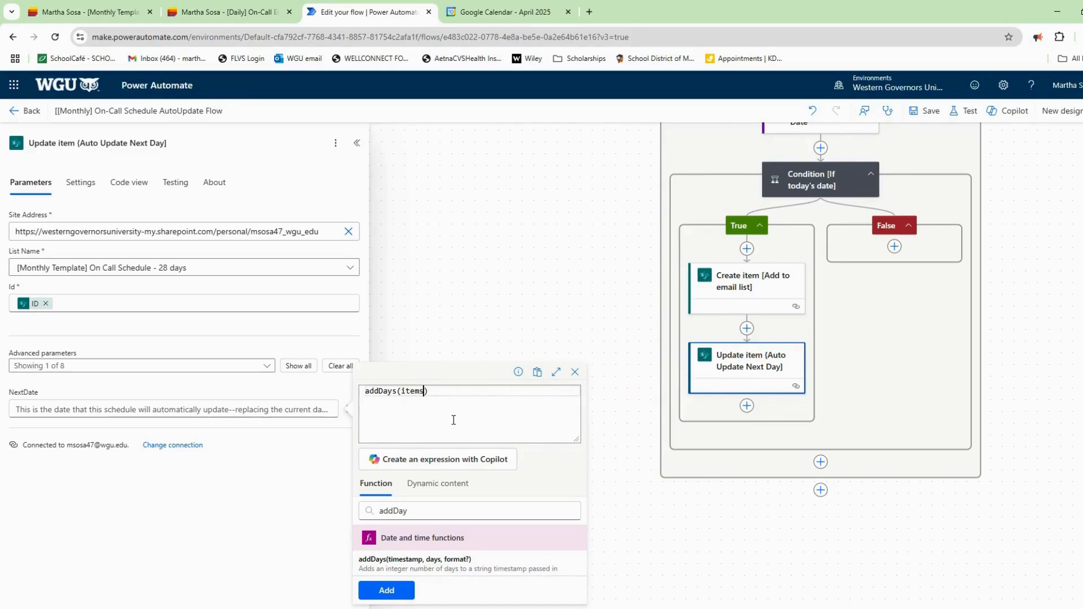
type("(")
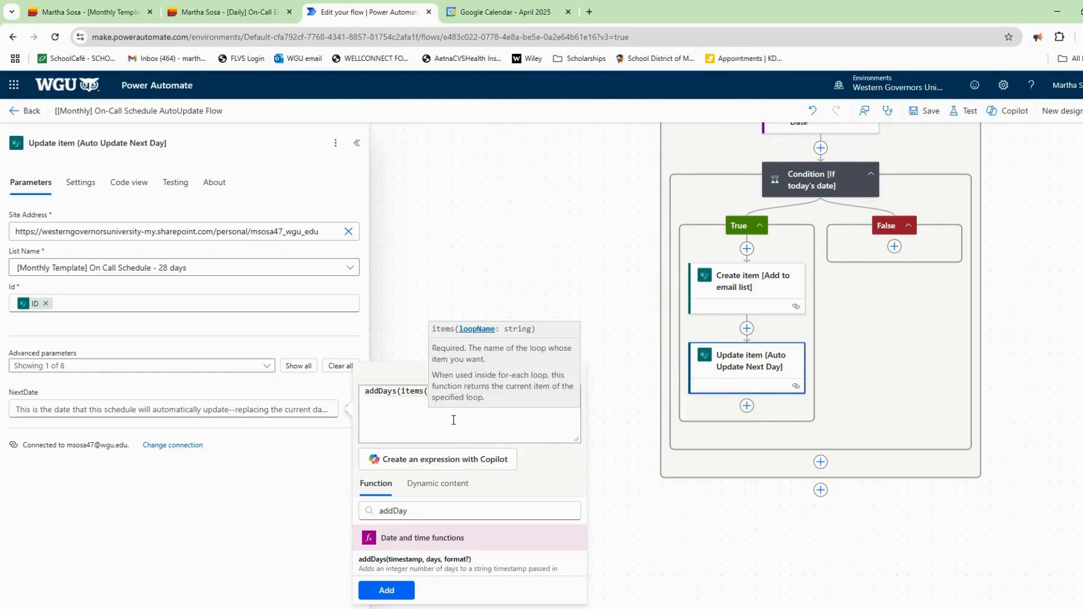
type("'")
type("LoopTemp")
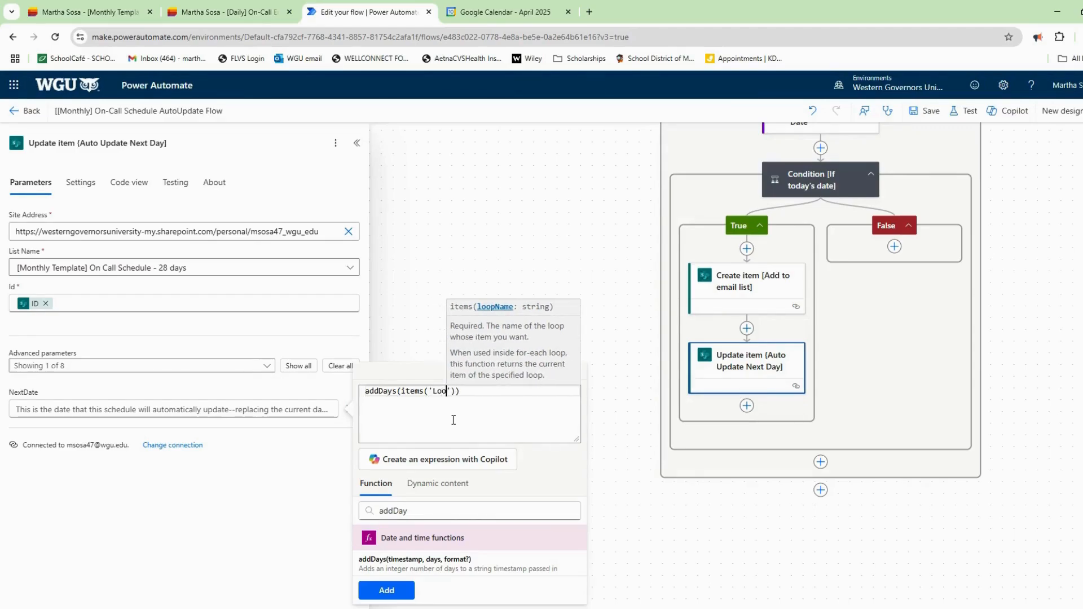
type("lates")
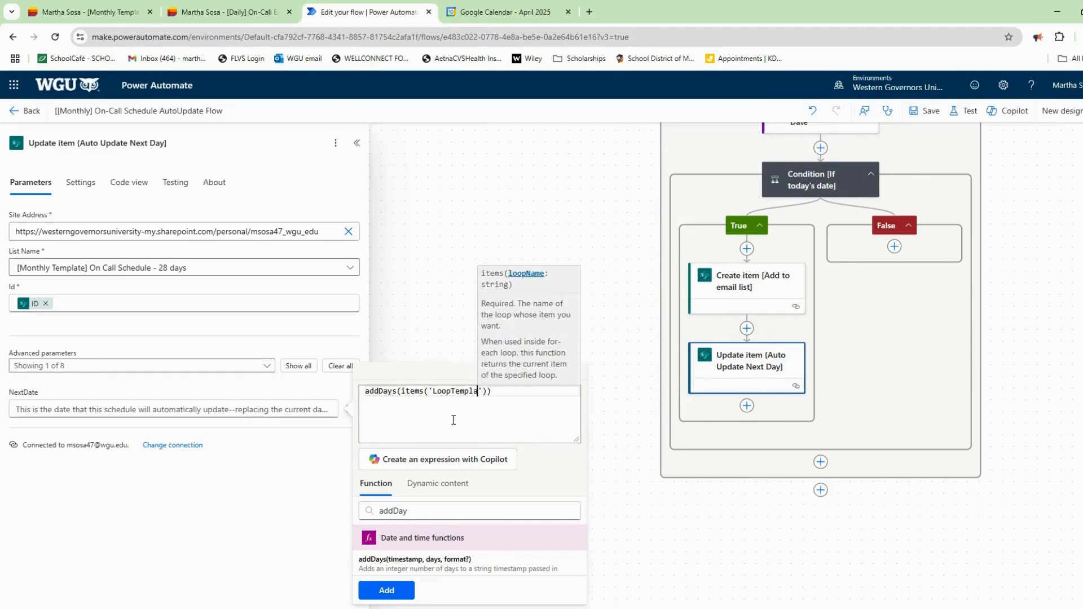
type("'")
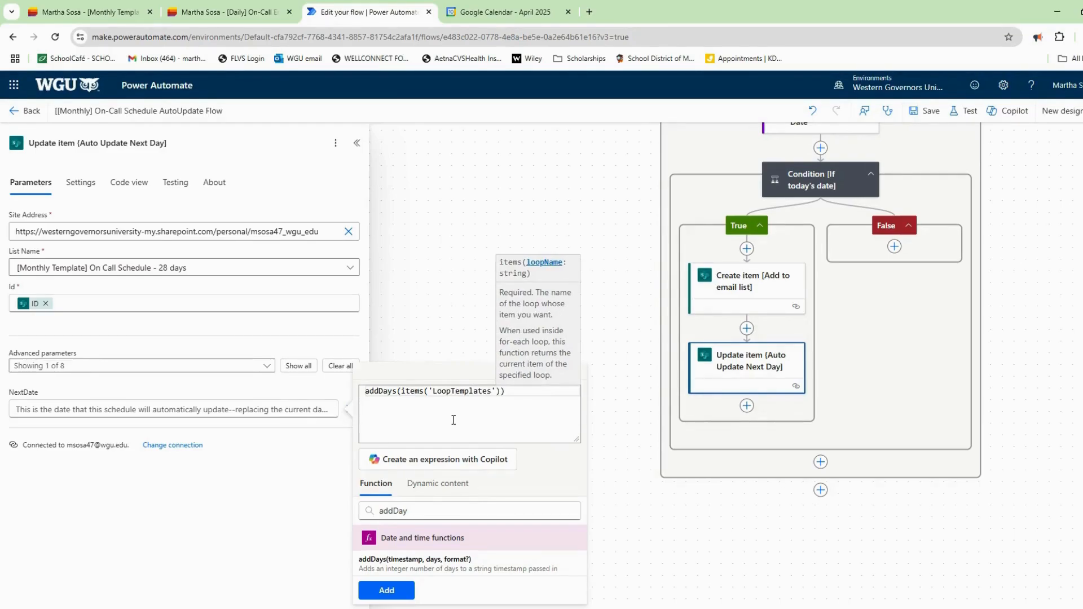
type(")?")
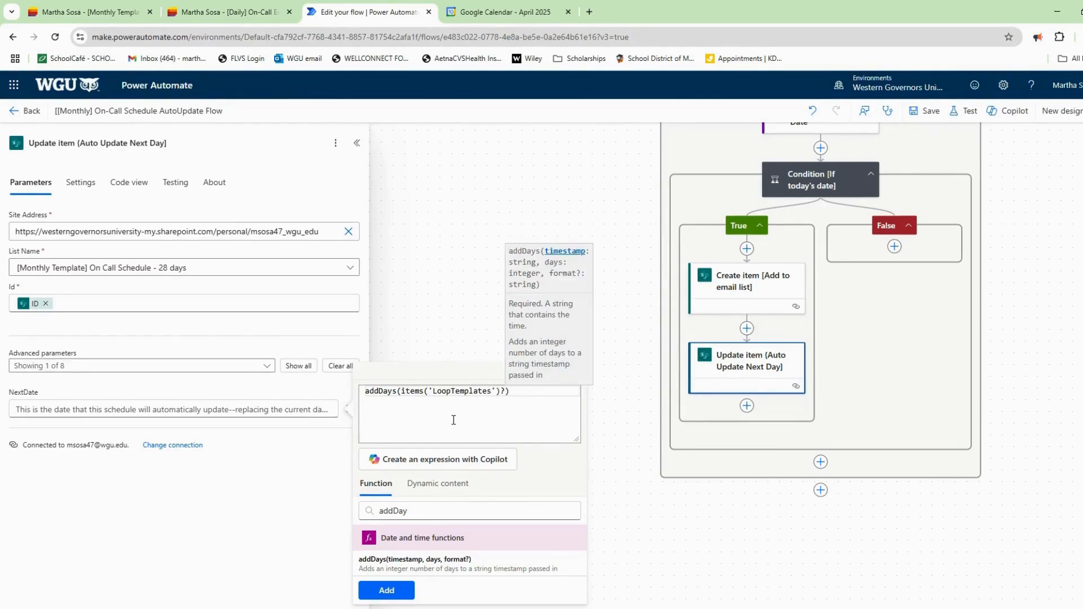
type("['")
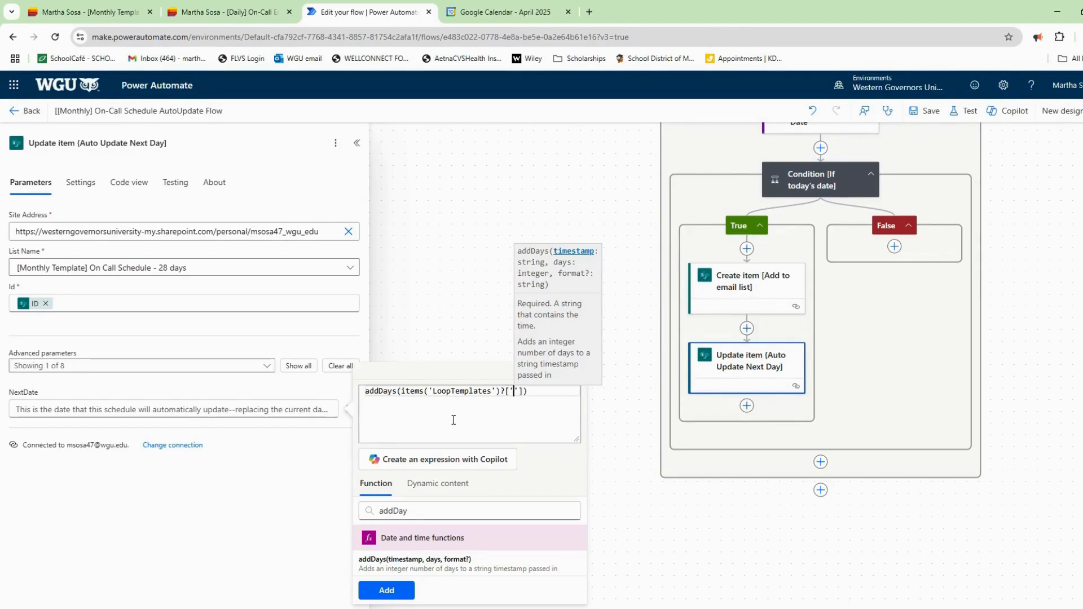
type("NextDat")
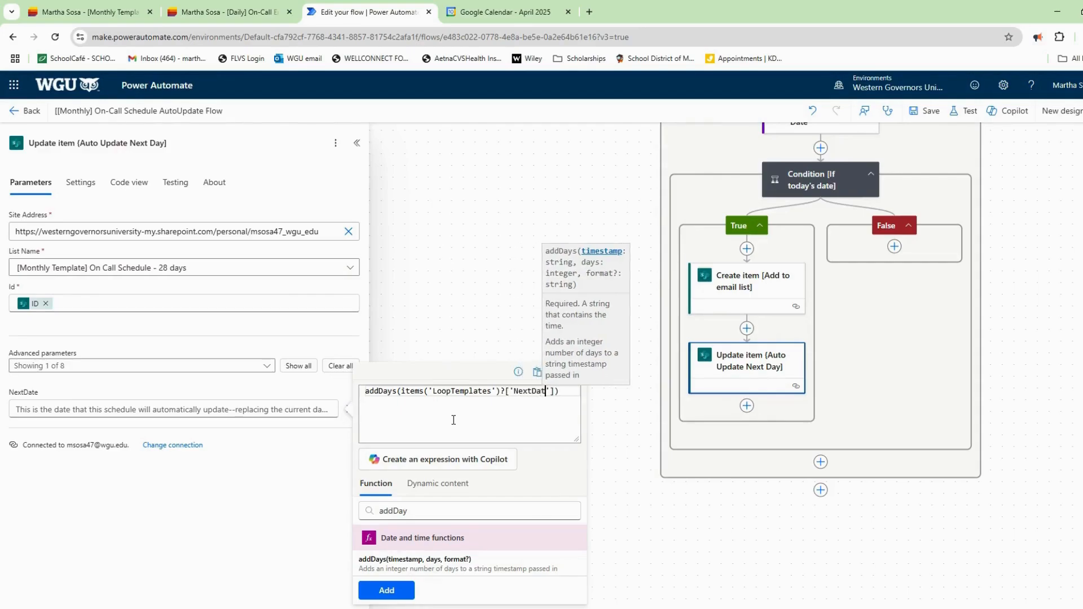
type("e")
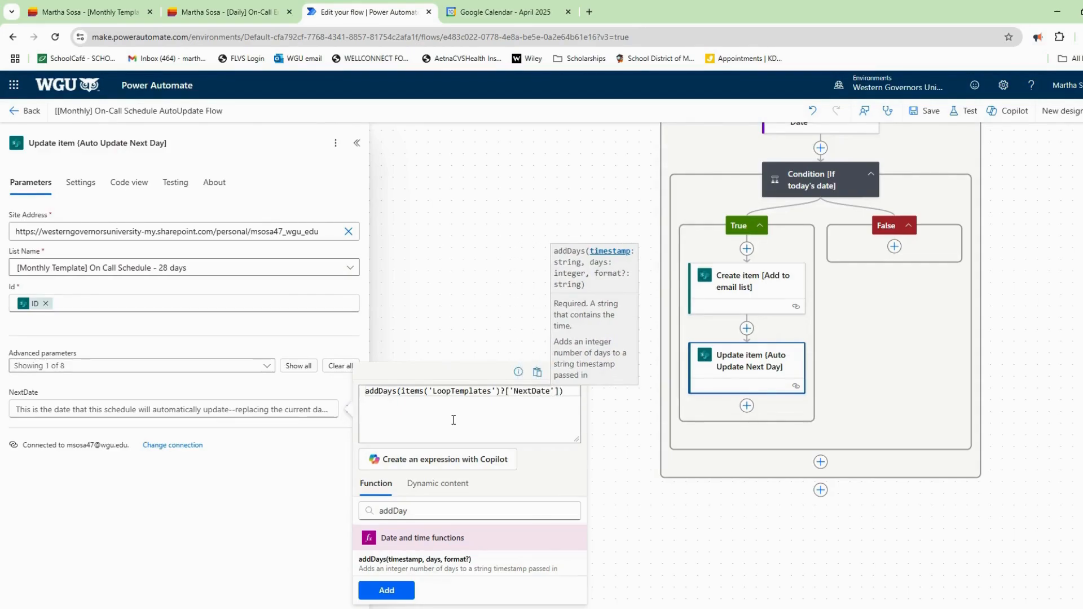
type("']")
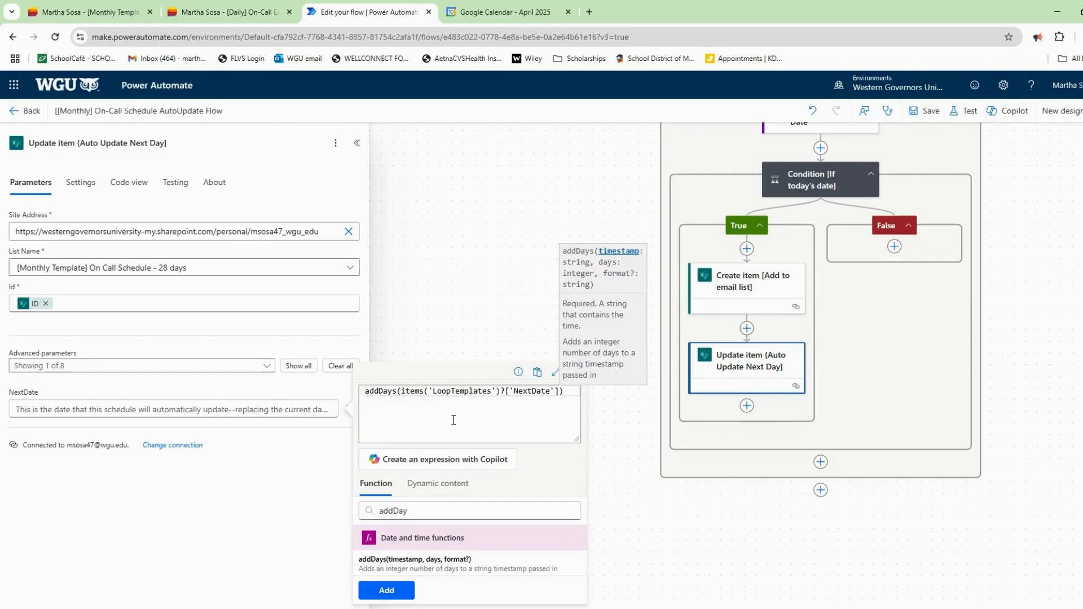
type(", int")
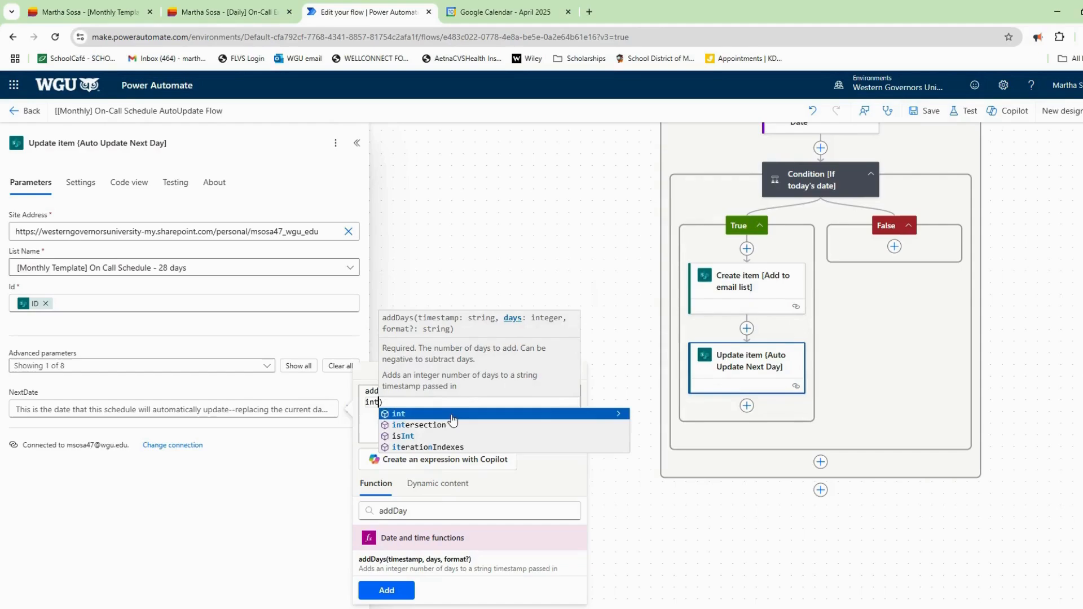
left_click(451, 415)
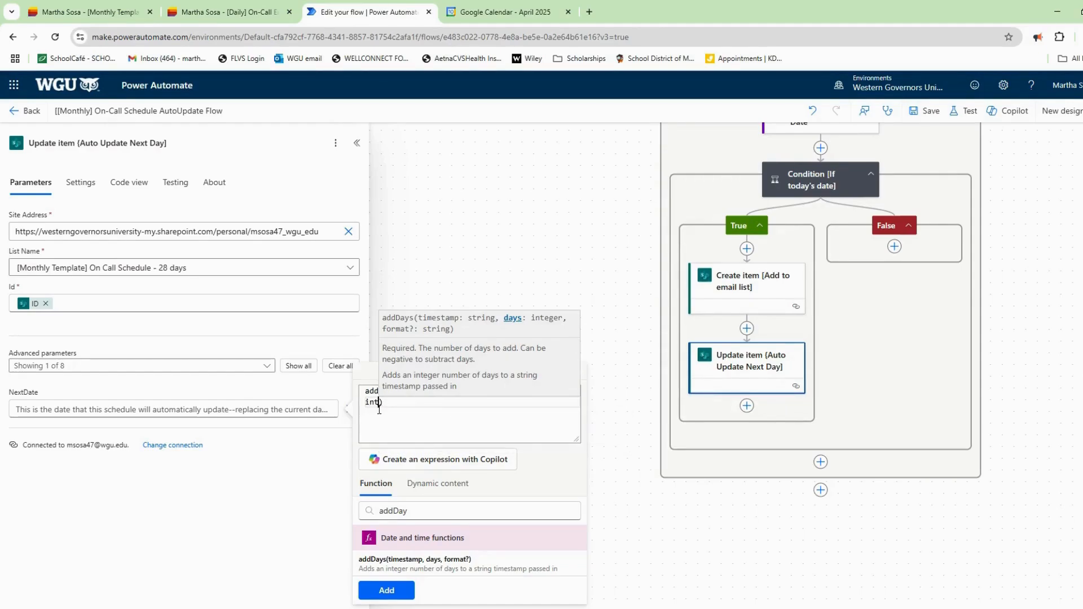
type("(items")
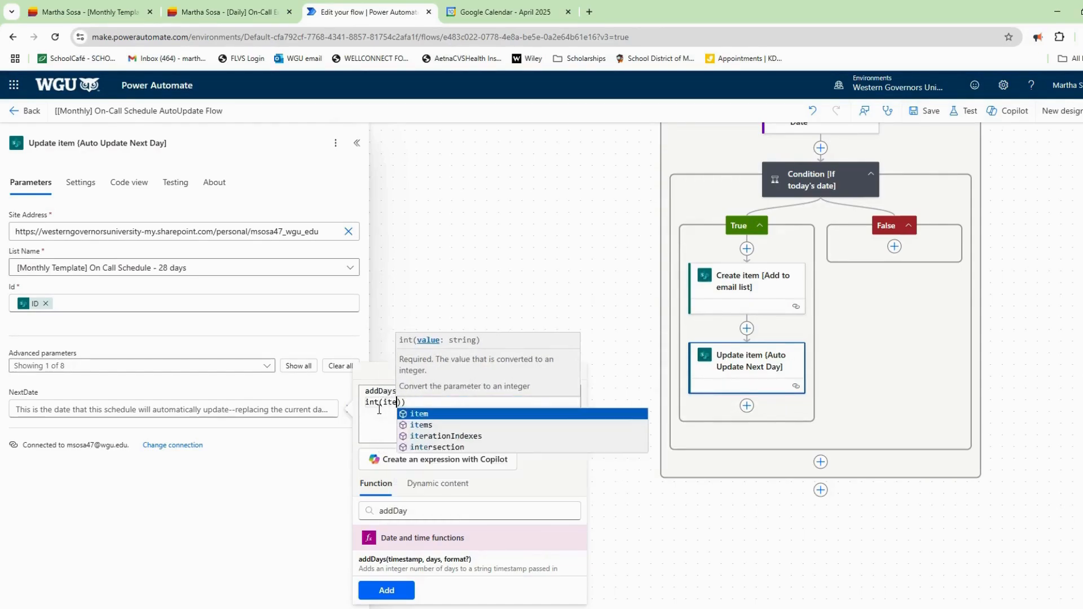
type("('LoopTem")
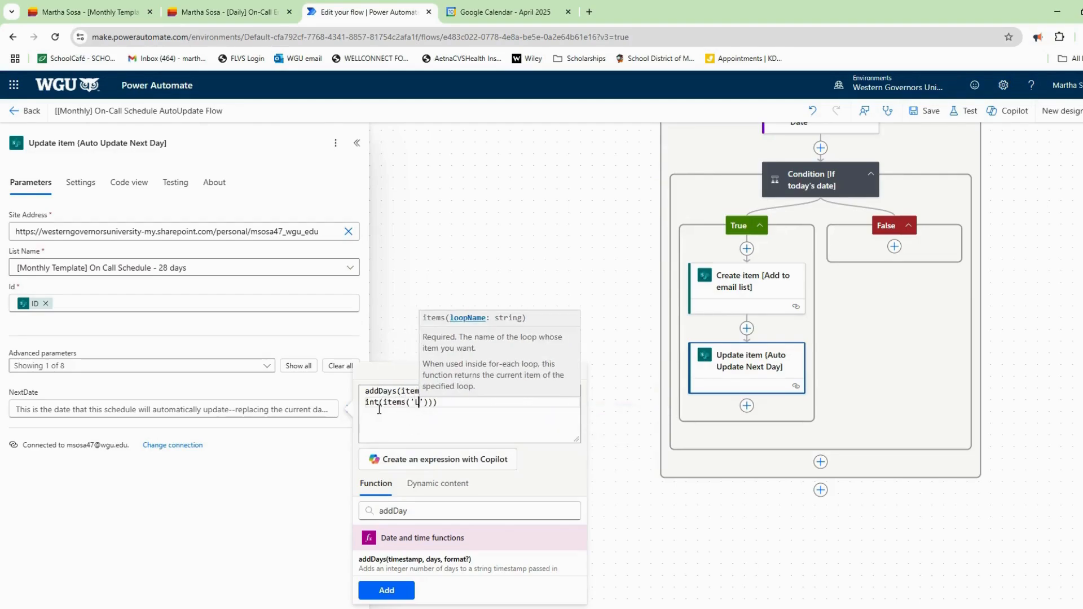
type("pl")
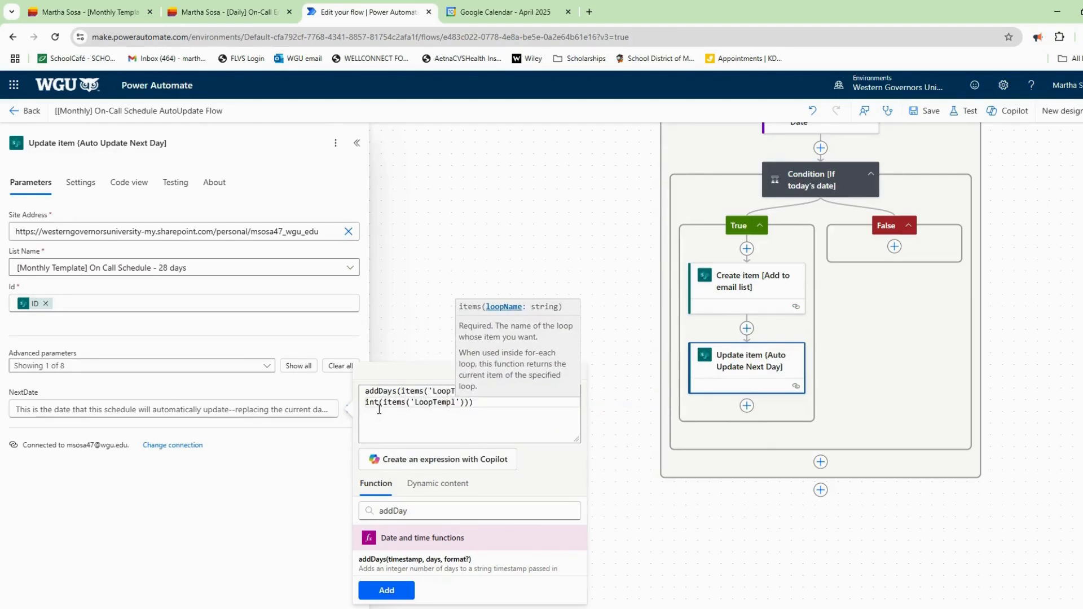
type("ates")
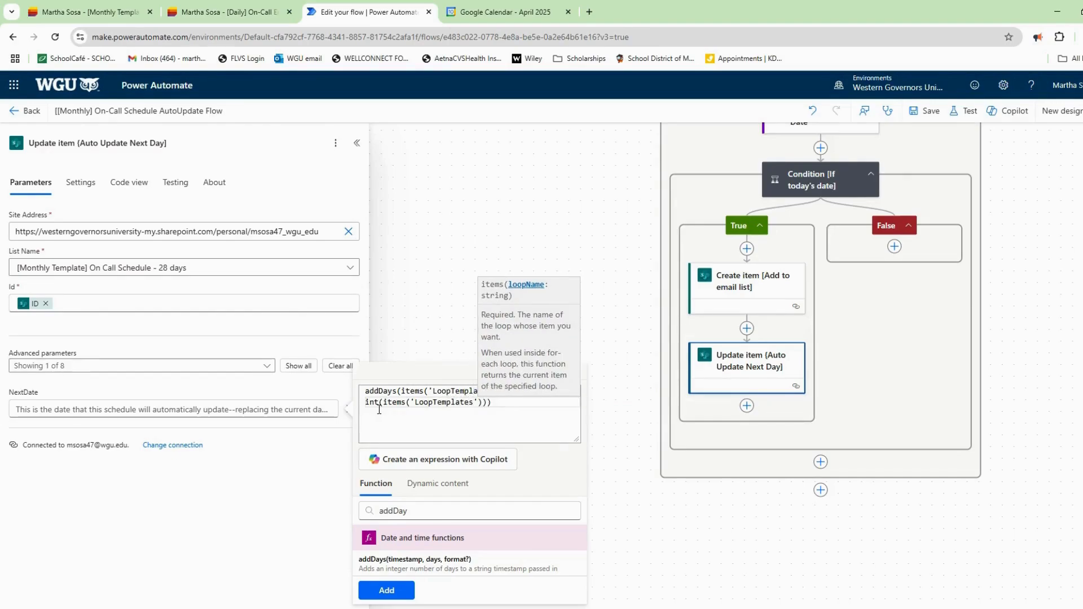
type("')?")
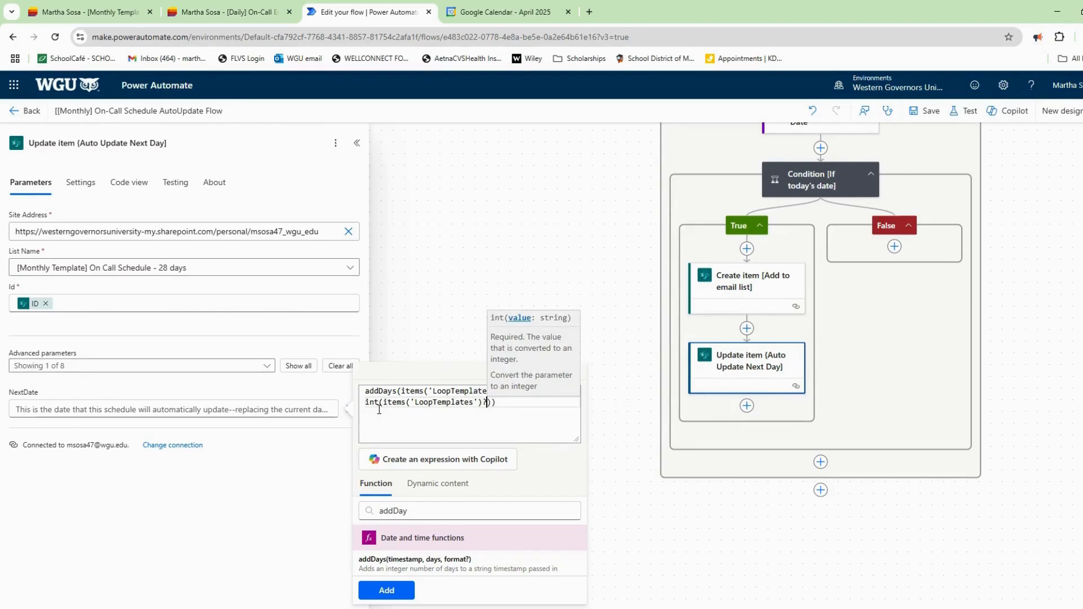
type("[")
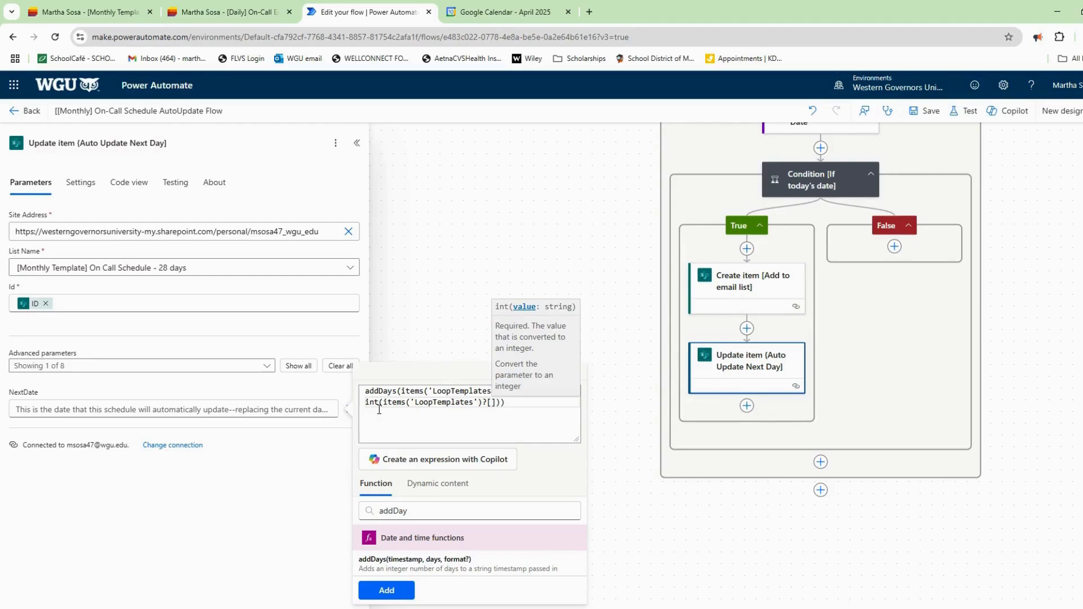
type("'I")
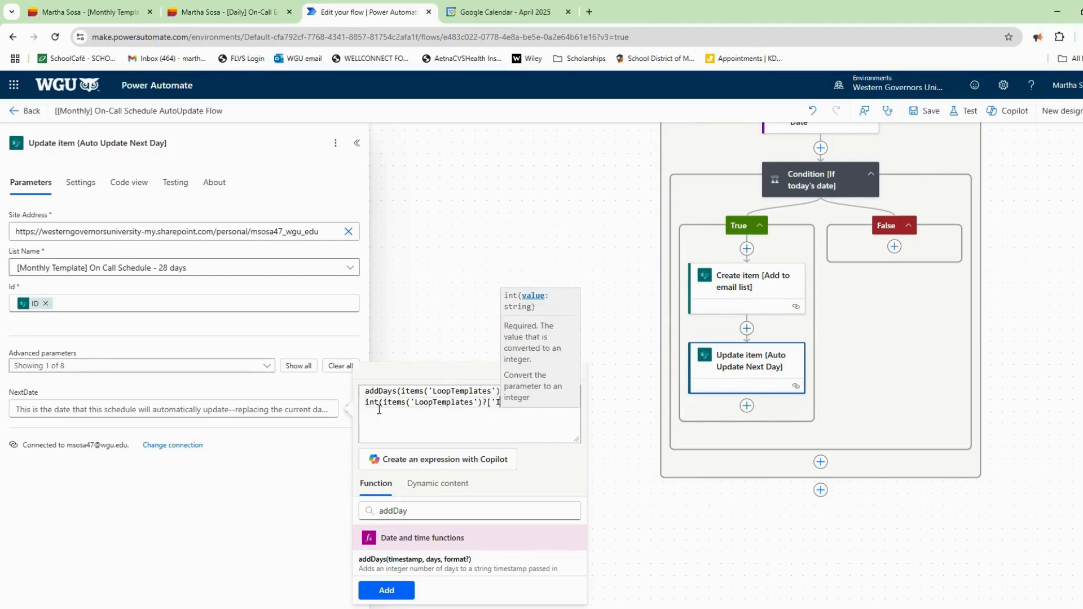
type("nterval")
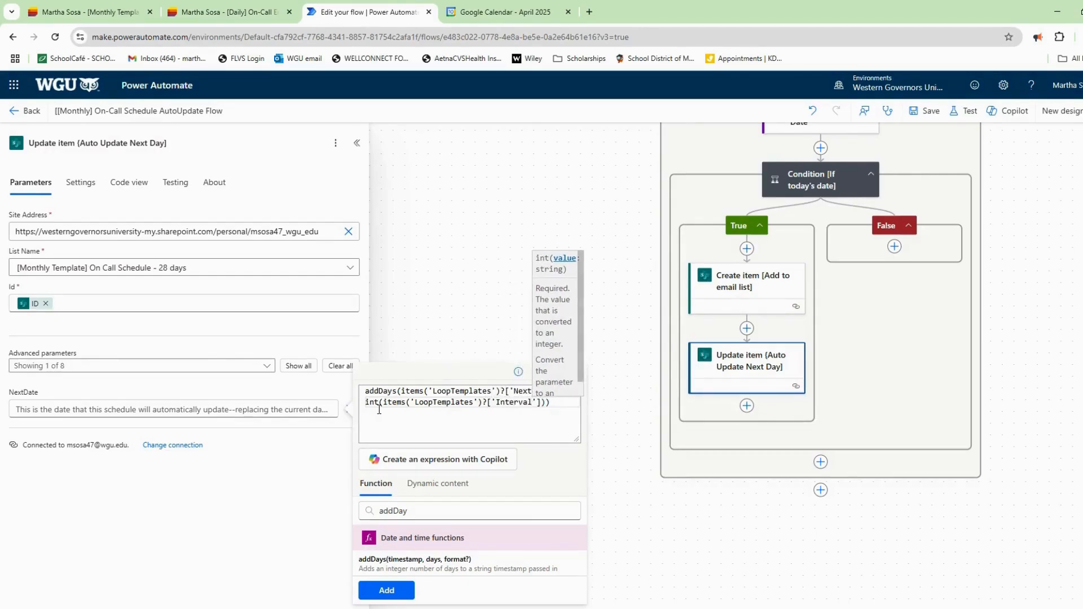
type("'")
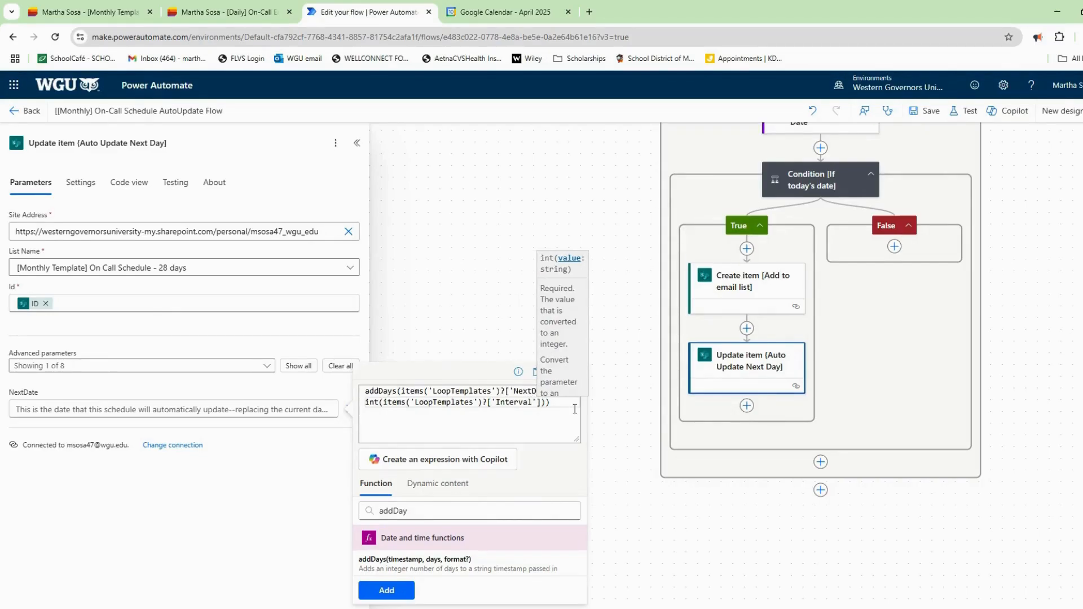
left_click(402, 597)
Add the OnCallDate column to the Update item fields and open its expression editor.
left_click(216, 368)
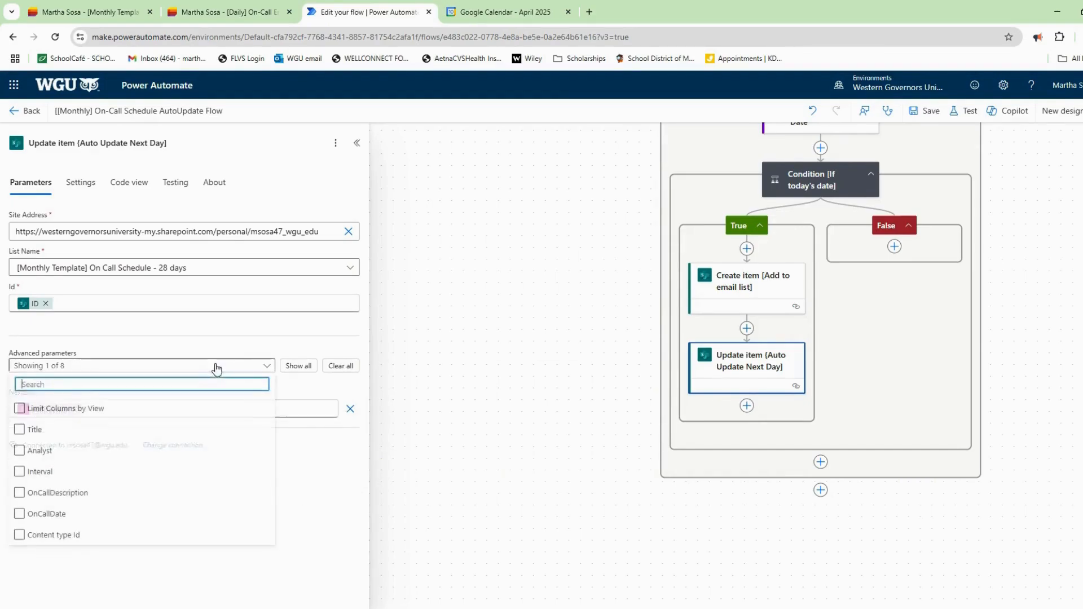
left_click(49, 515)
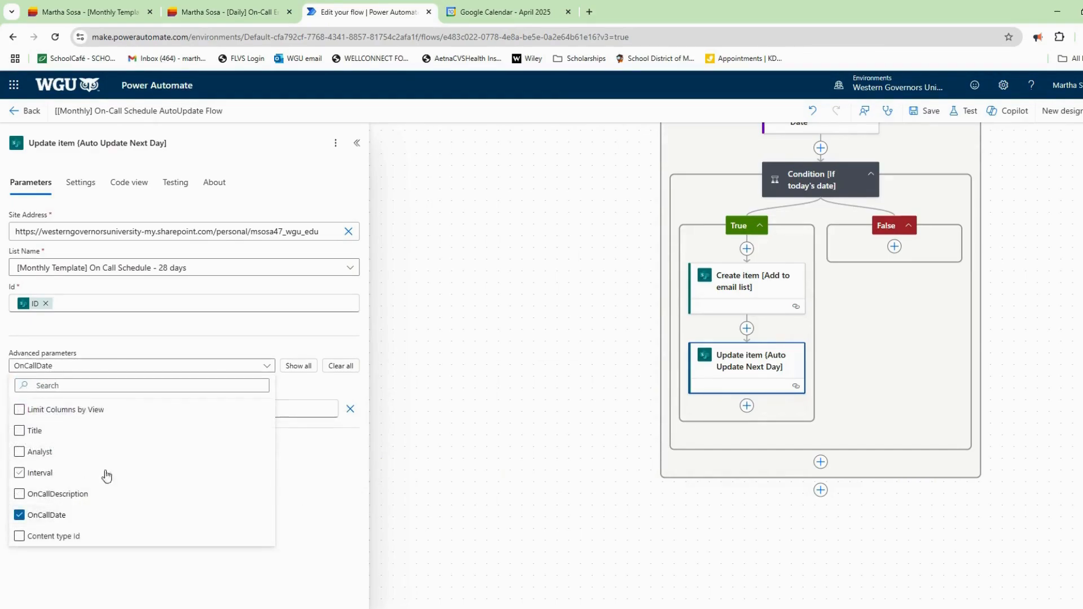
left_click(289, 392)
left_click(261, 449)
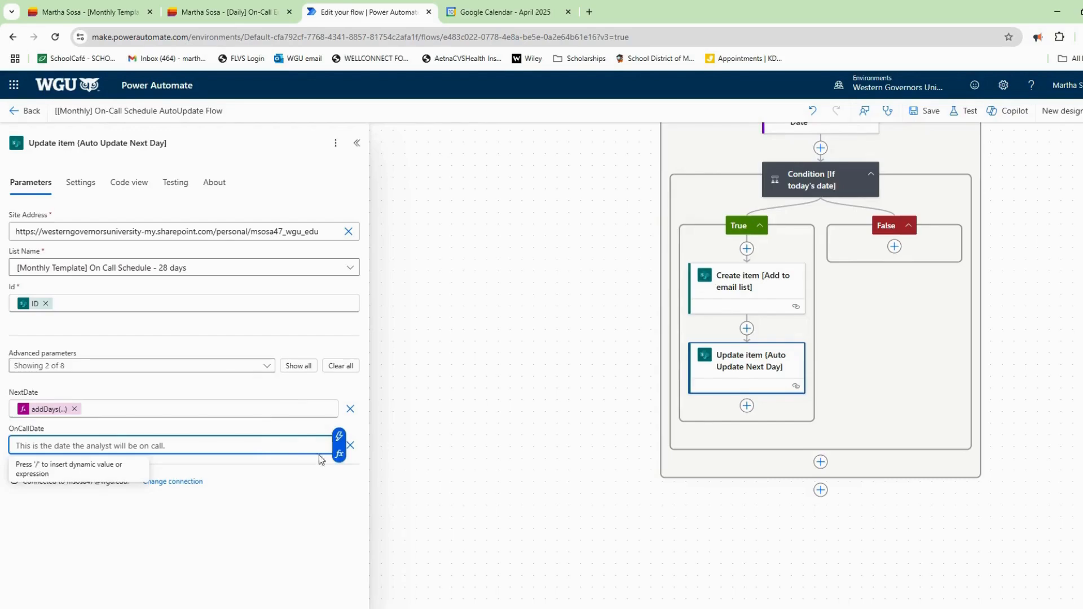
left_click(339, 454)
Begin the OnCallDate expression with addDays(items('LoopTemplates')?['OnCallDate'], correctly quoting the field name.
type("addDay")
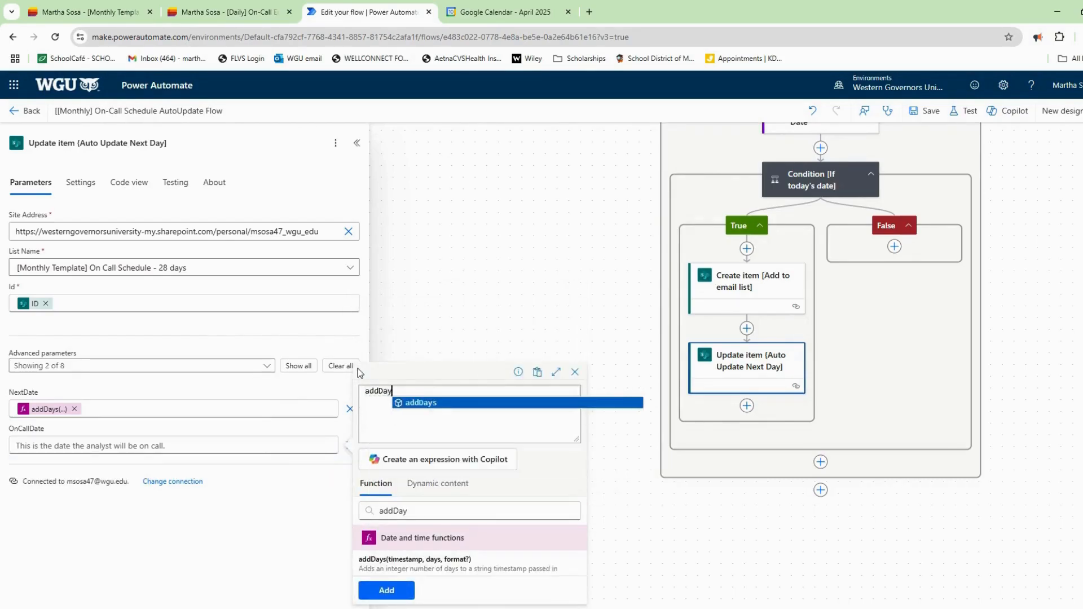
type("s")
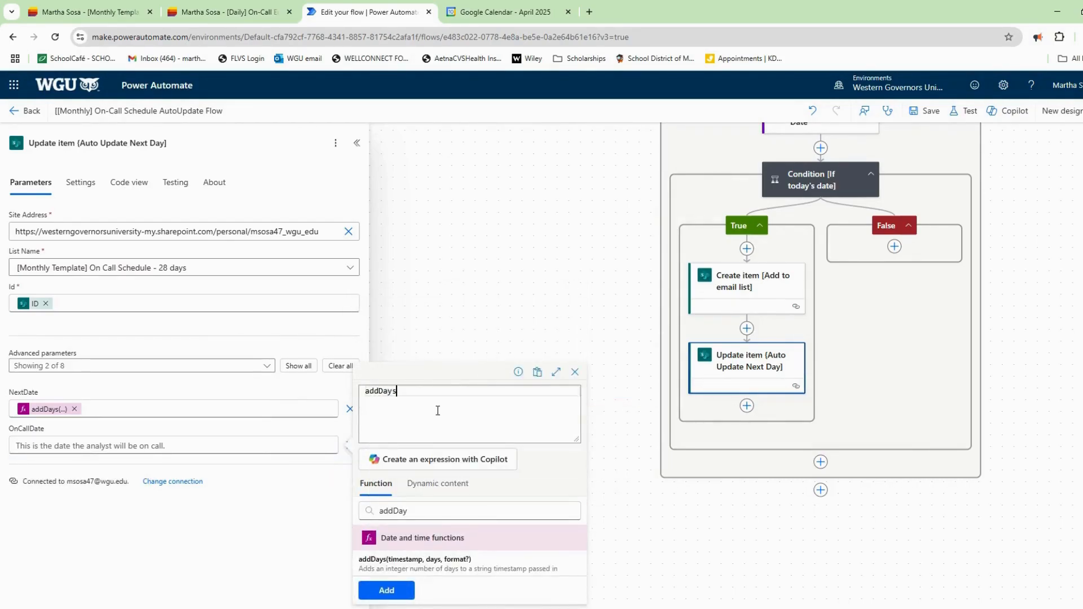
type("(it")
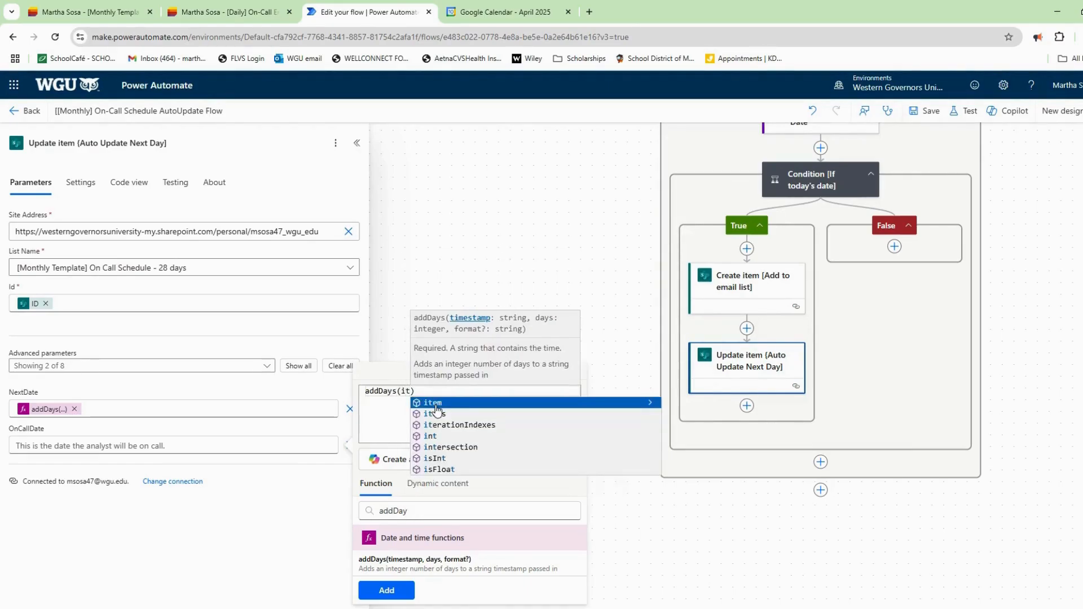
left_click(460, 417)
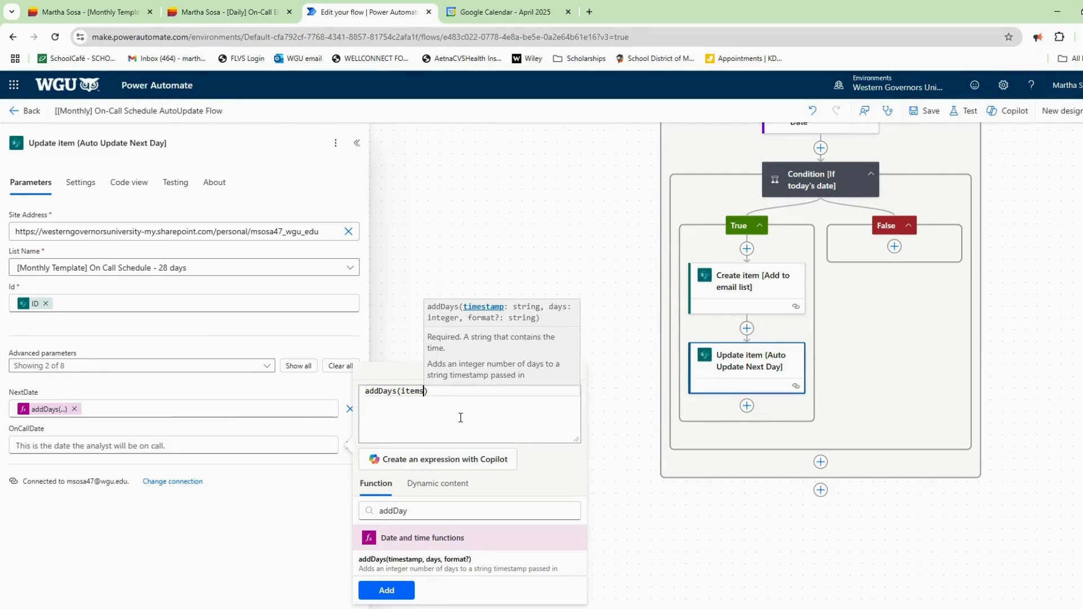
type("('Loop")
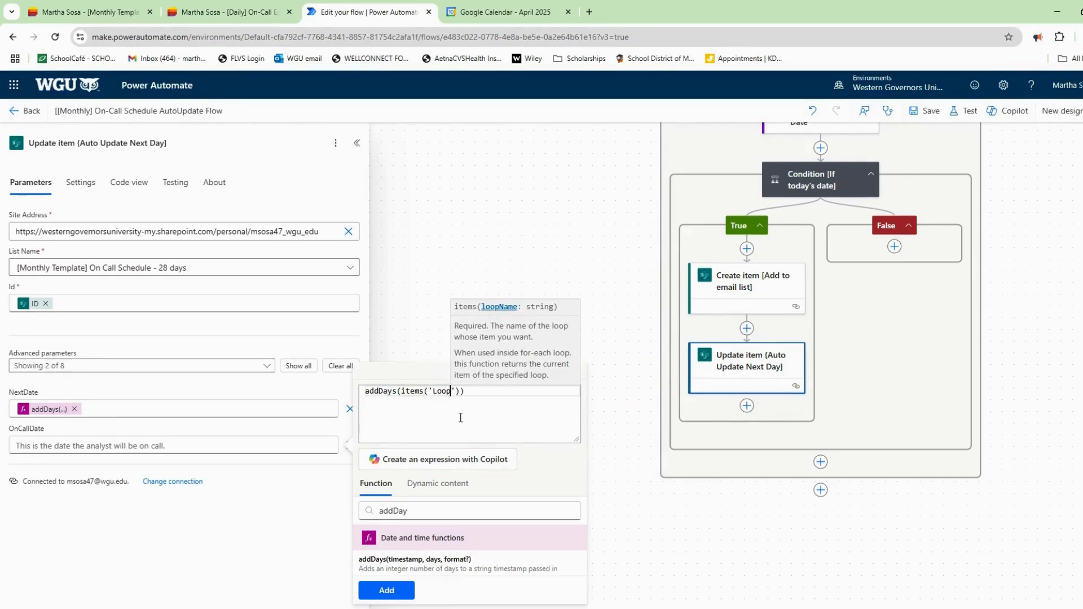
type("Templates")
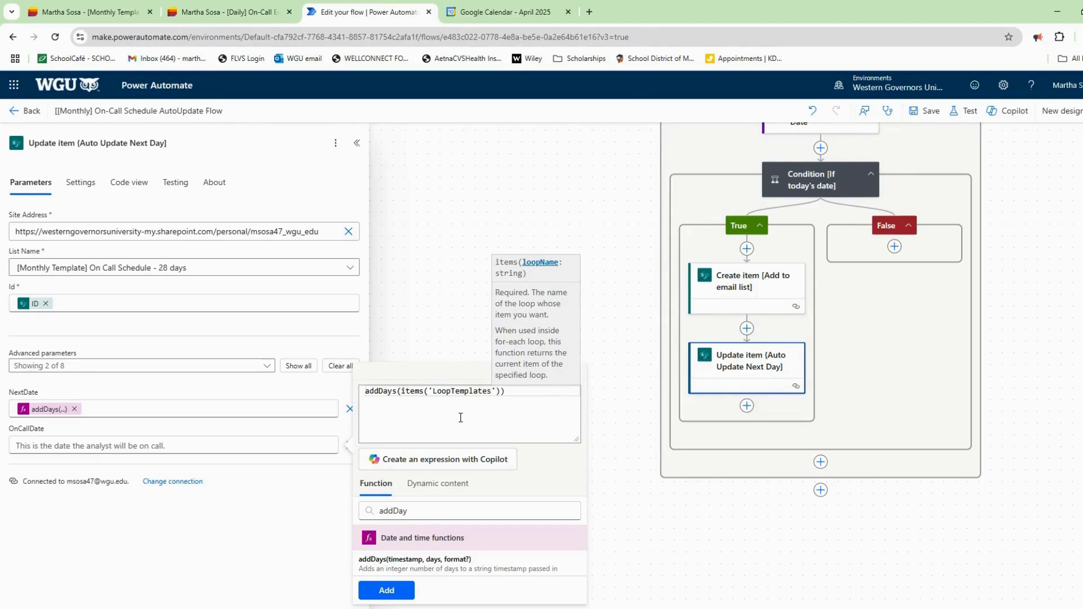
key("Right")
key("Right")
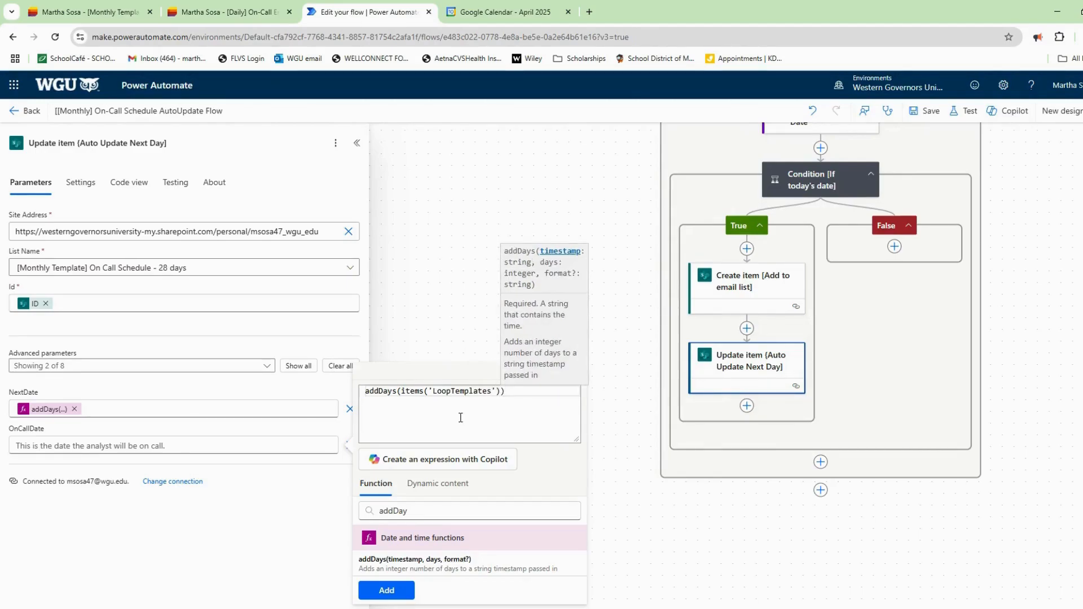
type("?")
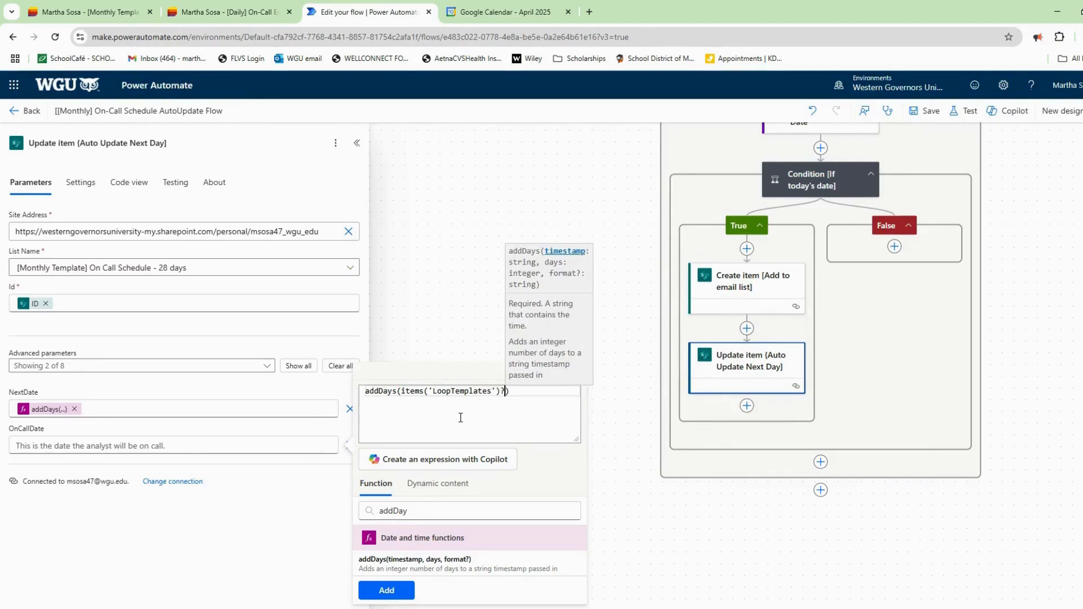
type("[On")
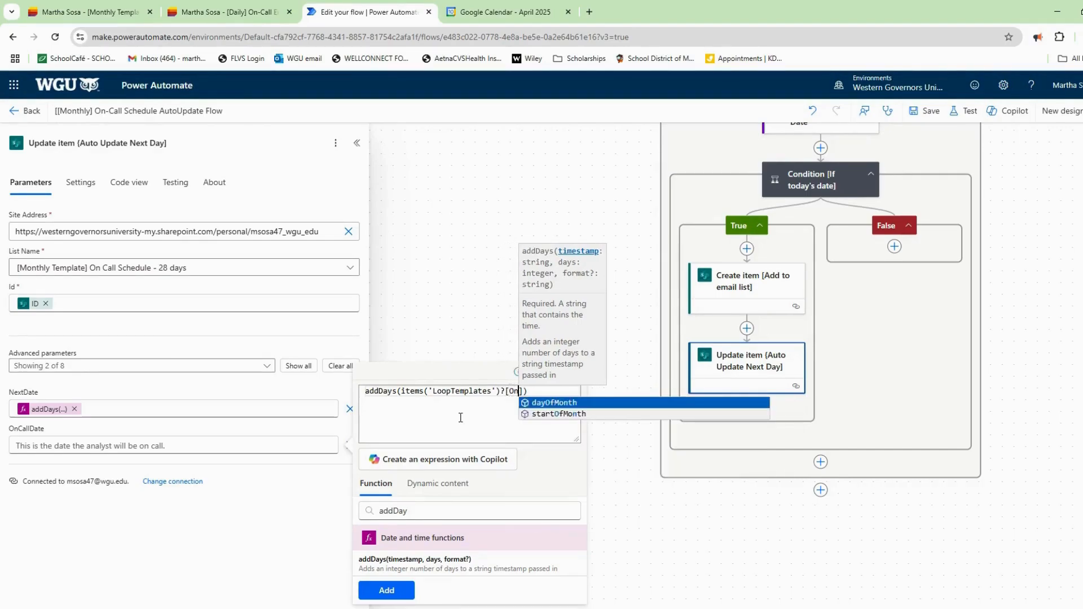
type("C")
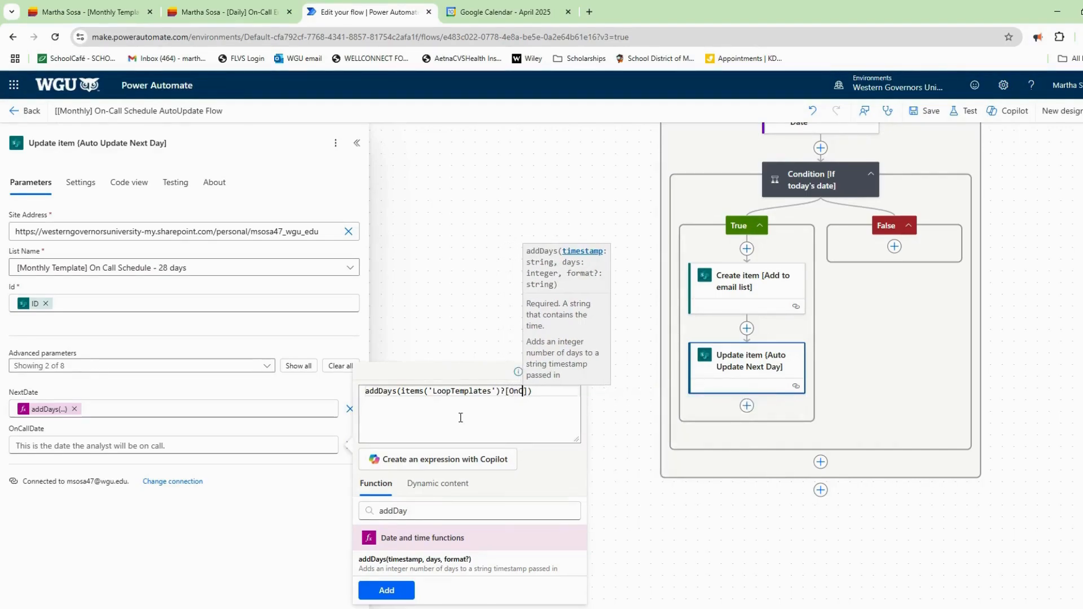
type("allDate")
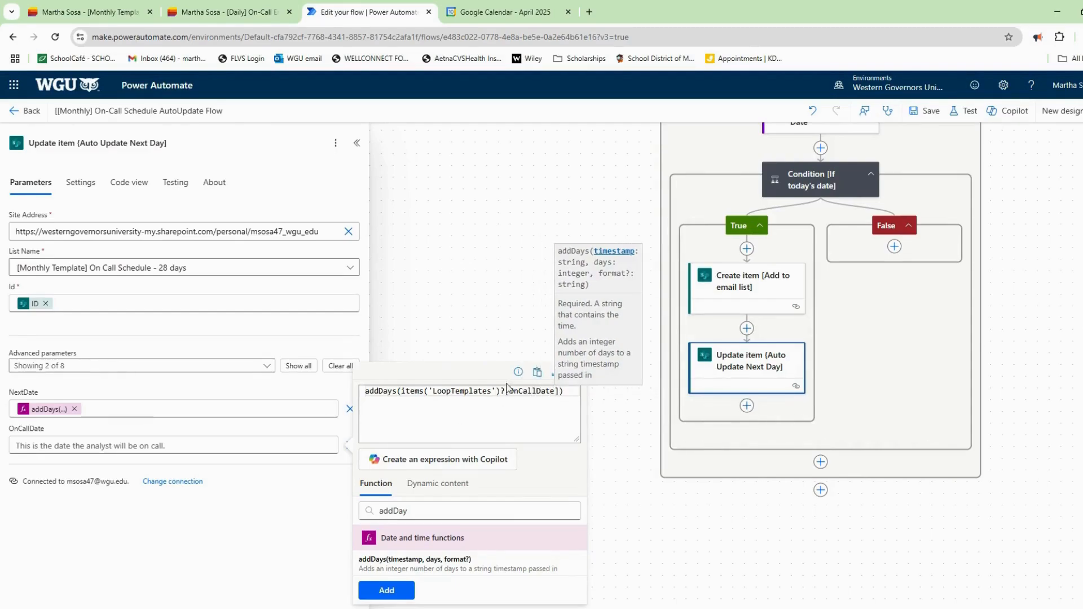
key("ctrl+shift+Left")
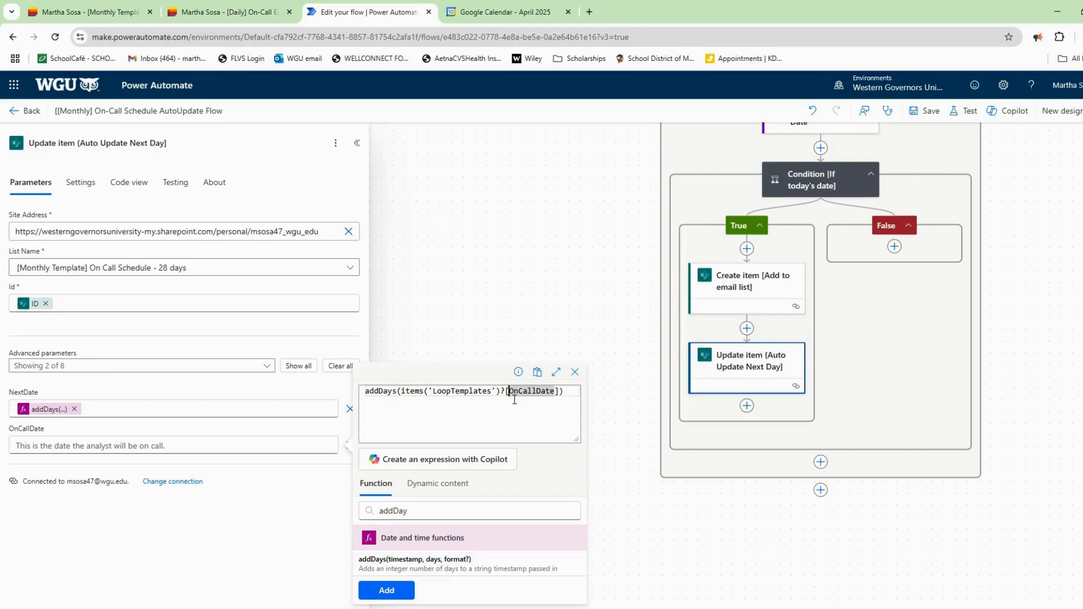
key("Left")
type("'")
key("ctrl+shift+Right")
key("Right")
type("'")
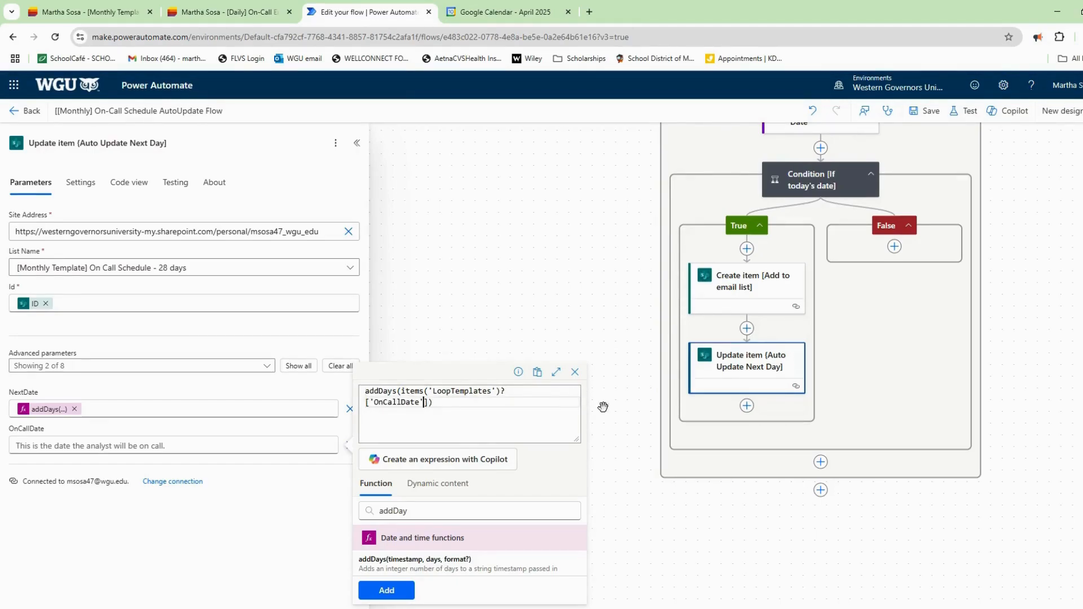
key("Right")
Finish the days argument as int(items('LoopTemplates')?['Interval']), apply it, and save the flow.
type(",int")
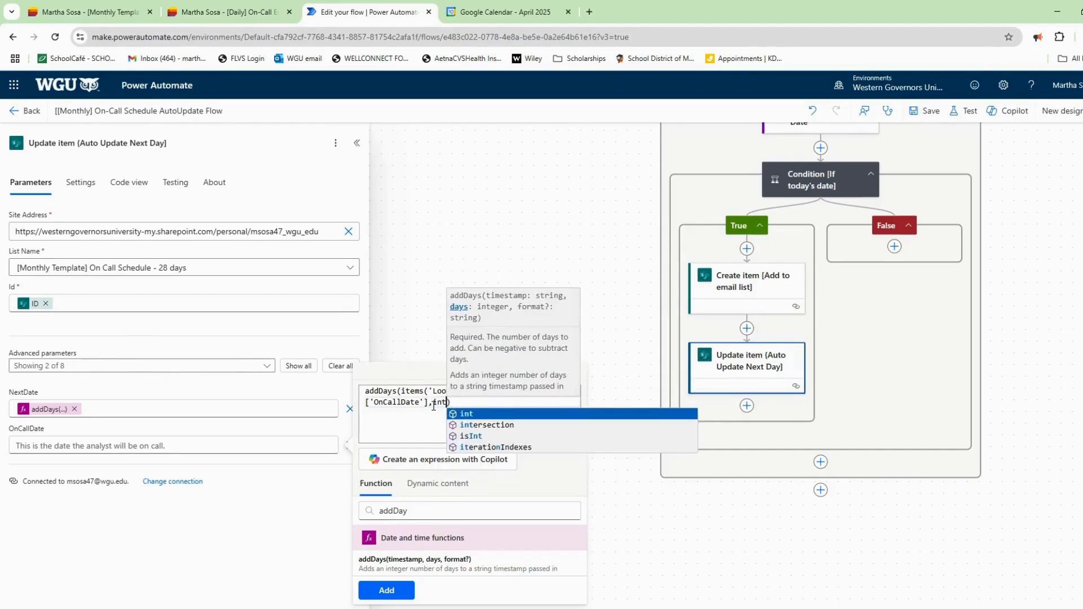
key("Escape")
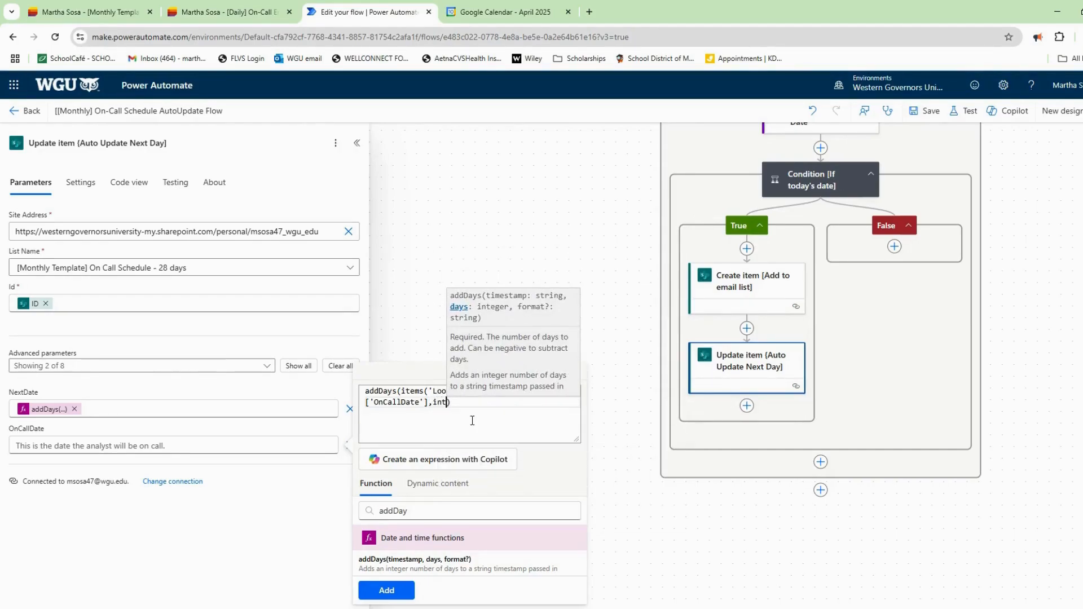
type("(items")
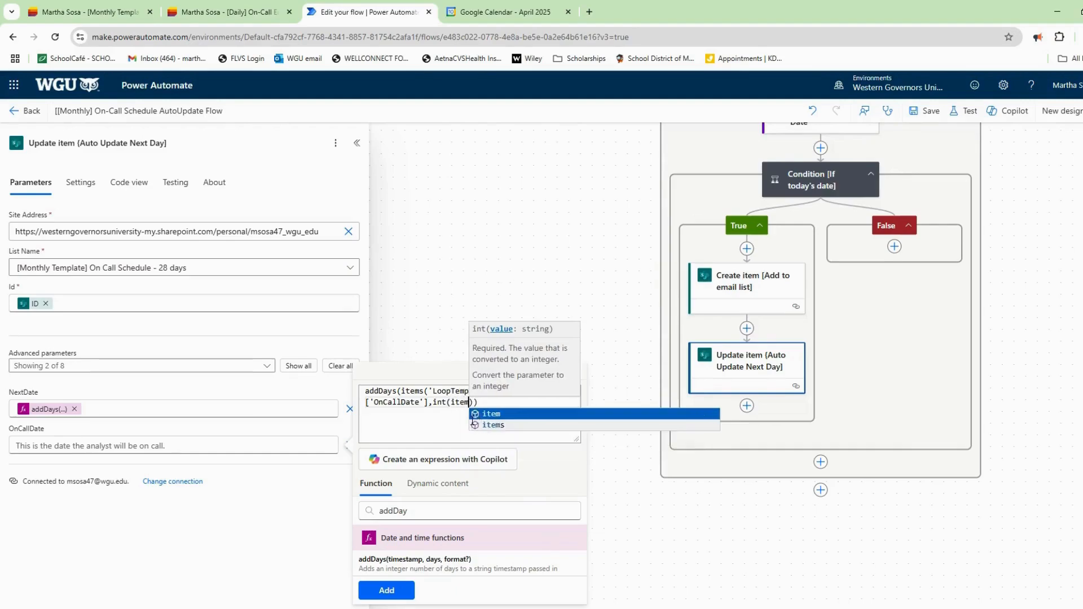
type("('Loop")
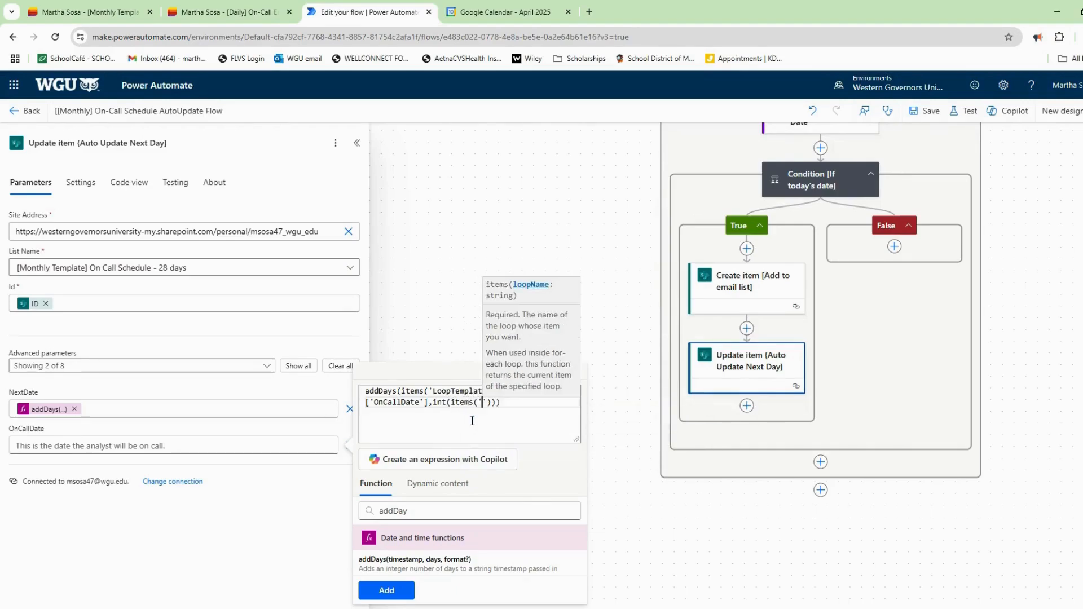
type("Templates")
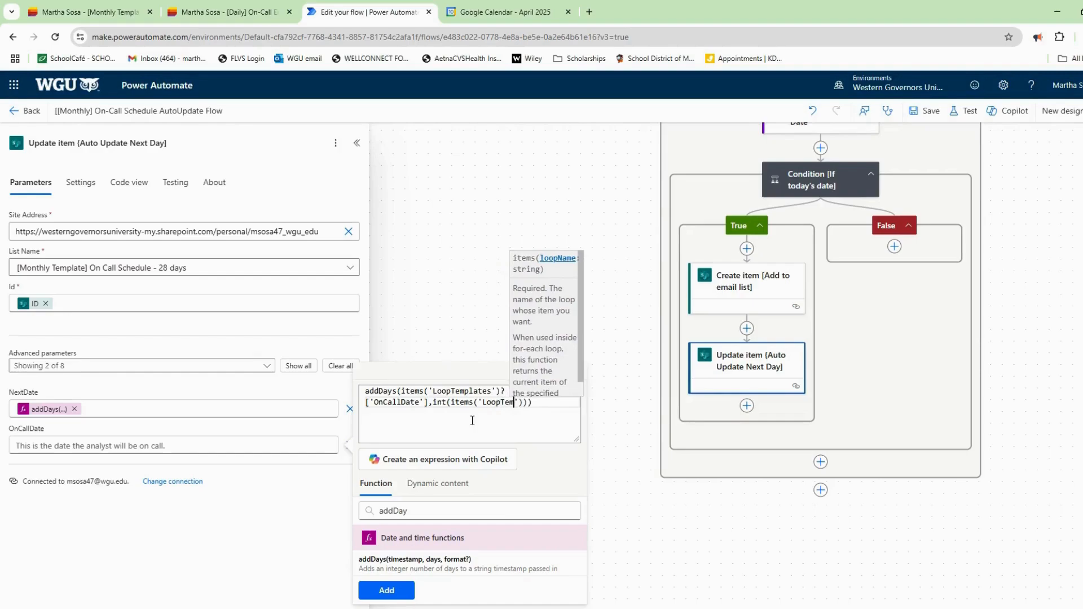
type("')")
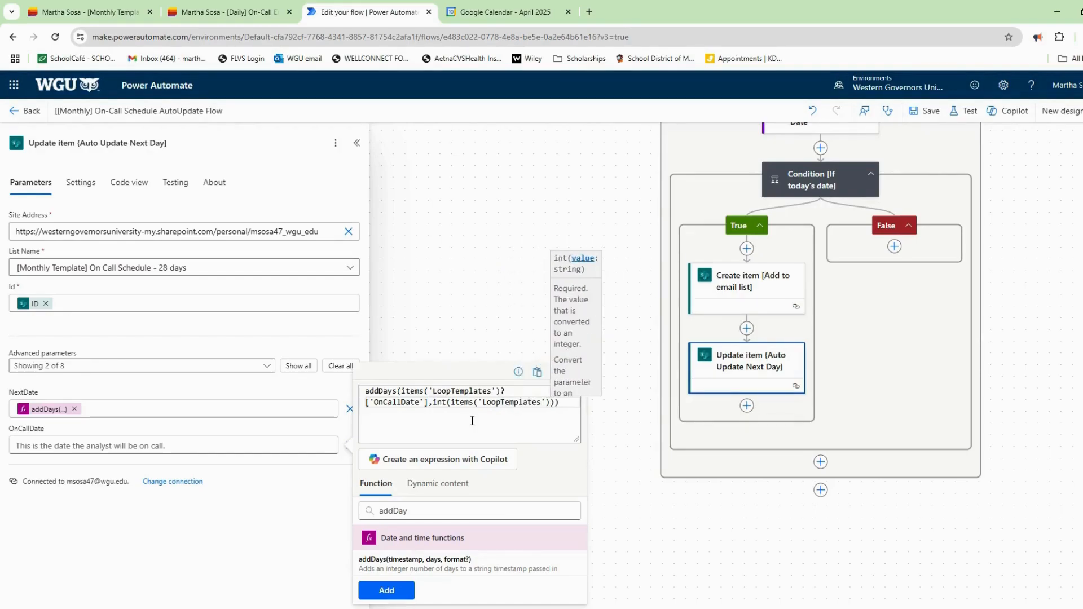
type(")")
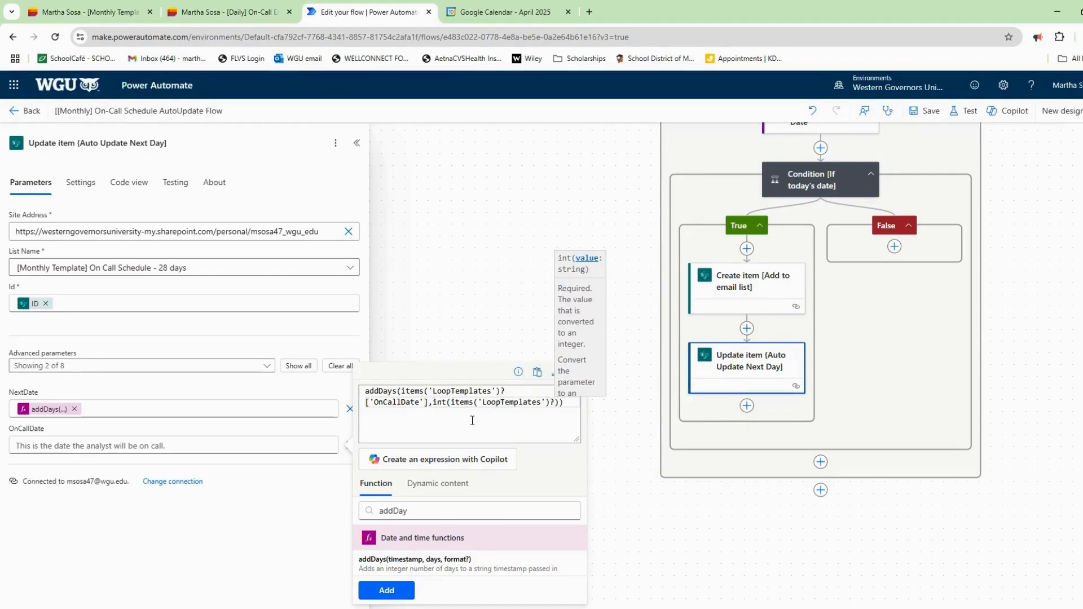
type("['Interval")
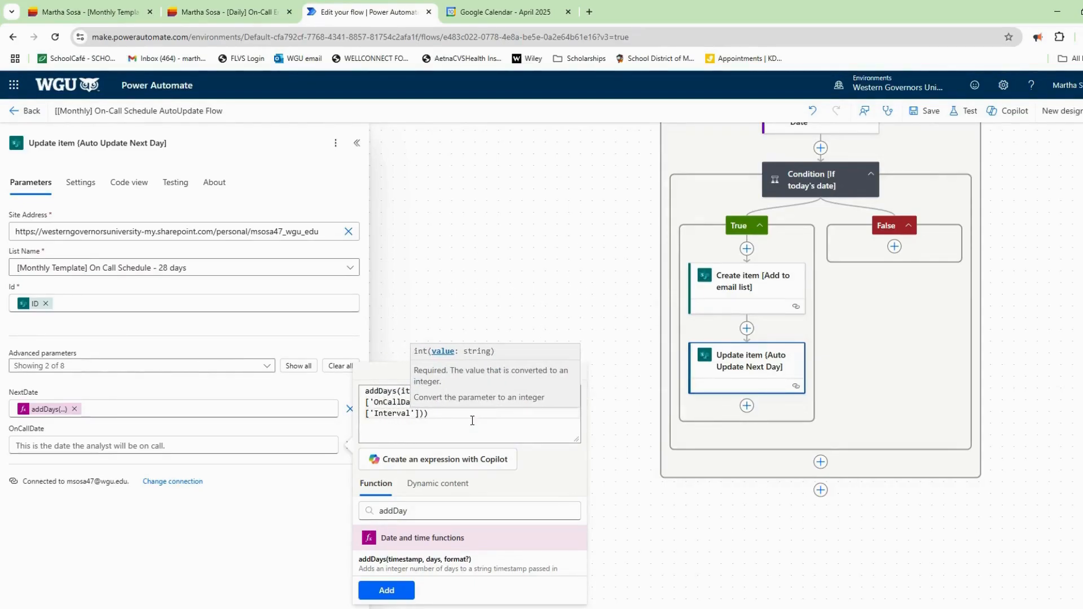
type("'")
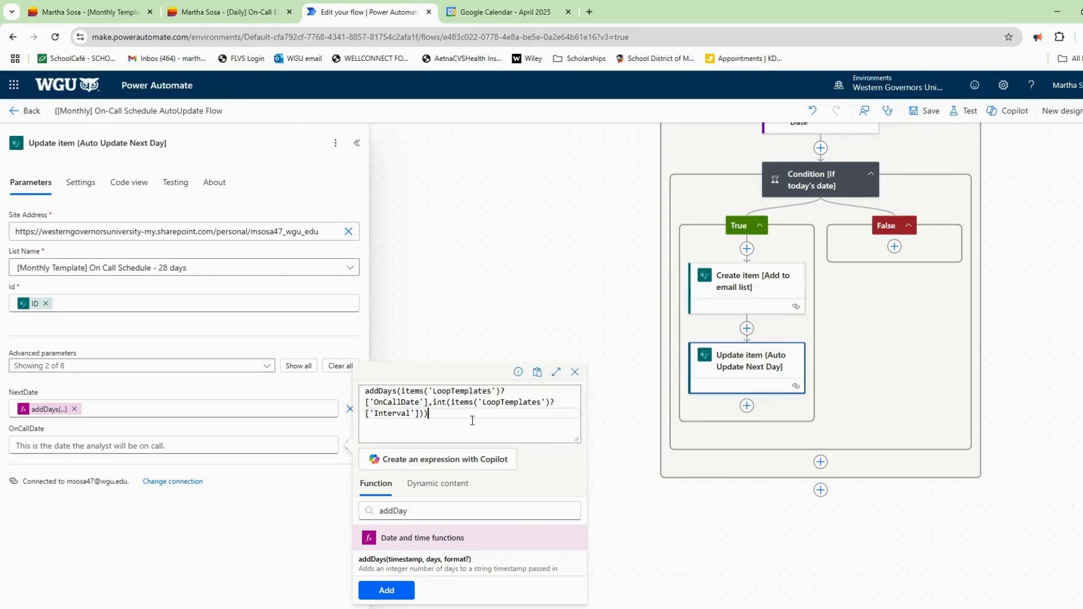
left_click(384, 591)
left_click(914, 121)
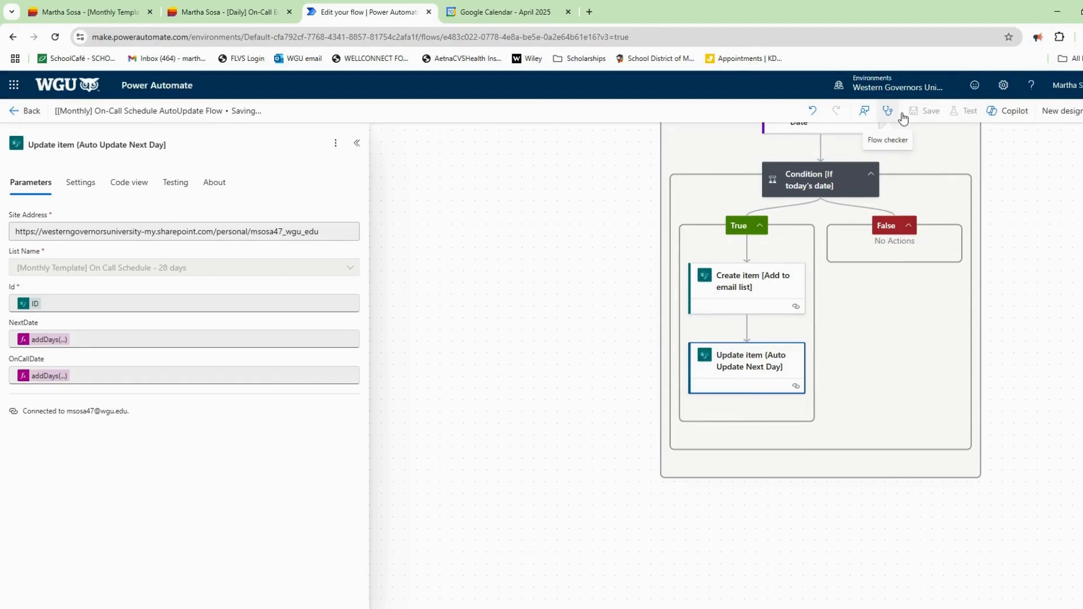
Check JohnWeek1Day1's OnCallDate in the Monthly Template schedule list.
key("ctrl+1")
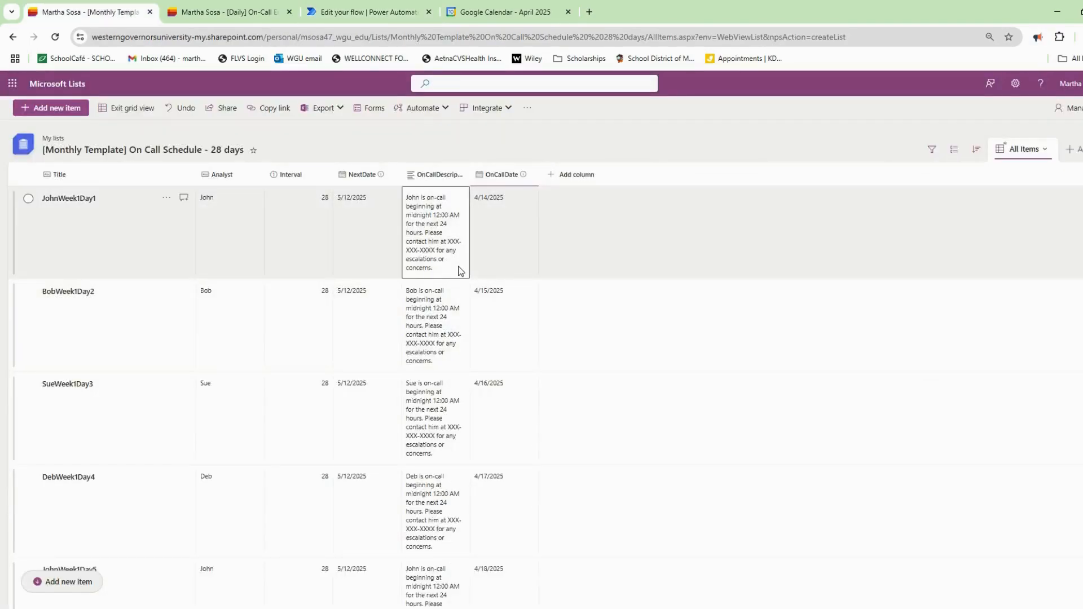
left_click(512, 224)
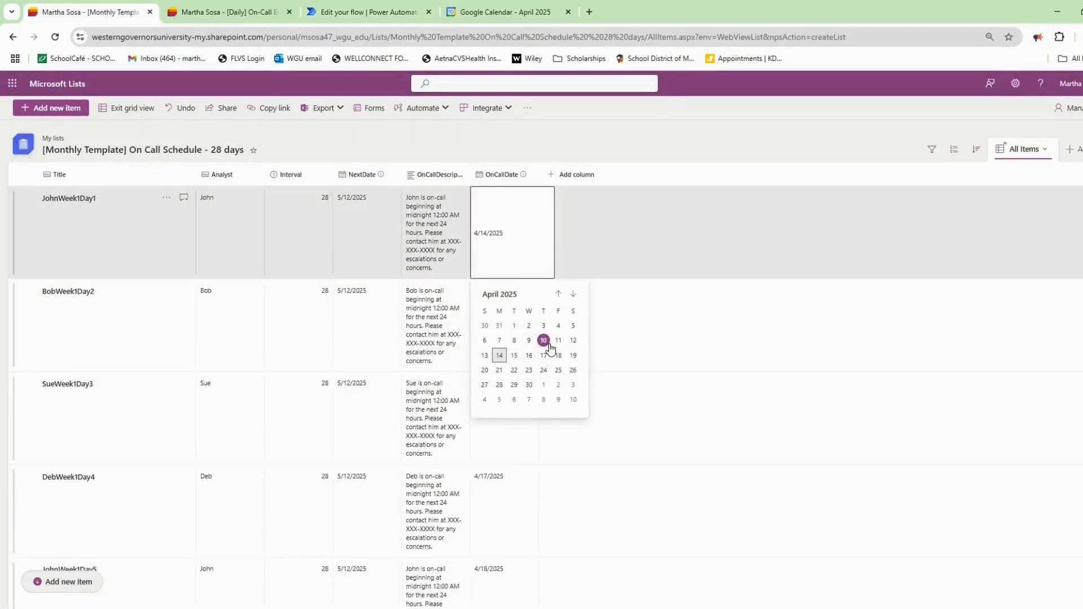
key("ctrl+3")
Test-run the flow manually and open the run's results.
left_click(968, 111)
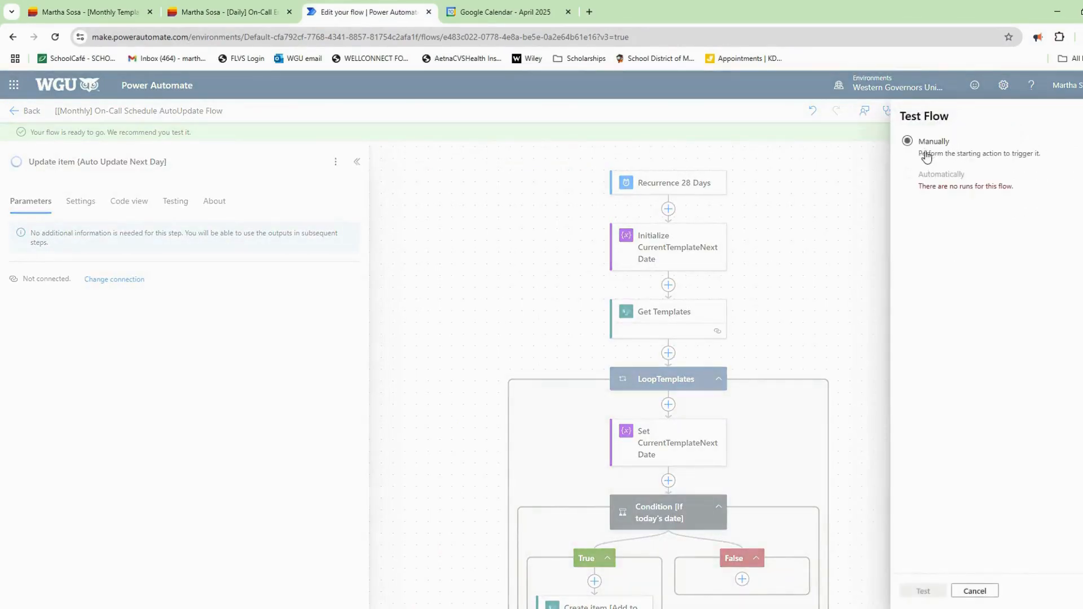
left_click(934, 590)
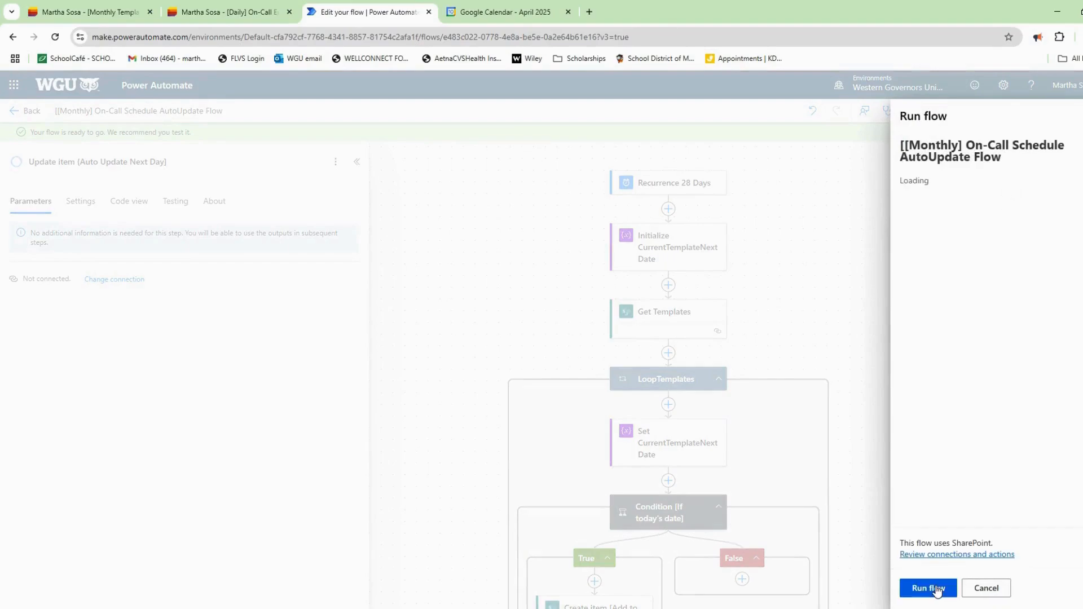
left_click(937, 589)
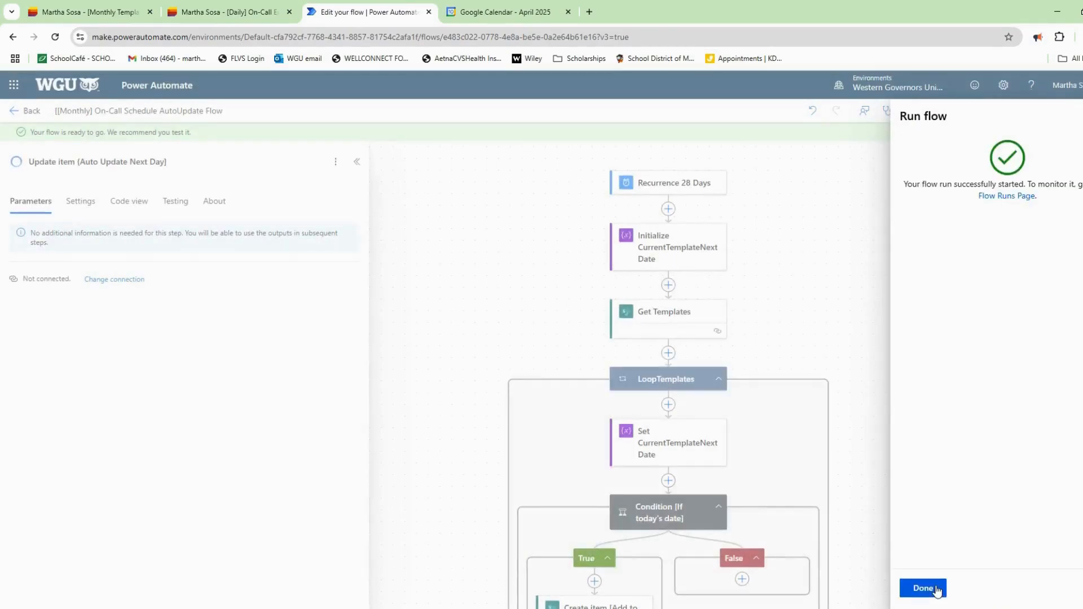
left_click(1022, 197)
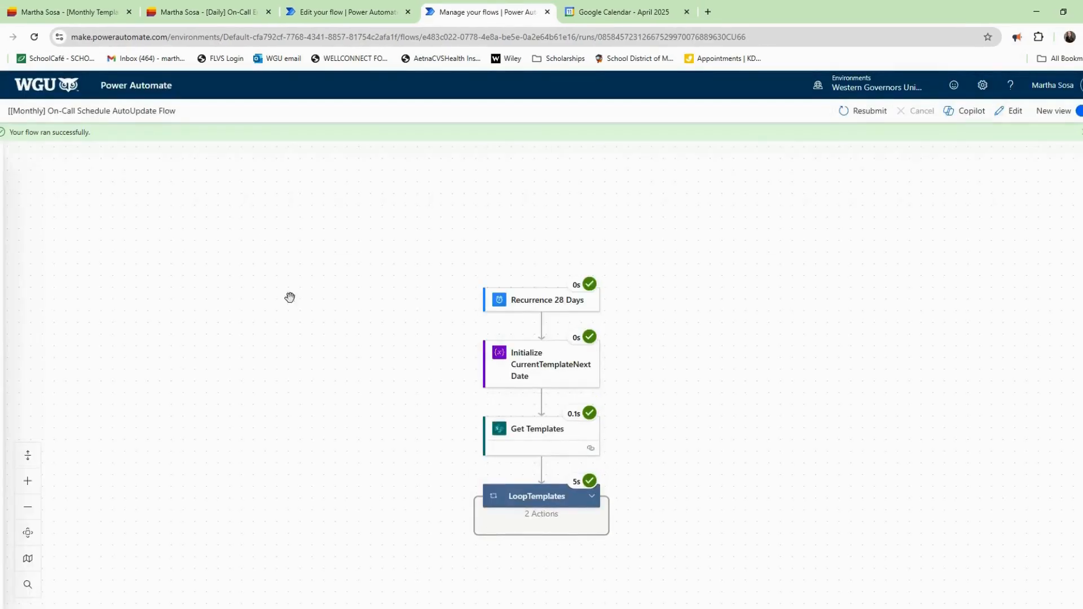
Expand the LoopTemplates loop and Condition results, then reload the schedule list to verify dates.
left_click_drag(479, 455, 428, 292)
left_click(551, 337)
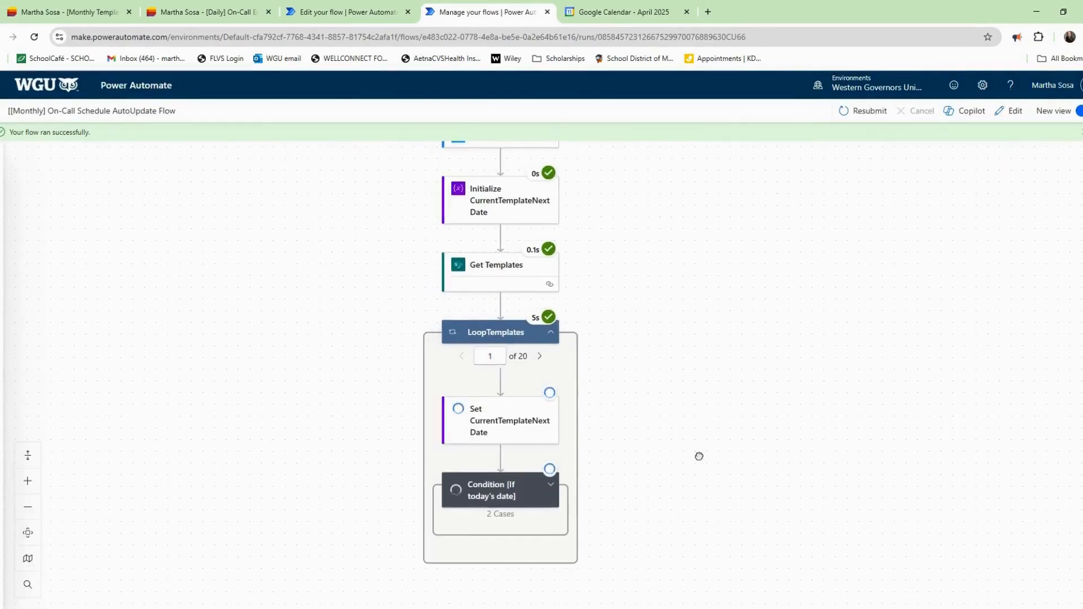
left_click_drag(699, 455, 723, 375)
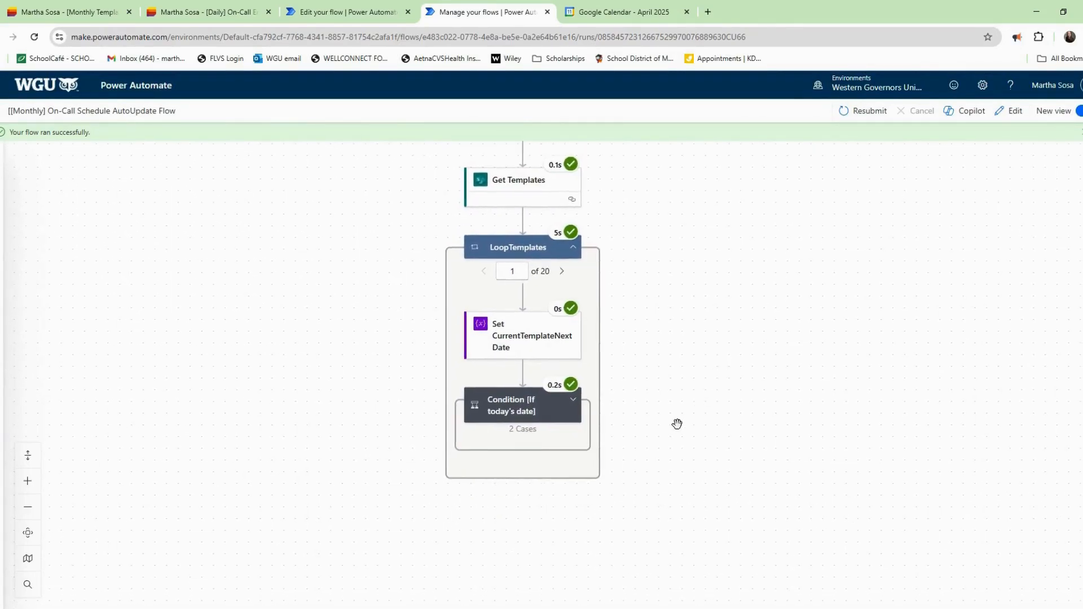
left_click(572, 400)
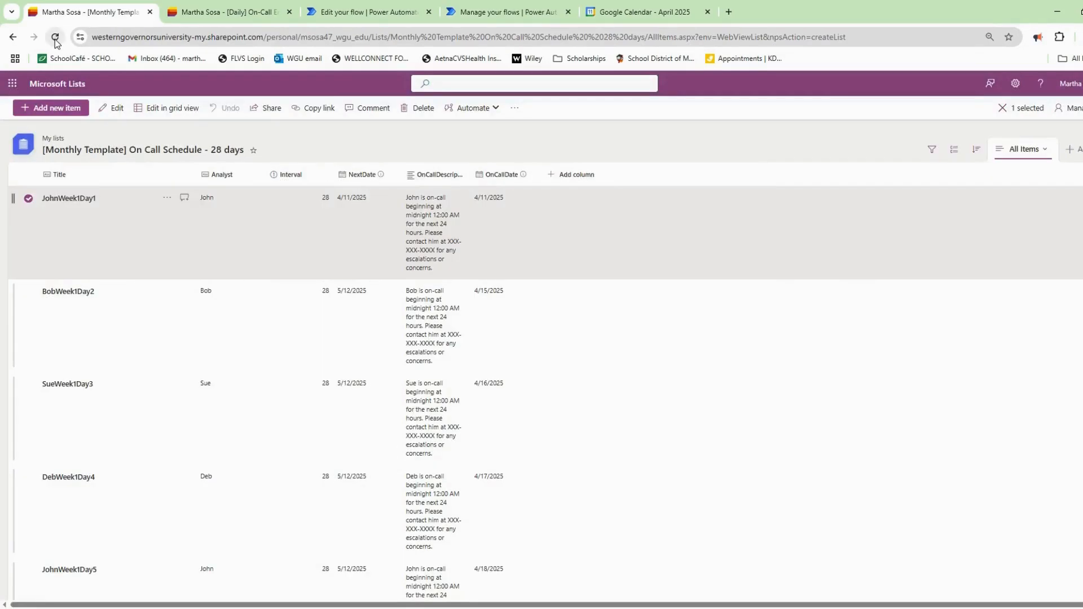
left_click(55, 38)
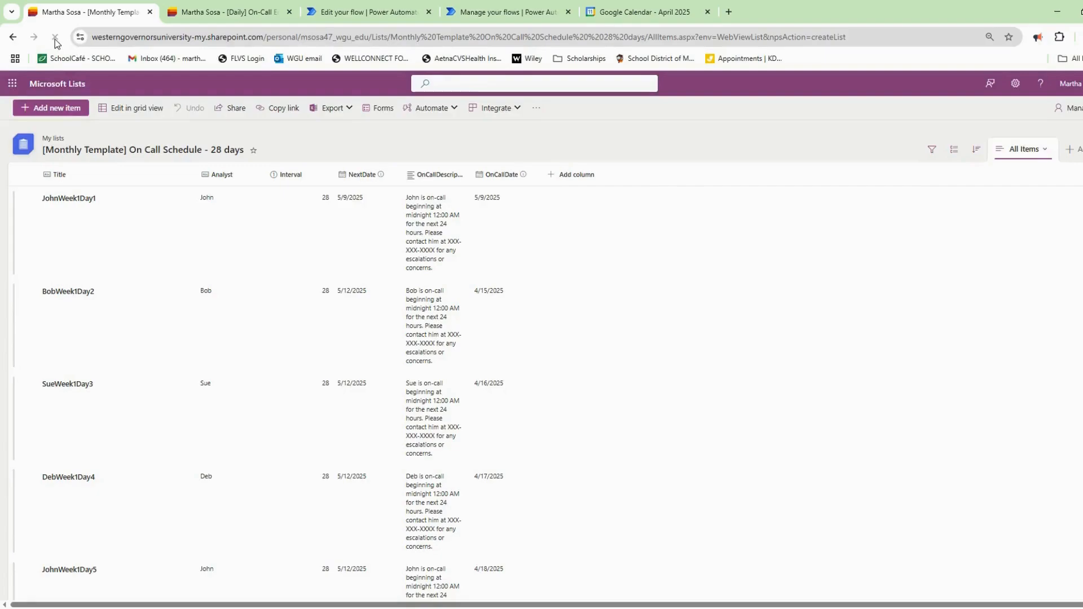
Reload the [Daily] On-Call Email Notifications list to confirm the newly created item.
left_click(212, 12)
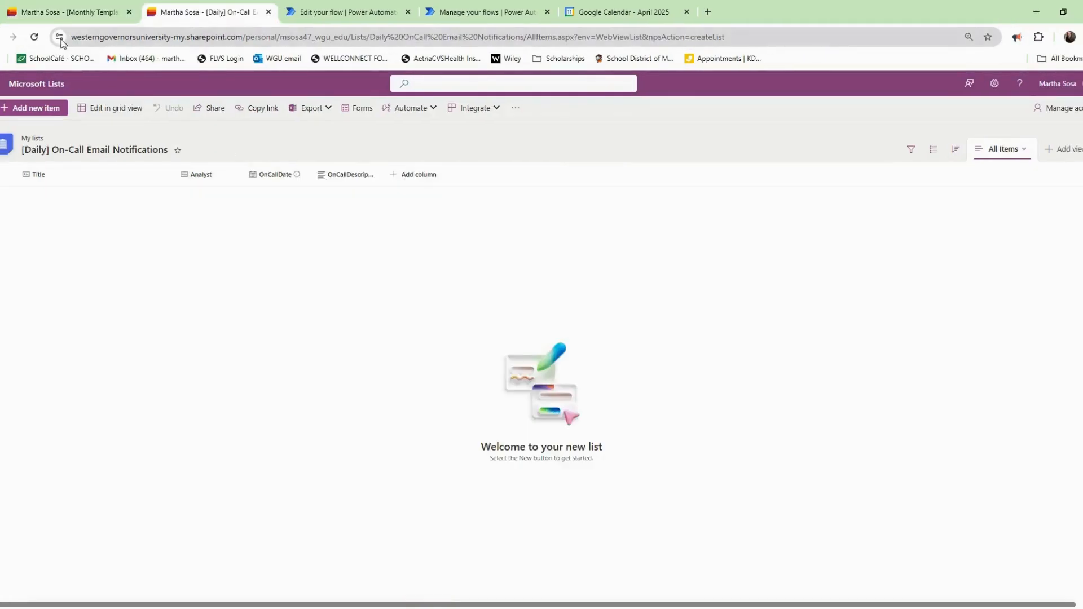
left_click(35, 37)
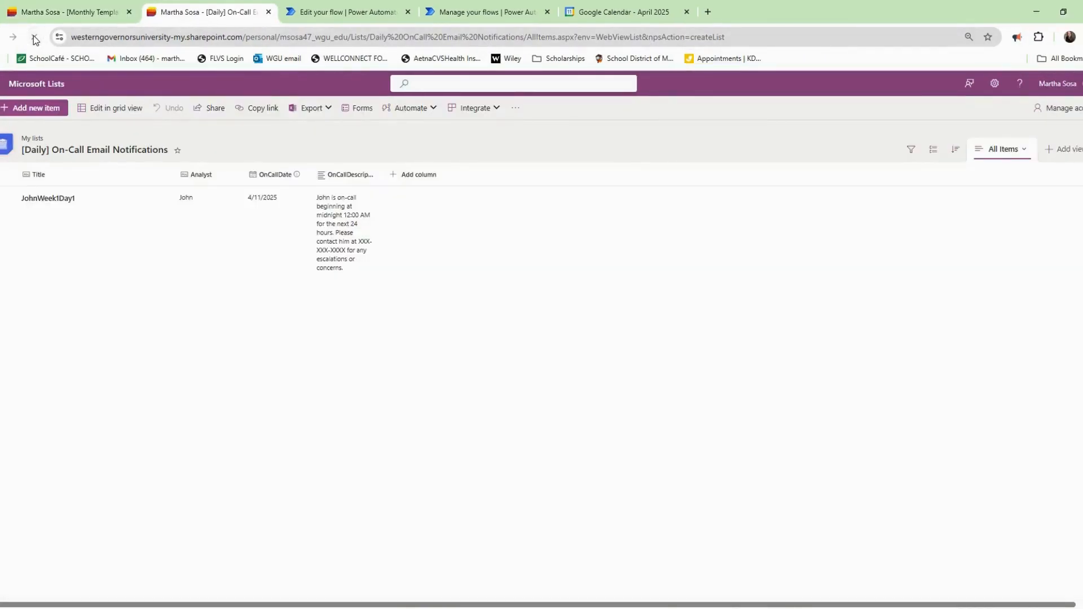
left_click(90, 12)
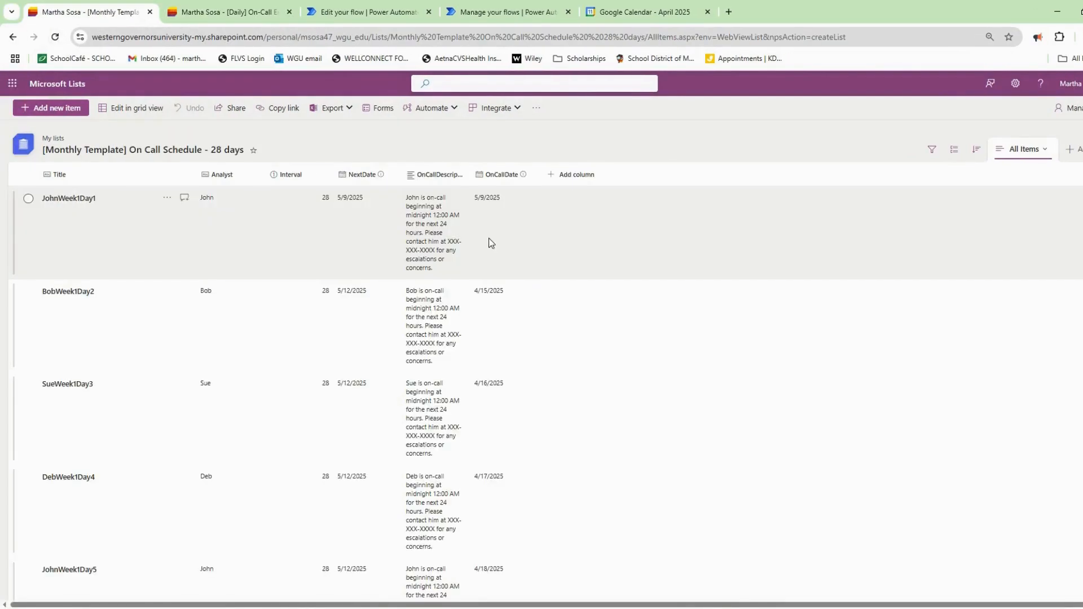
Reset JohnWeek1Day1's NextDate and OnCallDate to April 11, 2025.
double_click(358, 203)
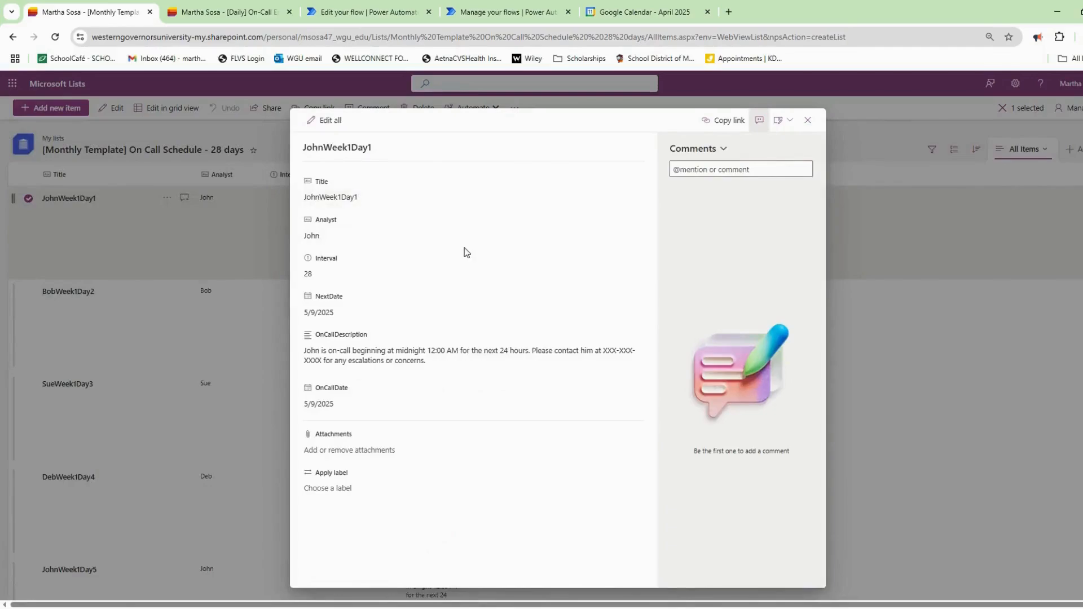
left_click(350, 320)
left_click(391, 337)
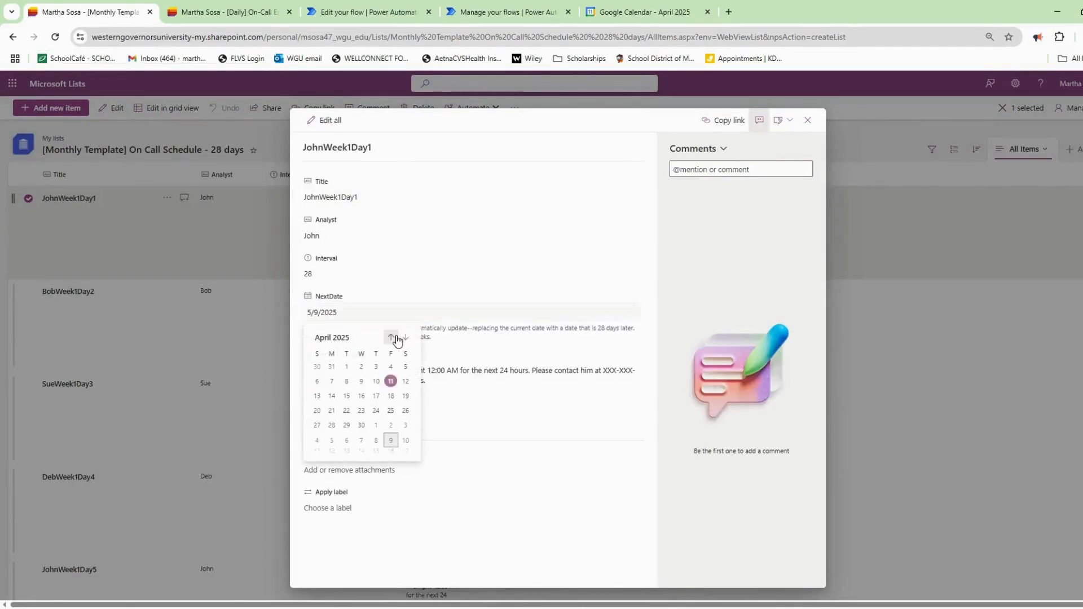
left_click(391, 385)
left_click(357, 408)
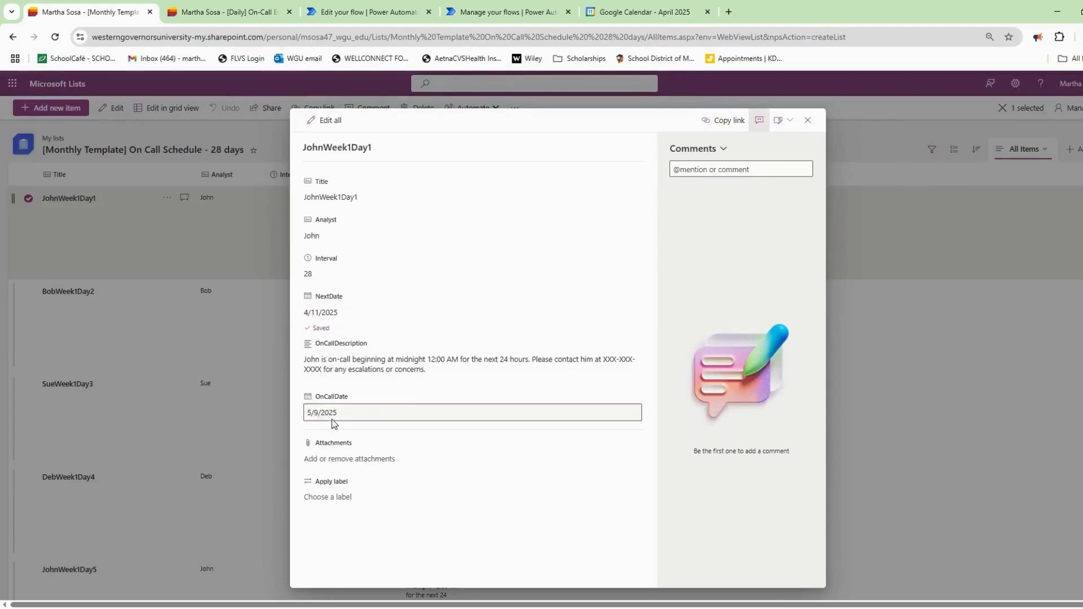
left_click(395, 438)
left_click(391, 483)
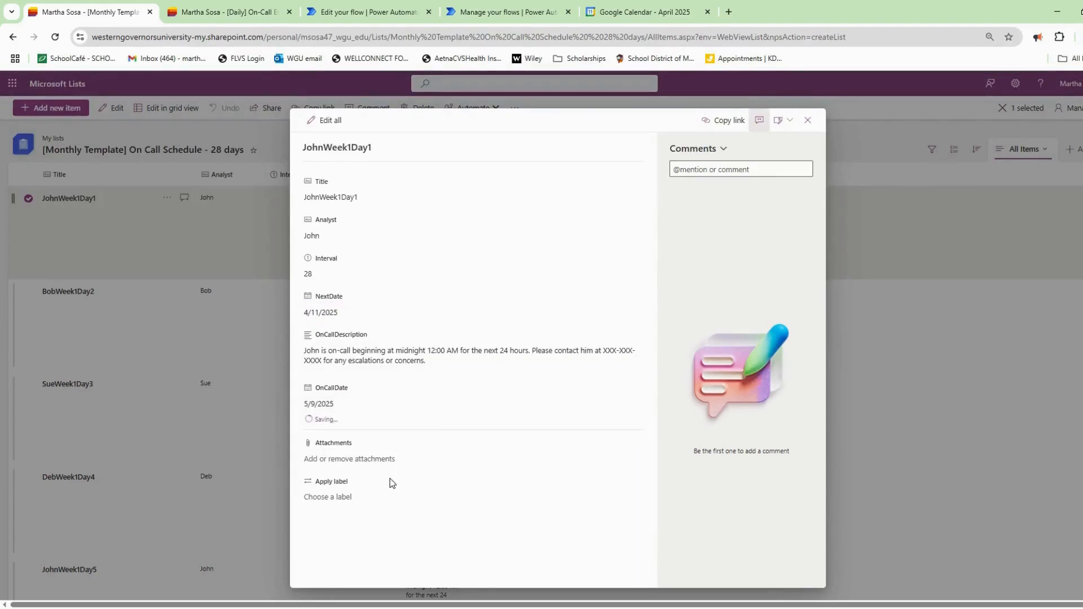
left_click(808, 120)
Delete the JohnWeek1Day1 item from the [Daily] On-Call Email Notifications list.
left_click(235, 16)
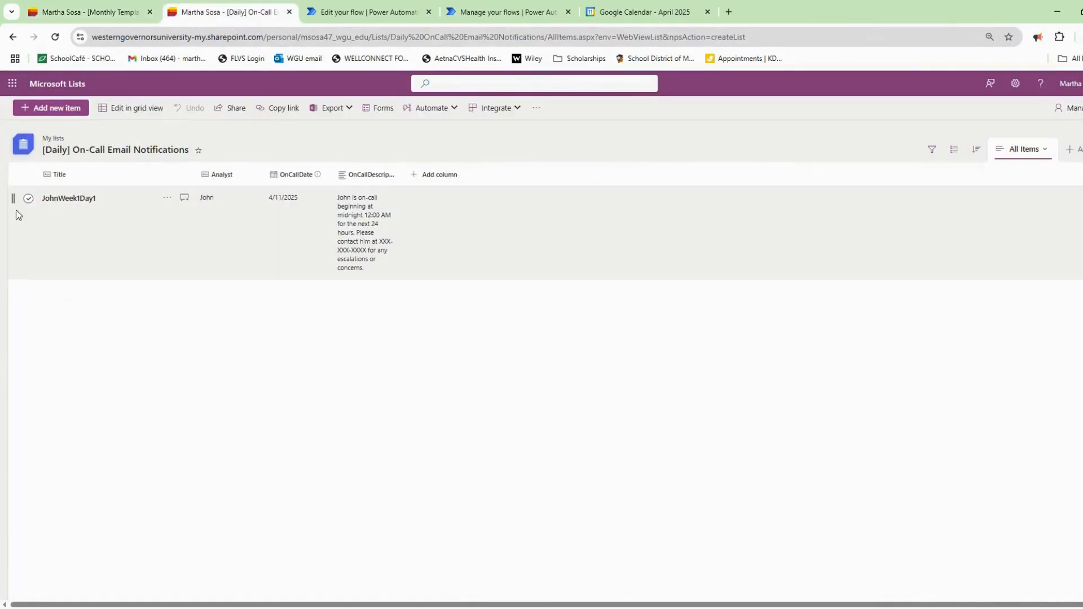
left_click(28, 200)
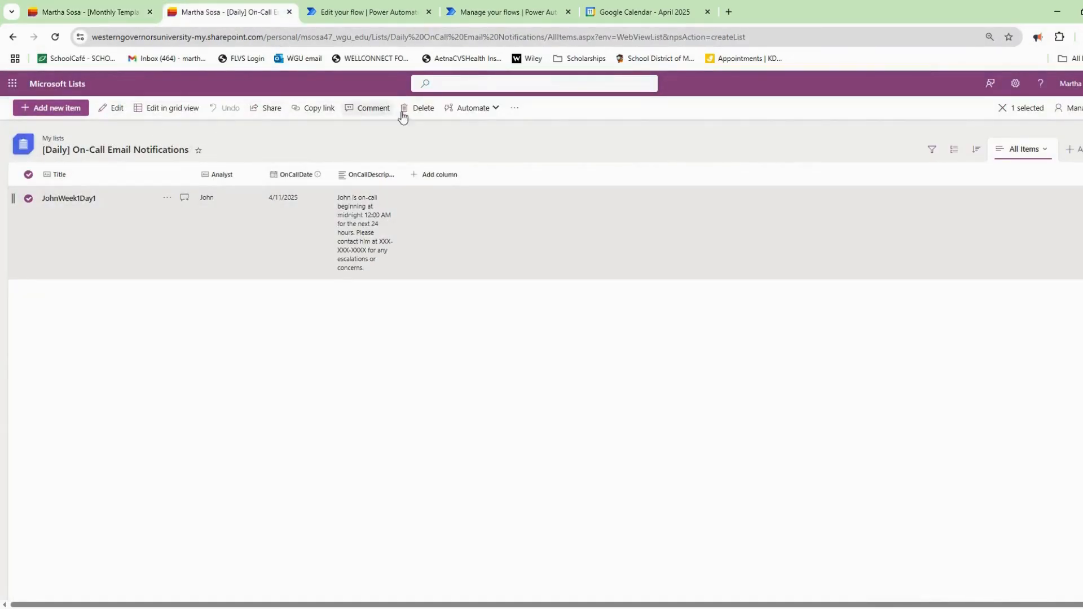
left_click(426, 110)
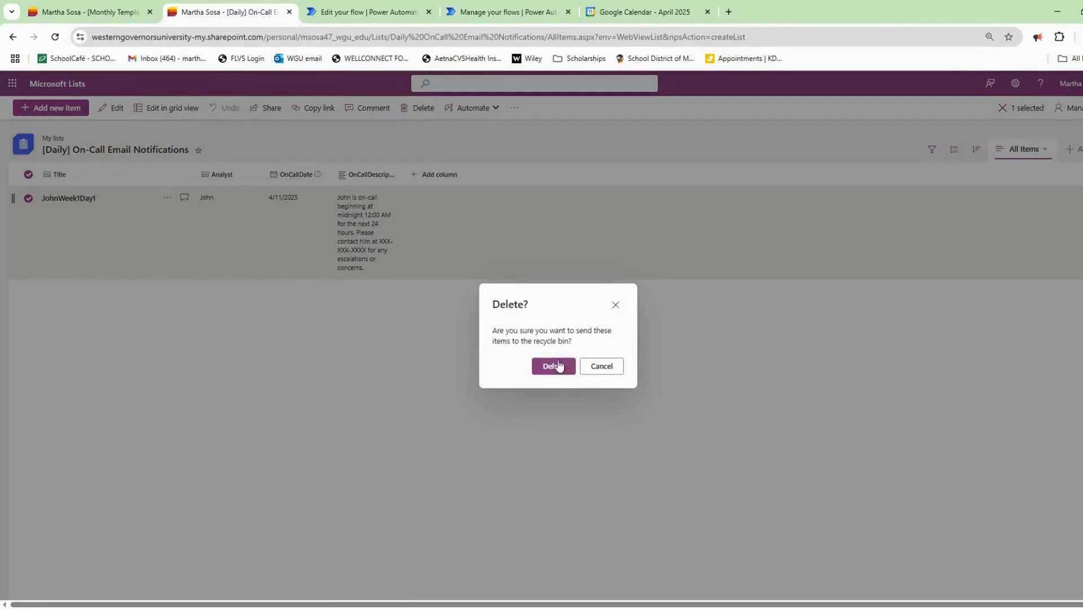
left_click(553, 366)
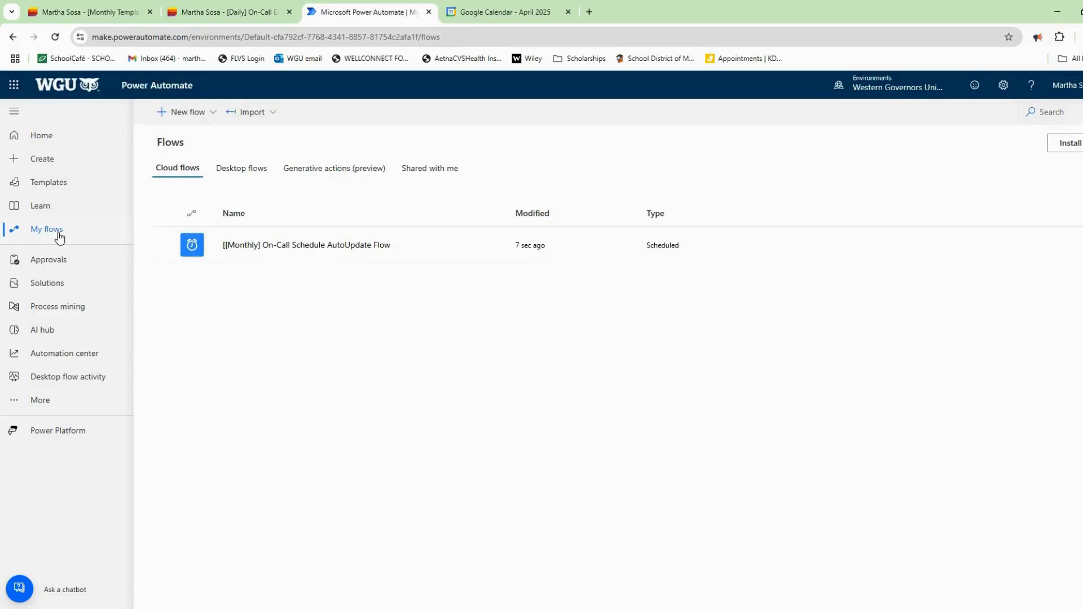
Create a blank automated cloud flow named '[Daily] OnCall Email Notifications'.
left_click(221, 115)
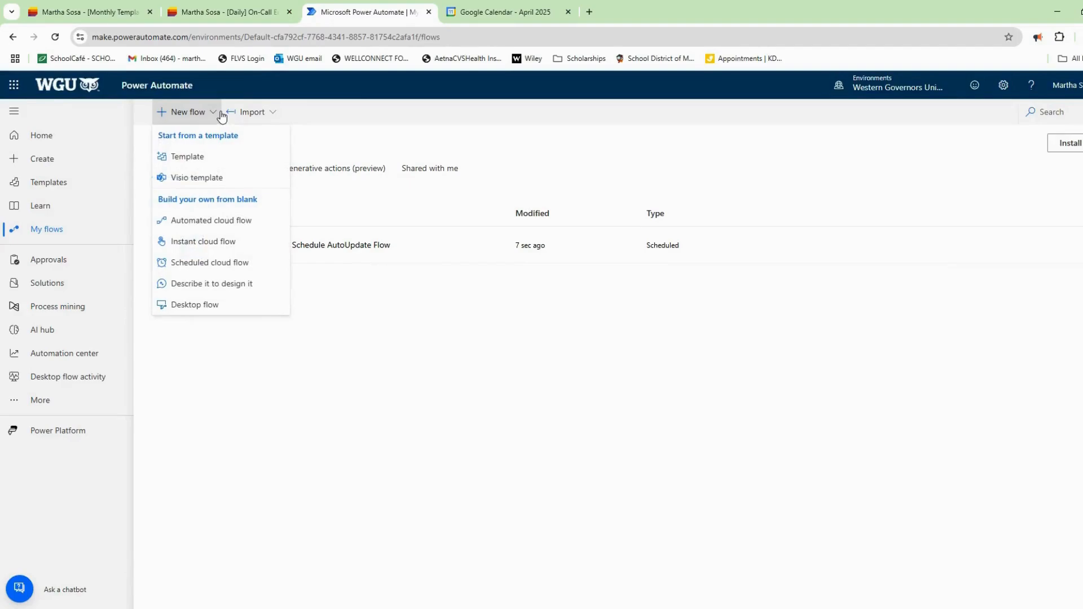
left_click(217, 224)
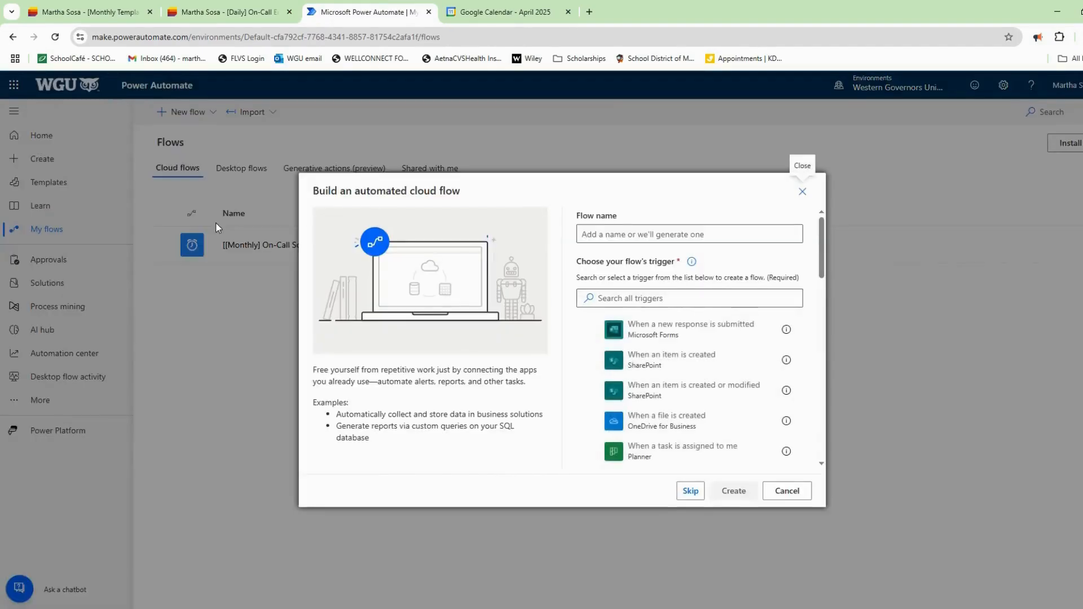
left_click(689, 490)
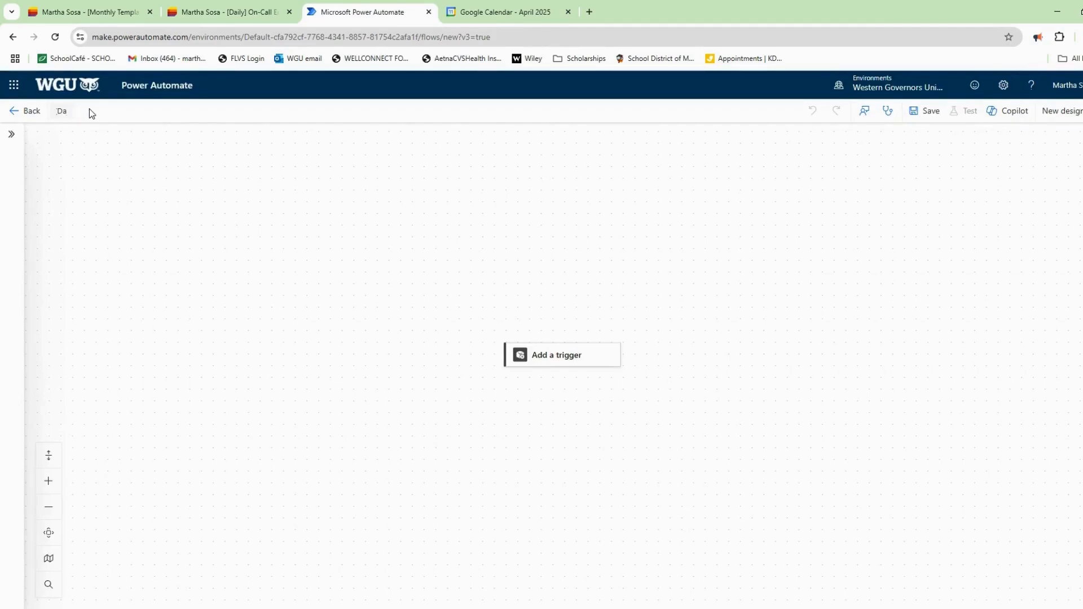
left_click(92, 113)
type("[Daily] OnCall Email Notifications")
left_click(553, 359)
Add a Recurrence trigger and rename it 'Daily OnCall Midnight'.
left_click(554, 359)
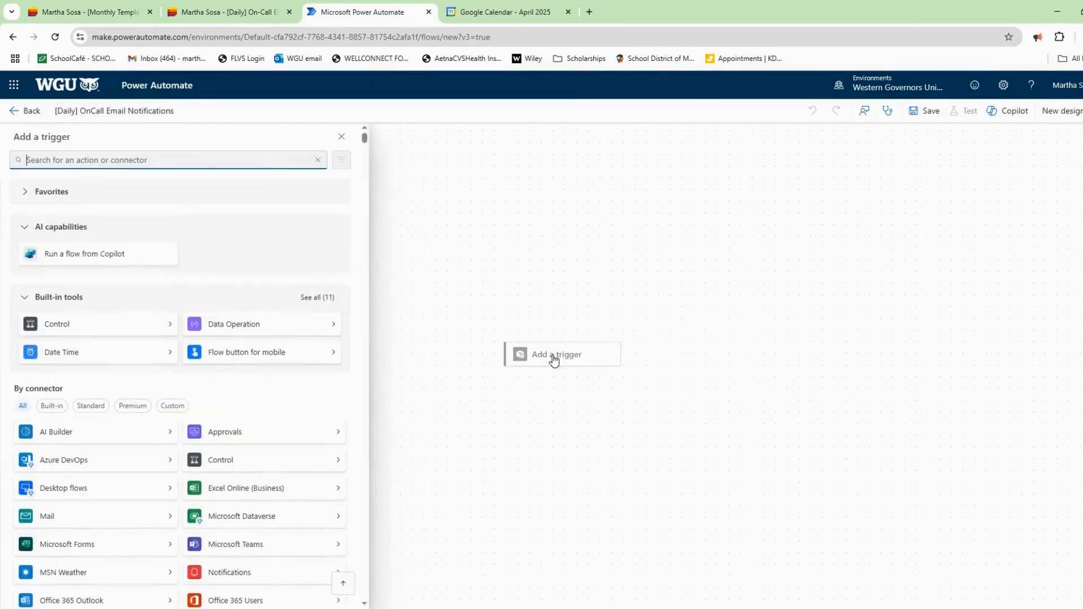
left_click(196, 162)
type("schedule")
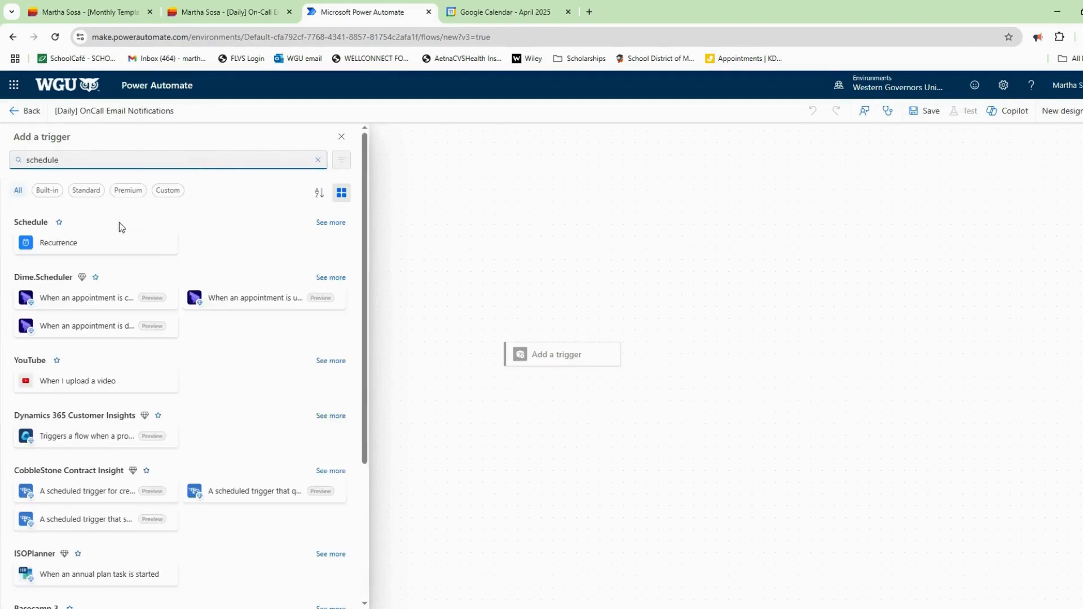
left_click(114, 242)
left_click(99, 143)
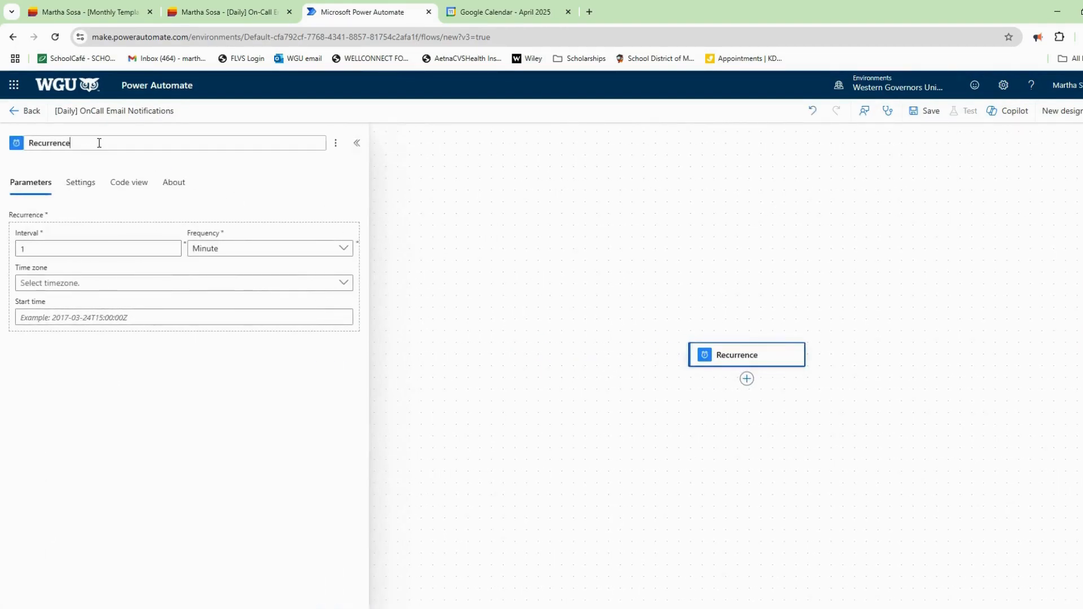
key("ctrl+a")
key("BackSpace")
type("Daily OnCall Midnight")
left_click(102, 249)
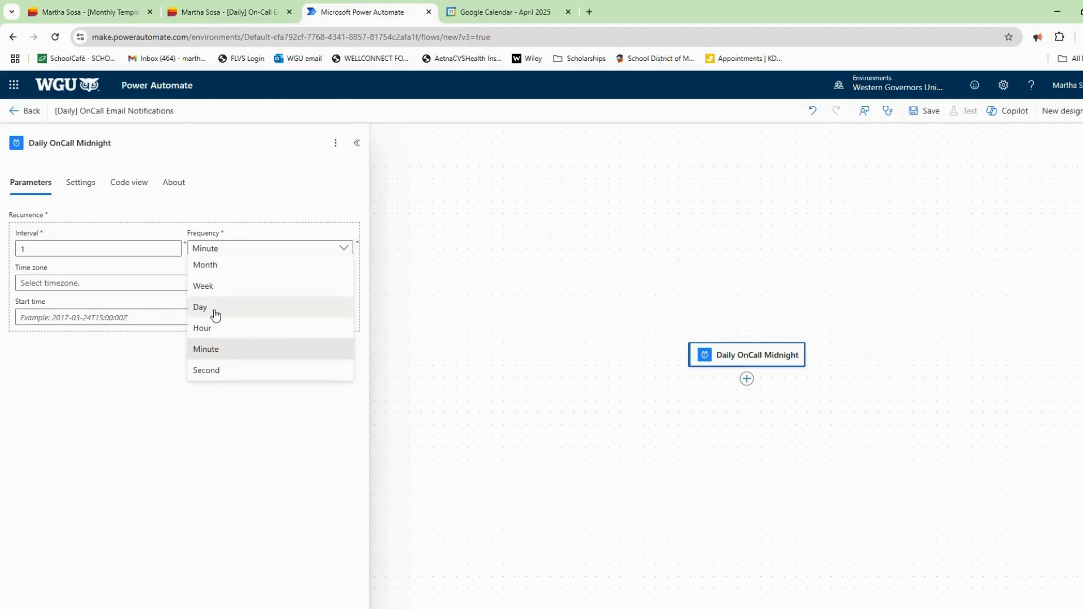
Set the trigger to every 1 Day, Eastern Time, starting 2025-04-11T00:00Z.
left_click(213, 308)
left_click(159, 285)
scroll(410, 400, "down", 2)
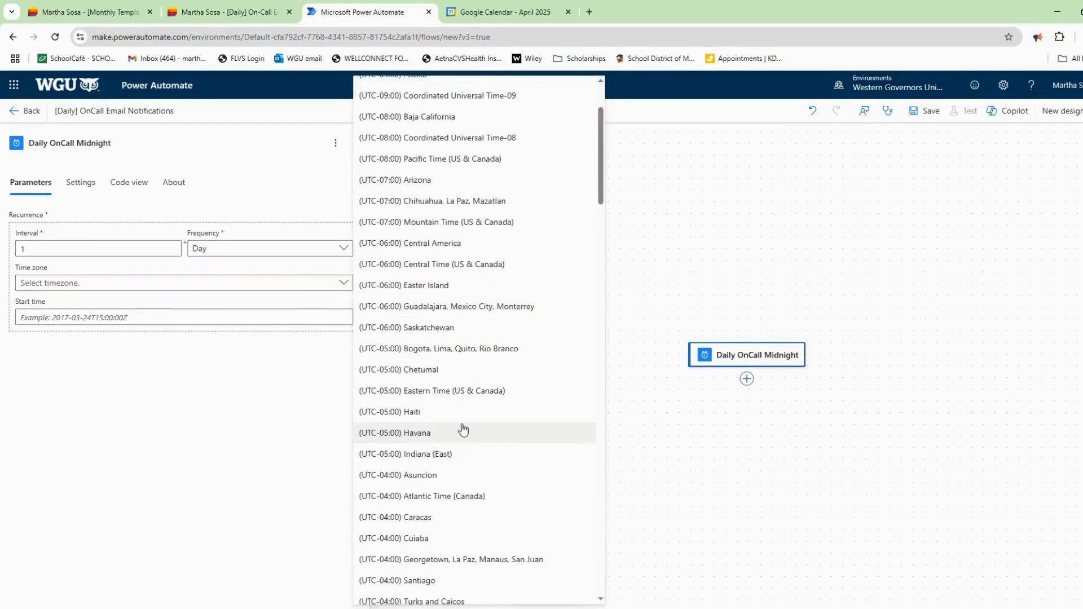
left_click(434, 389)
left_click(133, 321)
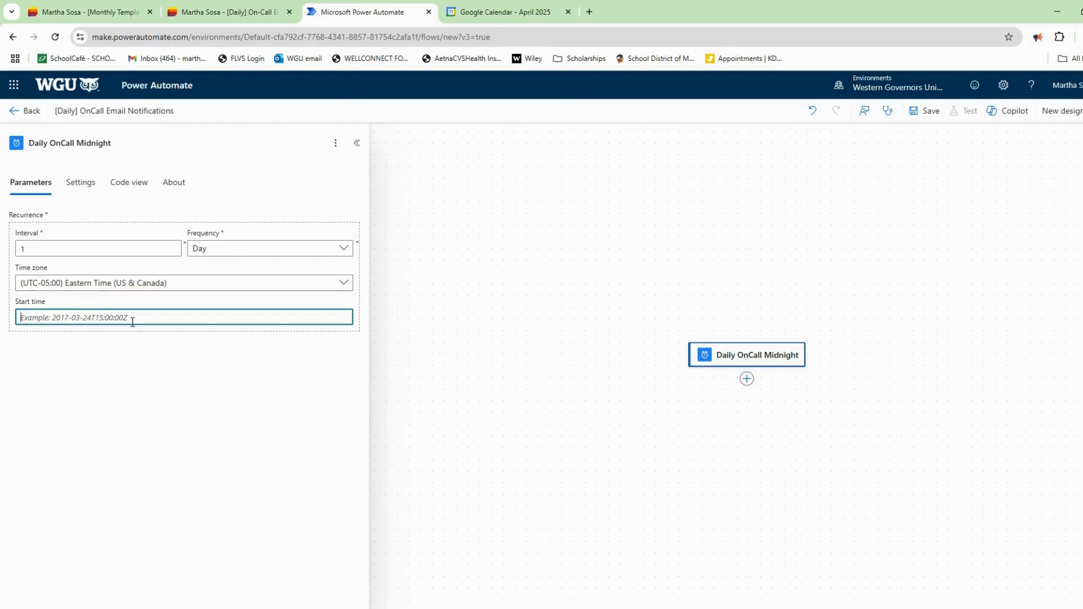
type("2025-04-")
type("000")
key("BackSpace")
key("BackSpace")
key("BackSpace")
key("BackSpace")
type(":00Z")
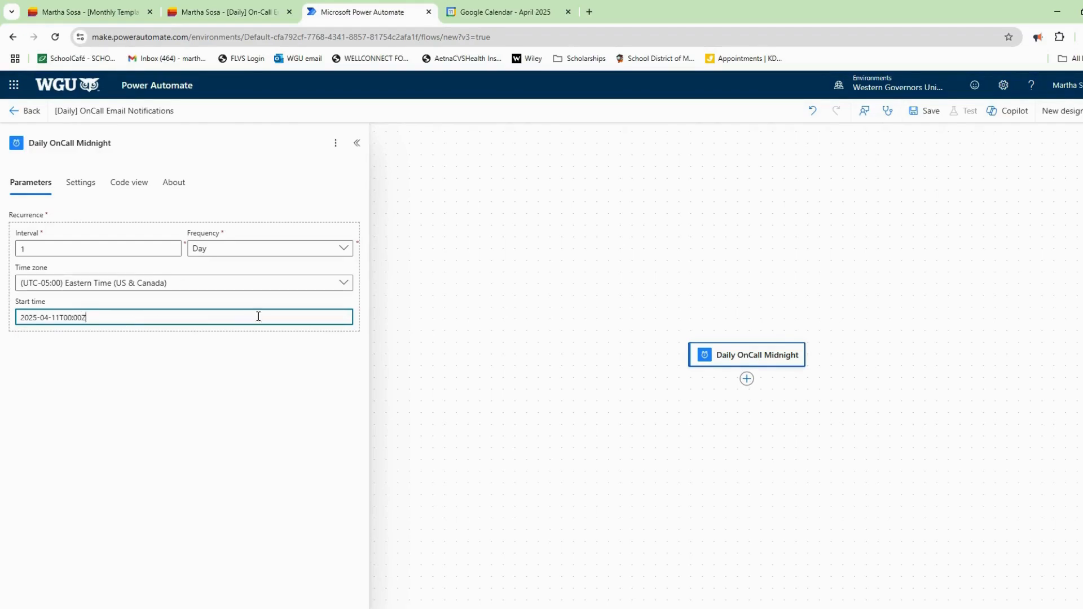
left_click(747, 378)
type("initialize var")
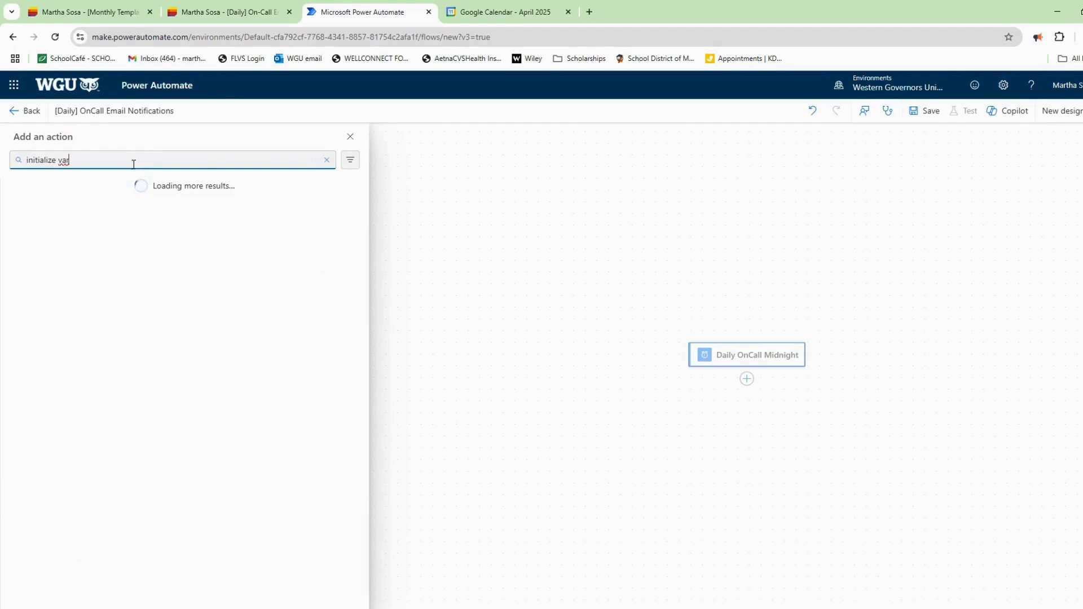
Add an Initialize variable step titled CurrentDate, declaring a String variable named CurrentDate.
left_click(104, 241)
left_click(133, 145)
key("ctrl+BackSpace")
type("CurrentDate")
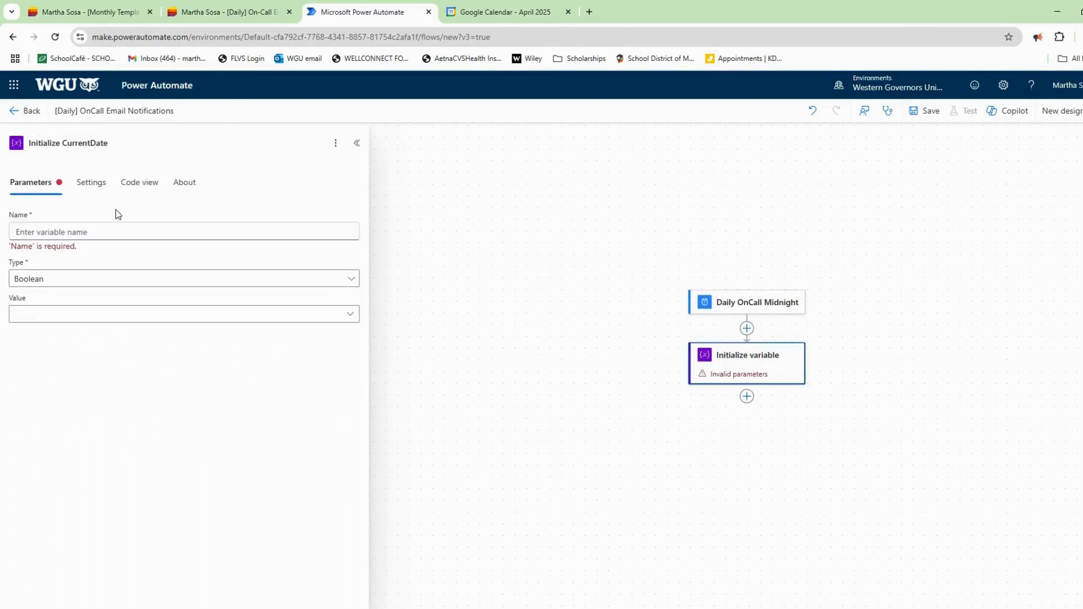
left_click(125, 231)
type("CurrentDate")
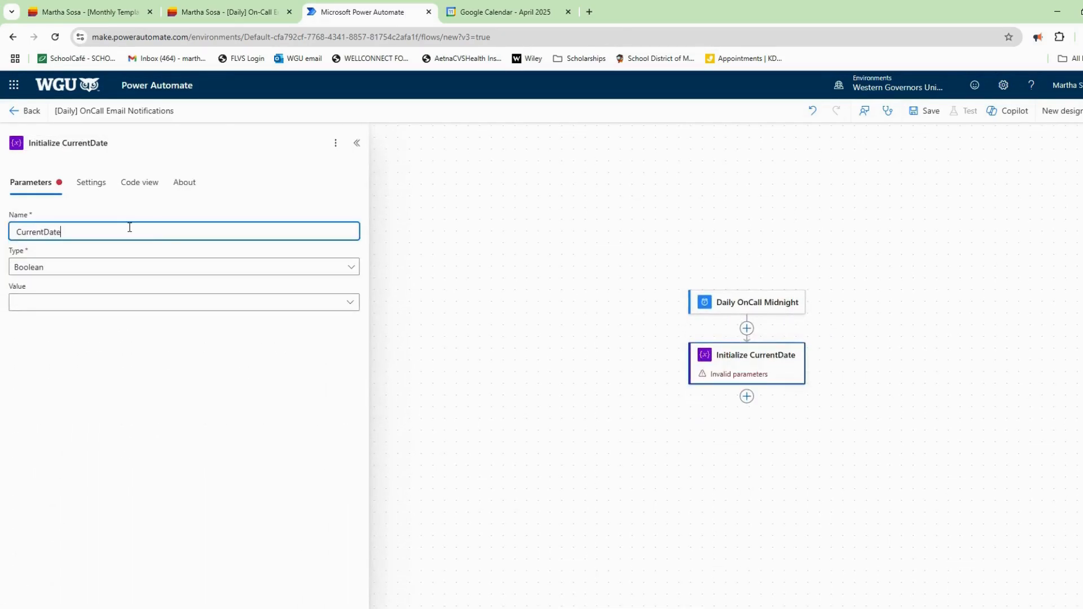
left_click(128, 268)
left_click(121, 285)
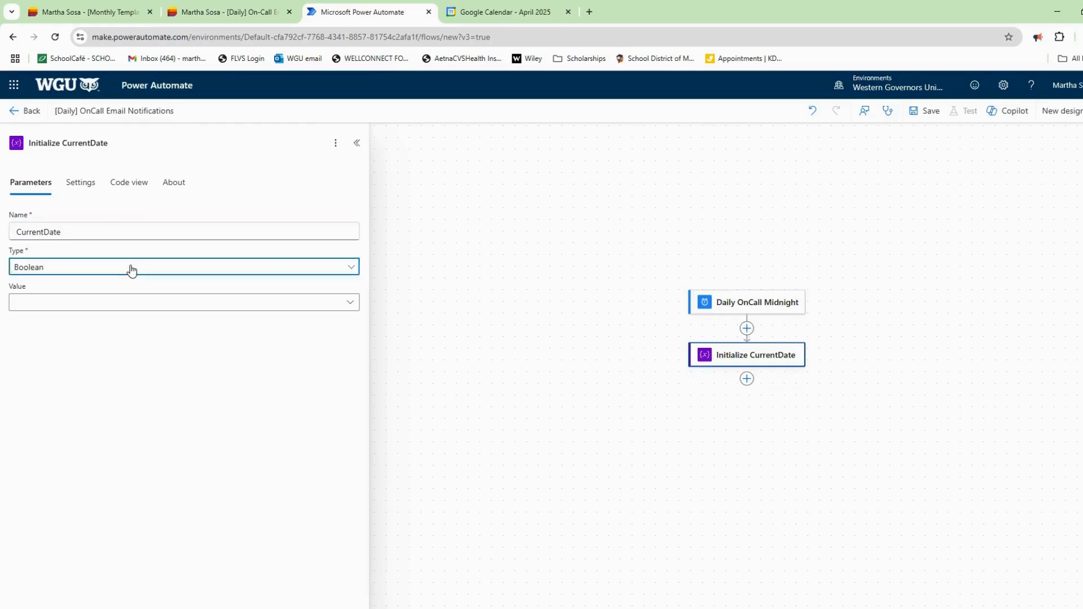
left_click(131, 270)
left_click(88, 350)
Set the variable's value to substring(utcNow(),0,10) and save the flow.
left_click(124, 305)
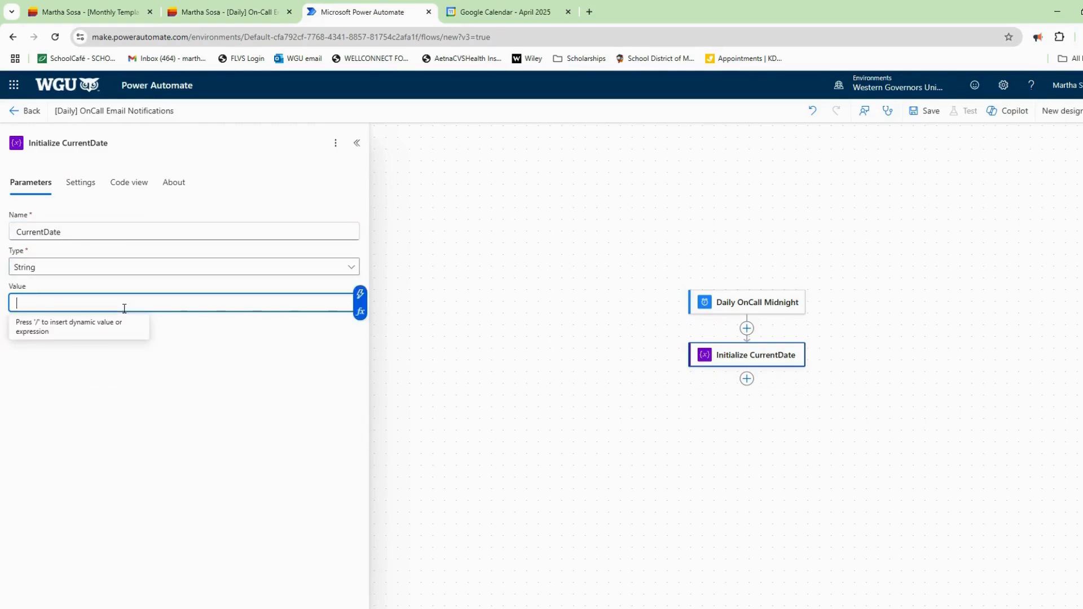
left_click(359, 312)
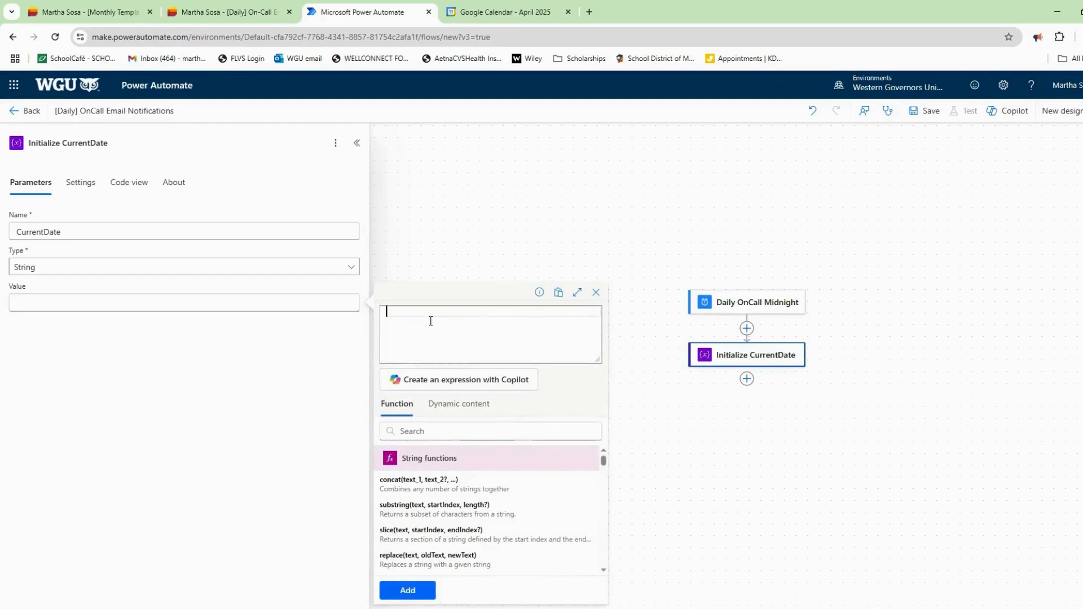
left_click(422, 432)
type("subst")
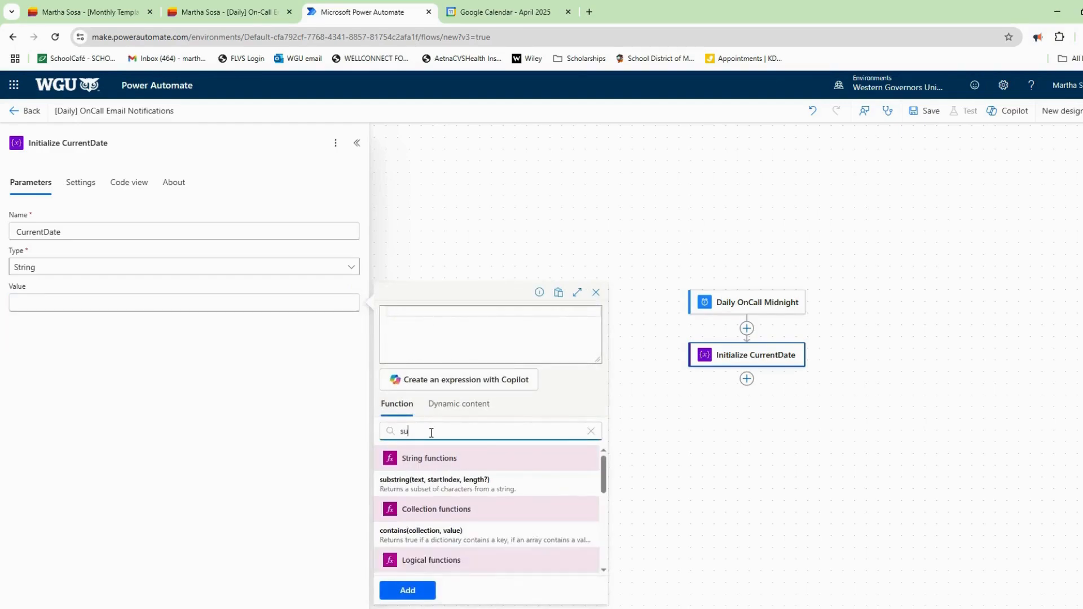
left_click(463, 486)
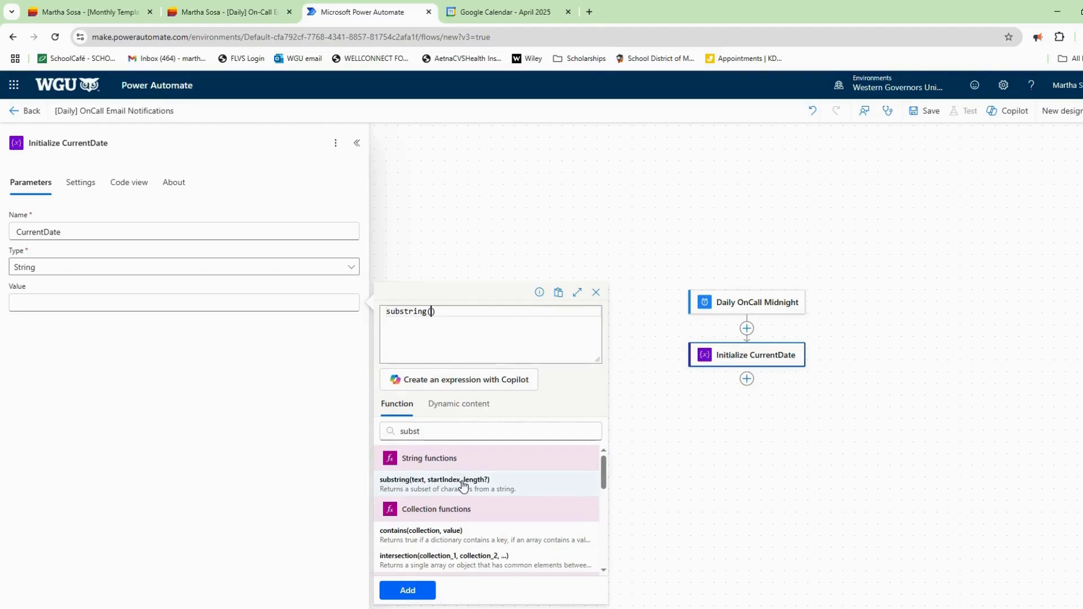
type("utc")
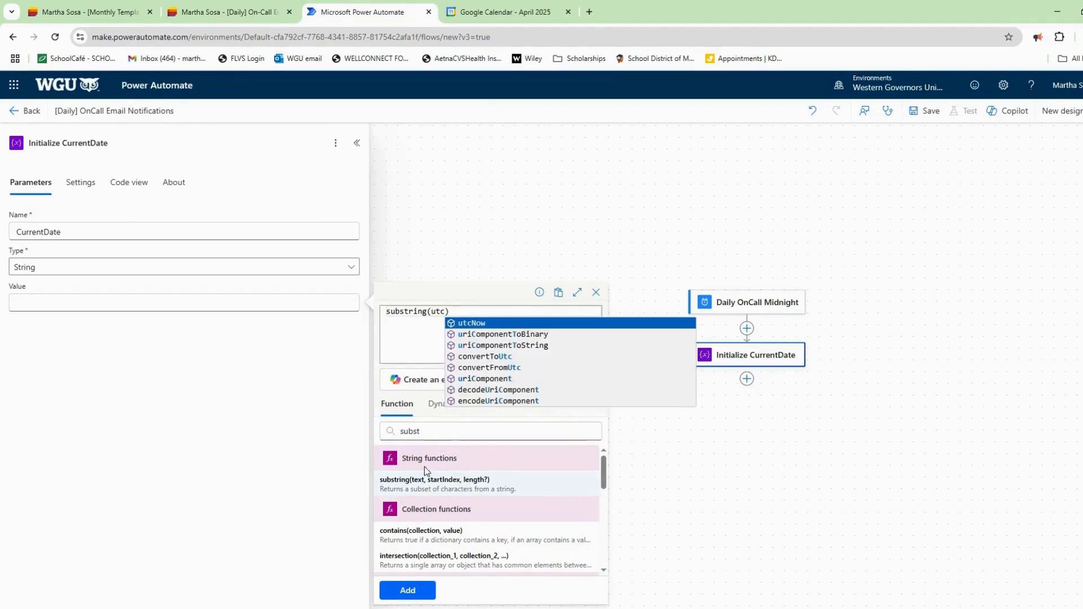
left_click(494, 327)
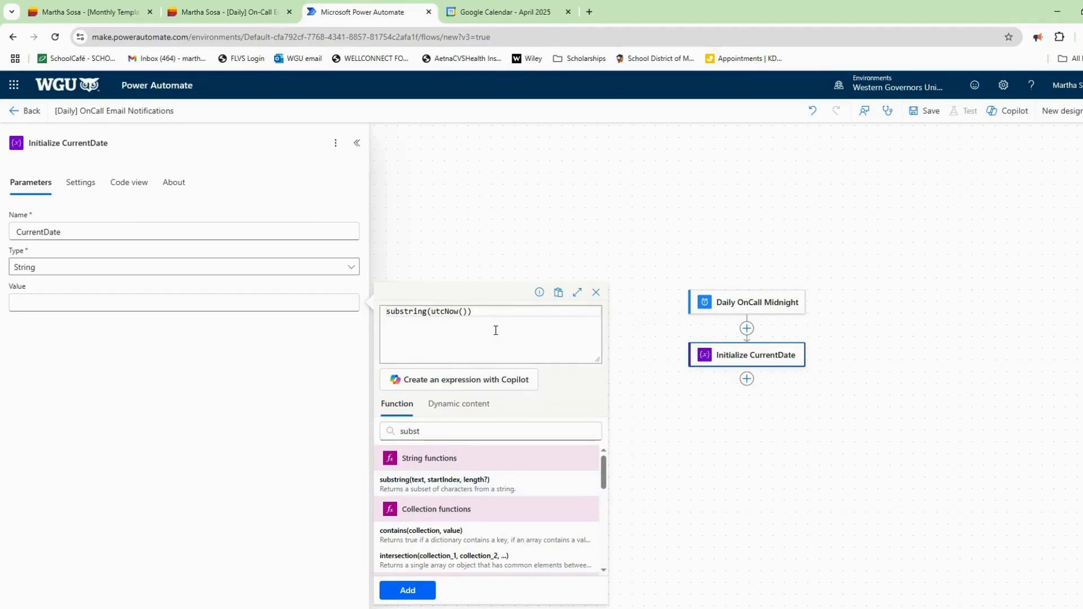
type(",0,10")
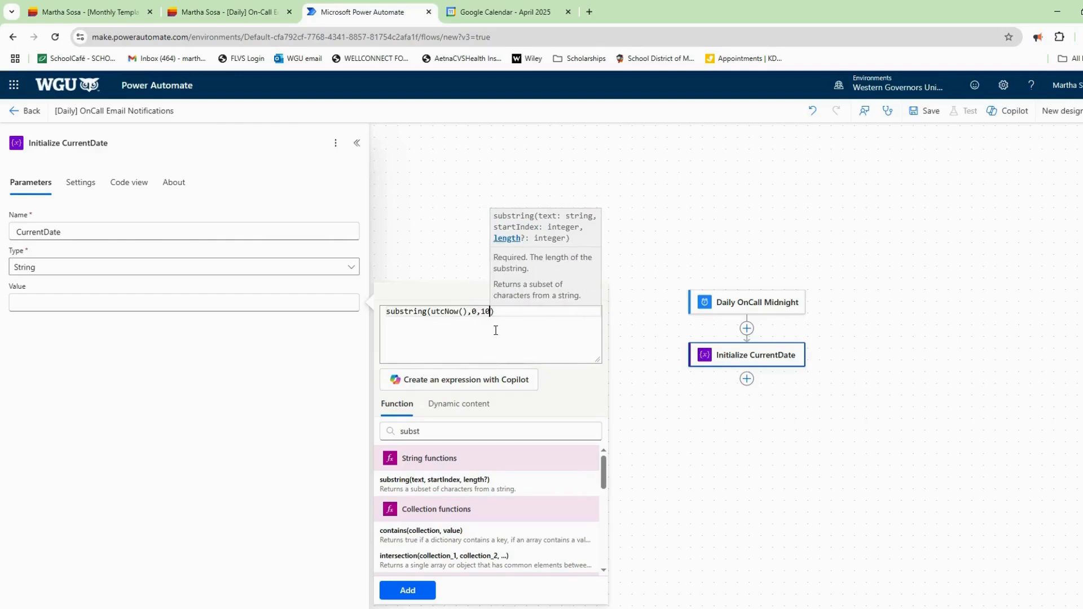
left_click(407, 590)
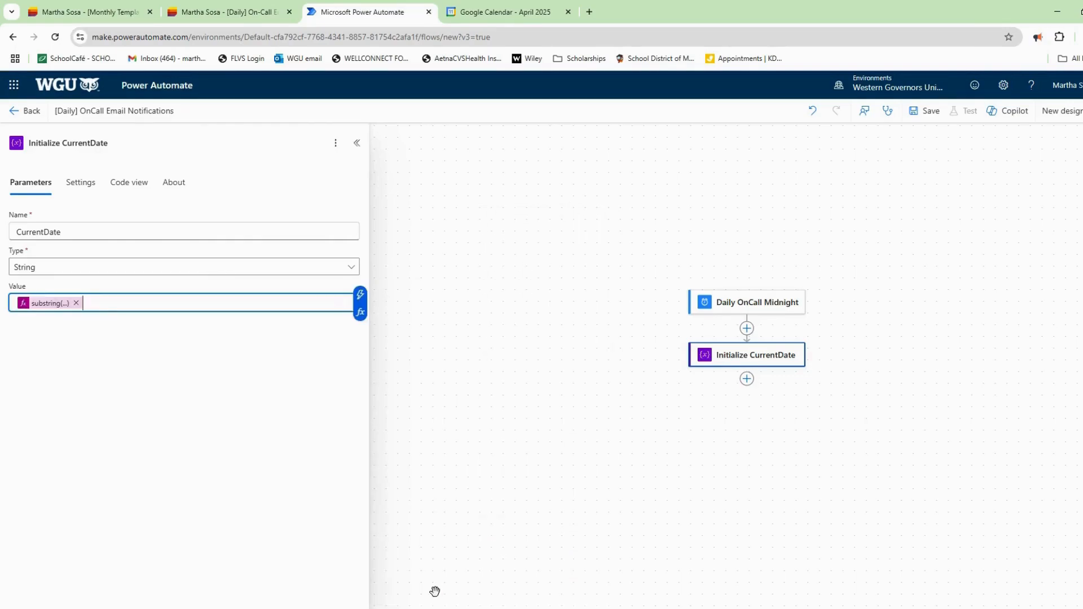
left_click(925, 115)
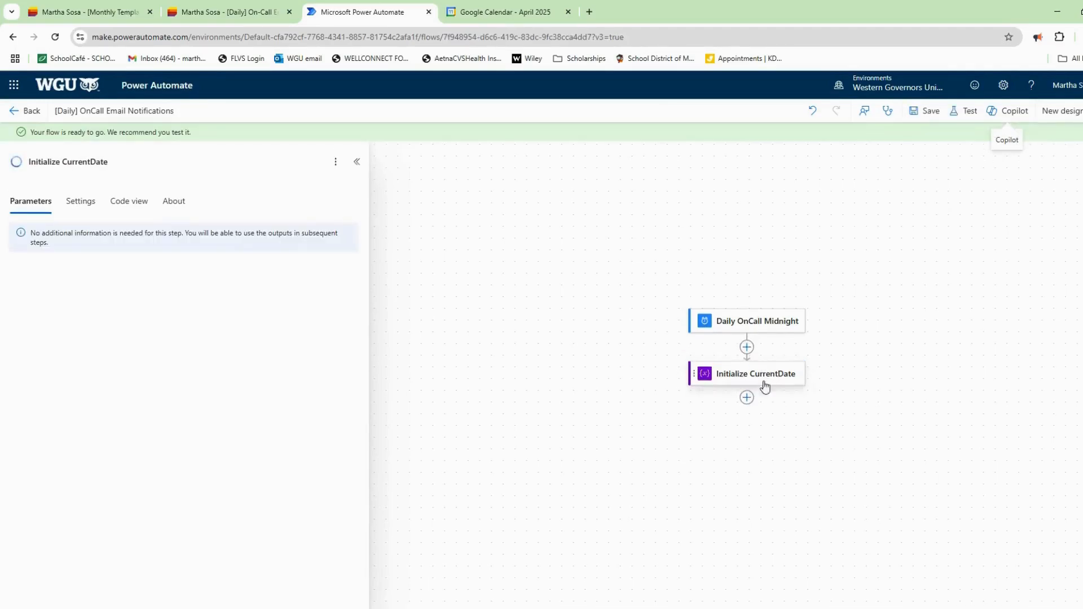
left_click(746, 397)
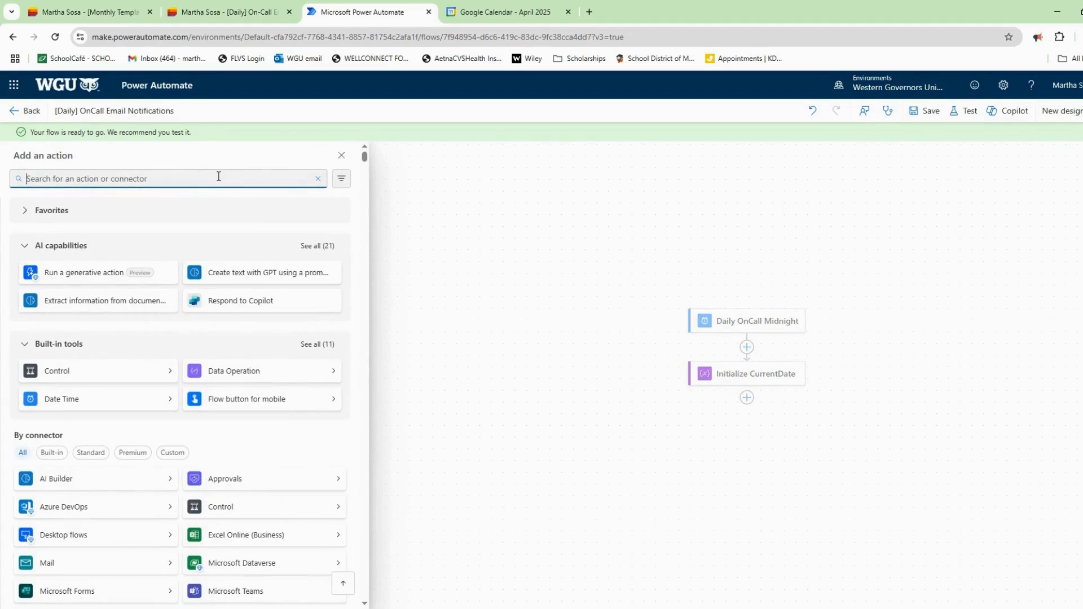
Add a SharePoint Get items step and rename it Get Email Content.
type("get items")
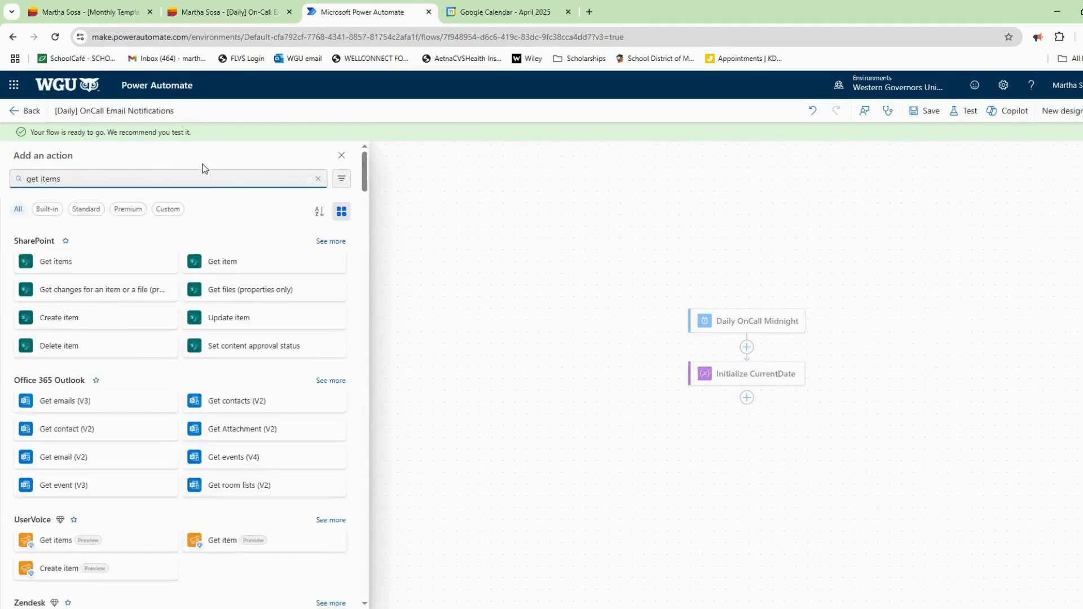
left_click(84, 265)
left_click(105, 147)
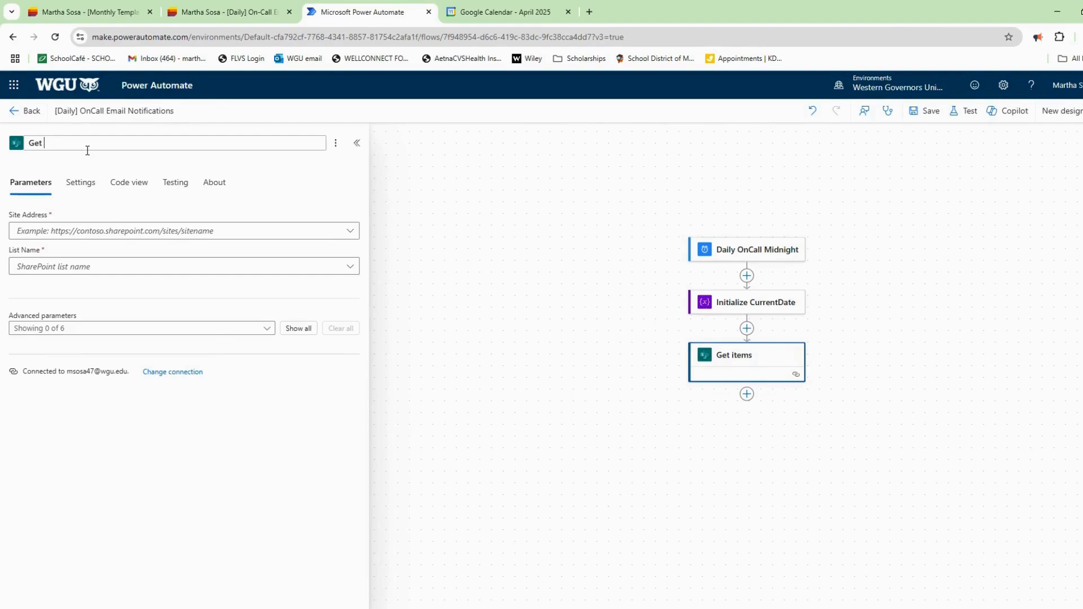
type("Email Contacts")
Point it at the copied site address and the [Daily] On-Call Email Notifications list.
left_click(204, 12)
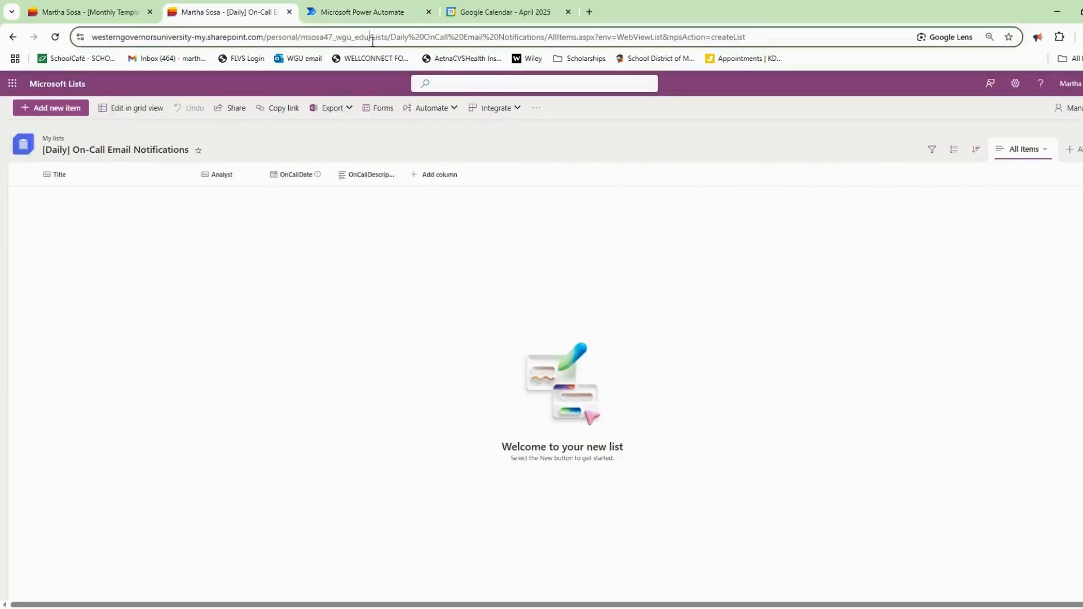
left_click_drag(372, 42, 74, 35)
key("ctrl+c")
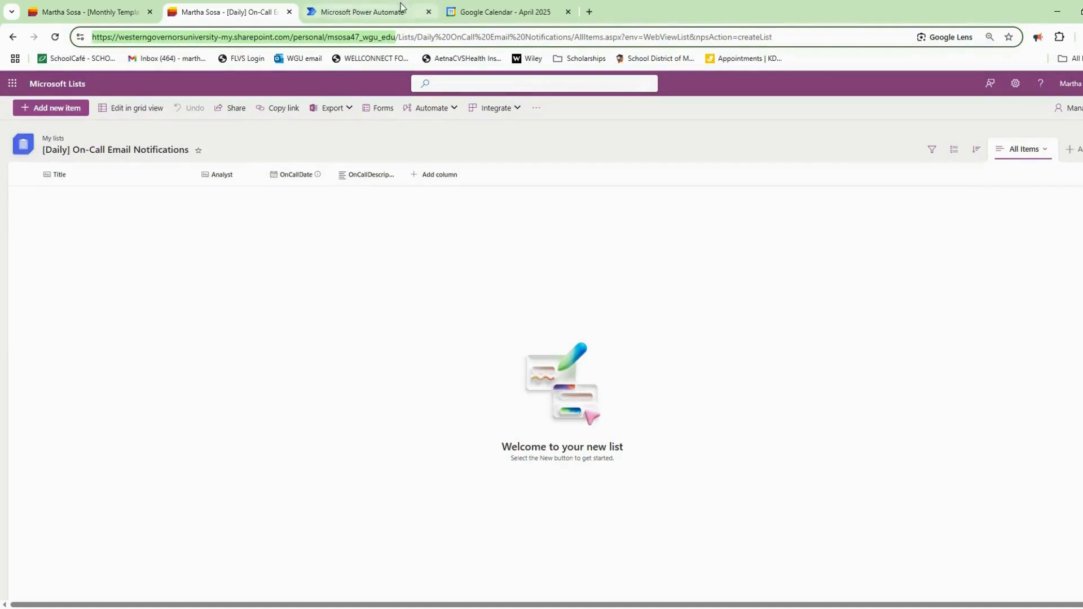
left_click(361, 12)
left_click(186, 232)
key("ctrl+v")
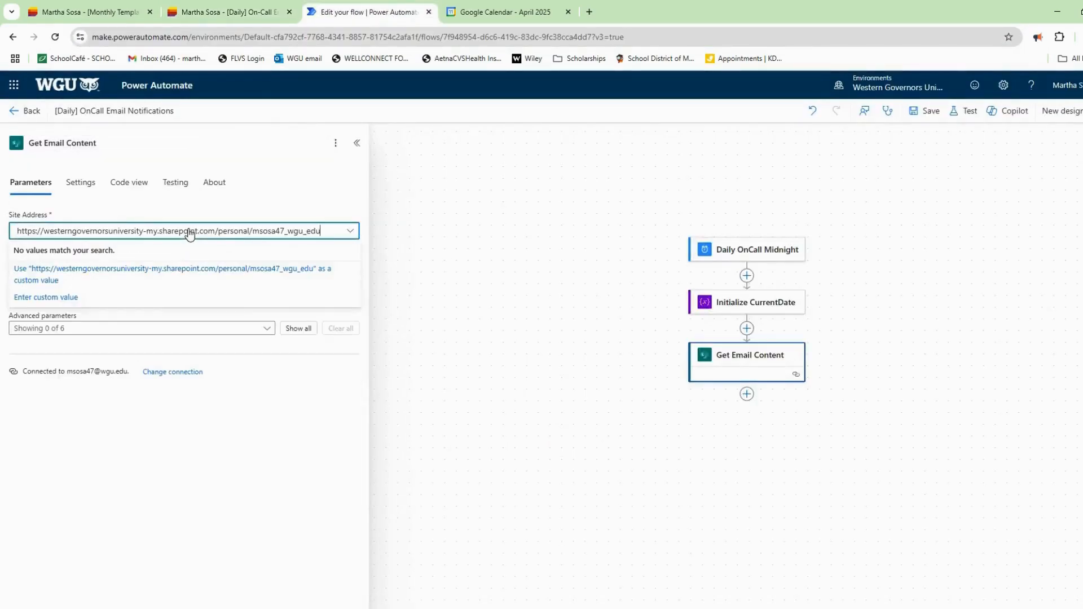
left_click(167, 274)
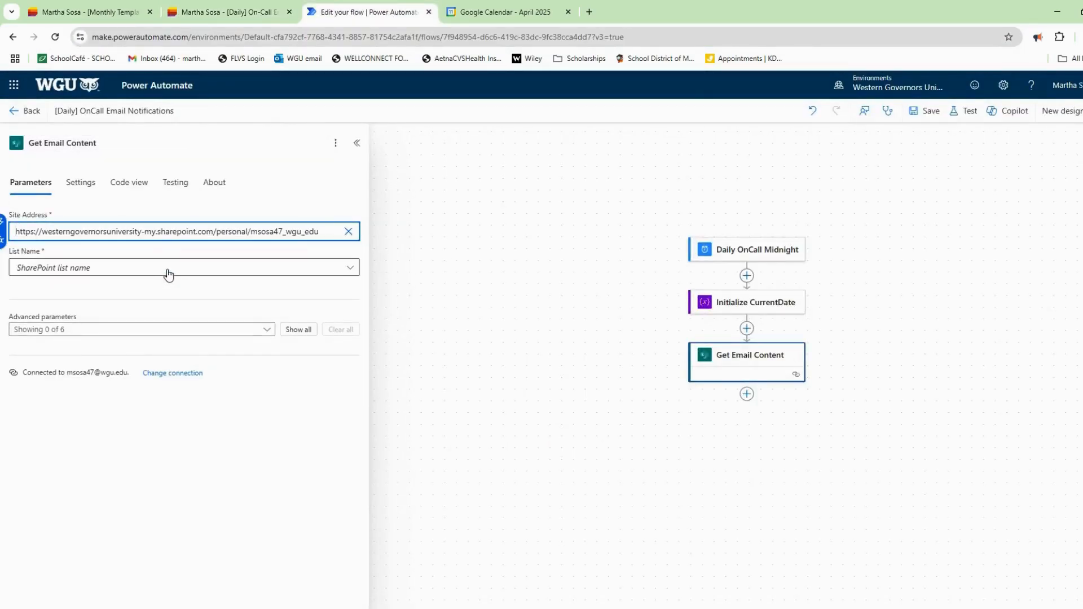
left_click(168, 269)
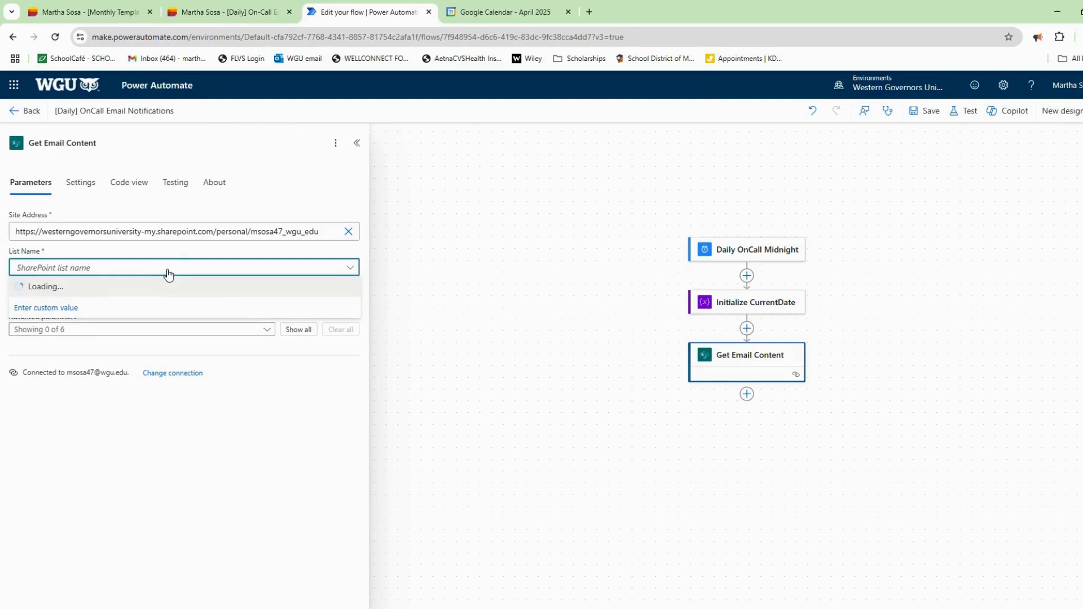
left_click(166, 287)
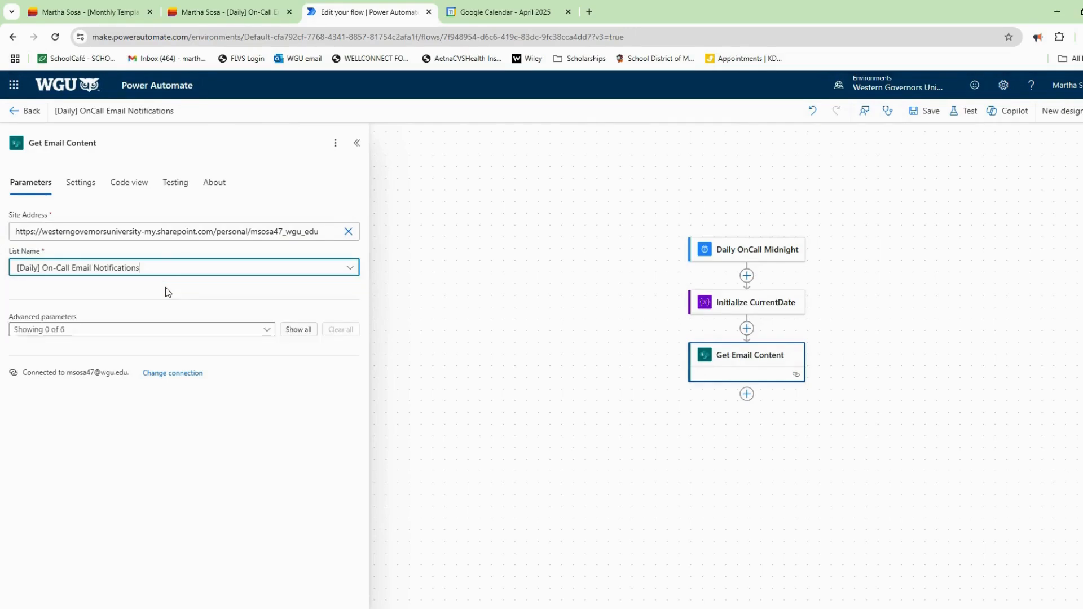
Add the Filter Query 'ID gt 0' and save the flow.
left_click(189, 332)
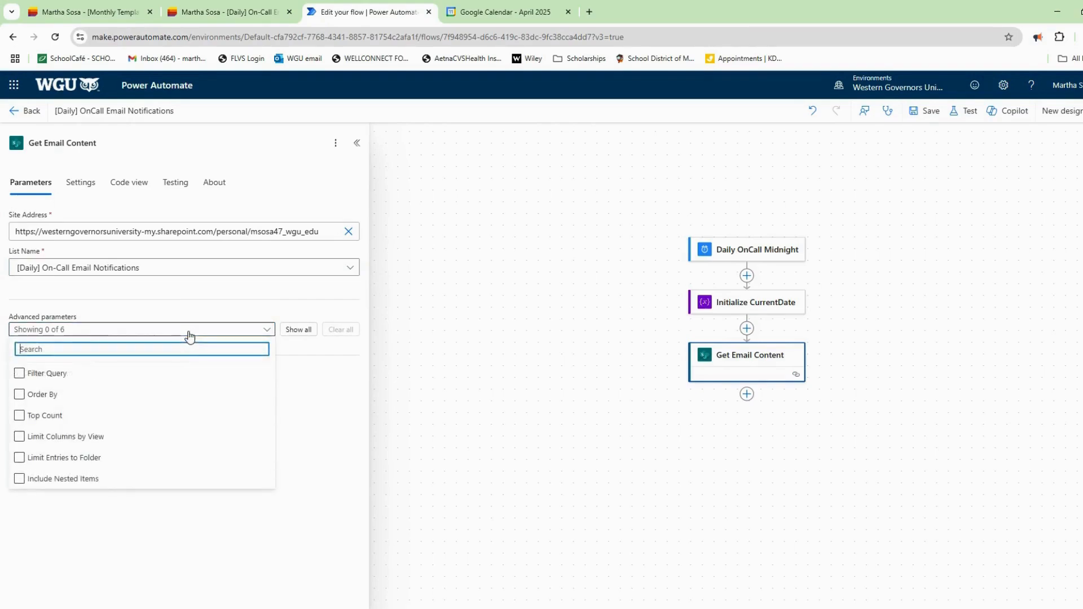
left_click(53, 373)
left_click(213, 314)
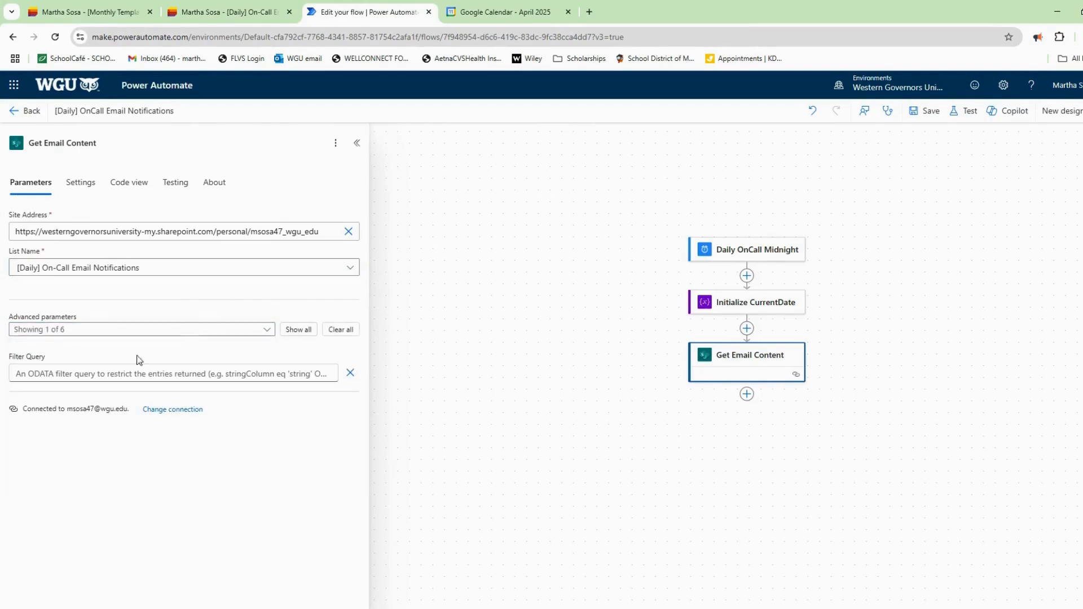
left_click(138, 375)
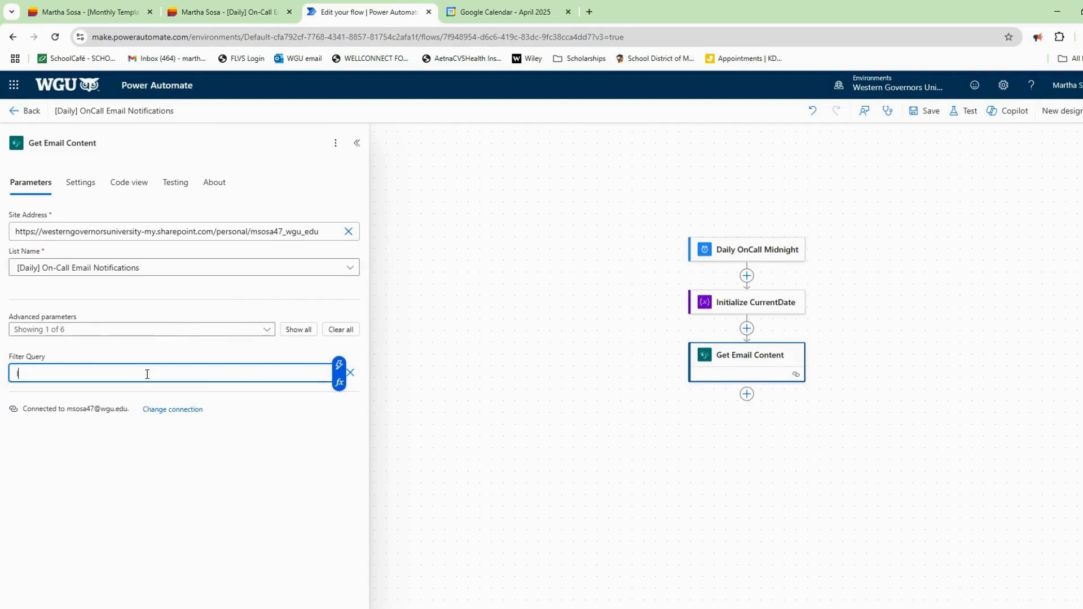
type("ID gt 0")
left_click(284, 357)
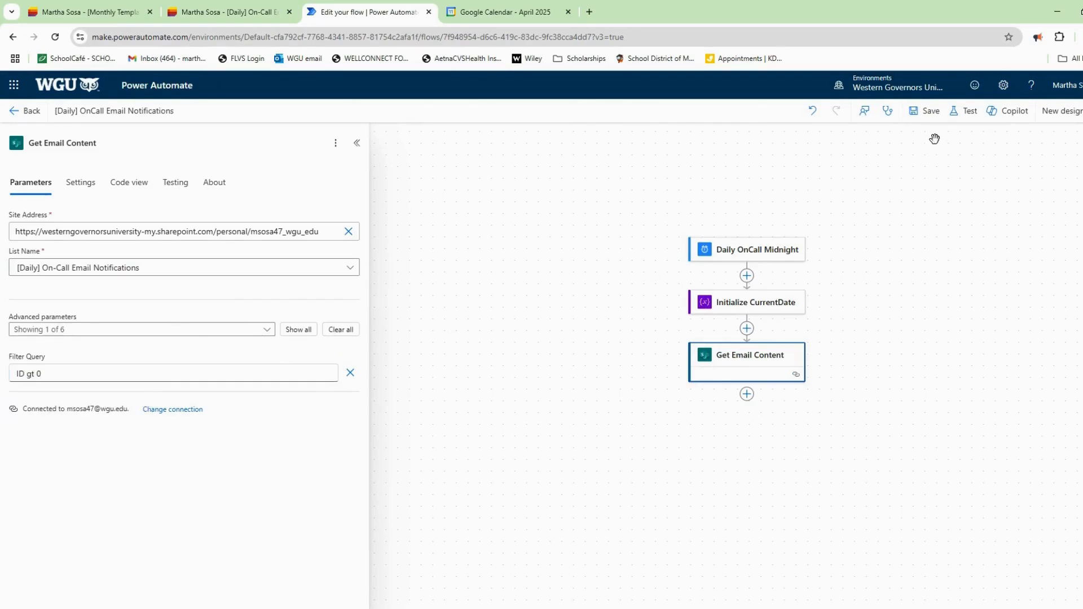
left_click(928, 113)
left_click(747, 413)
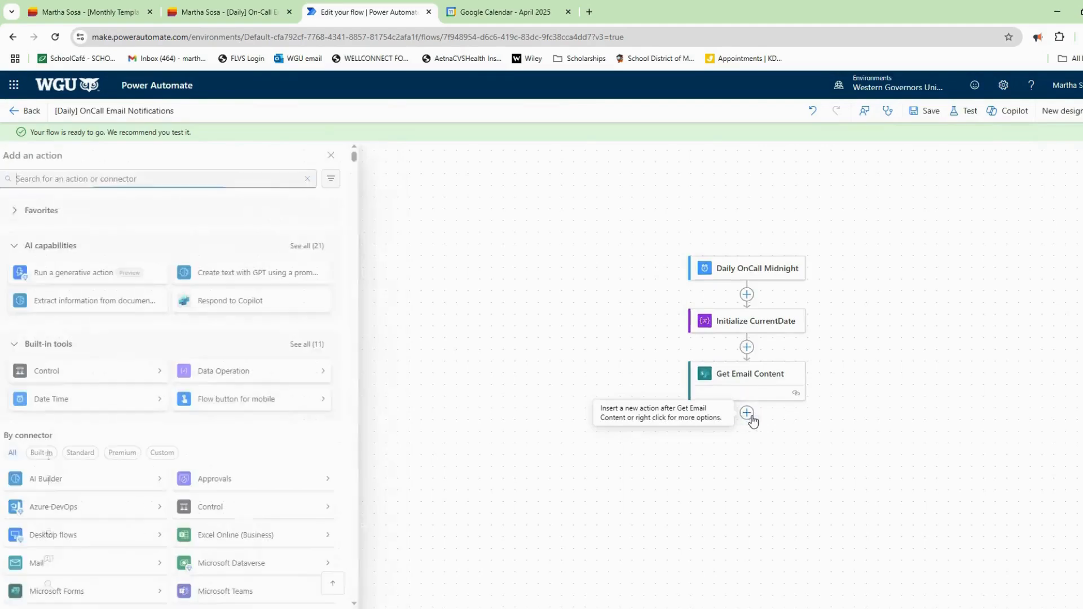
Add a Set variable step that targets the CurrentDate variable.
left_click(210, 179)
type("set variable")
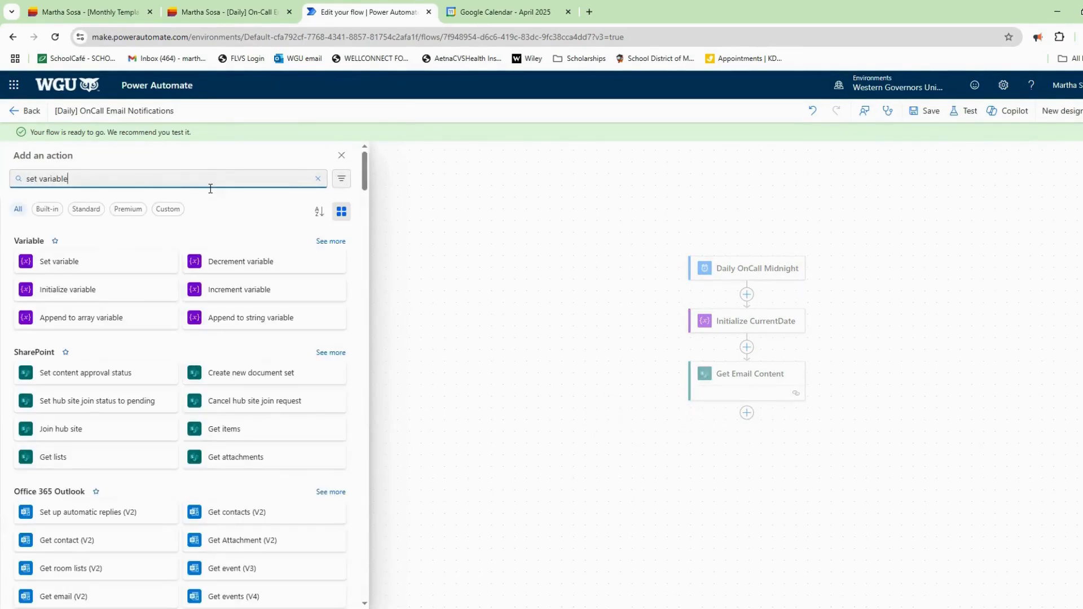
left_click(85, 263)
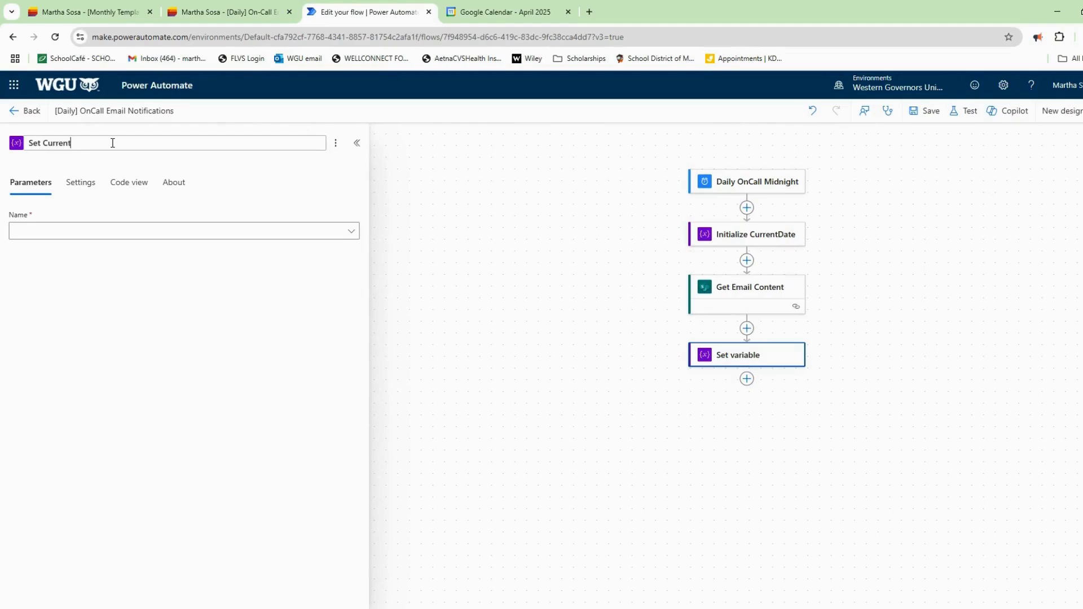
left_click(121, 230)
left_click(120, 249)
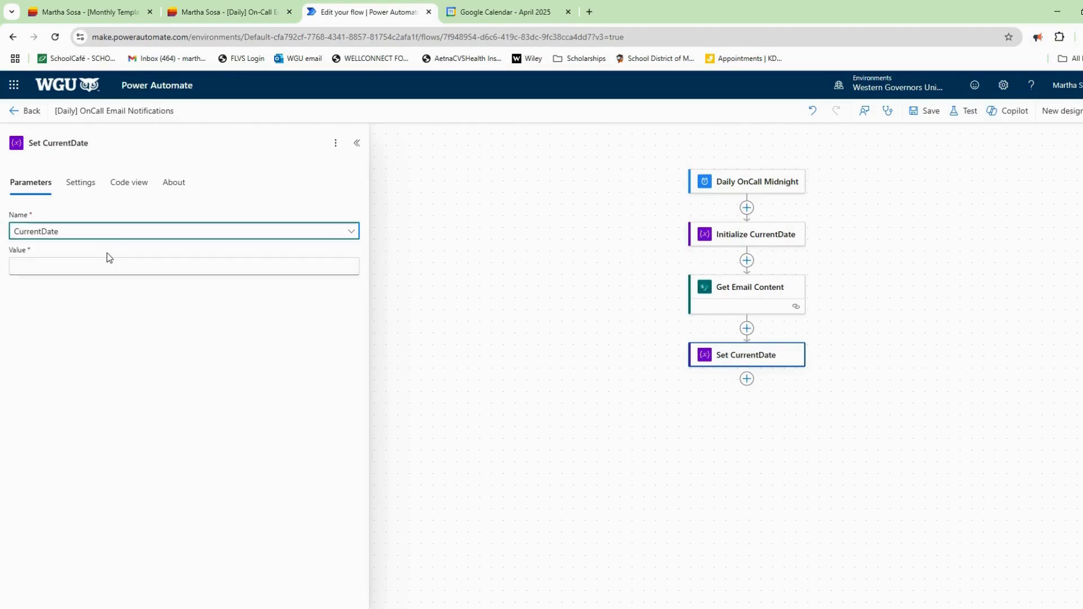
Set CurrentDate's value to each item's OnCallDate from dynamic content.
left_click(118, 275)
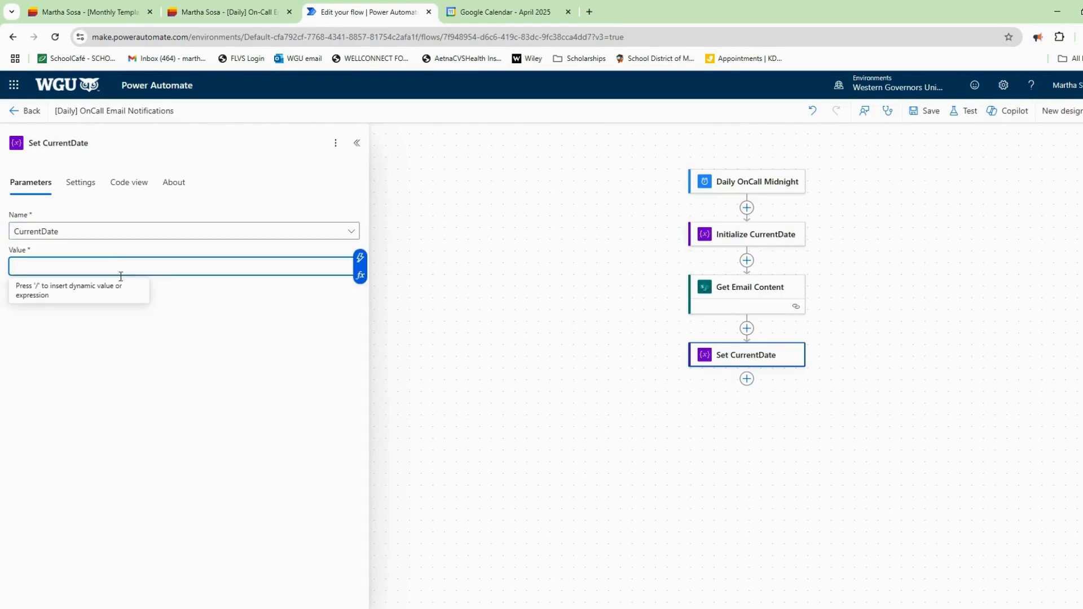
left_click(361, 275)
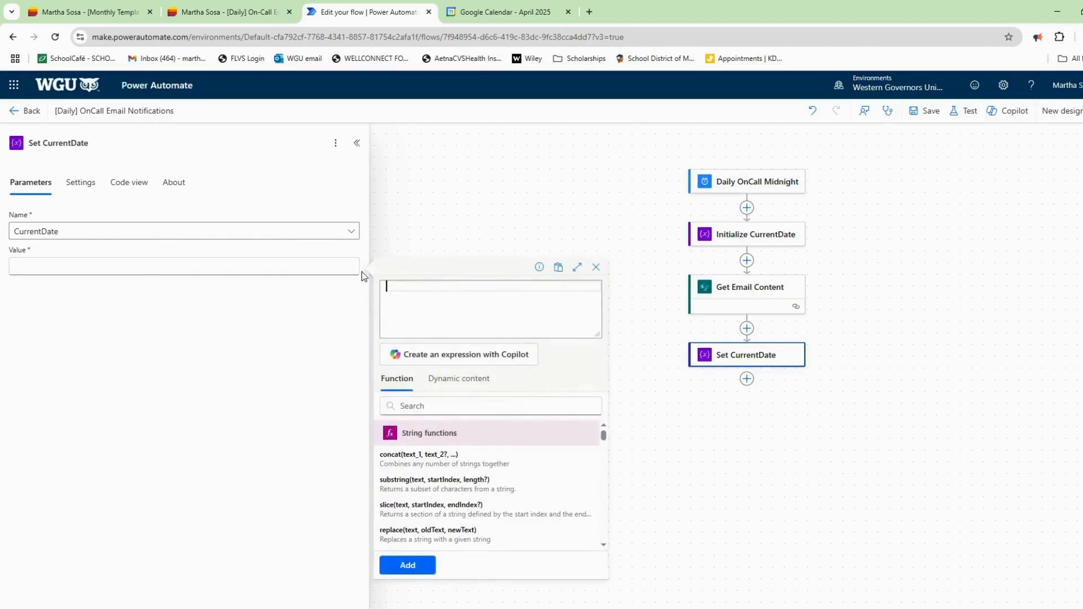
left_click(458, 383)
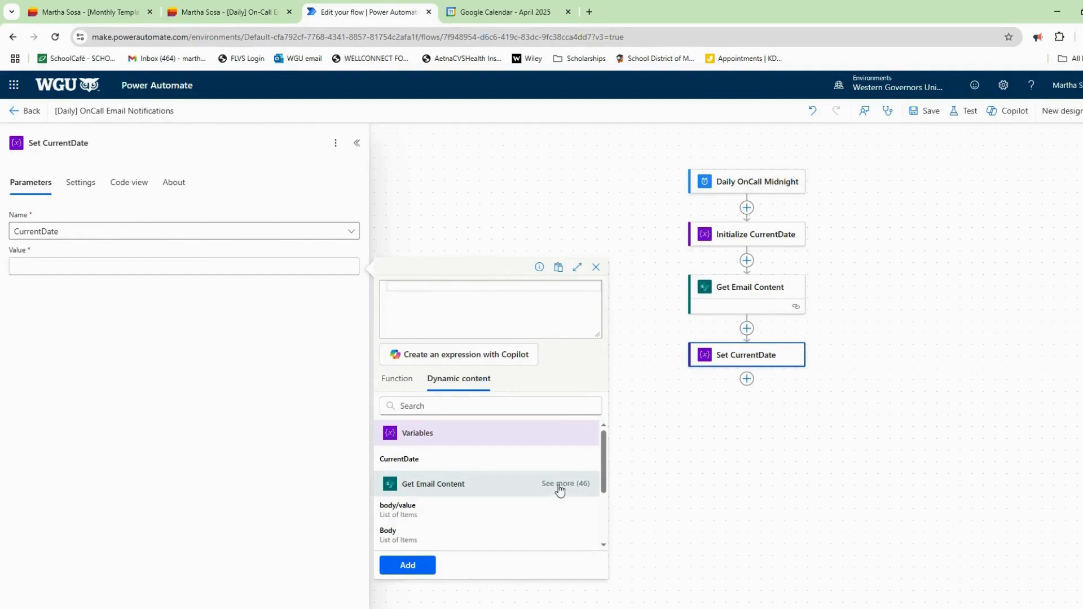
scroll(559, 489, "down", 3)
left_click(447, 543)
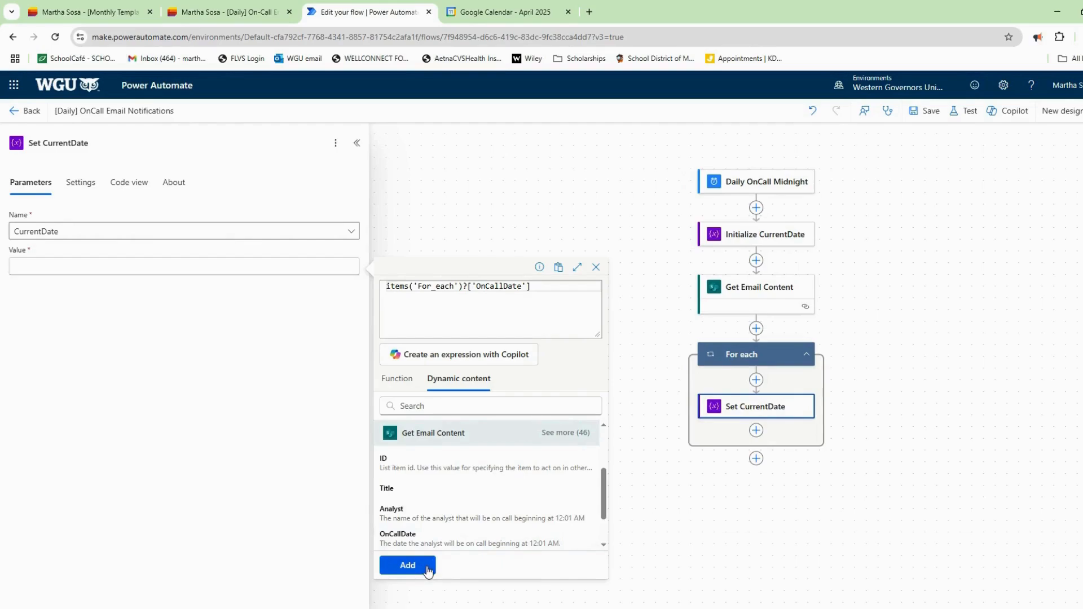
left_click(407, 565)
Rename the generated For each loop to LoopTemplates and save the flow.
left_click(758, 353)
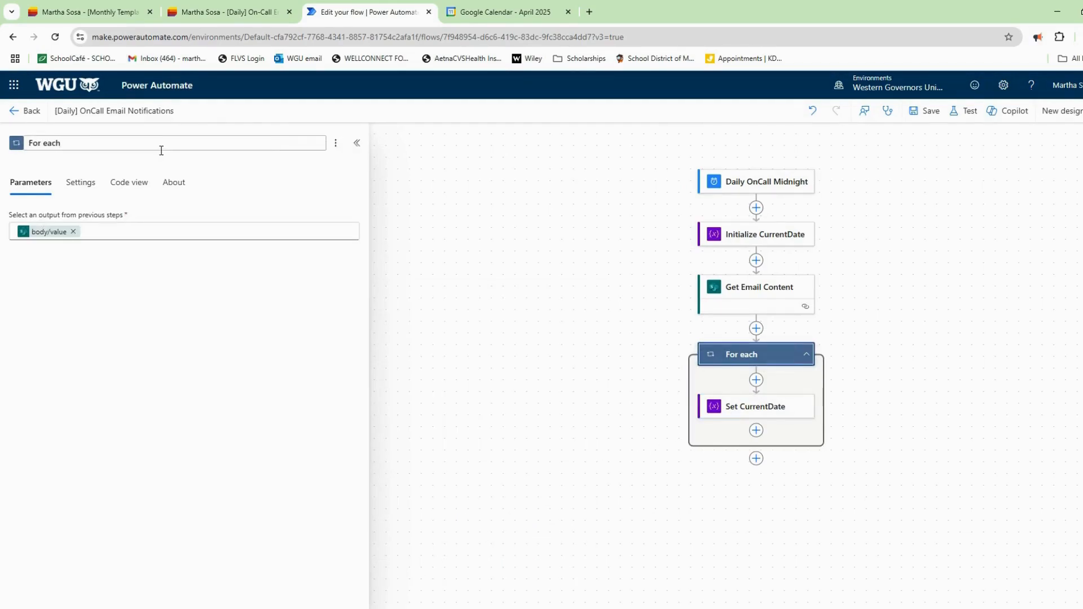
key("BackSpace")
key("BackSpace")
key("BackSpace")
key("BackSpace")
key("BackSpace")
key("BackSpace")
key("BackSpace")
type("LoopTemp")
left_click(259, 217)
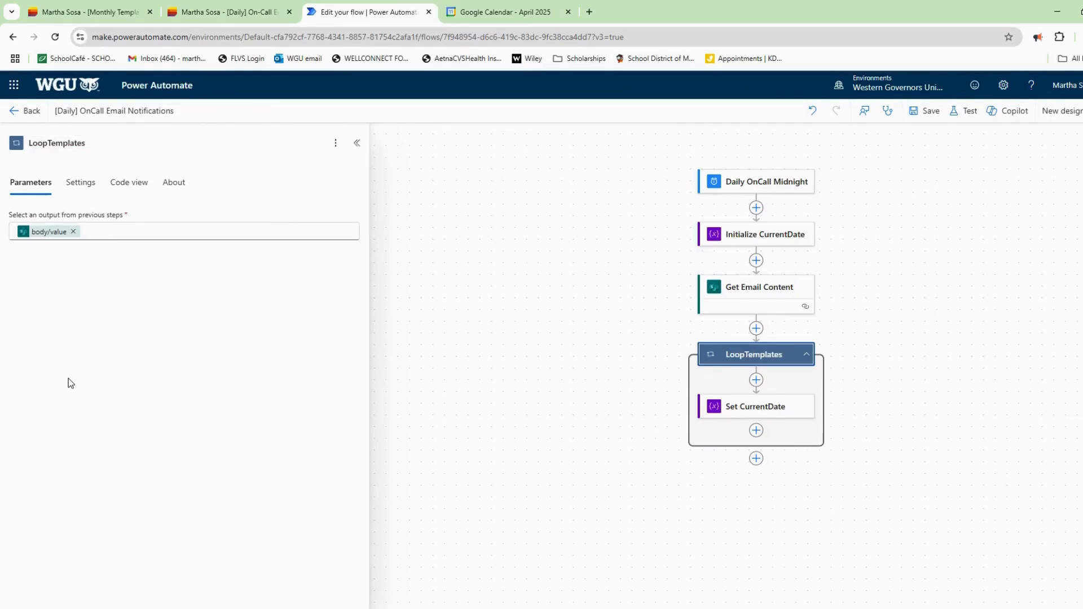
left_click(929, 111)
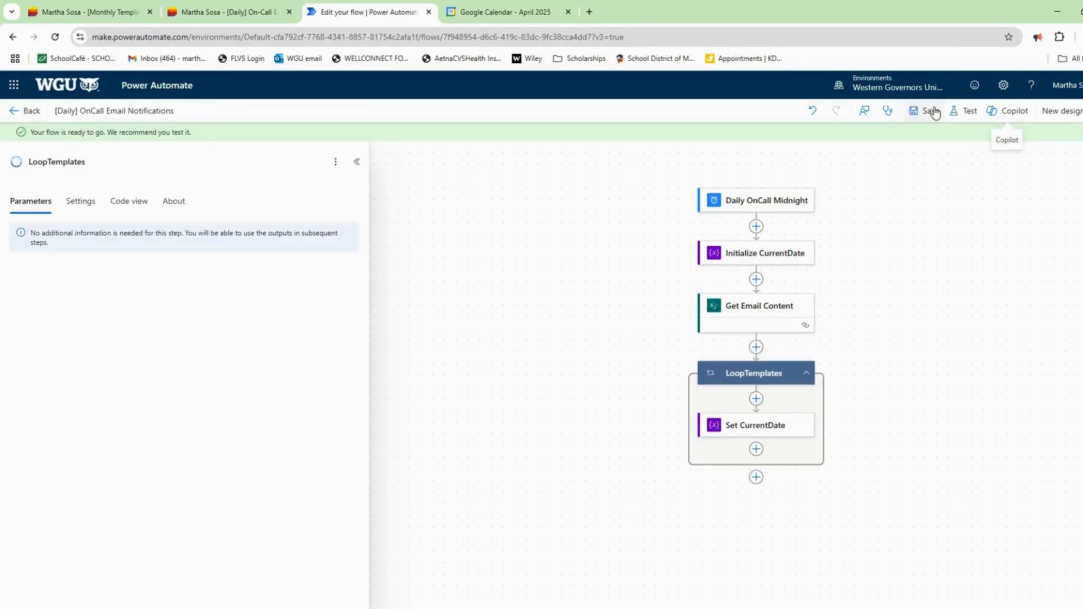
Add a Condition step inside the loop after Set CurrentDate.
left_click(762, 451)
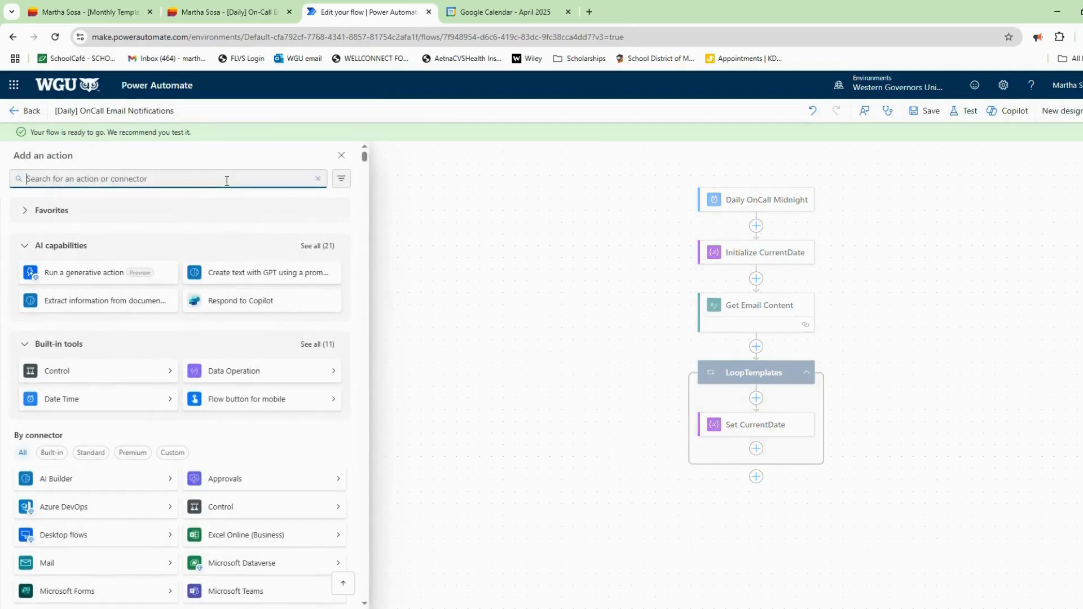
type("condition")
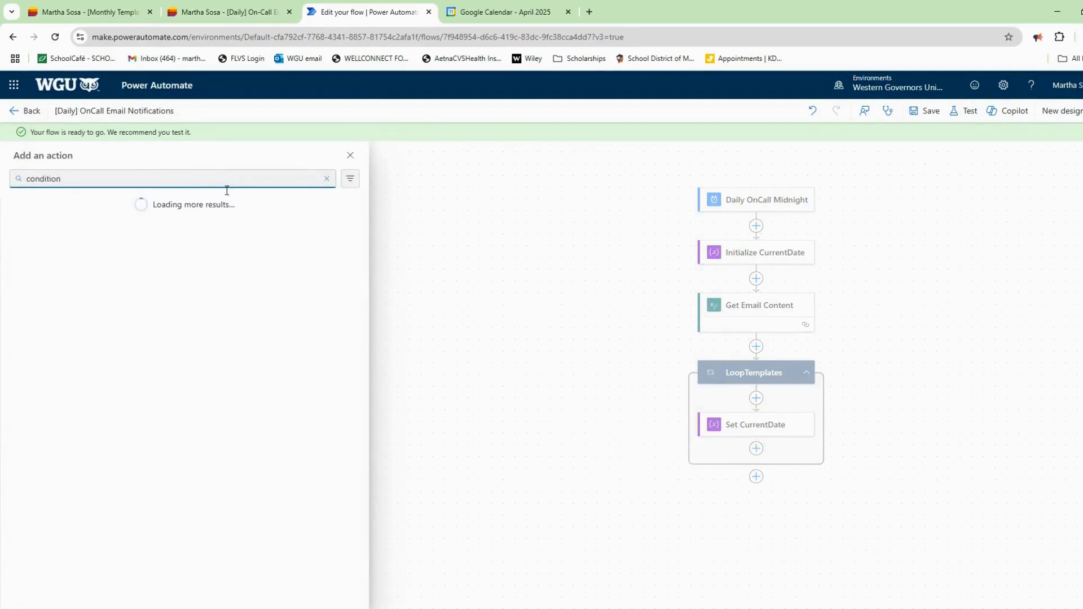
left_click(78, 263)
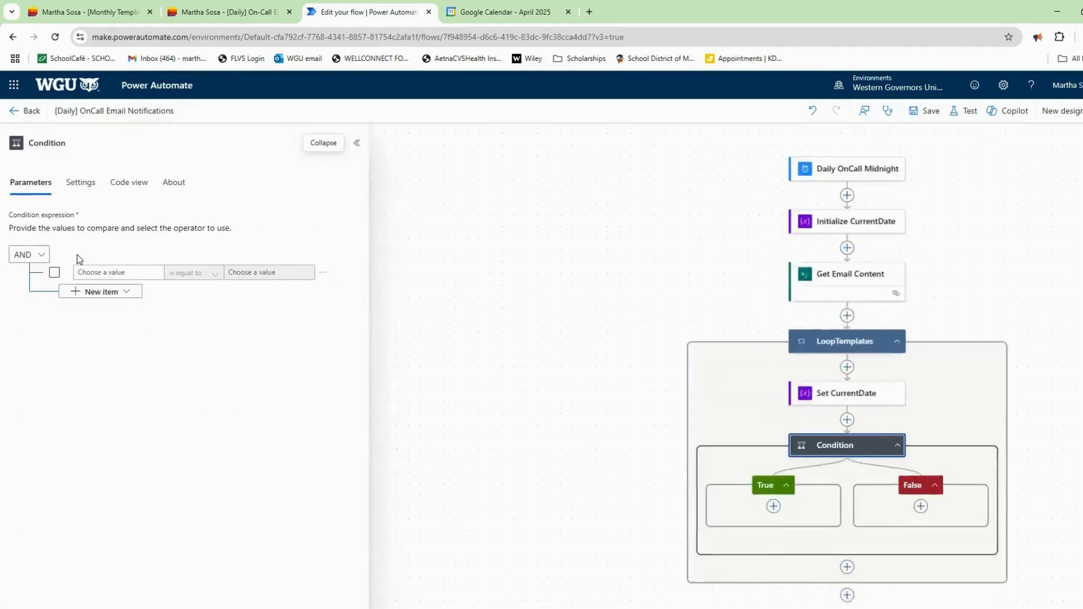
left_click(81, 153)
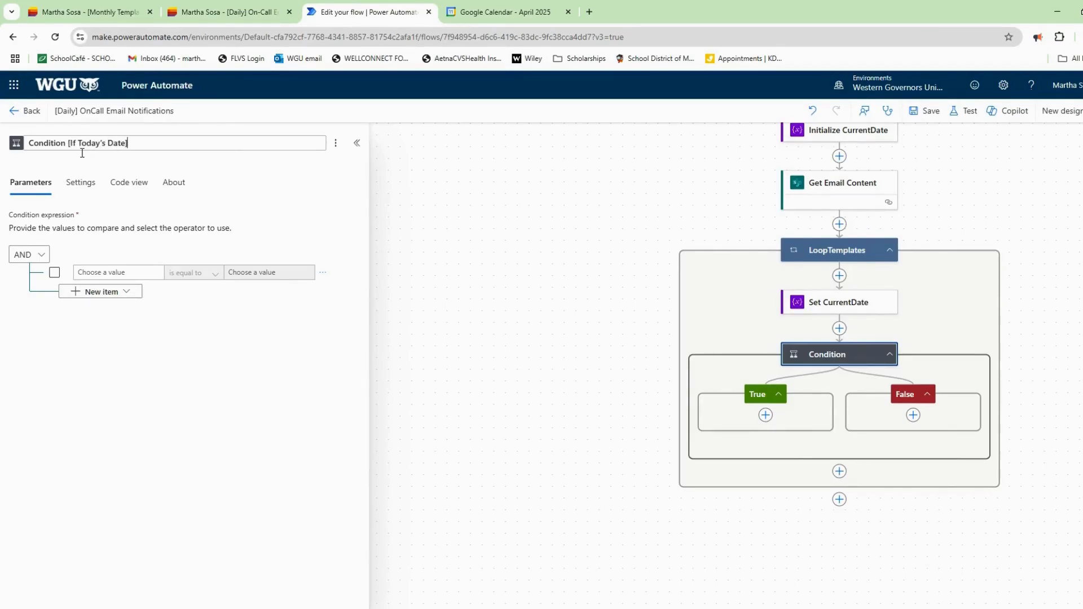
Make the Condition's left value the CurrentDate variable with the contains operator.
left_click(103, 273)
left_click(69, 288)
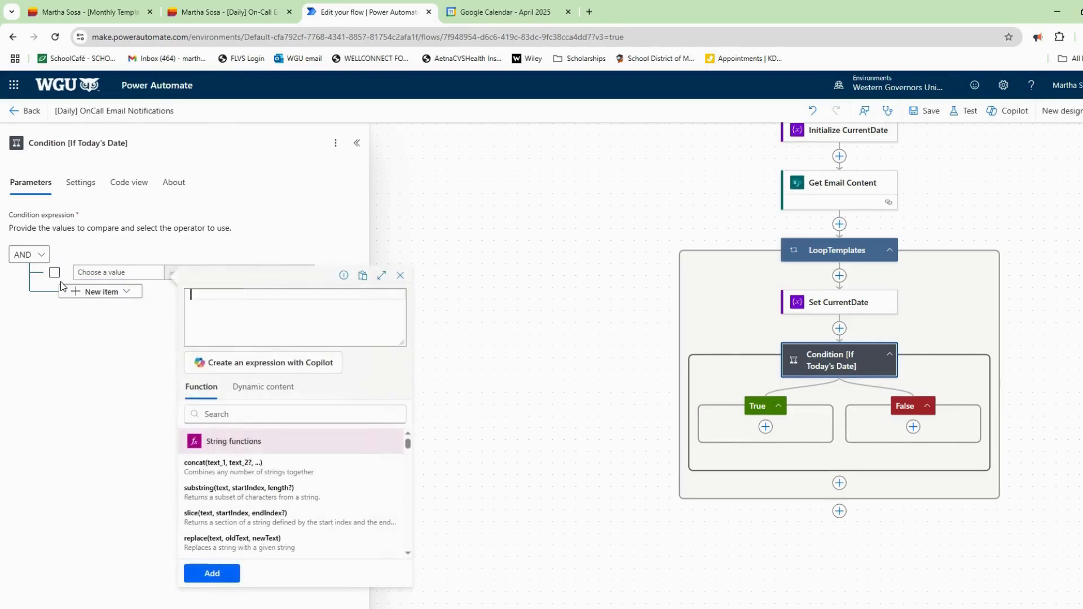
left_click(277, 390)
left_click(245, 474)
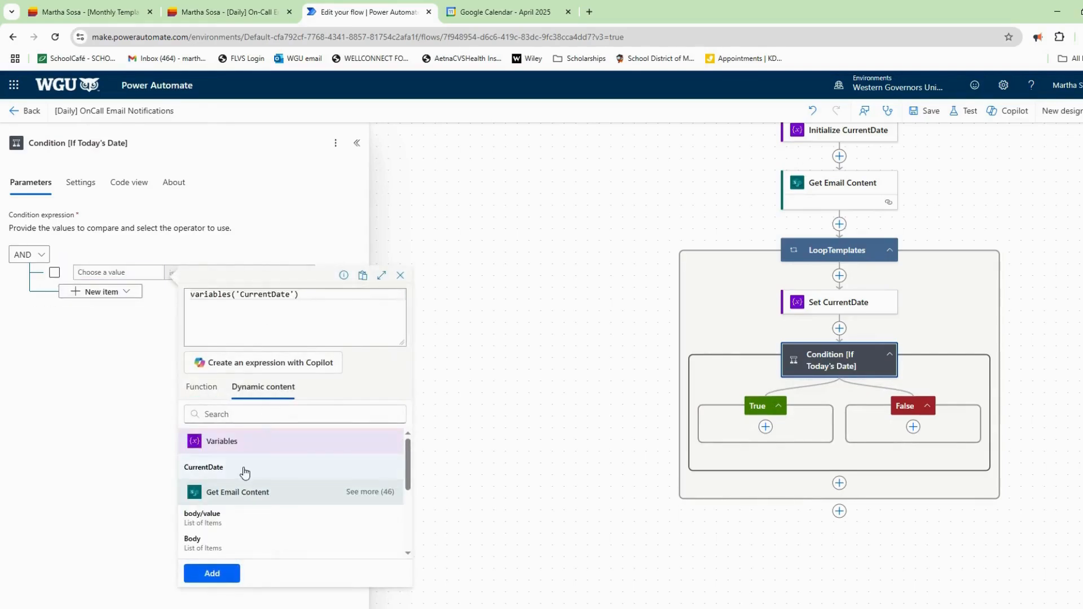
left_click(219, 576)
left_click(213, 277)
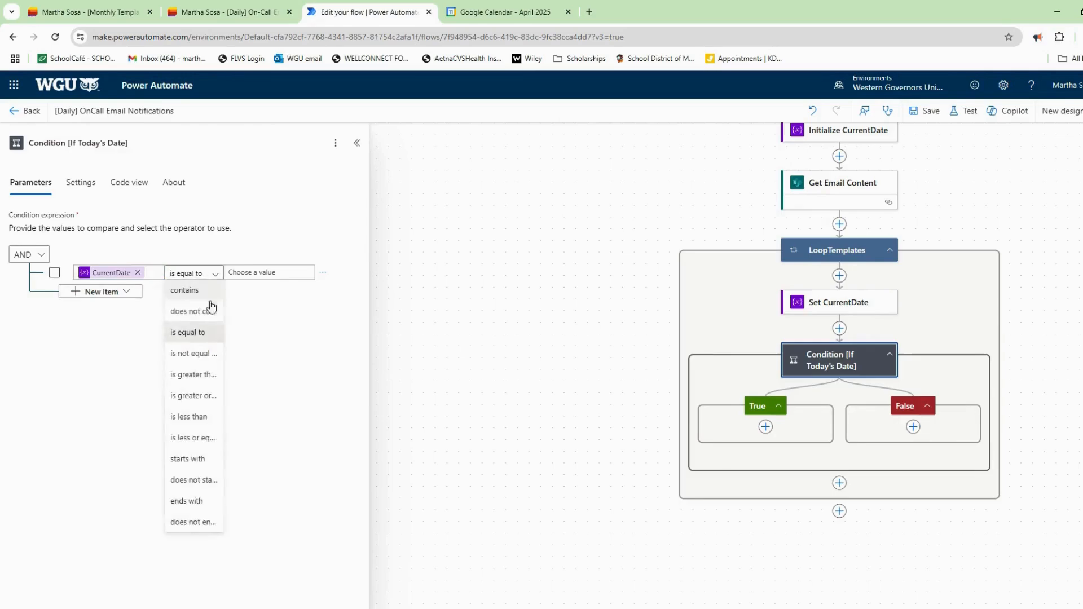
left_click(210, 290)
Set the compared value to substring(utcNow(),0,10) and save the flow.
left_click(261, 275)
left_click(220, 290)
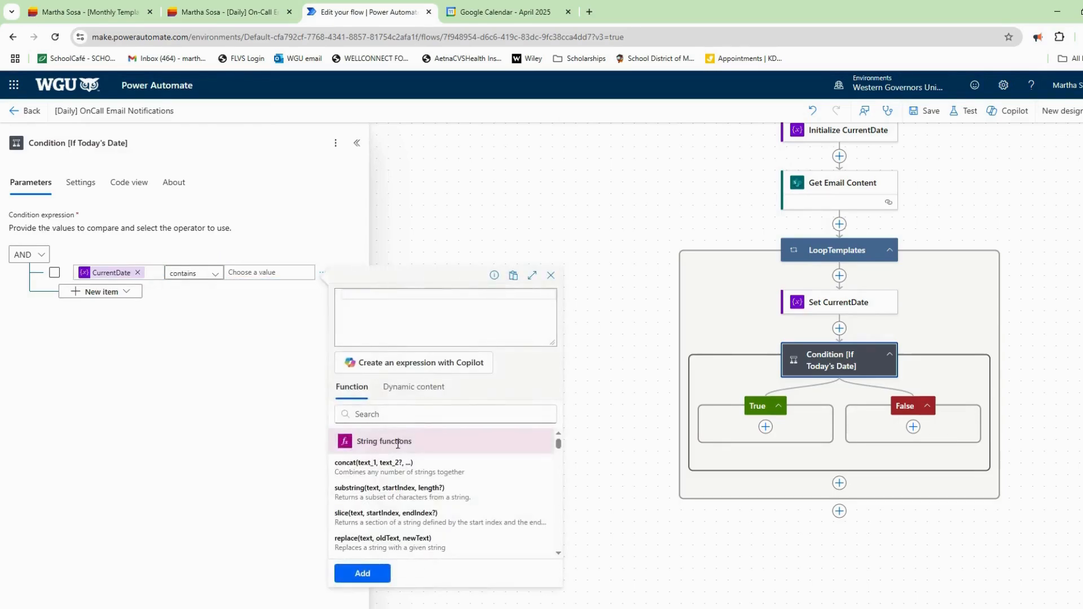
left_click(396, 415)
type("subst")
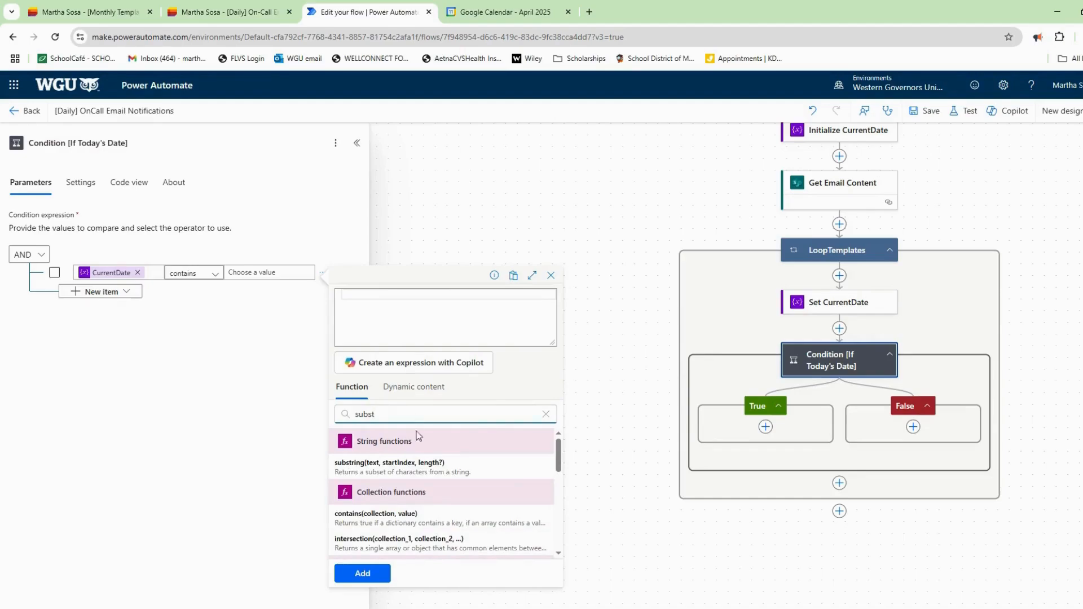
left_click(422, 469)
type("utc")
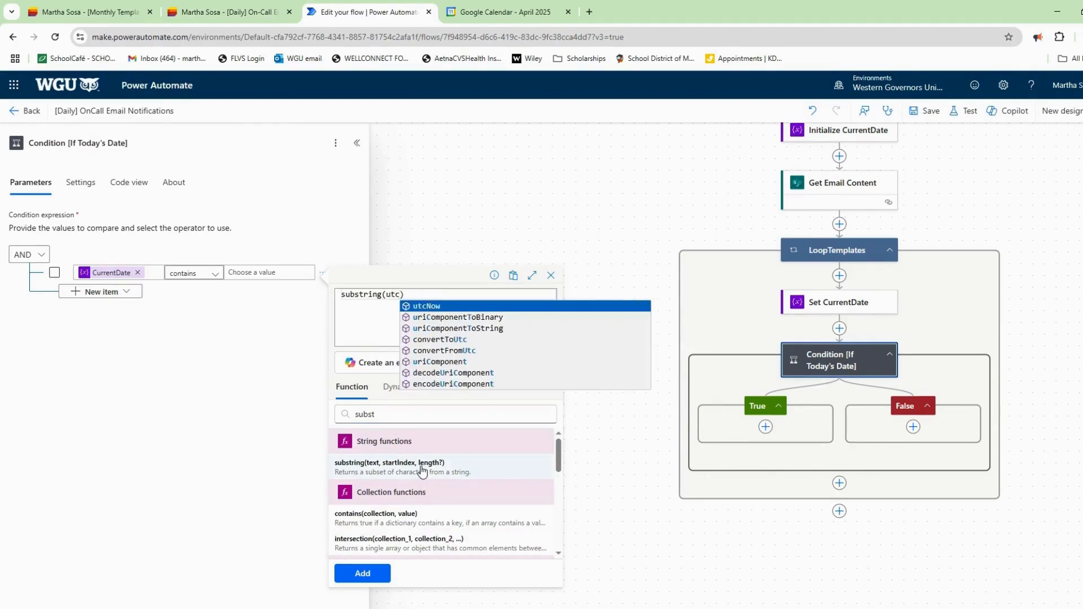
left_click(418, 311)
type(",0,10")
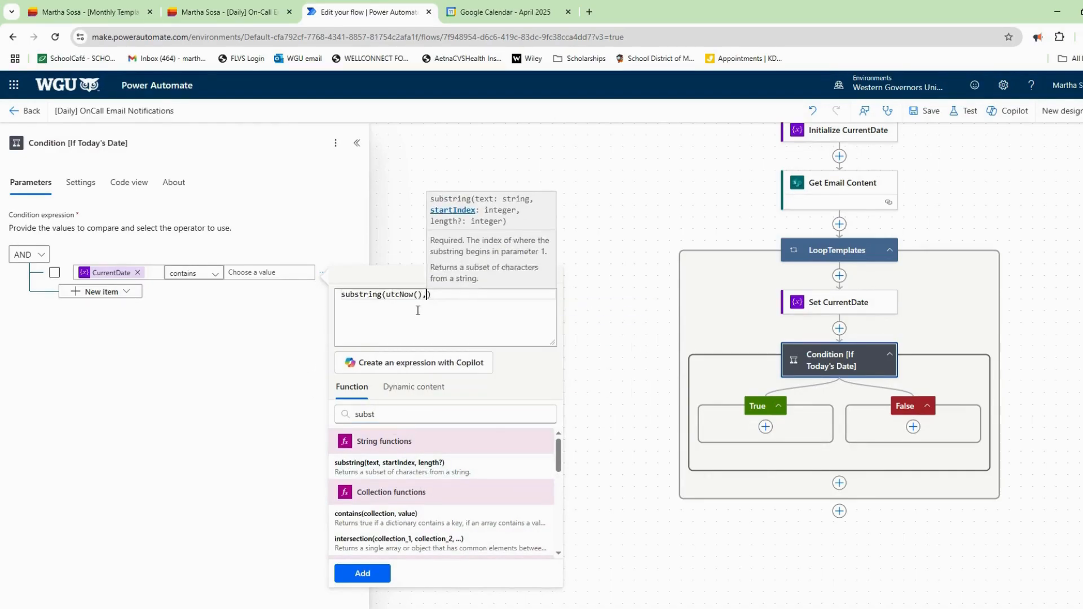
left_click(376, 574)
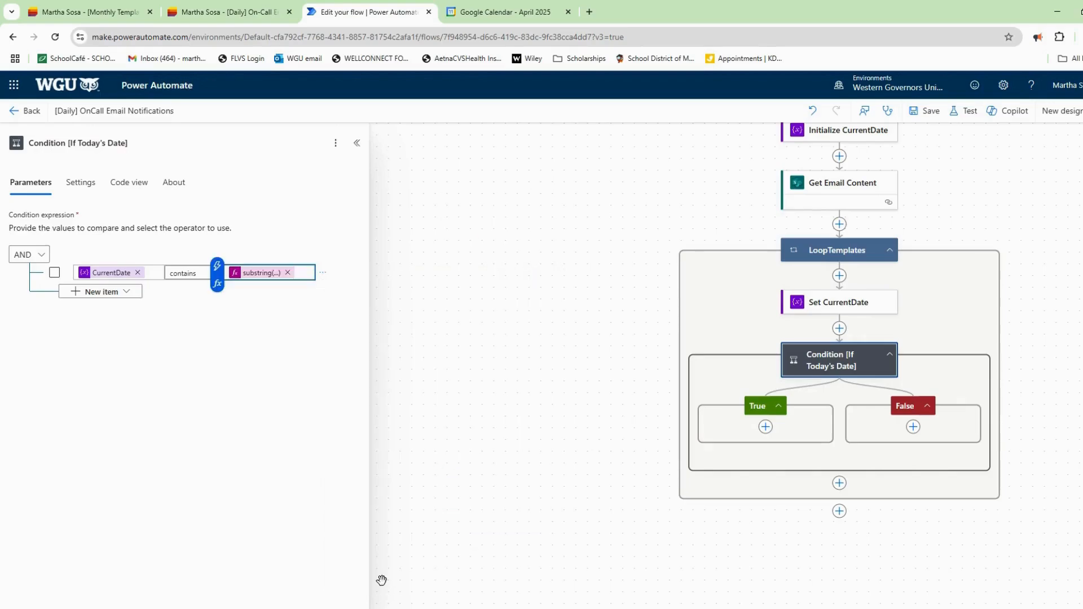
left_click(931, 111)
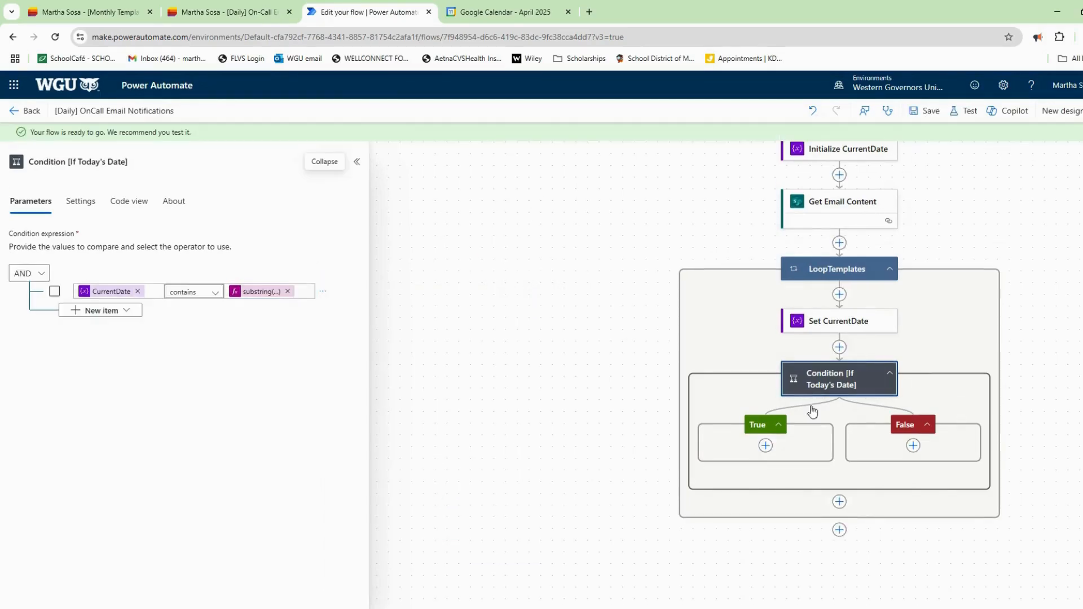
left_click(766, 447)
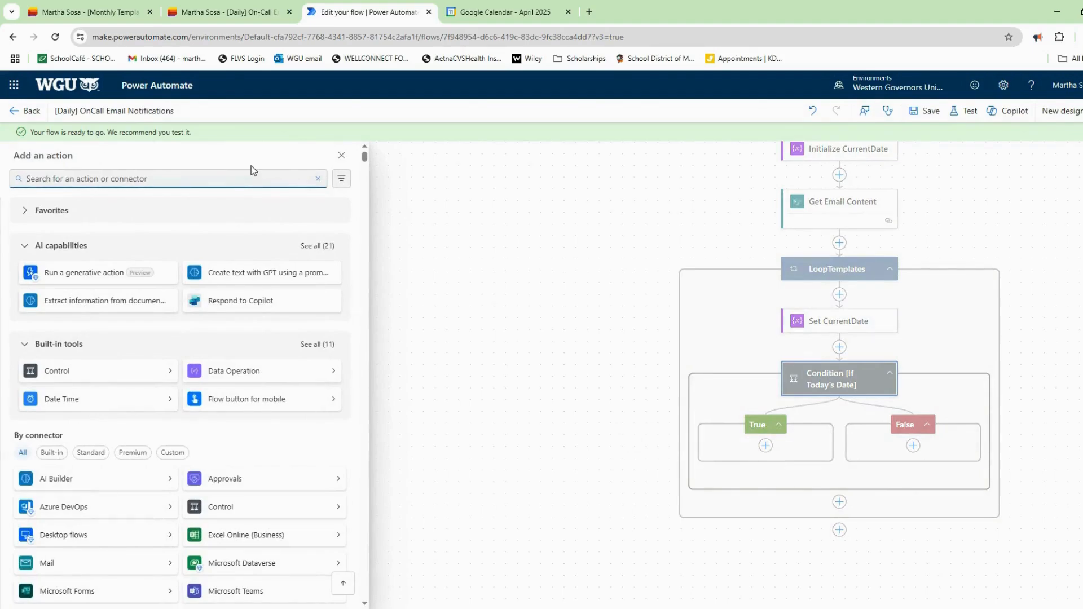
Add a Send an email (V2) action to the True branch.
type("send email")
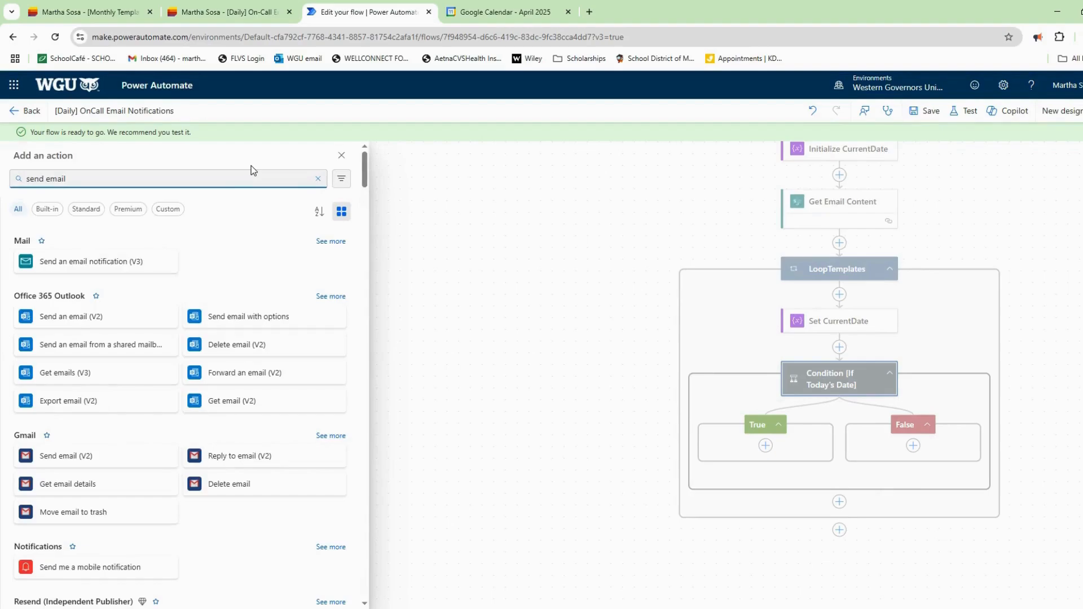
left_click(109, 317)
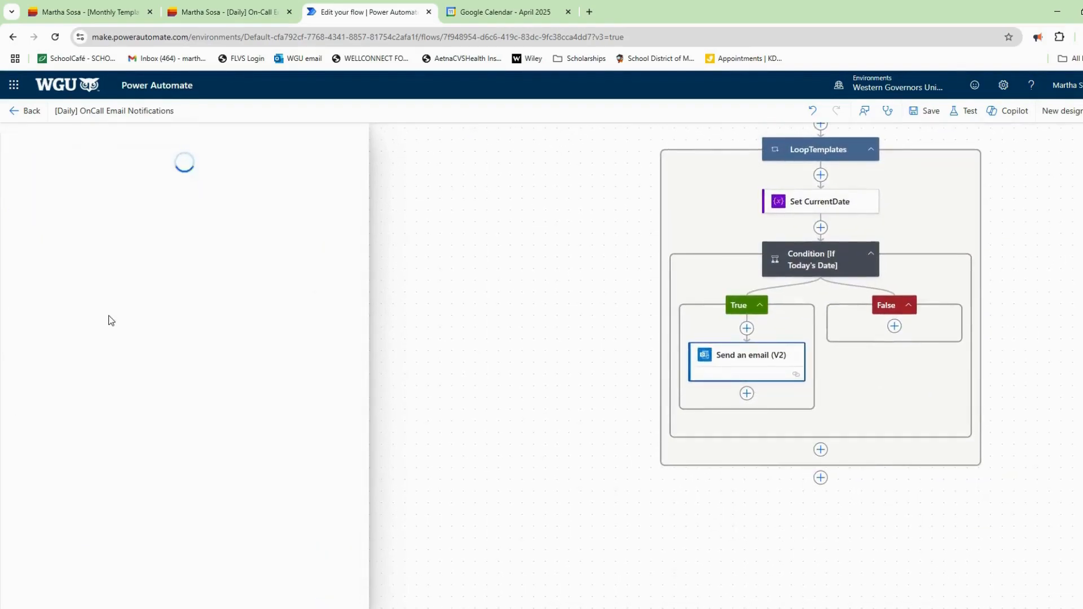
left_click(129, 233)
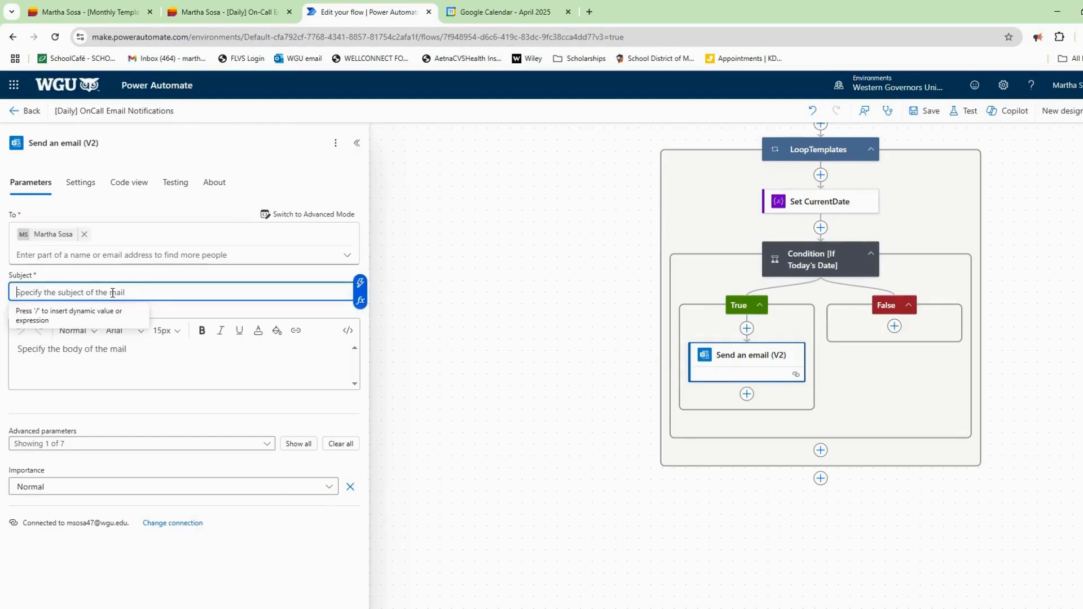
Start the email subject with the Analyst field followed by 'is'.
left_click(359, 300)
left_click(459, 404)
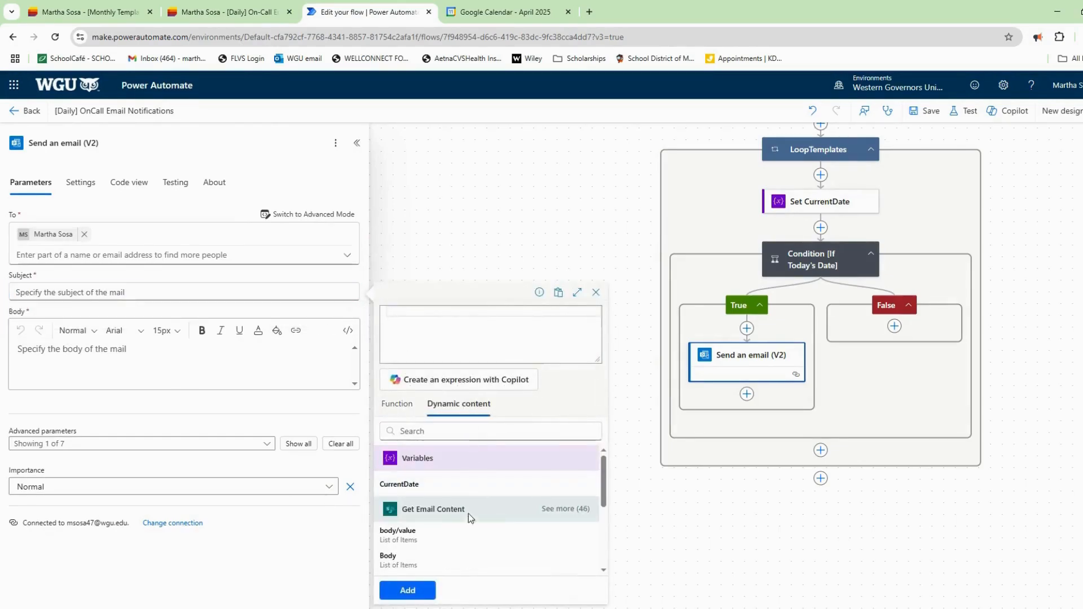
left_click(470, 511)
scroll(476, 530, "down", 3)
scroll(476, 522, "up", 1)
left_click(495, 539)
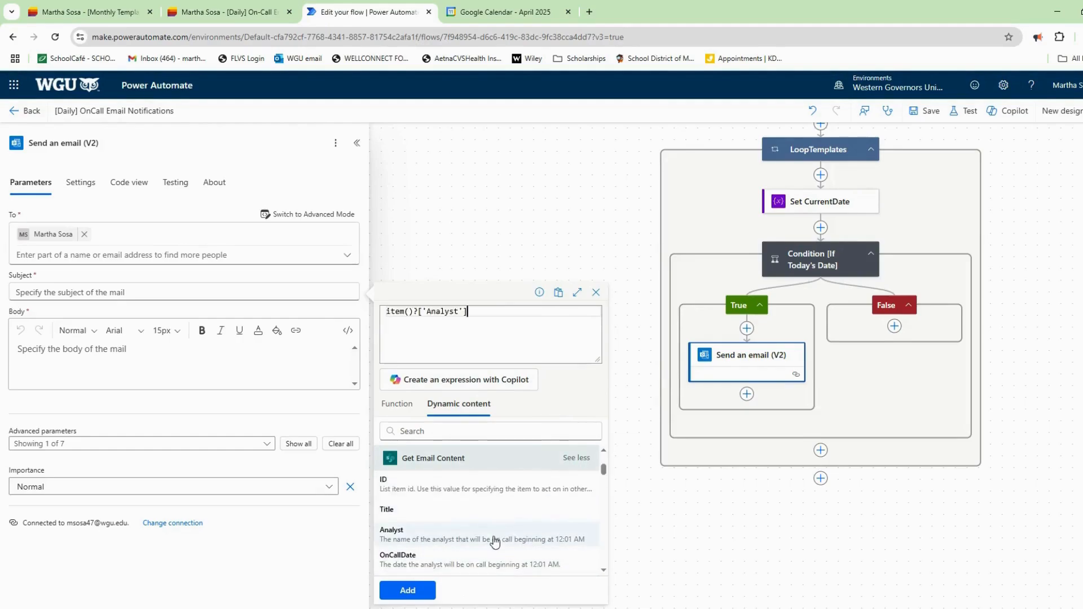
left_click(417, 591)
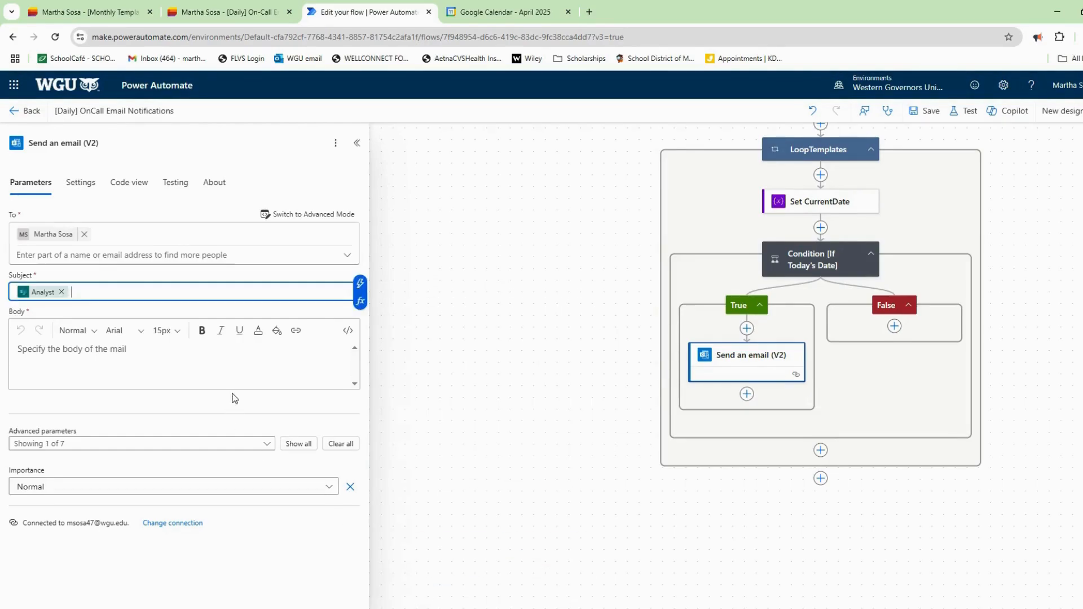
type("Is")
key("BackSpace")
key("BackSpace")
type("is On Call for today, OnCallDate")
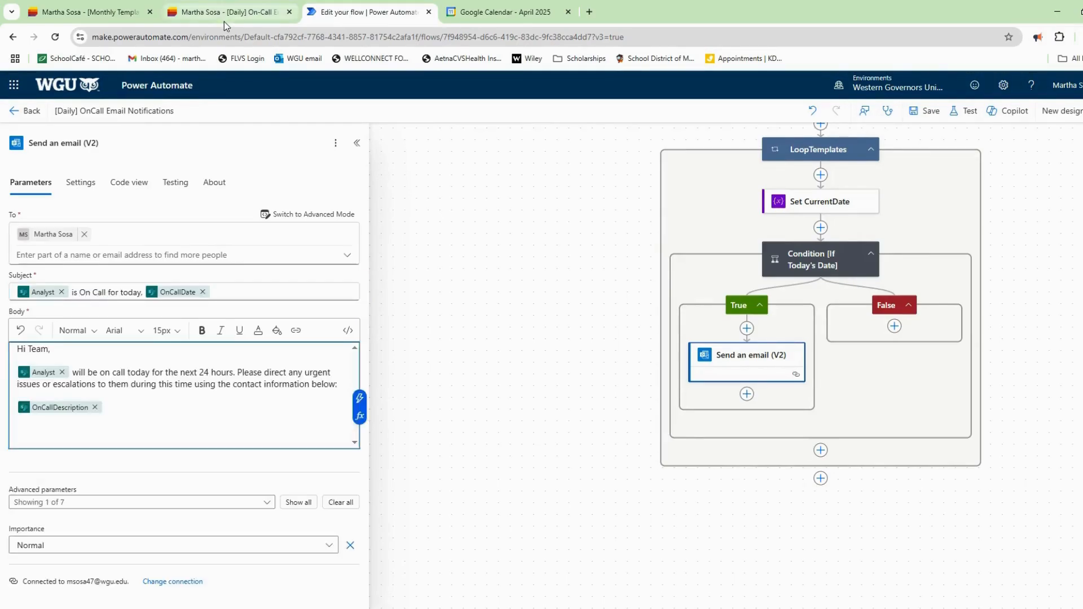
left_click(226, 14)
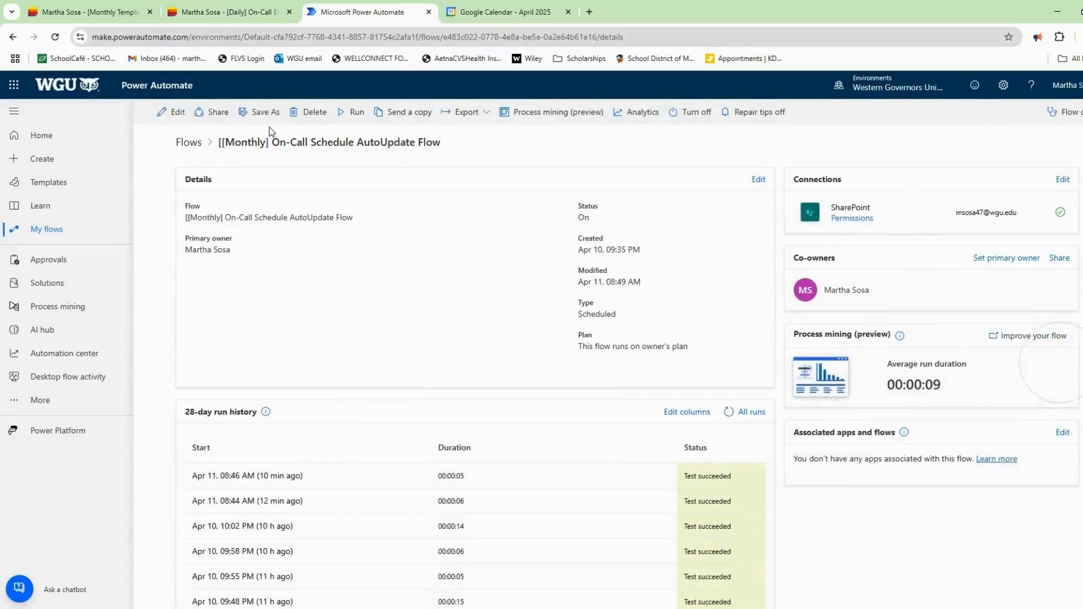
Manually test-run the Monthly flow and inspect the latest run's loop steps.
left_click(178, 112)
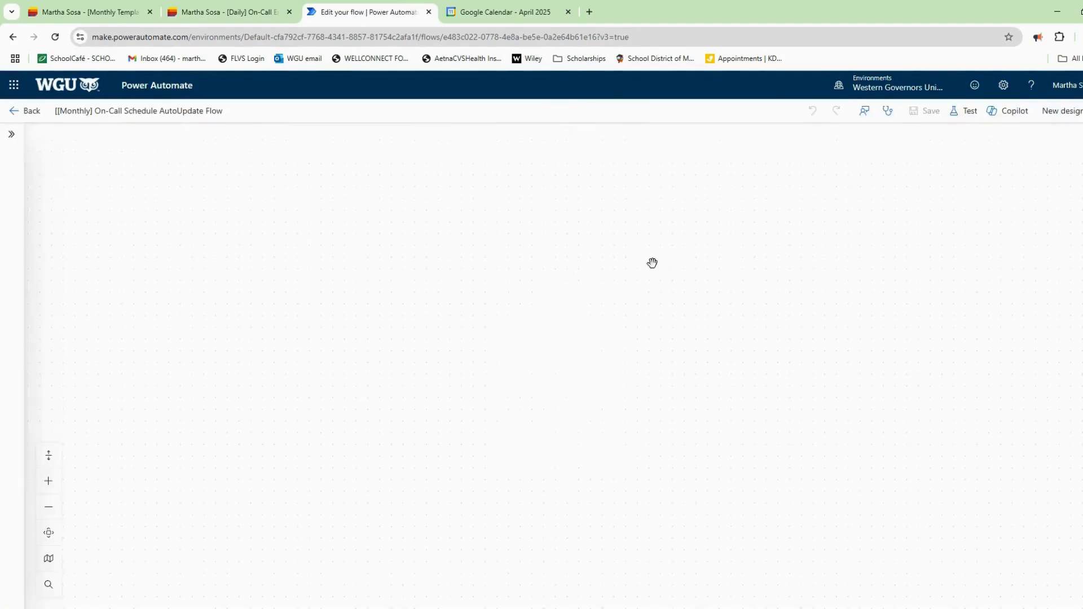
left_click(965, 112)
left_click(964, 145)
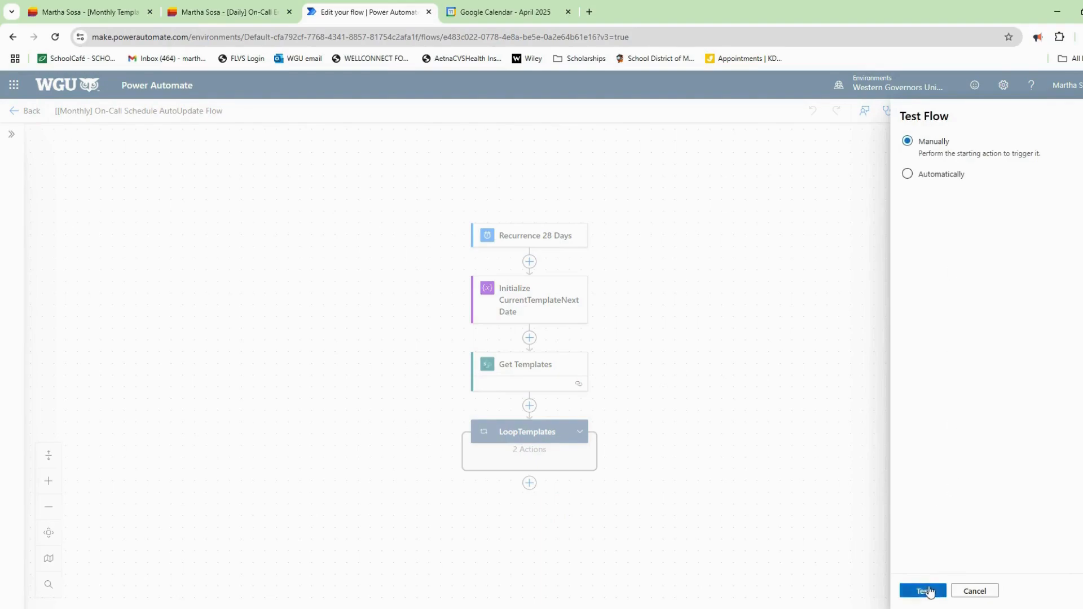
left_click(923, 590)
left_click(929, 589)
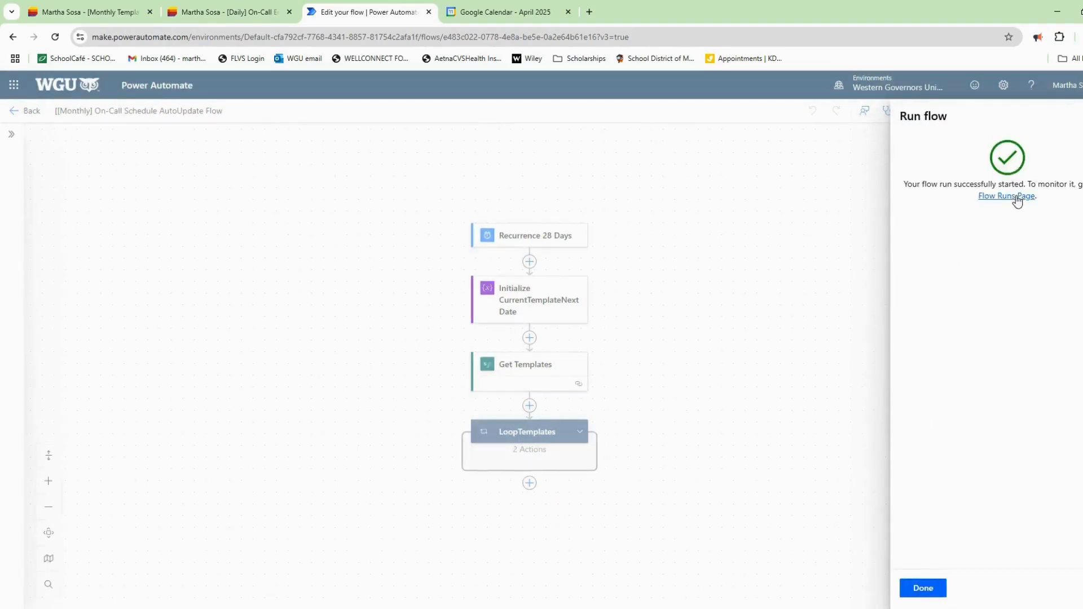
left_click(1014, 197)
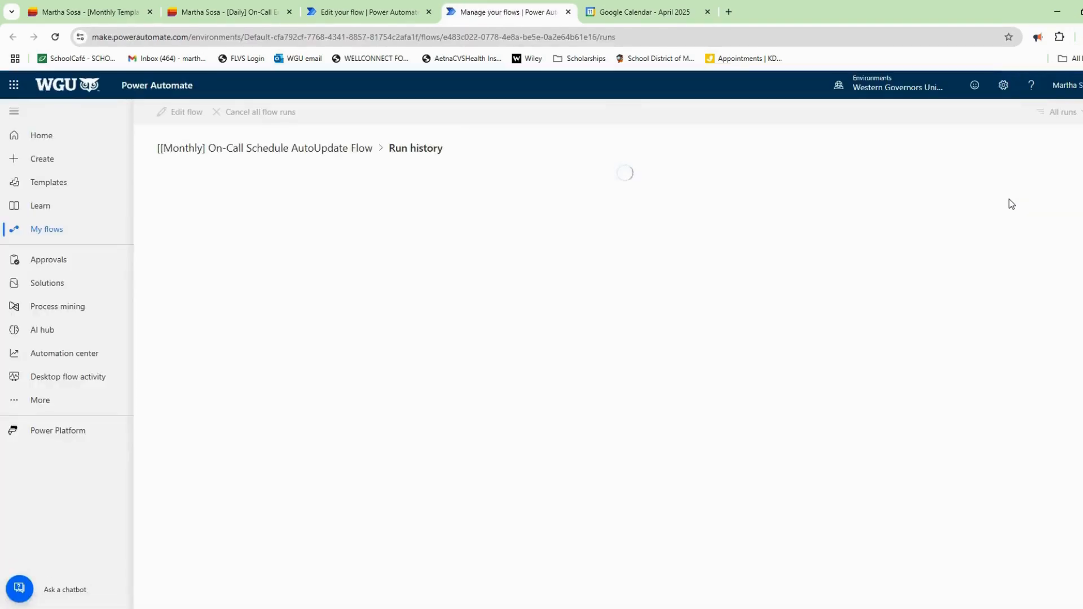
left_click(269, 208)
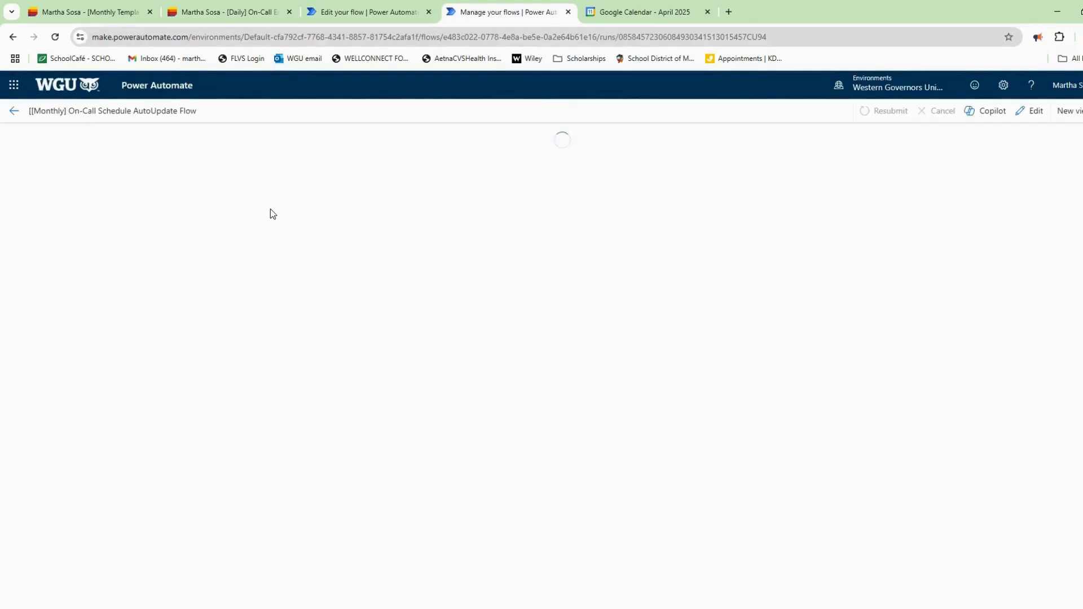
left_click(612, 496)
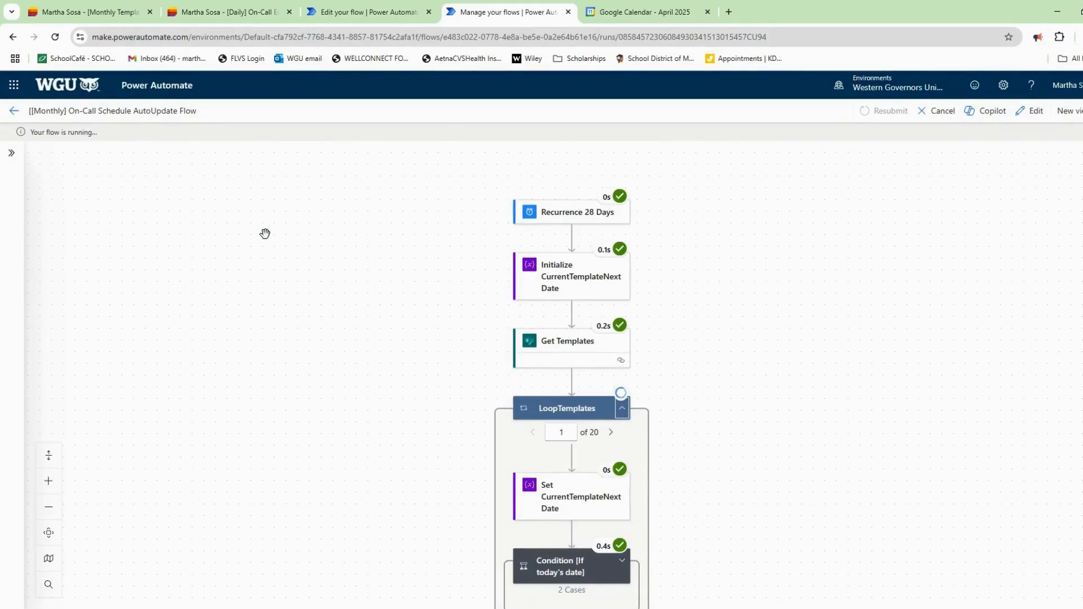
Reload the Daily and Monthly Template SharePoint lists to check the updated items.
left_click(227, 12)
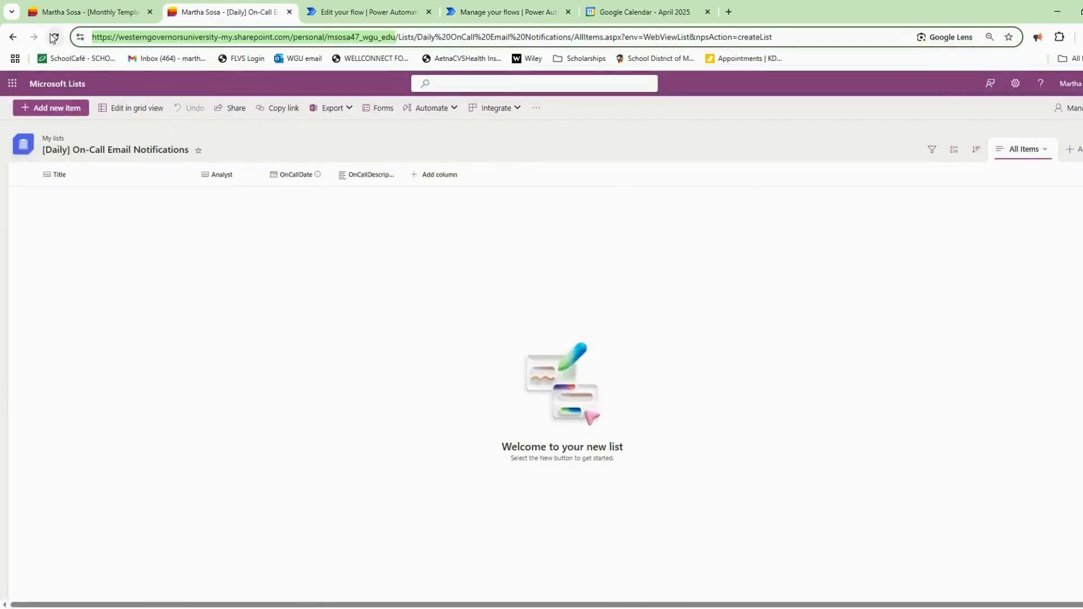
left_click(54, 37)
left_click(79, 12)
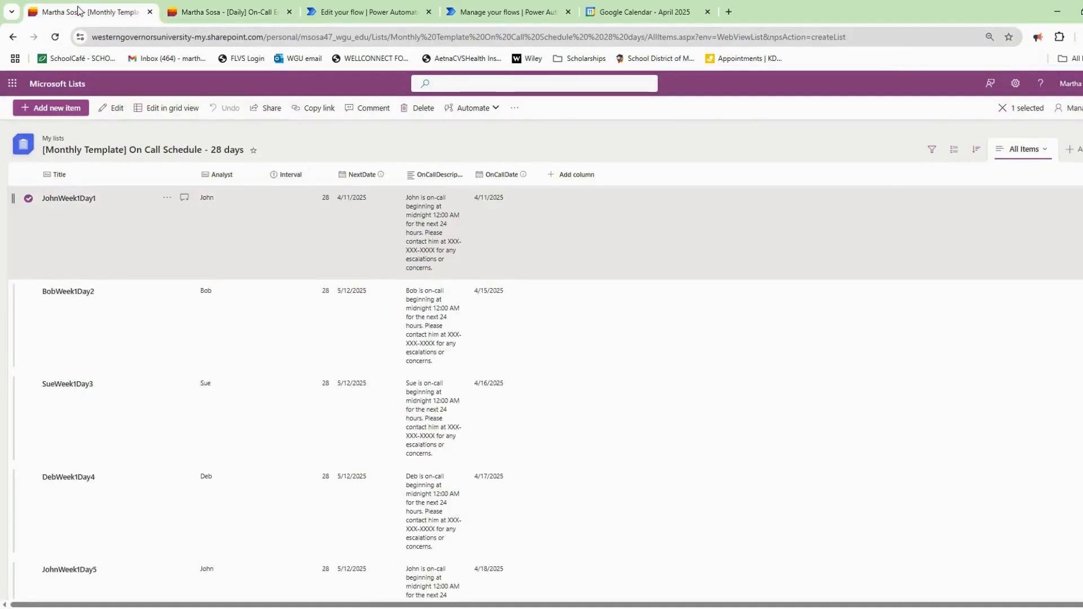
left_click(55, 38)
left_click(350, 13)
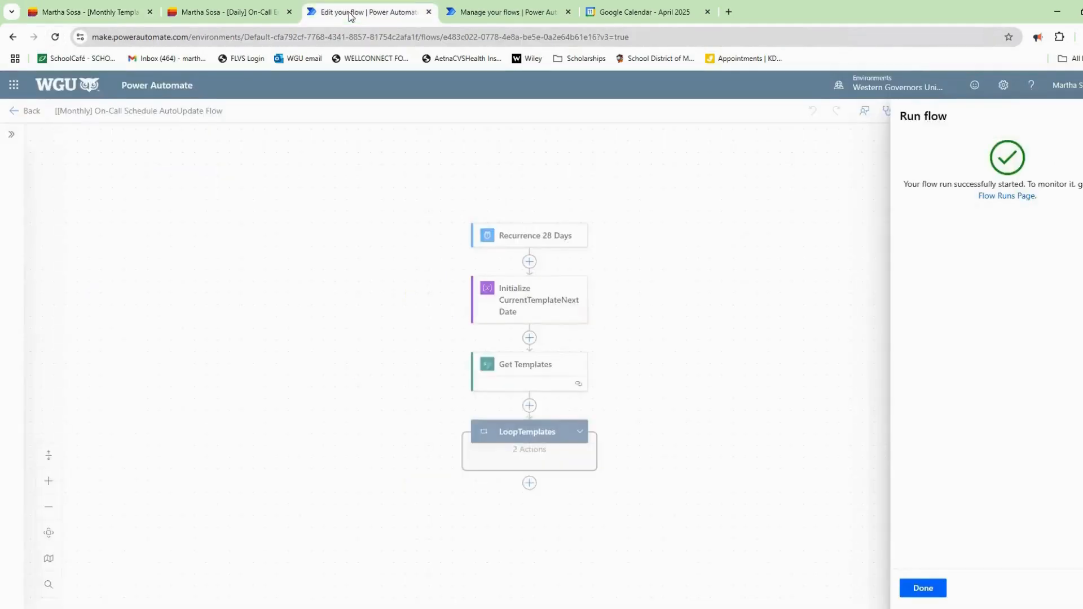
left_click(1080, 116)
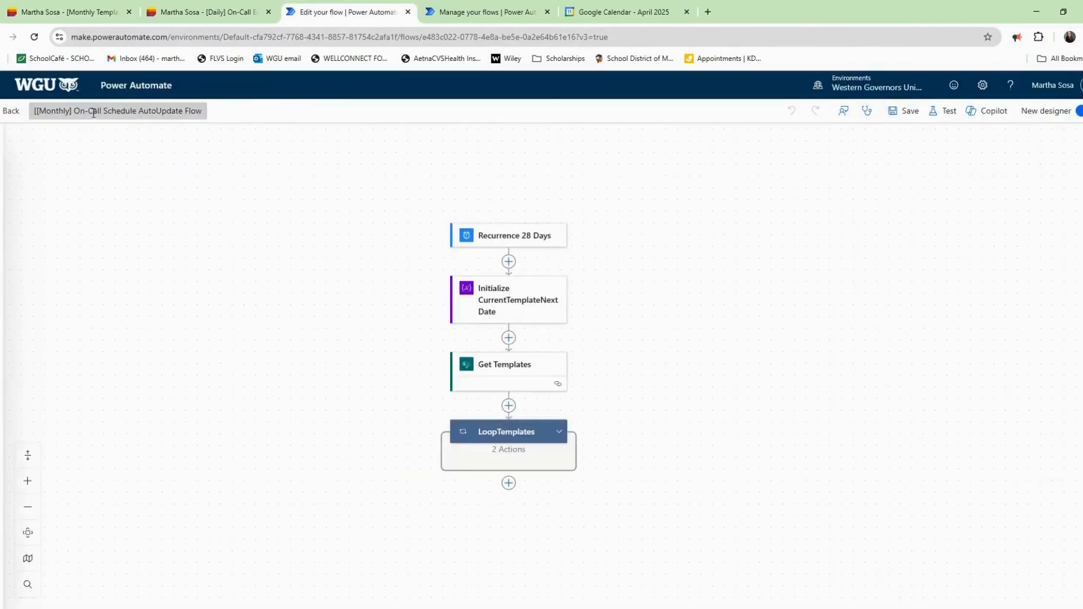
Open the [Daily] OnCall Email Notifications flow and run a manual test.
left_click(27, 113)
left_click(35, 240)
left_click(271, 246)
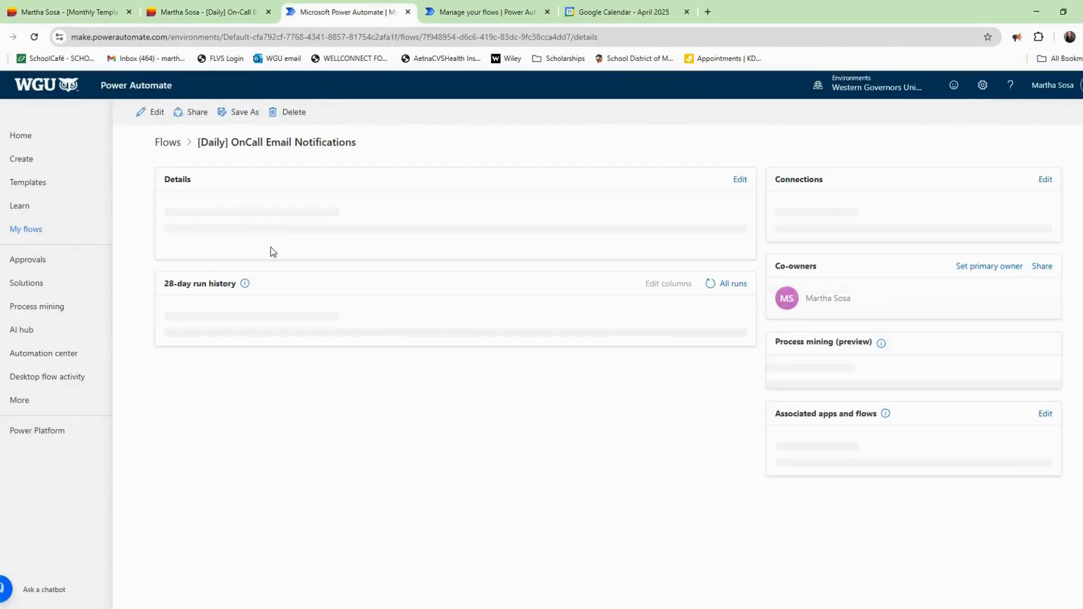
left_click(147, 112)
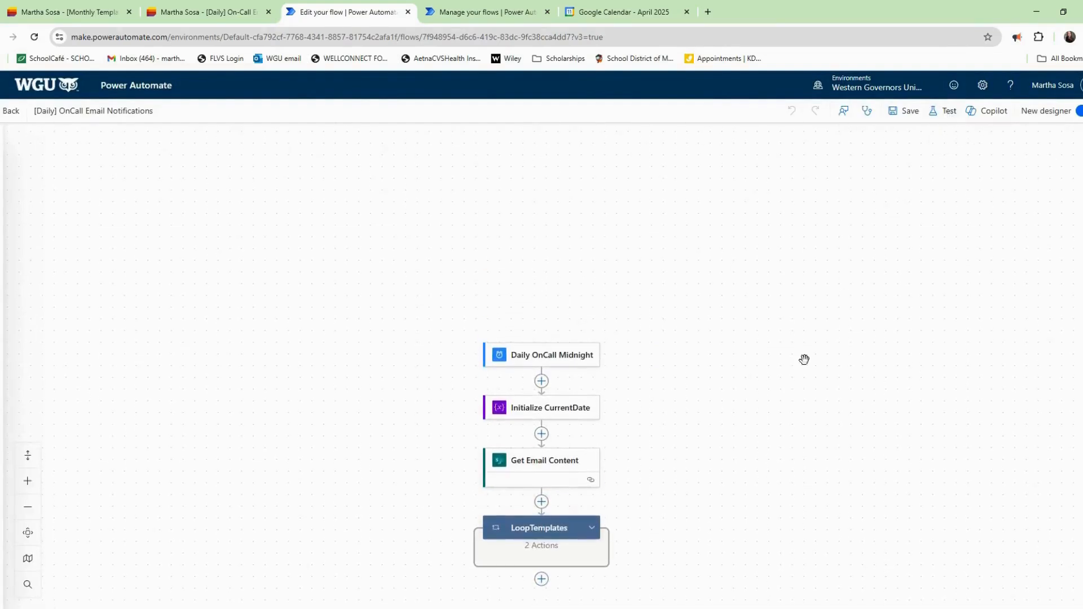
left_click(948, 113)
left_click(897, 590)
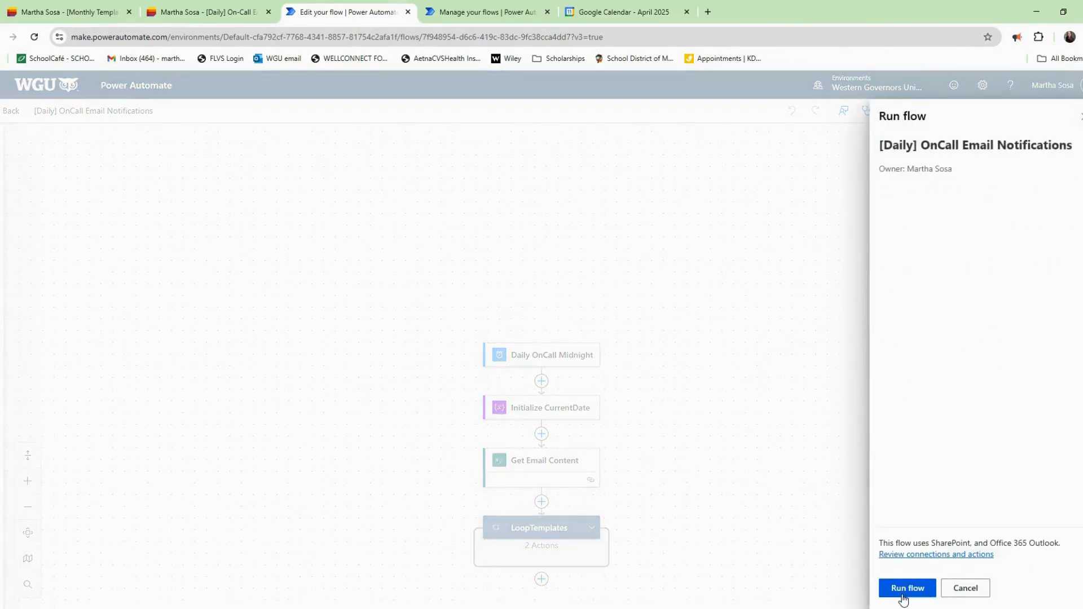
left_click(967, 201)
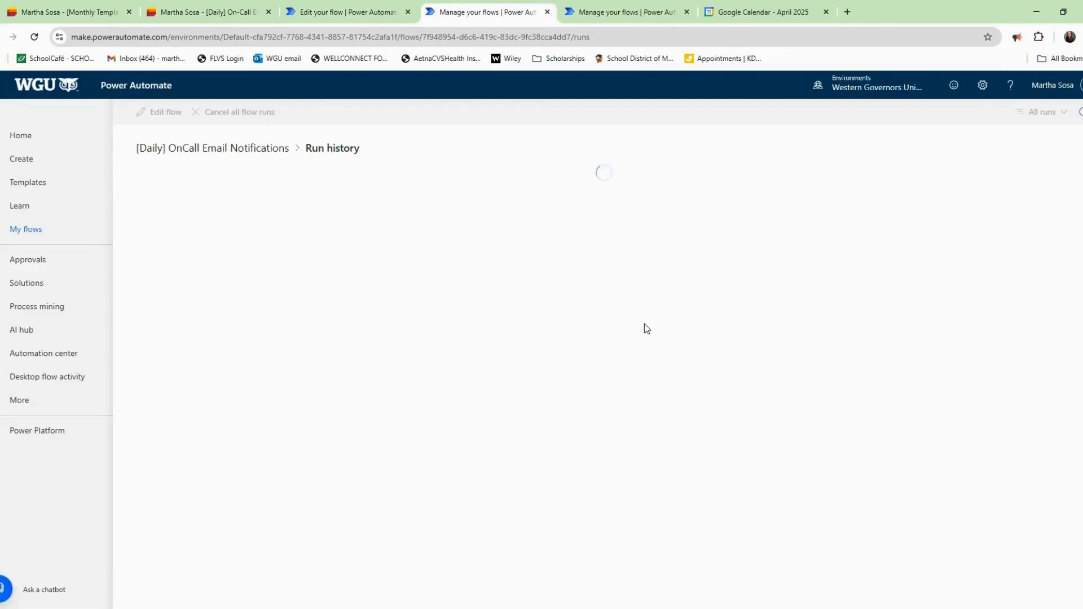
Inspect the latest Daily run's loop steps, then open Outlook to check the email.
left_click(254, 212)
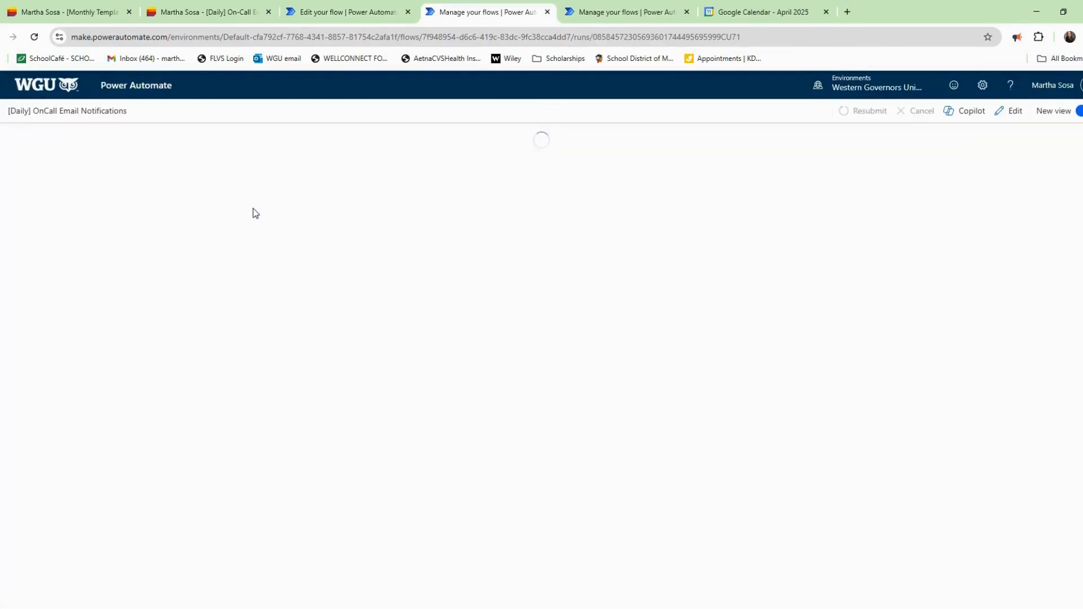
left_click(599, 492)
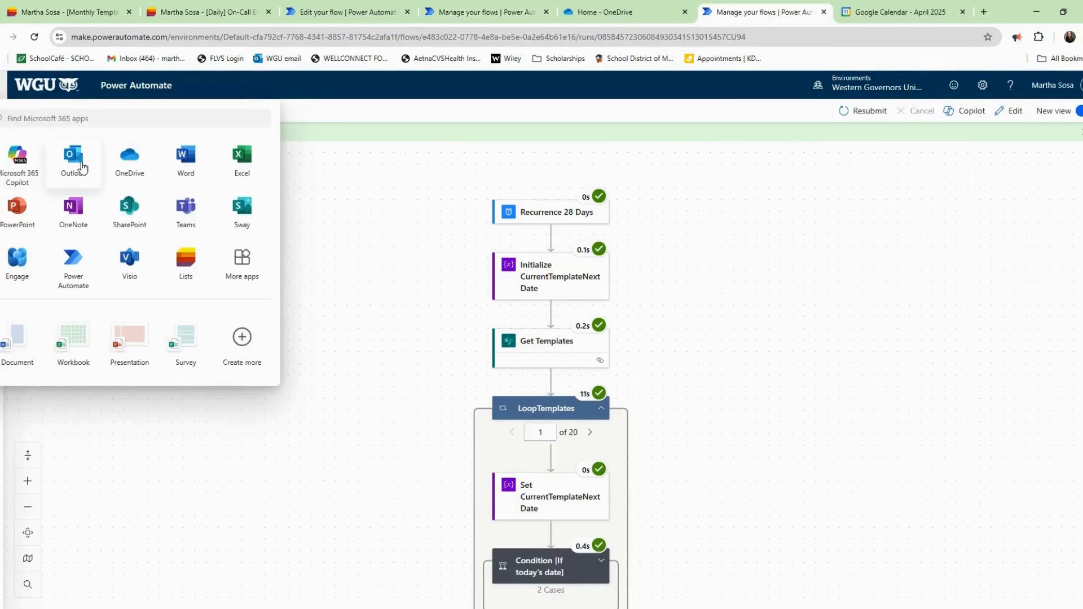
left_click(82, 166)
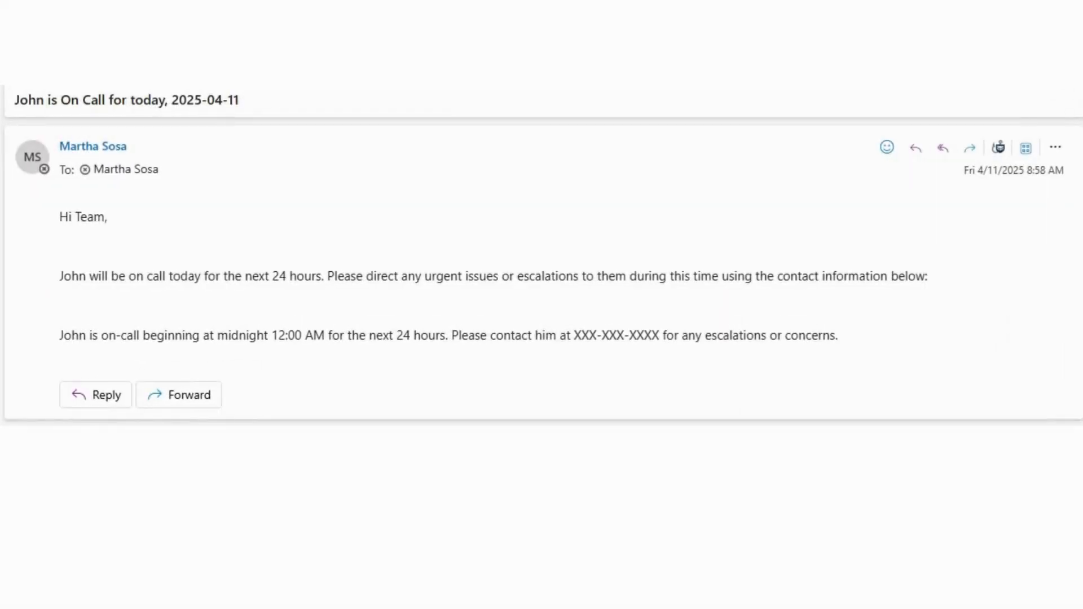